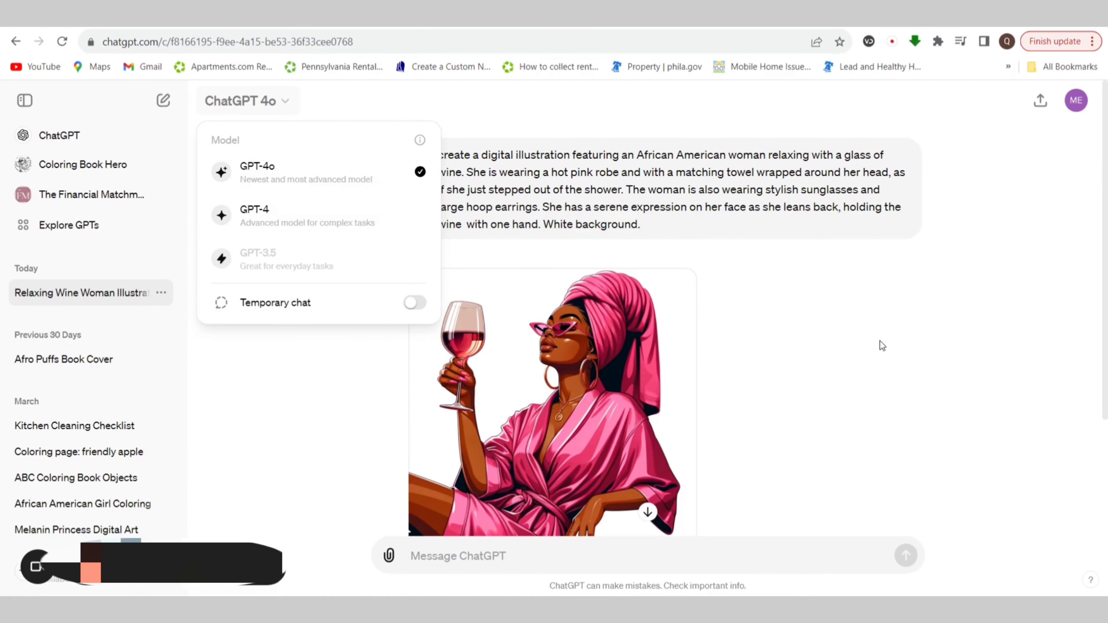
# Download the generated illustration of the reclining woman in the pink robe and dismiss the download scan notification.
pyautogui.click(1088, 432)
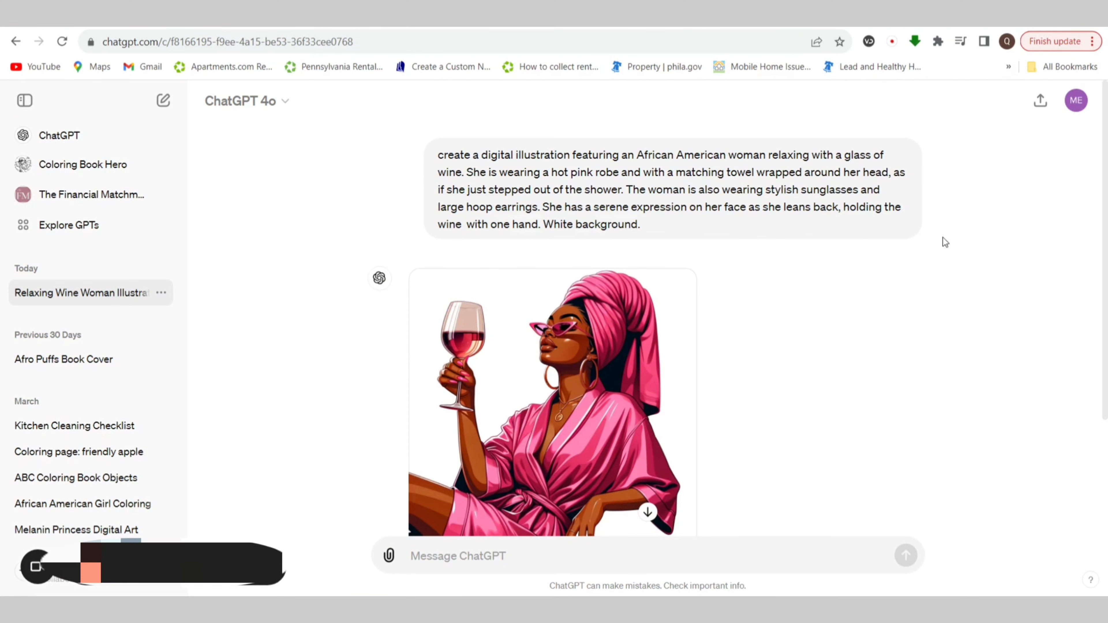
pyautogui.moveTo(596, 314)
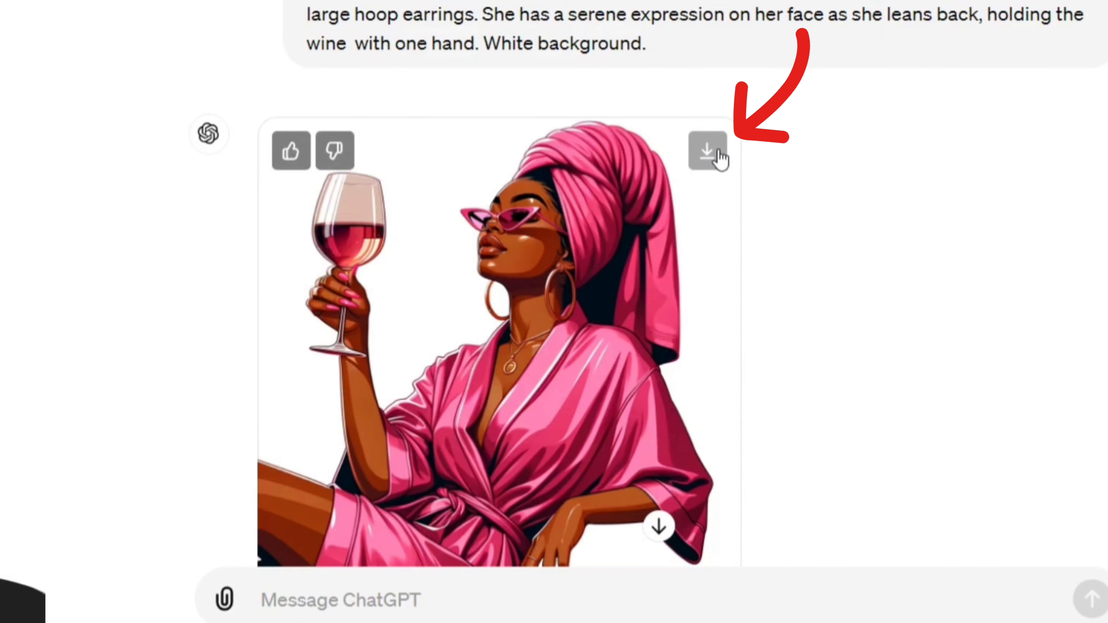
pyautogui.click(706, 154)
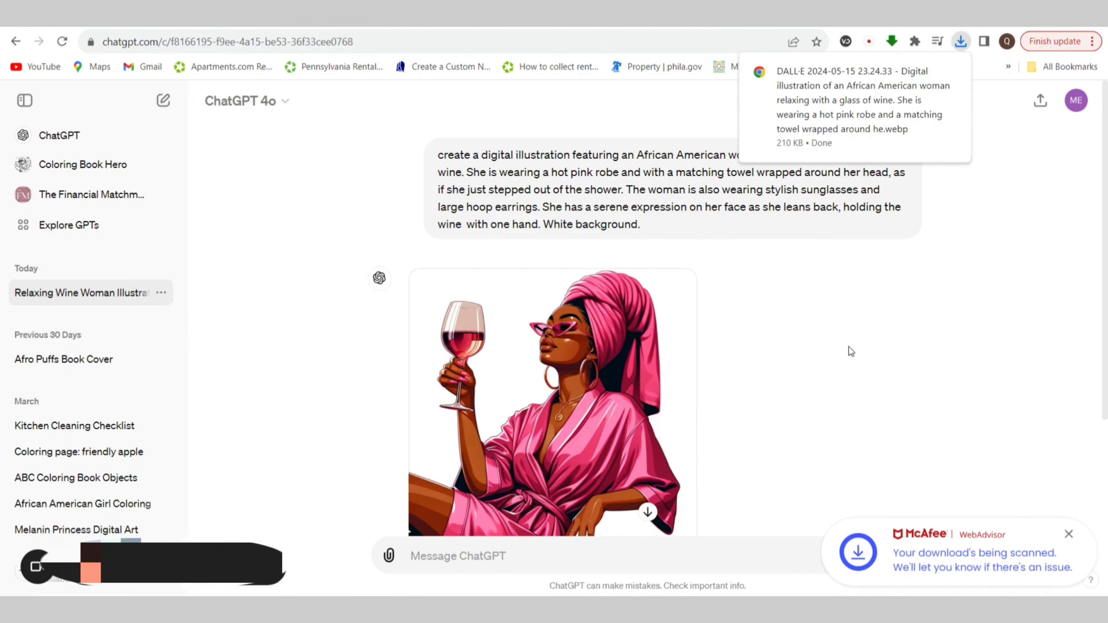
pyautogui.click(1068, 536)
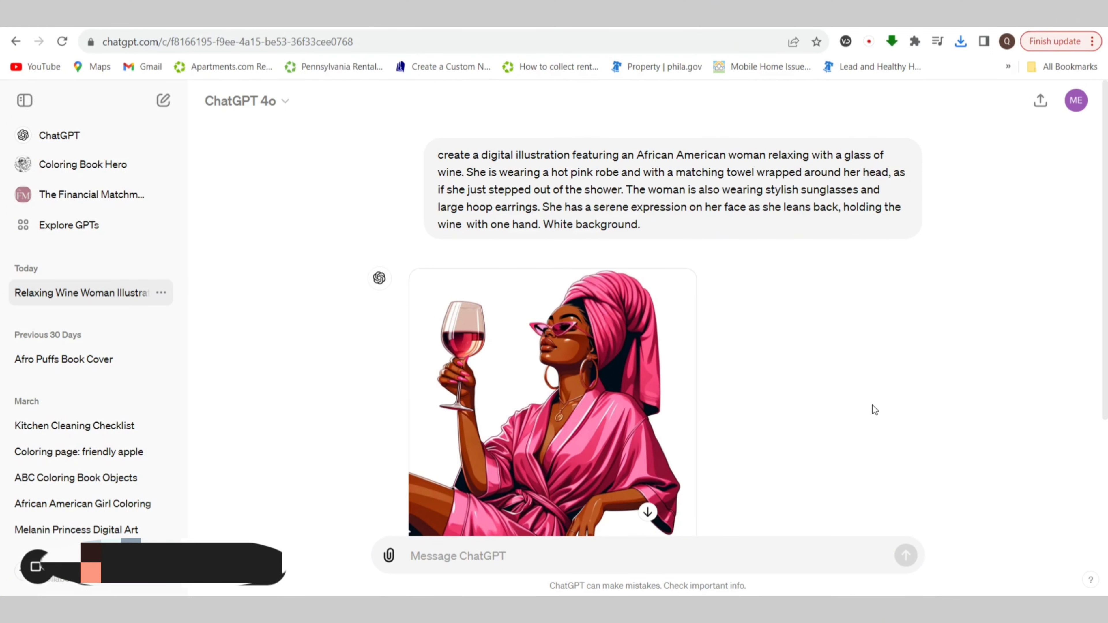
# Regenerate the wine woman illustration and download the new version.
pyautogui.scroll(-5, 872, 408)
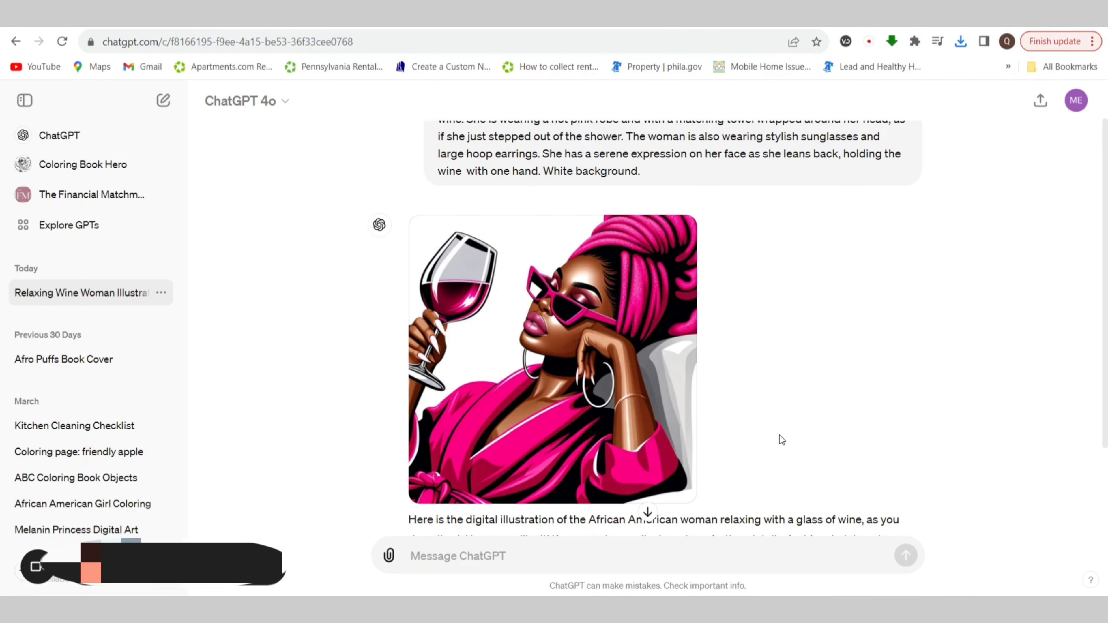
pyautogui.scroll(-2, 783, 437)
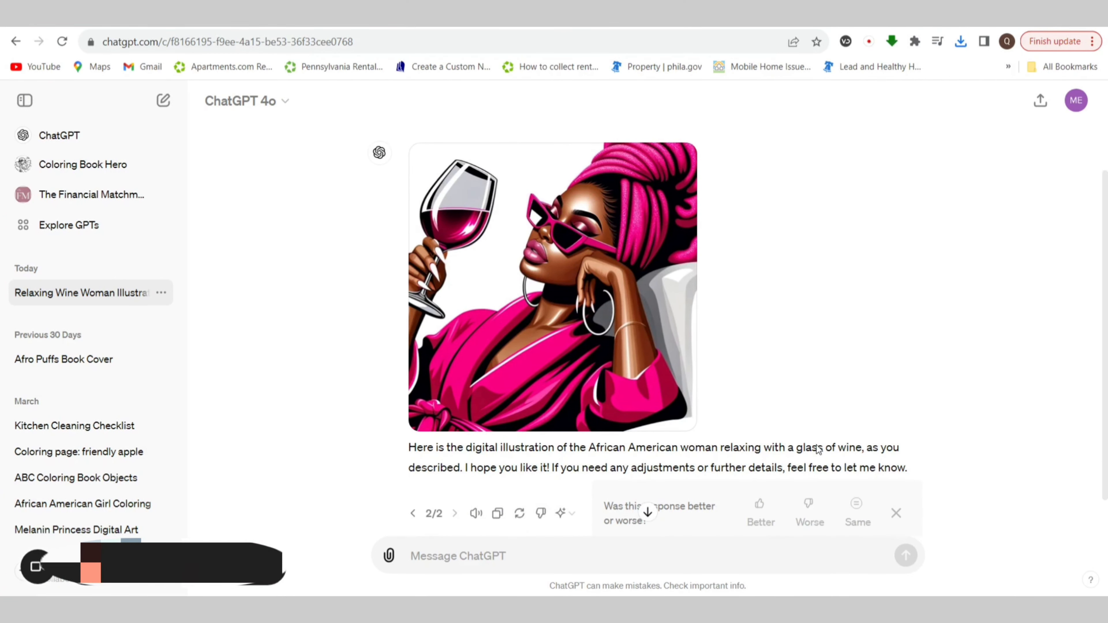
pyautogui.click(520, 514)
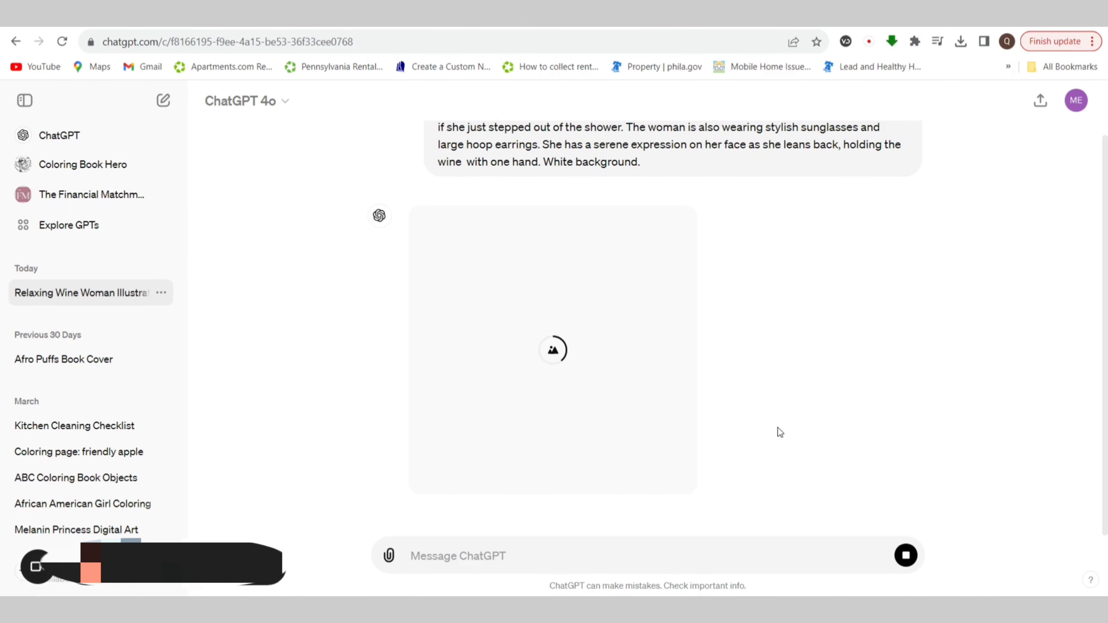
pyautogui.scroll(1, 771, 363)
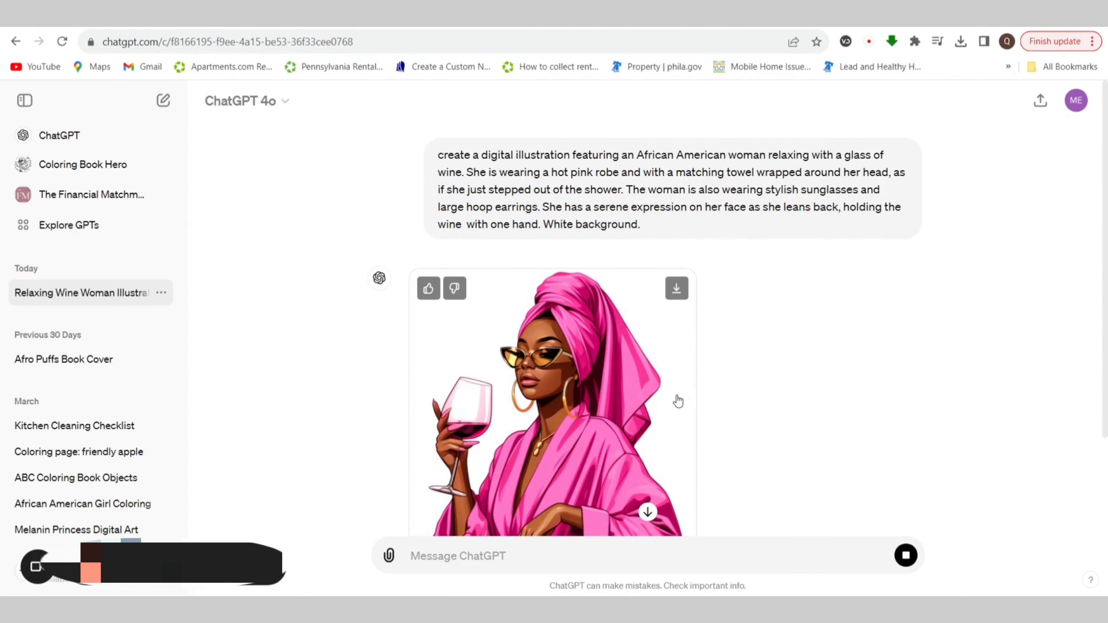
pyautogui.scroll(-1, 676, 398)
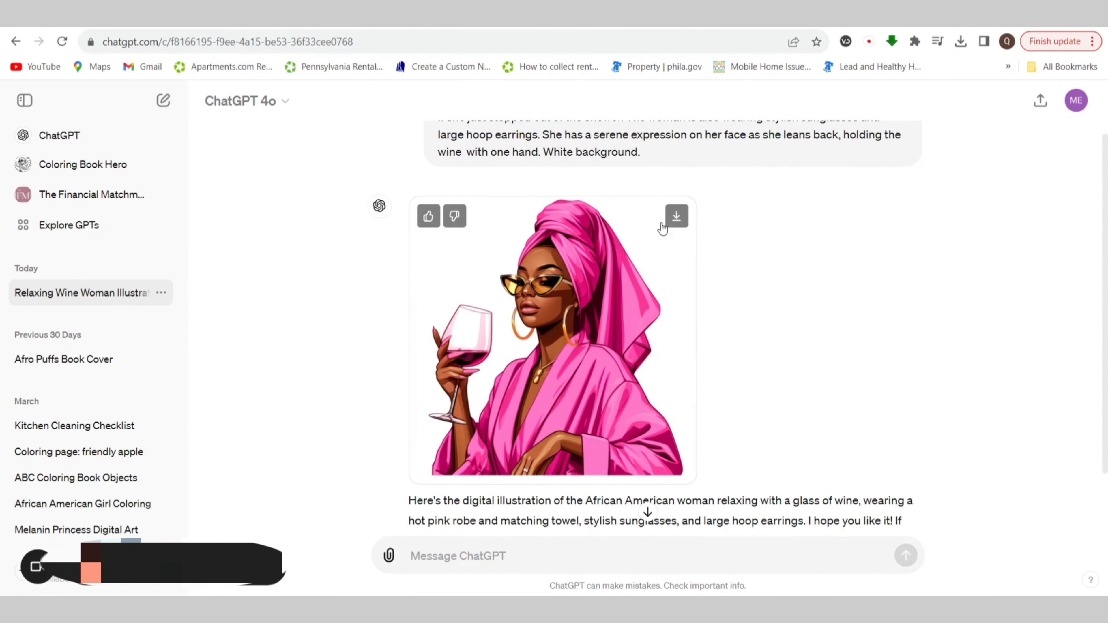
pyautogui.click(677, 217)
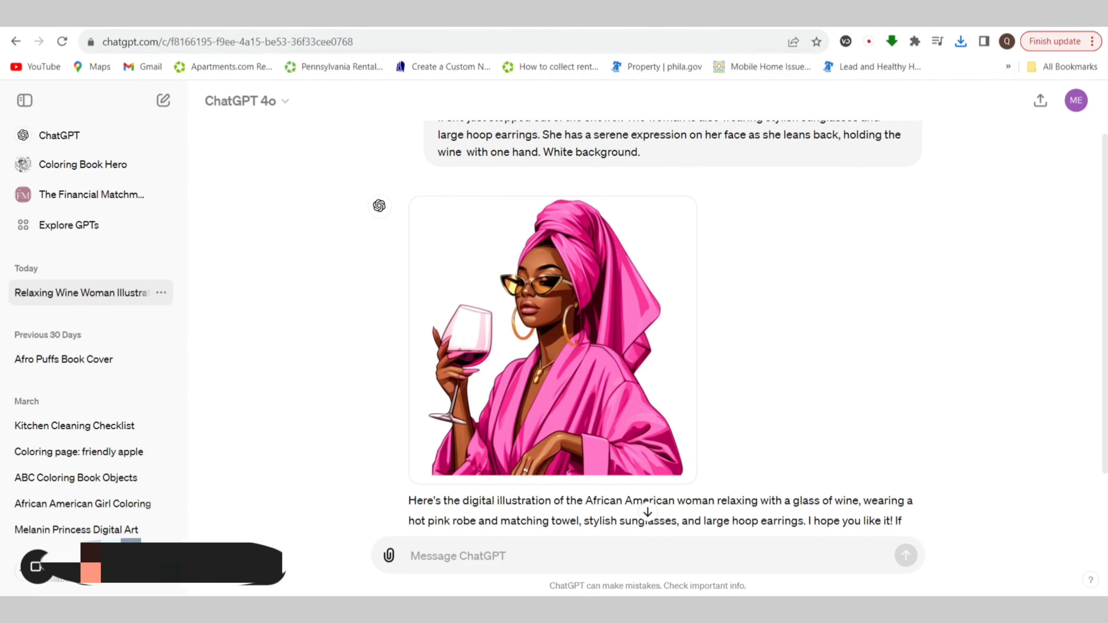
# Switch to Canva and create a new custom-size design 11 in wide and 17 in high.
pyautogui.click(387, 20)
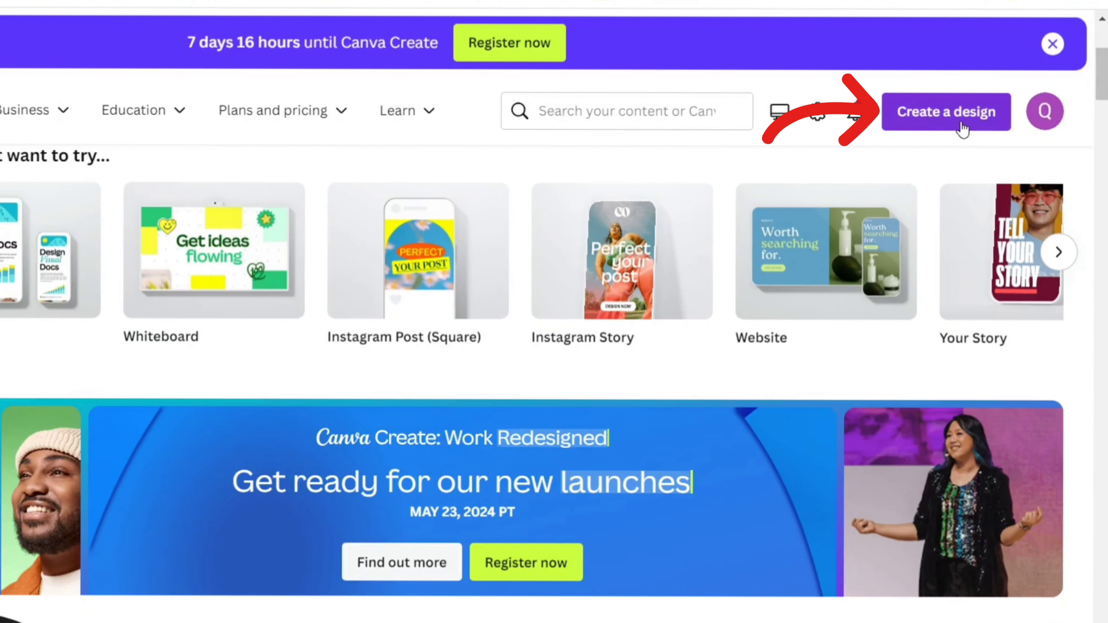
pyautogui.click(973, 168)
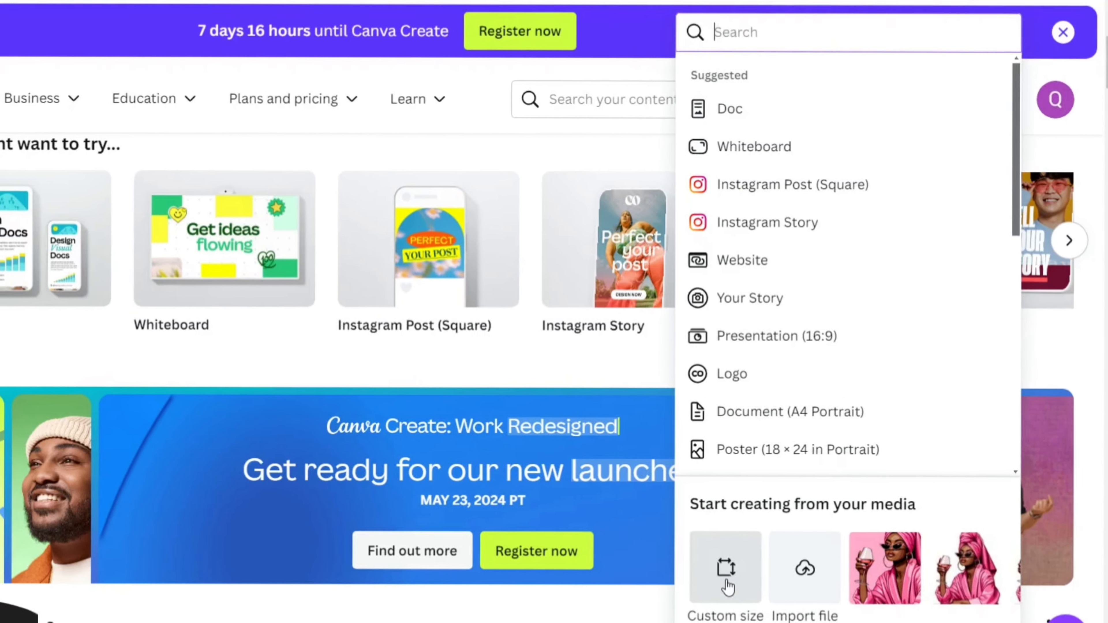
pyautogui.click(719, 523)
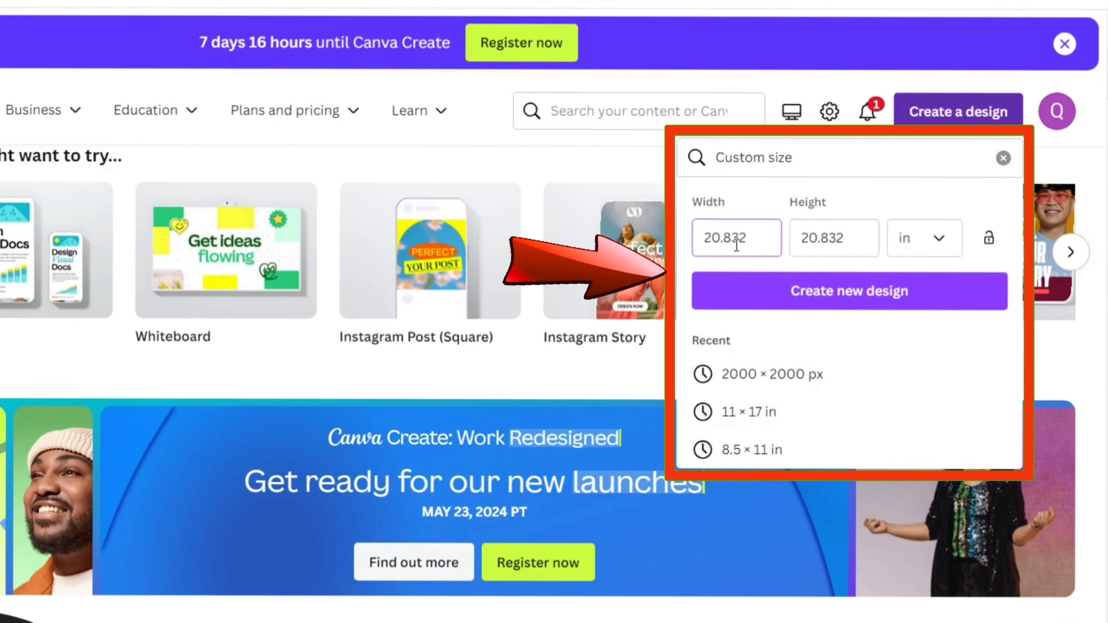
pyautogui.moveTo(738, 241); pyautogui.dragTo(703, 241)
pyautogui.write('11')
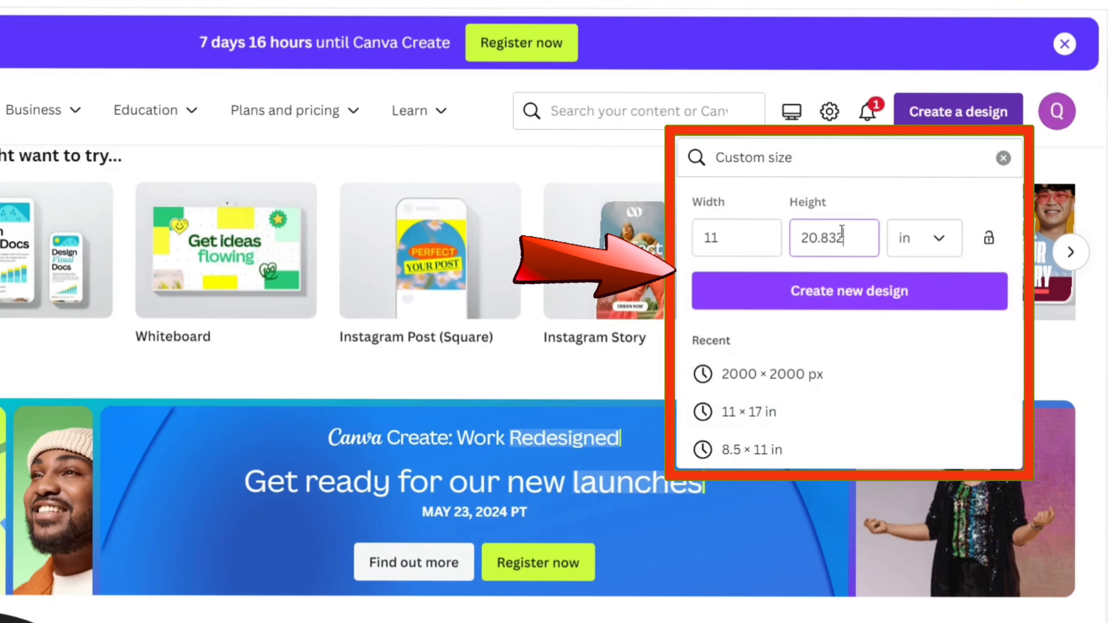
pyautogui.moveTo(844, 238); pyautogui.dragTo(797, 237)
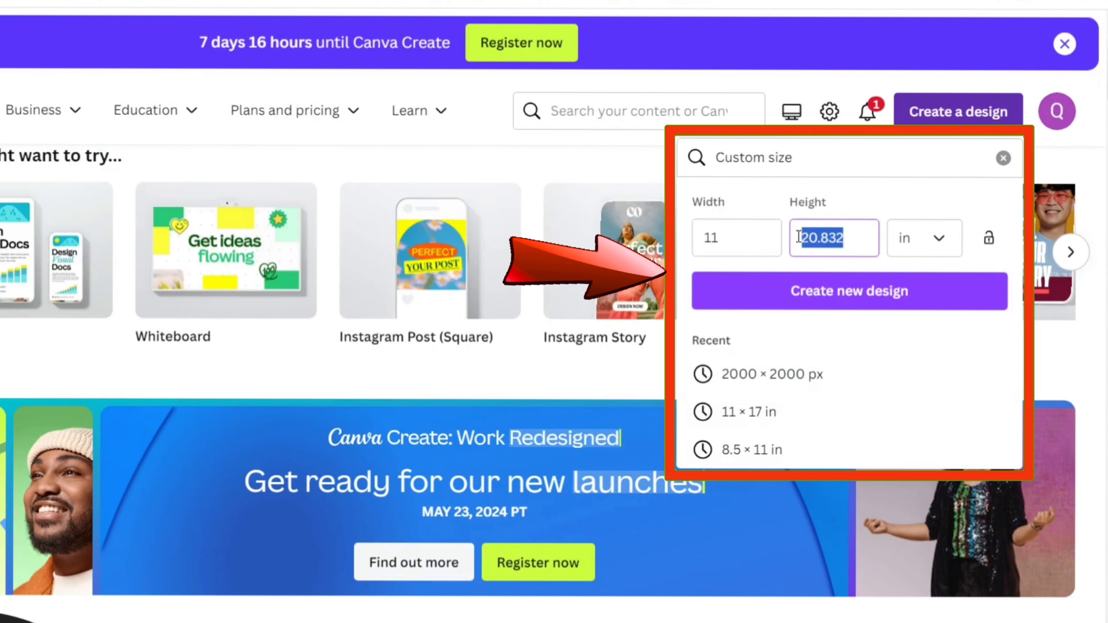
pyautogui.write('17')
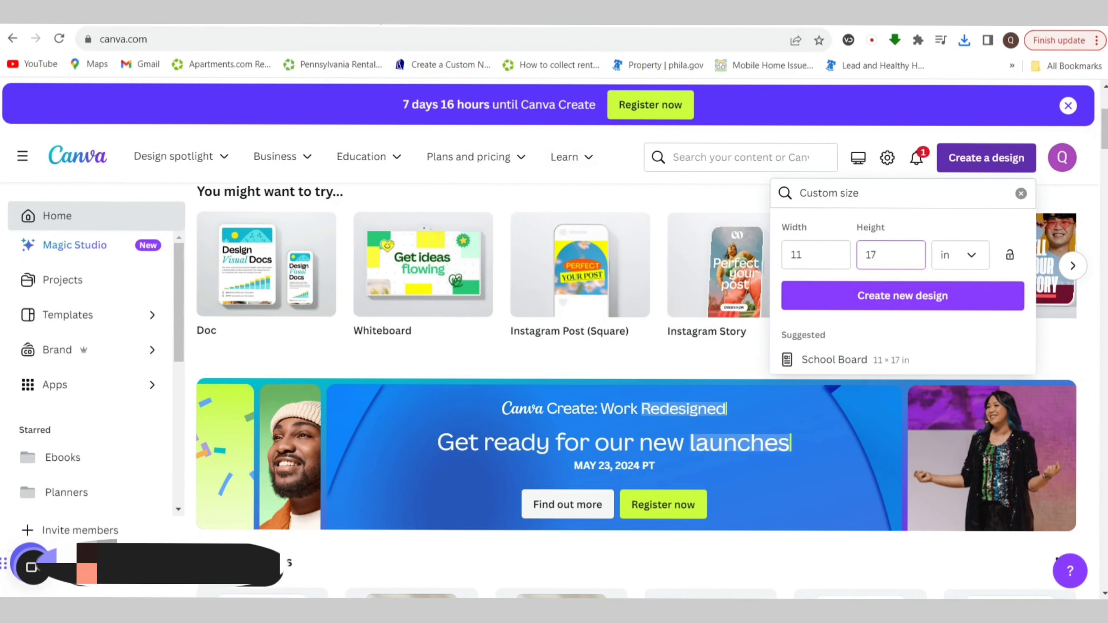
pyautogui.click(804, 306)
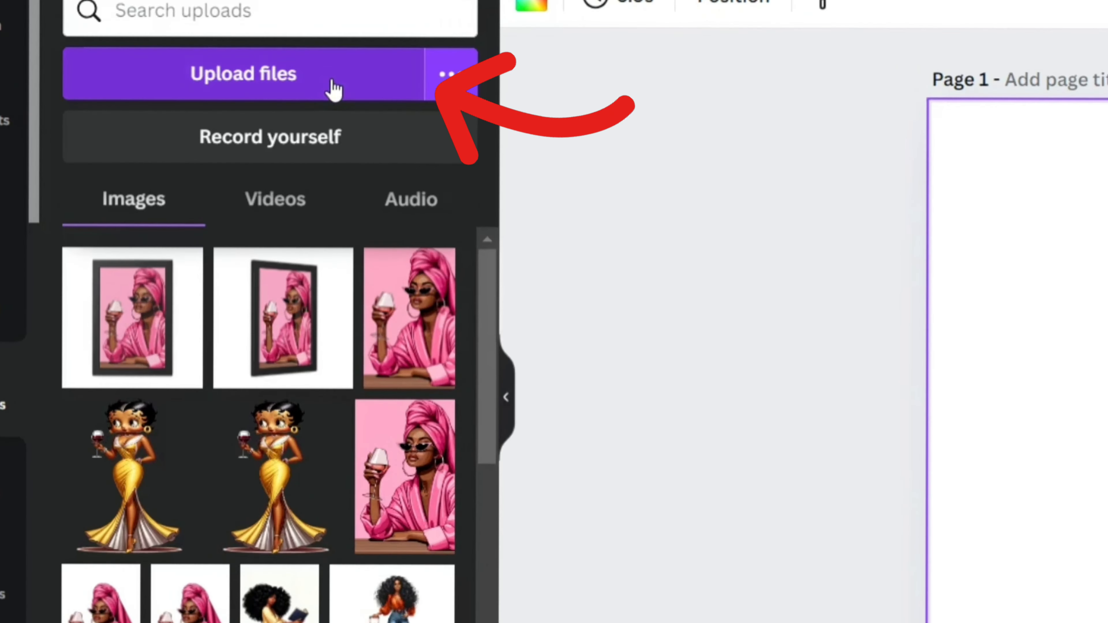
# Upload the two DALL·E illustrations dated 2024-05-15 from the Downloads folder.
pyautogui.click(332, 88)
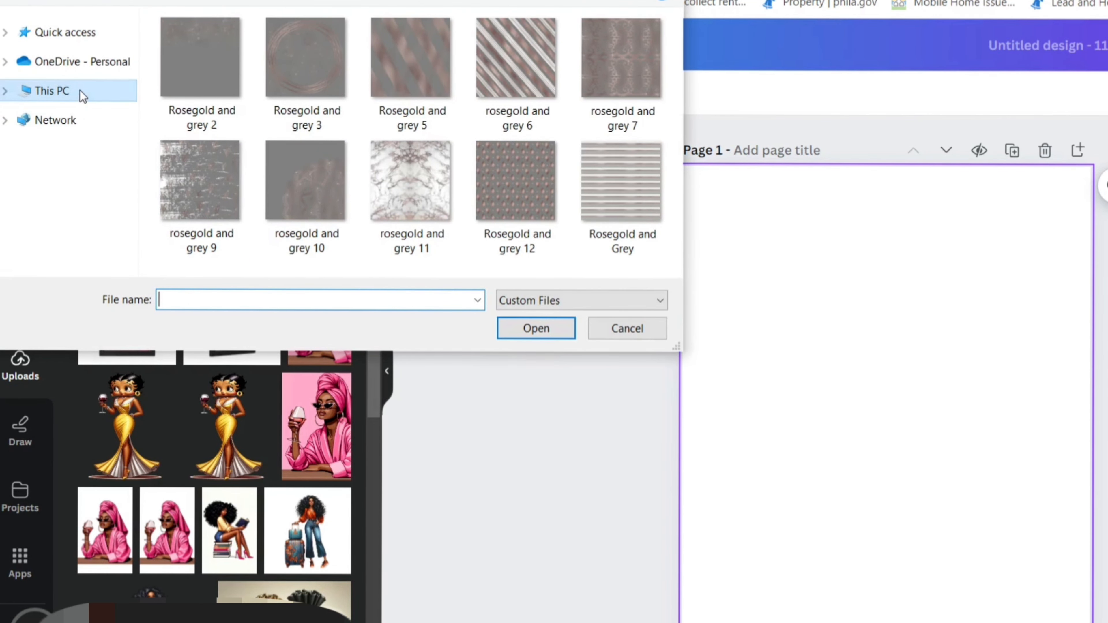
pyautogui.click(6, 91)
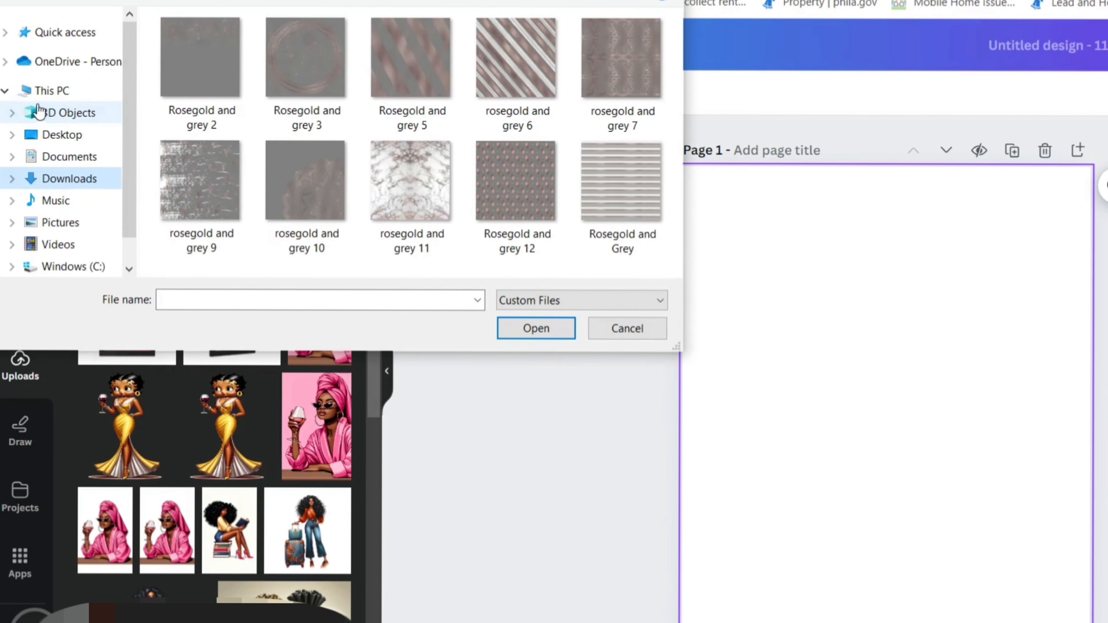
pyautogui.click(66, 179)
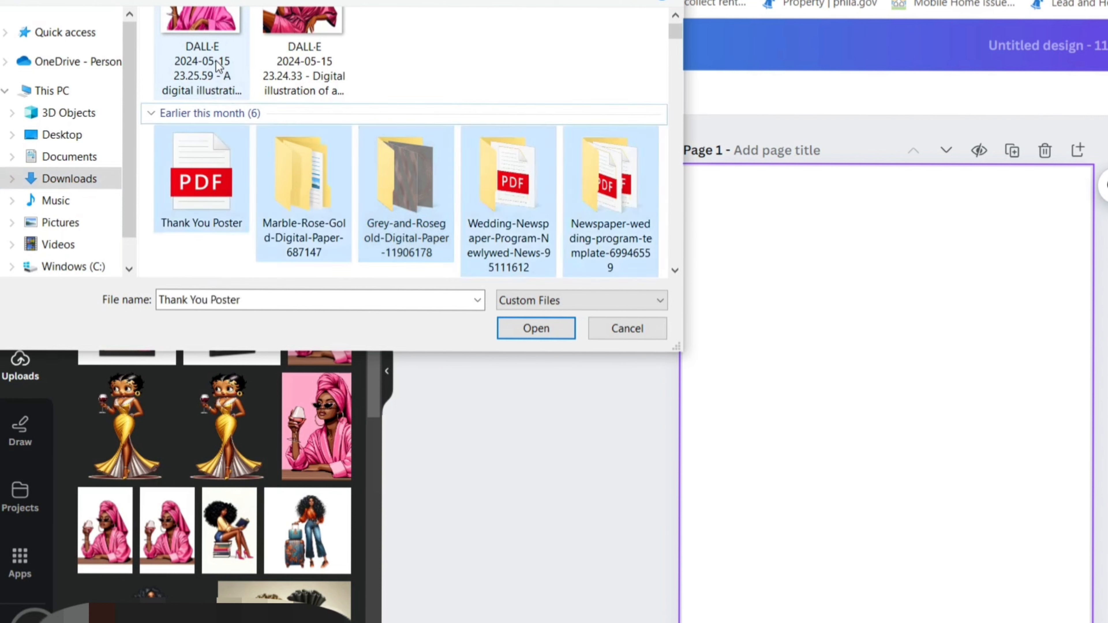
pyautogui.click(217, 64)
pyautogui.keyDown('ctrl'); pyautogui.click(280, 75); pyautogui.keyUp('ctrl')
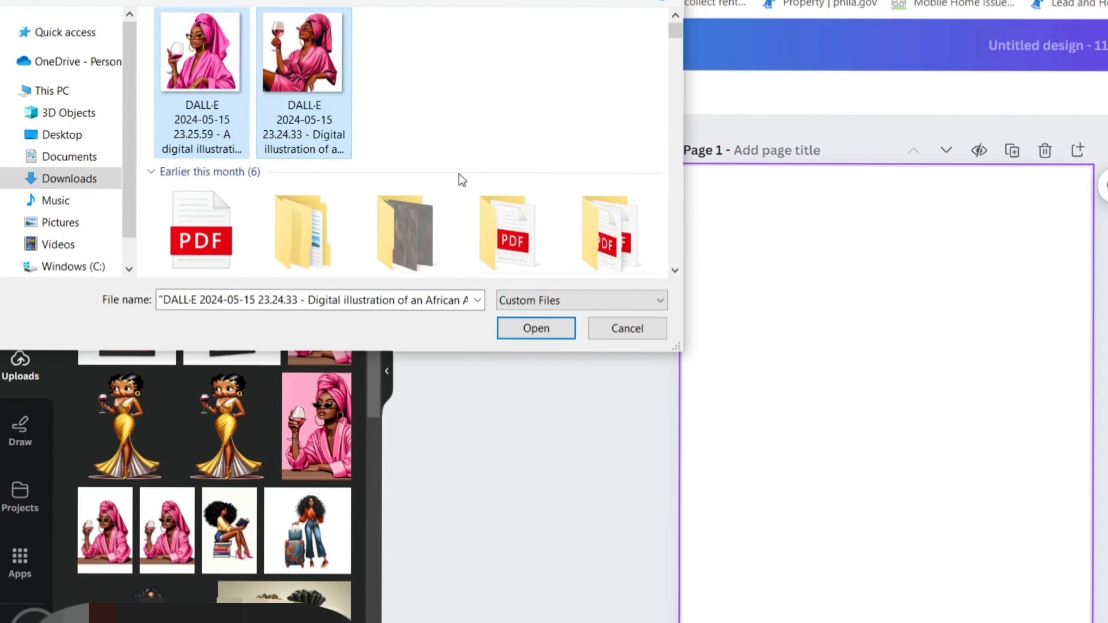
pyautogui.click(535, 328)
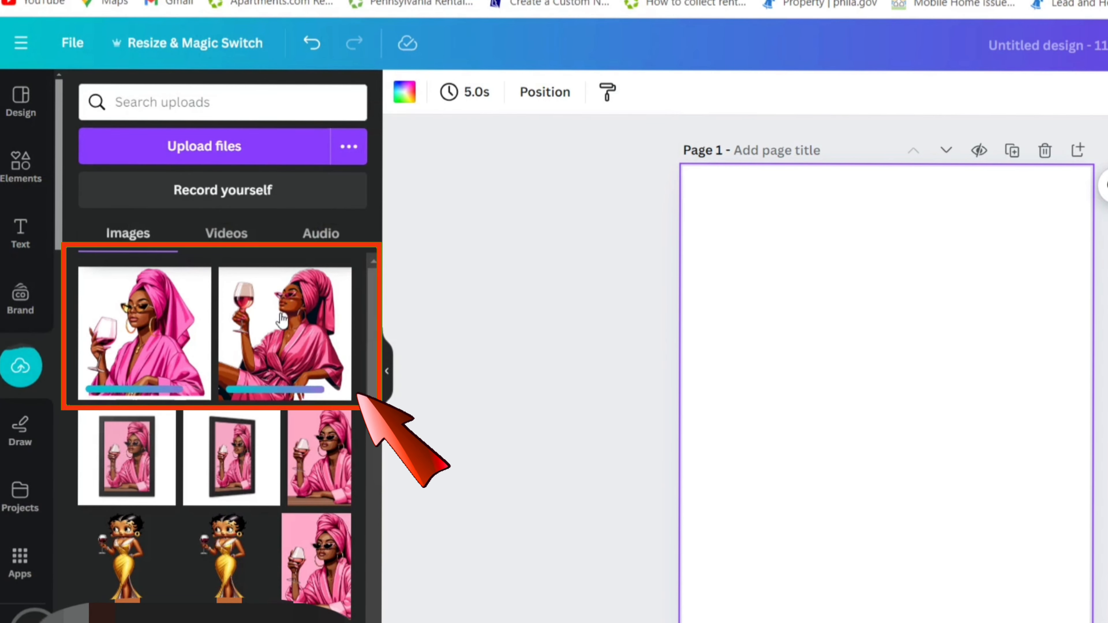
# Add the uploaded white-background image of the woman leaning on a wooden table to page 1 and remove its background with BG Remover.
pyautogui.scroll(-1, 238, 407)
pyautogui.scroll(-1, 238, 407)
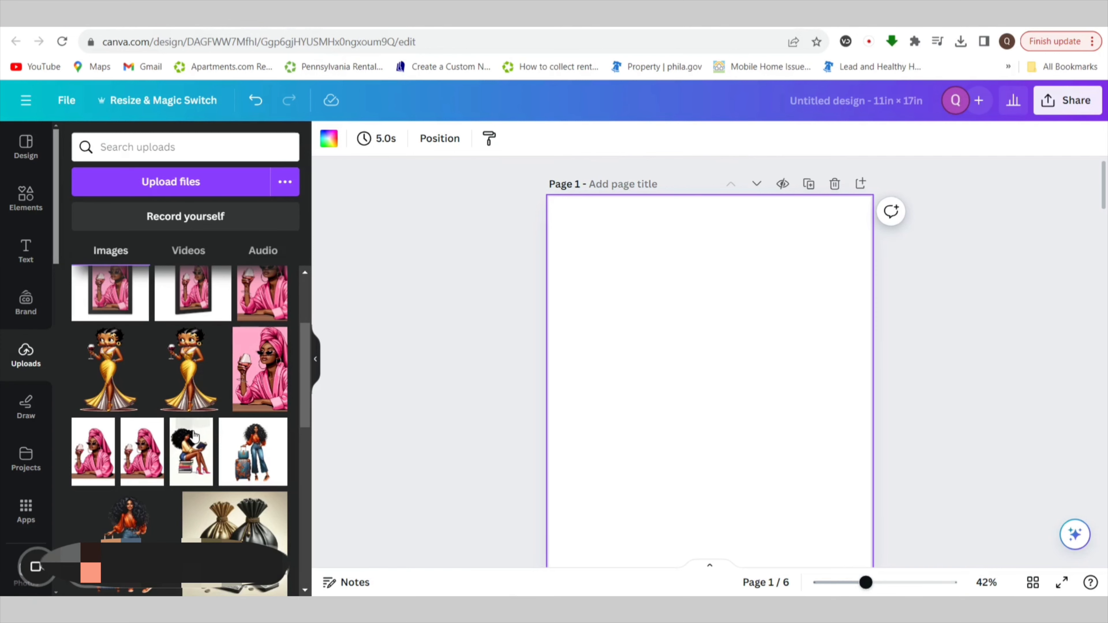
pyautogui.click(90, 462)
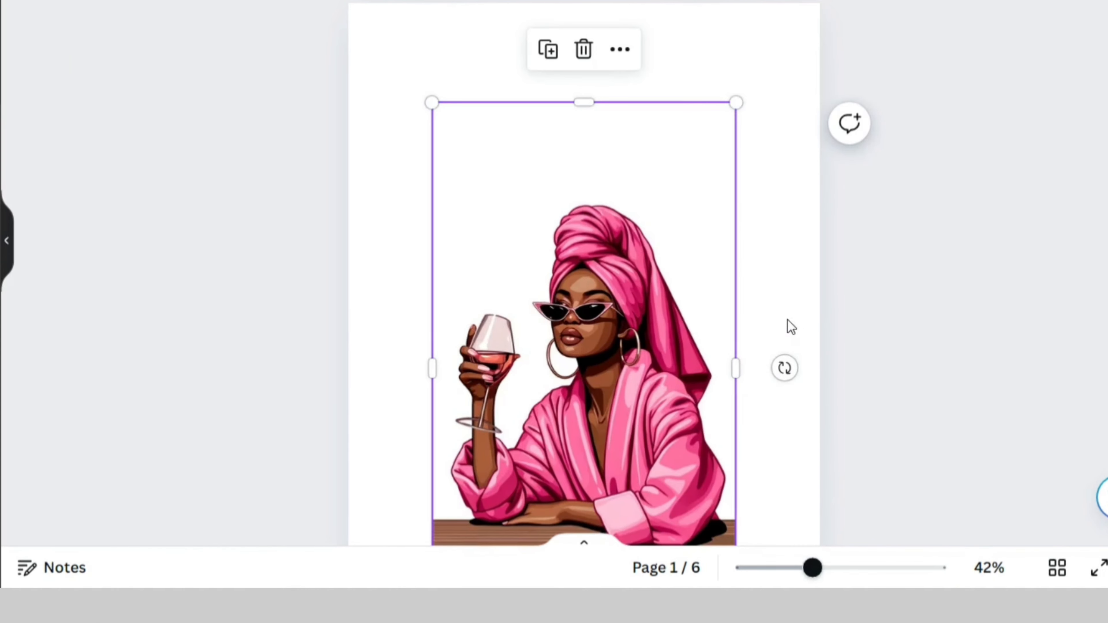
pyautogui.scroll(1, 680, 383)
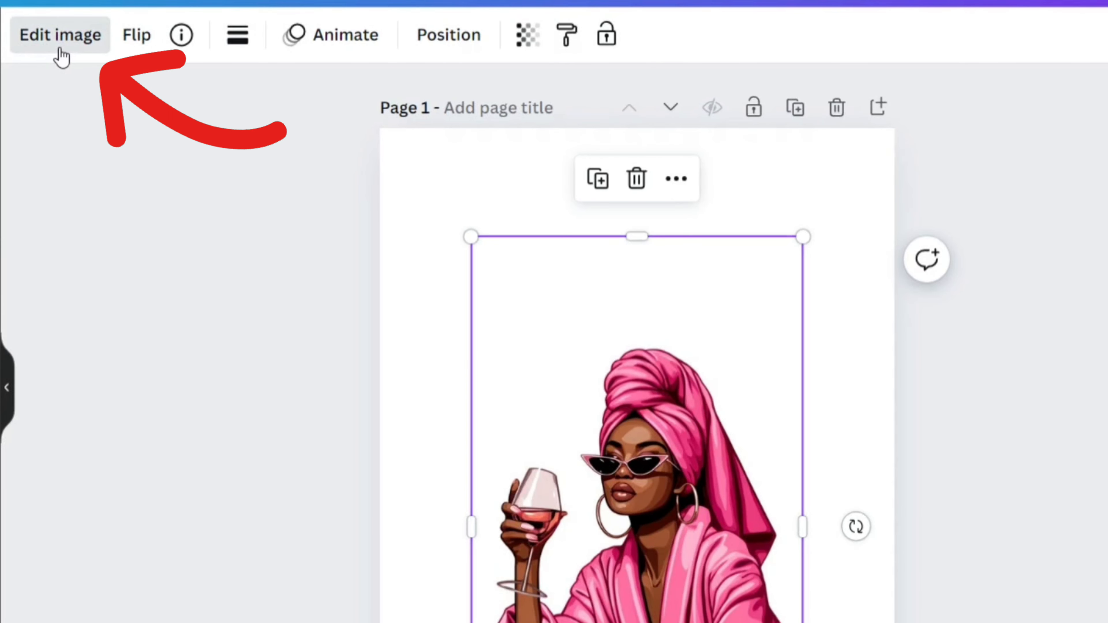
pyautogui.click(62, 49)
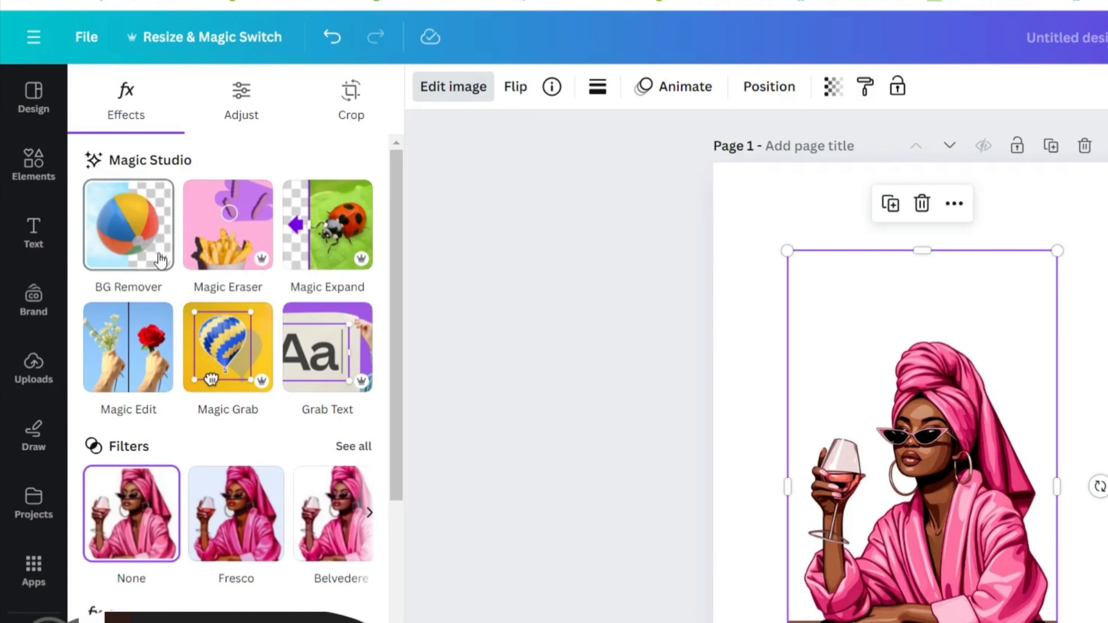
pyautogui.click(113, 251)
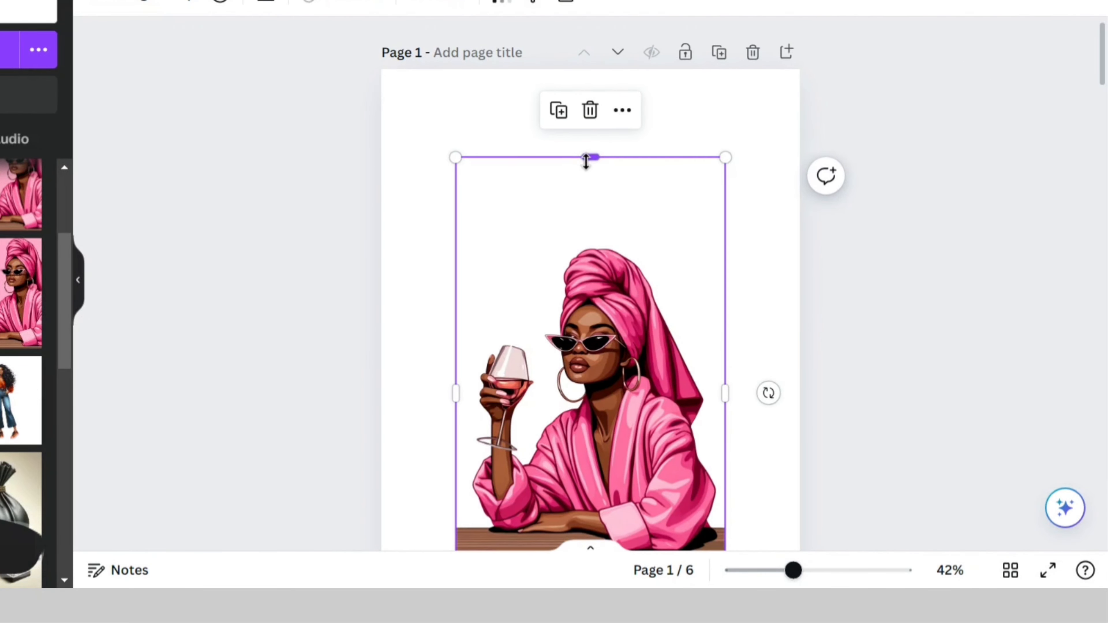
# Crop the empty space above the towel and below the table from the image.
pyautogui.moveTo(921, 252); pyautogui.dragTo(924, 327)
pyautogui.moveTo(592, 231); pyautogui.dragTo(592, 235)
pyautogui.scroll(-5, 842, 367)
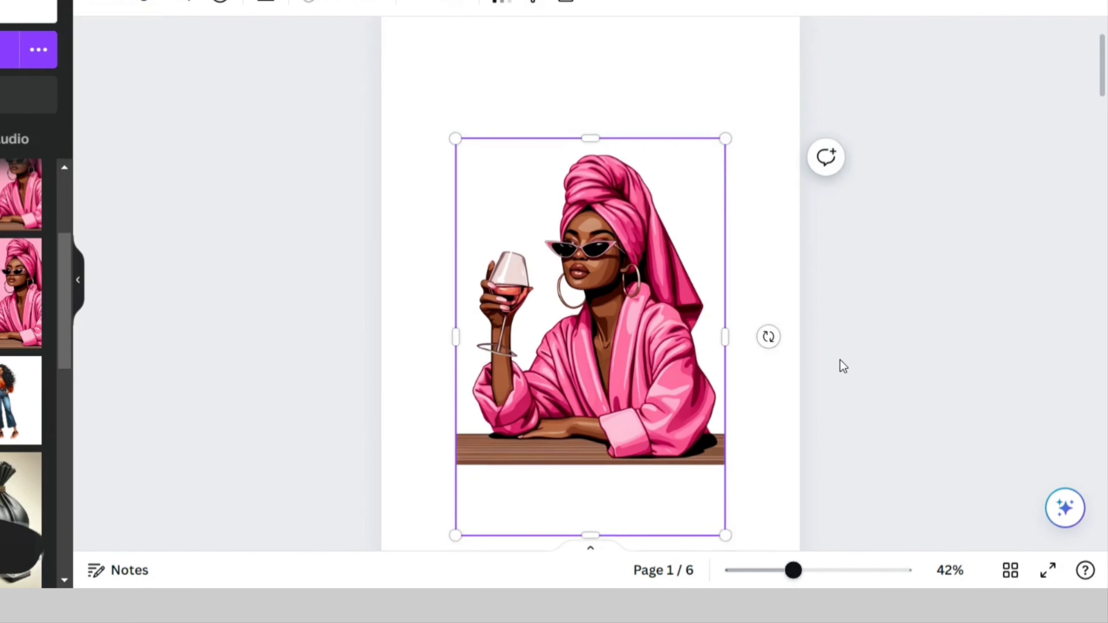
pyautogui.moveTo(586, 441); pyautogui.dragTo(590, 373)
pyautogui.scroll(2, 877, 438)
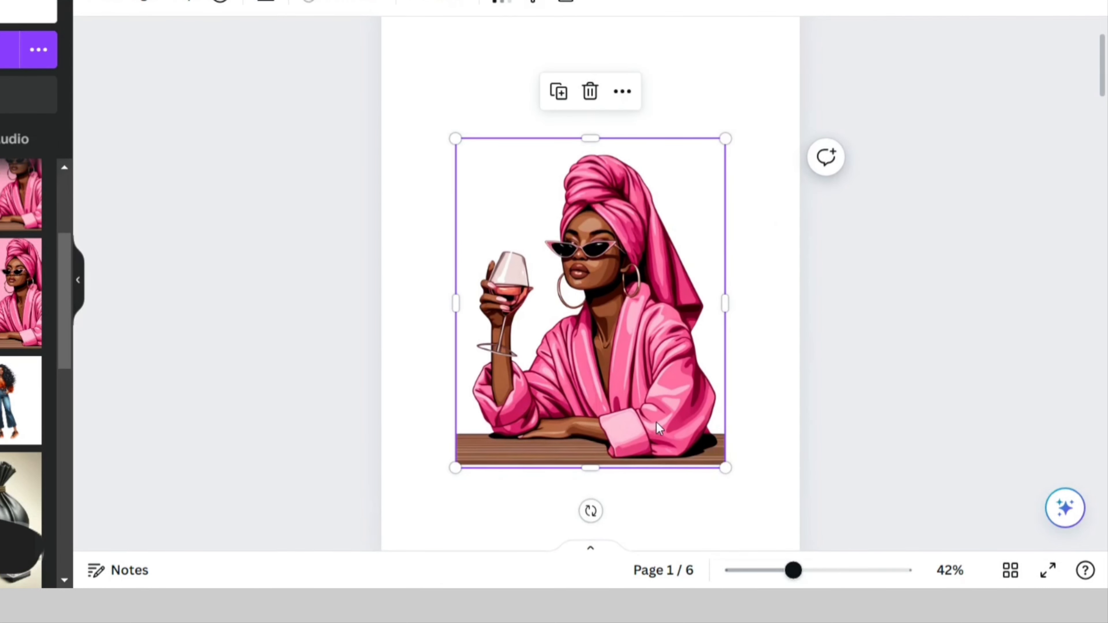
# Move the cropped image to the page's lower left and enlarge it proportionally to span the full page width.
pyautogui.moveTo(636, 416); pyautogui.dragTo(611, 489)
pyautogui.scroll(-2, 748, 394)
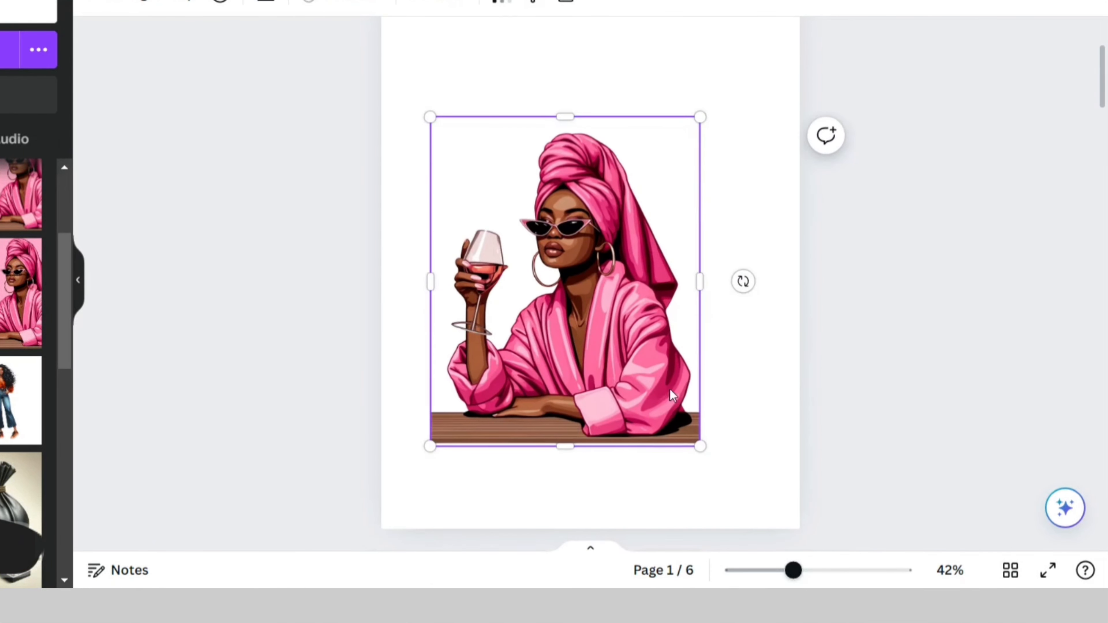
pyautogui.moveTo(618, 381); pyautogui.dragTo(568, 450)
pyautogui.moveTo(651, 187); pyautogui.dragTo(752, 12)
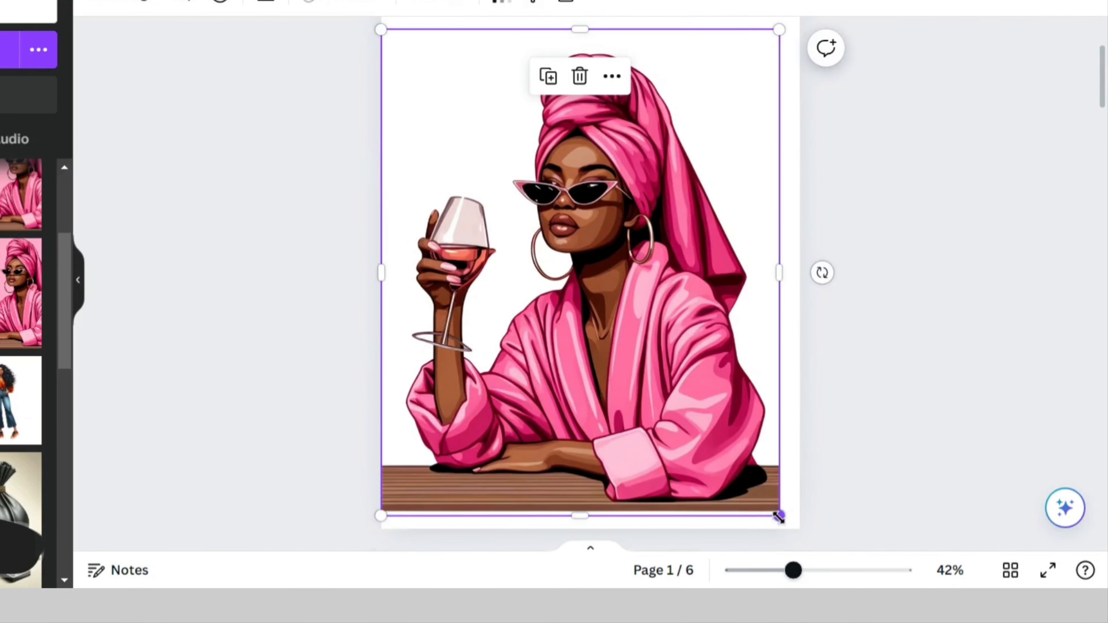
pyautogui.moveTo(782, 515); pyautogui.dragTo(794, 525)
pyautogui.scroll(3, 889, 240)
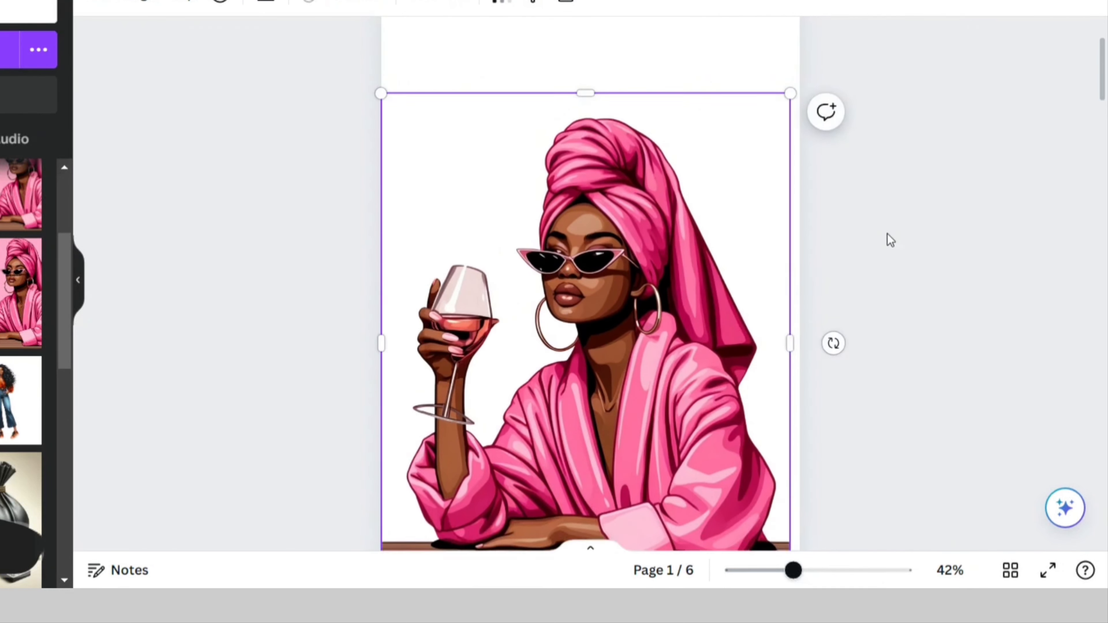
pyautogui.moveTo(792, 118); pyautogui.dragTo(797, 107)
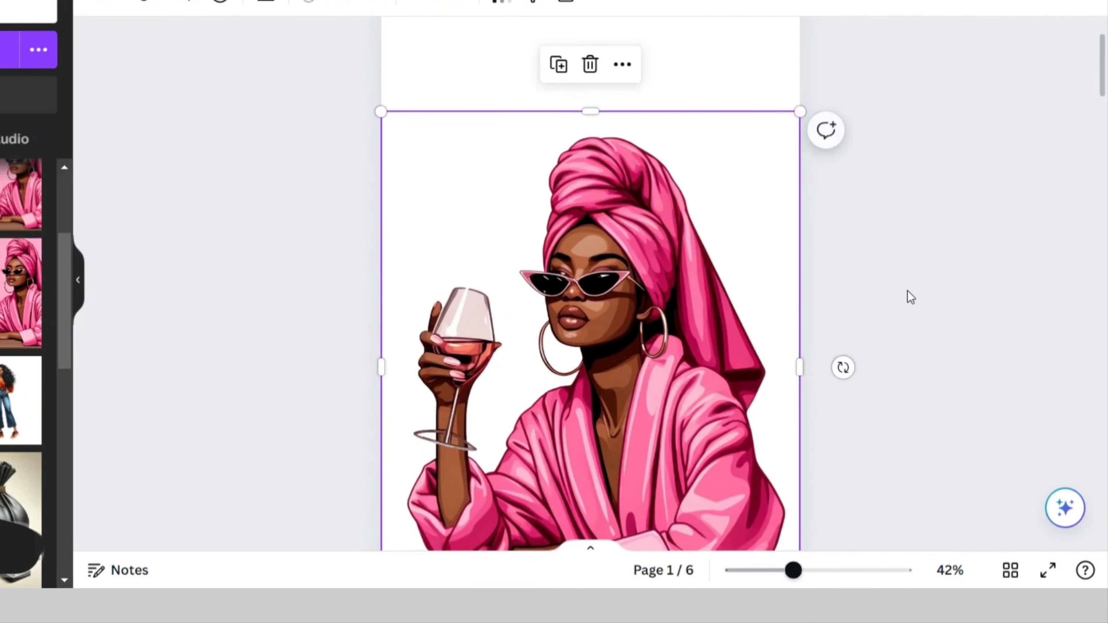
# Enlarge the woman image proportionally past the page's side edges and move it down so the table meets the page's bottom edge.
pyautogui.scroll(2, 854, 347)
pyautogui.moveTo(800, 205); pyautogui.dragTo(811, 43)
pyautogui.moveTo(724, 166); pyautogui.dragTo(706, 140)
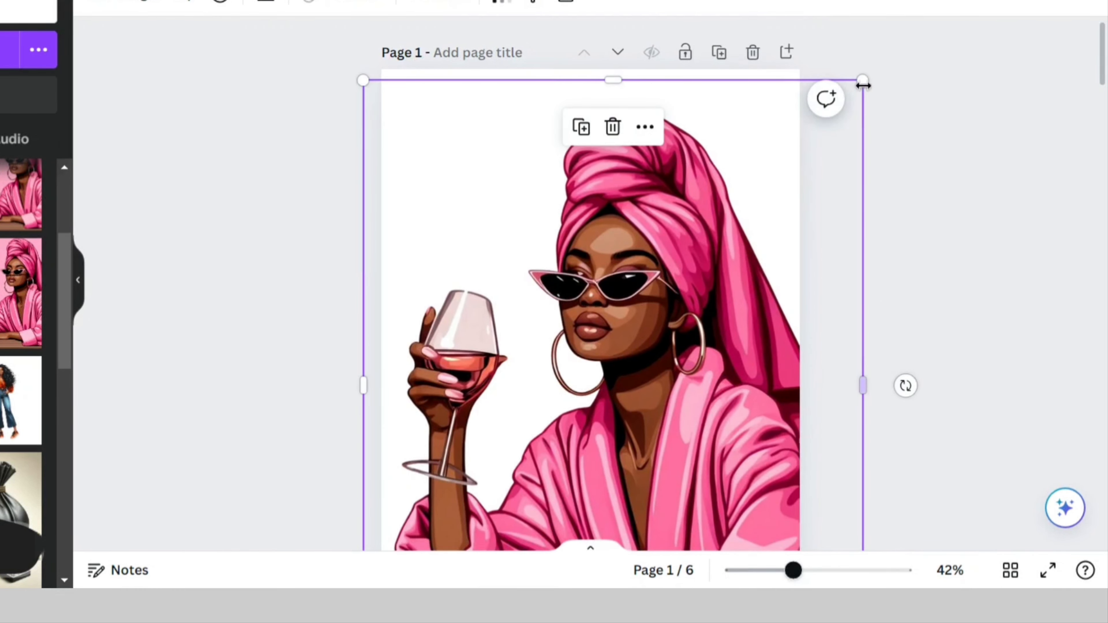
pyautogui.moveTo(866, 76); pyautogui.dragTo(865, 76)
pyautogui.scroll(-5, 925, 253)
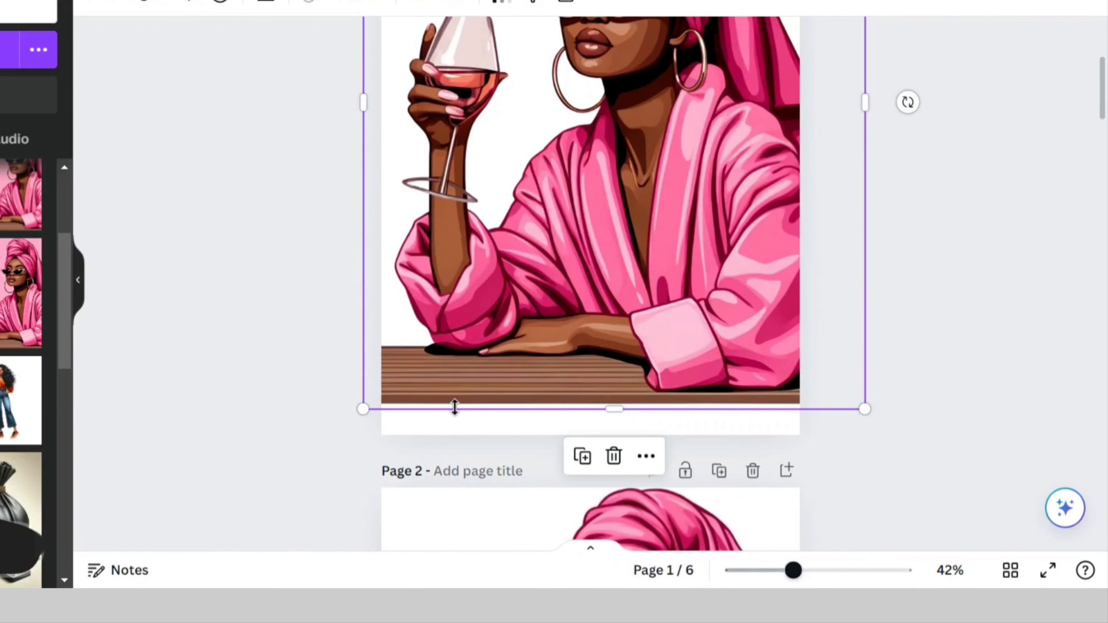
pyautogui.moveTo(455, 372); pyautogui.dragTo(448, 397)
# Enlarge the image further and shift it left until the towel nearly reaches the top of page 1.
pyautogui.scroll(5, 1003, 304)
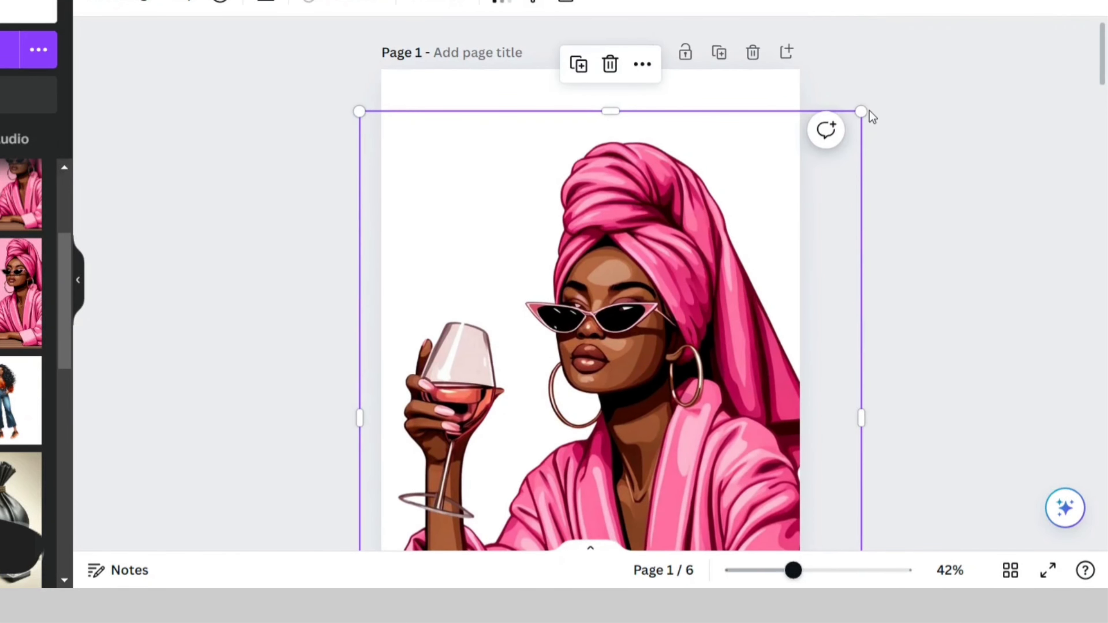
pyautogui.moveTo(864, 105); pyautogui.dragTo(882, 43)
pyautogui.moveTo(764, 146); pyautogui.dragTo(738, 144)
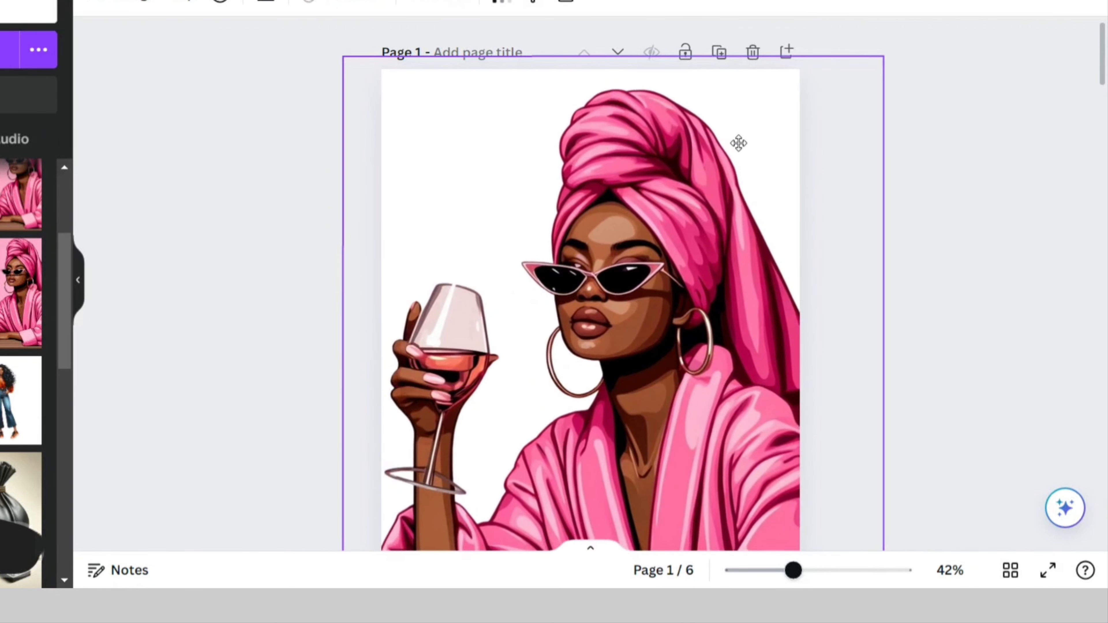
pyautogui.click(979, 185)
pyautogui.scroll(-5, 943, 240)
pyautogui.scroll(4, 941, 241)
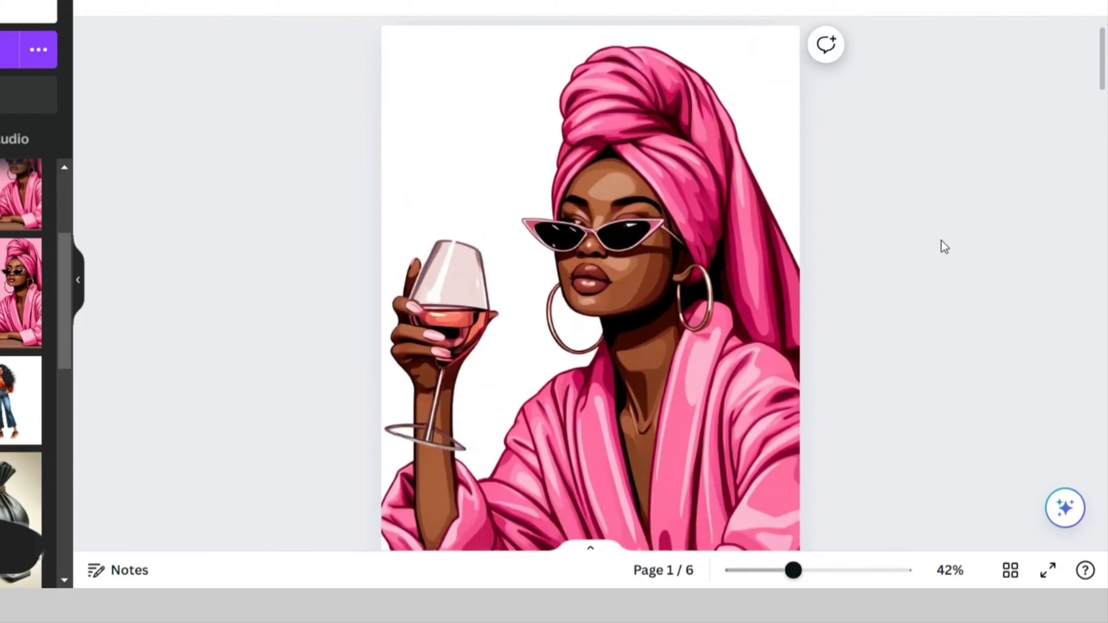
pyautogui.scroll(-2, 941, 241)
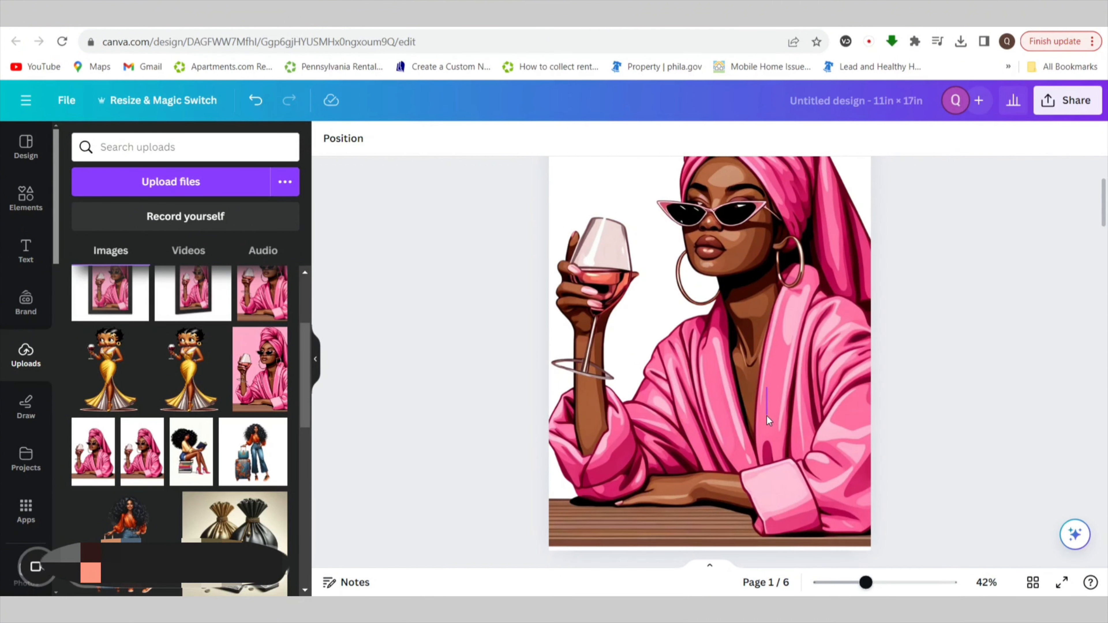
# Nudge the image down to close the gap below the table and shrink it slightly from its upper-right corner.
pyautogui.click(712, 387)
pyautogui.moveTo(711, 387); pyautogui.dragTo(710, 389)
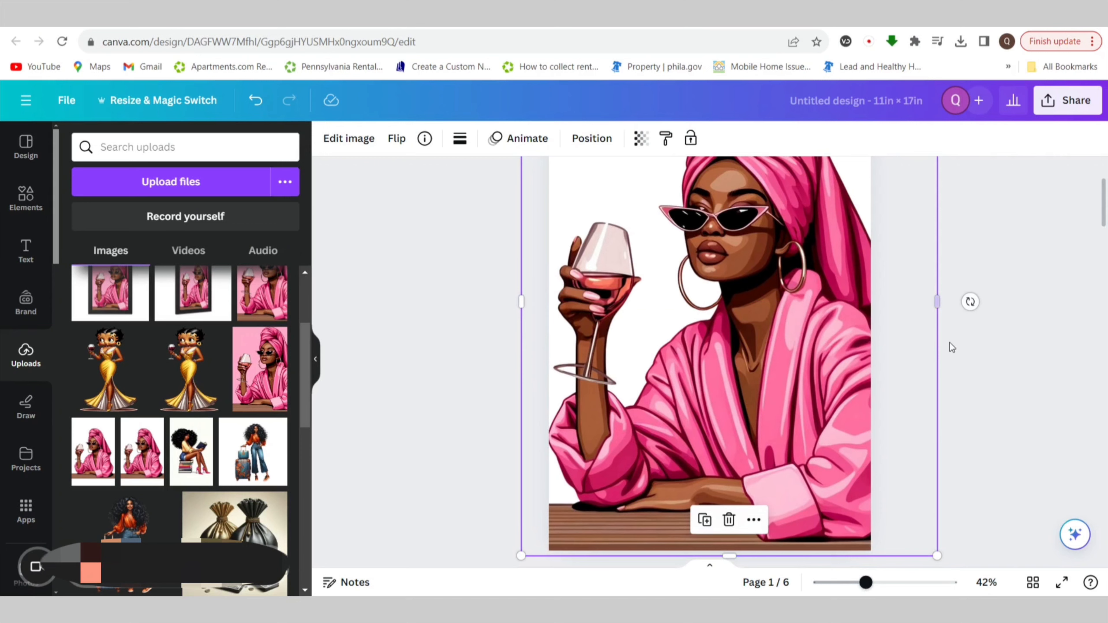
pyautogui.scroll(5, 953, 342)
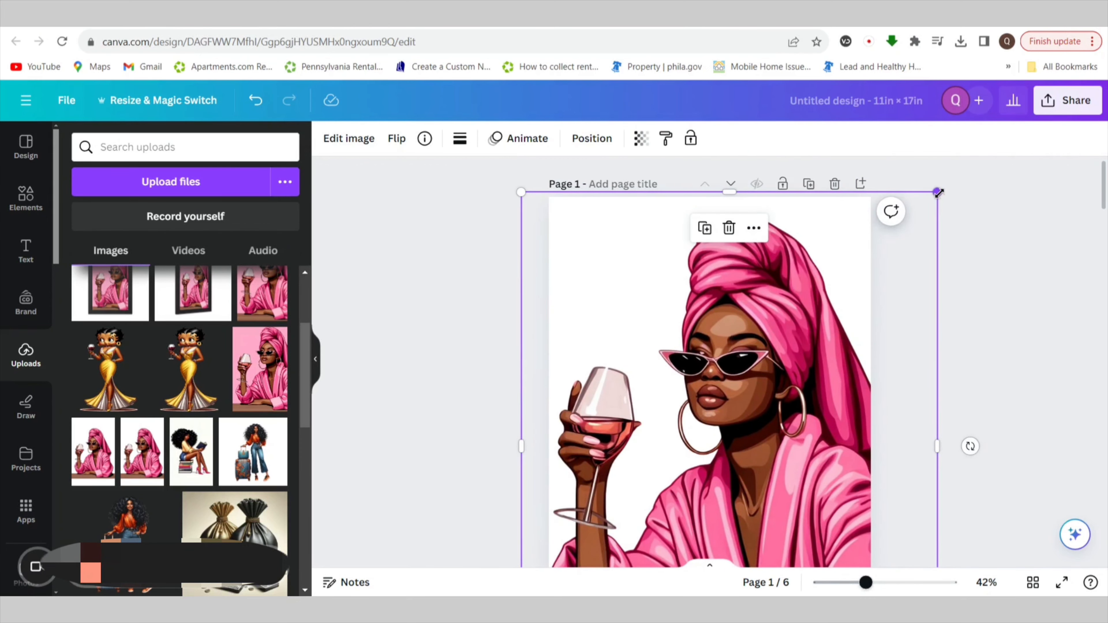
pyautogui.moveTo(938, 193); pyautogui.dragTo(923, 210)
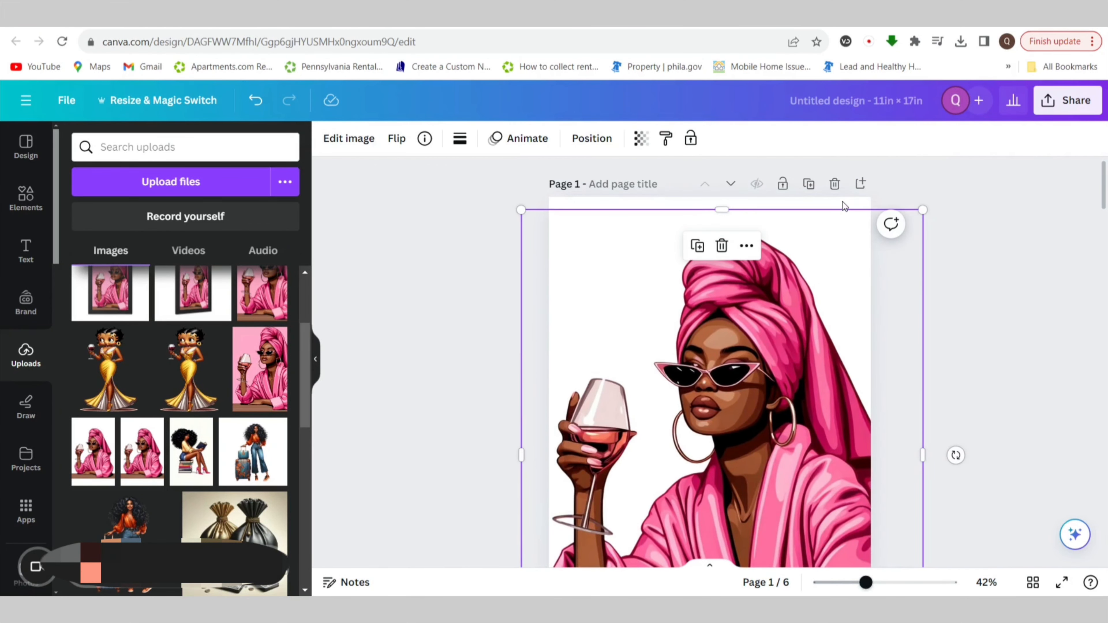
# Set the page 1 background to the salmon pink from the first Brand Kit color palette.
pyautogui.click(843, 202)
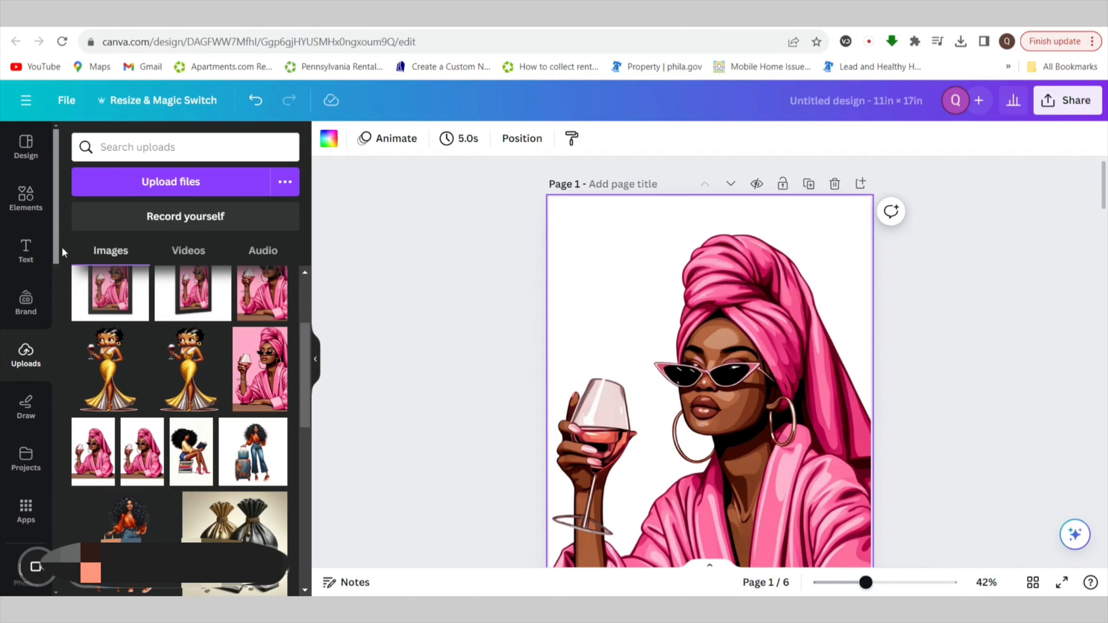
pyautogui.click(324, 144)
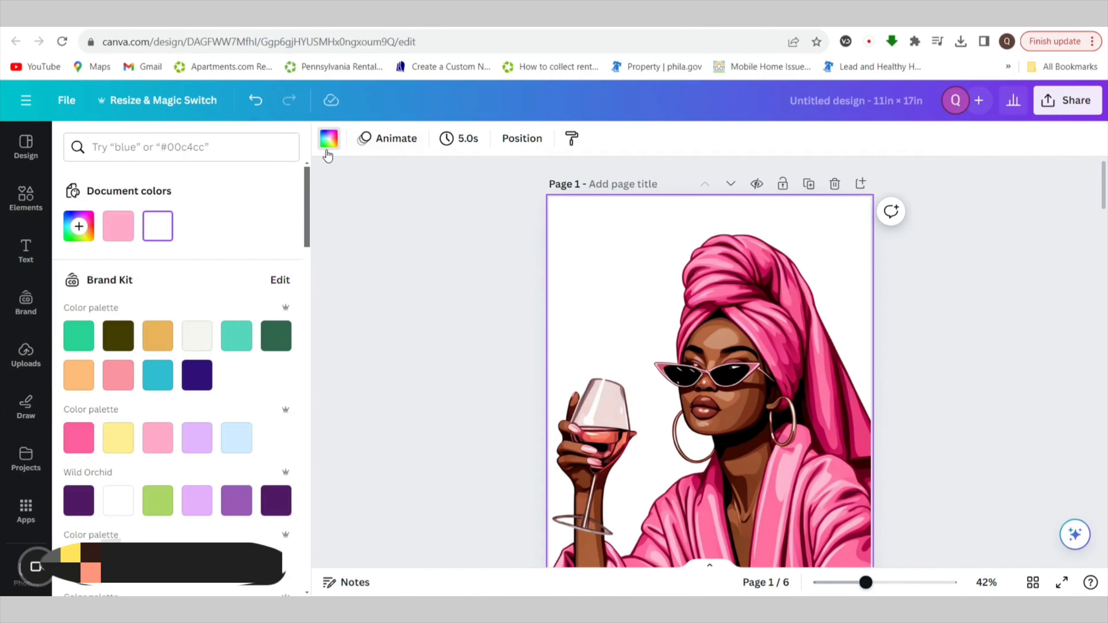
pyautogui.click(118, 376)
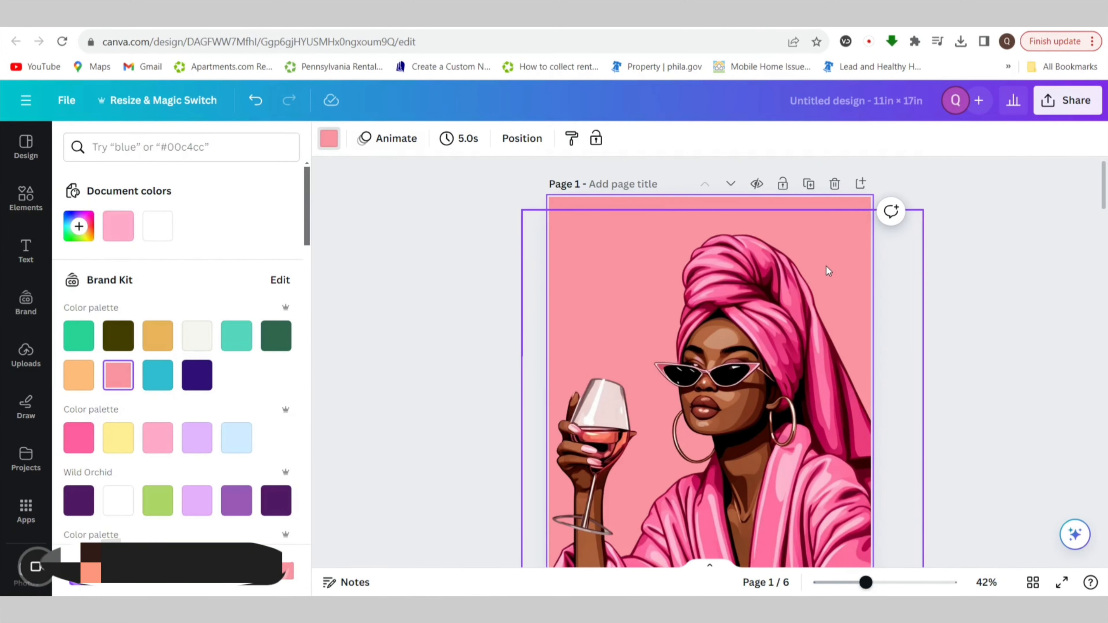
# Enlarge the woman image slightly so the top of its frame lines up with the page's top edge.
pyautogui.click(836, 253)
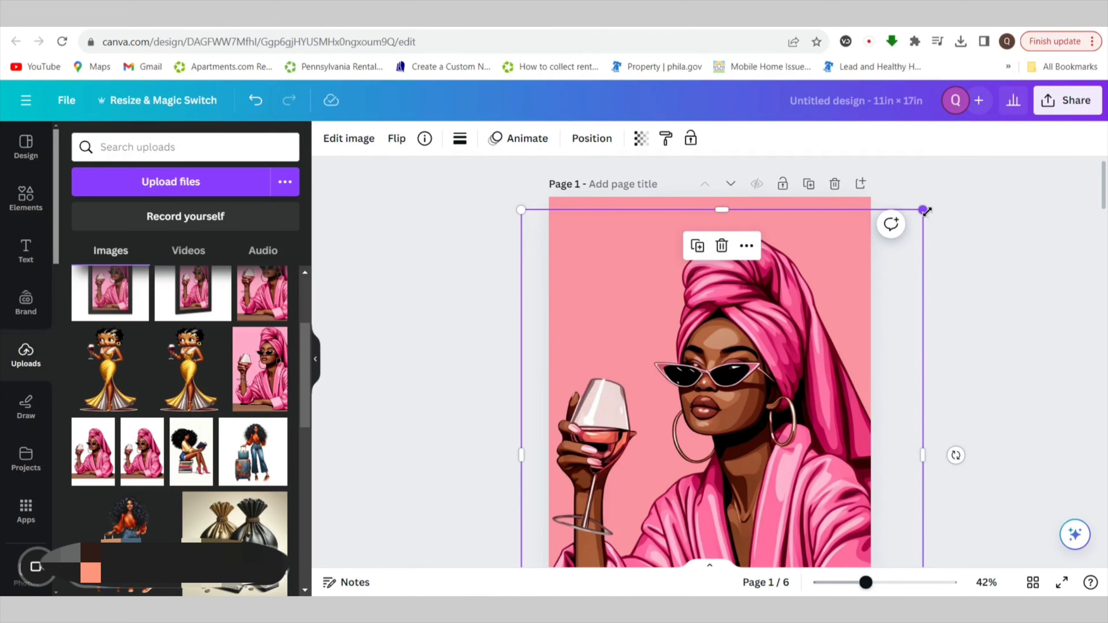
pyautogui.moveTo(929, 207); pyautogui.dragTo(936, 196)
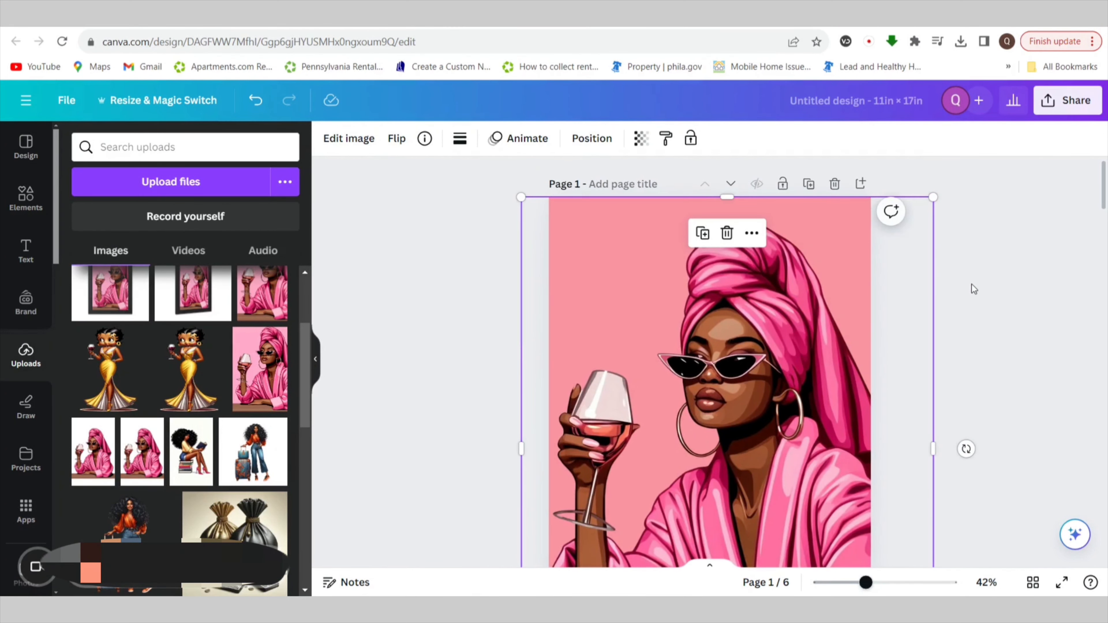
pyautogui.click(941, 298)
pyautogui.scroll(-2, 940, 298)
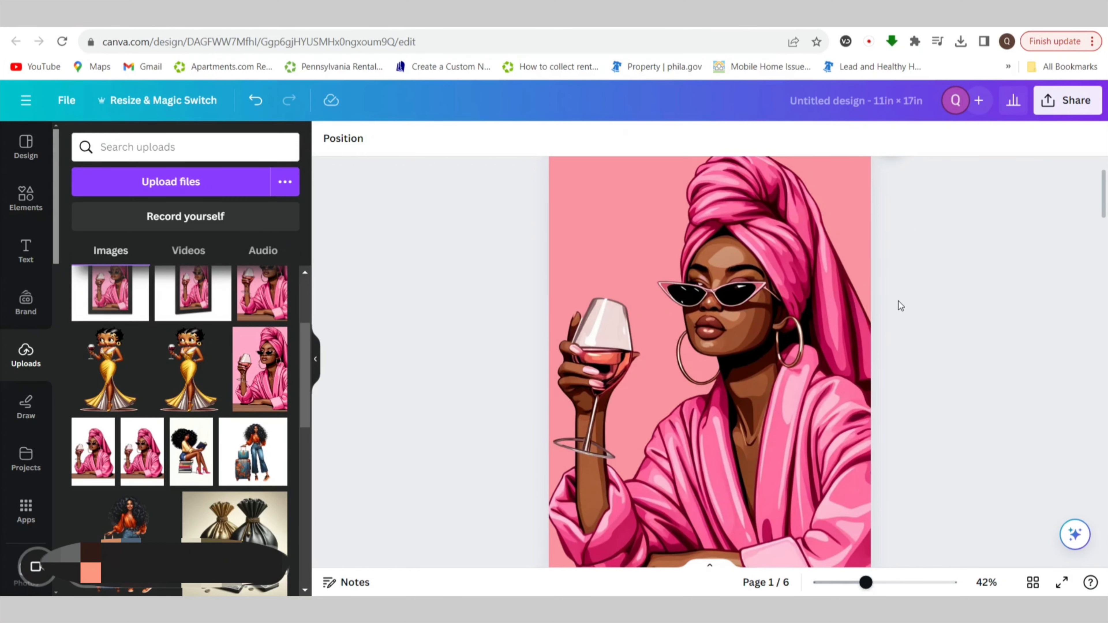
# Compare the page 1 poster with page 2 and preview the poster in full screen.
pyautogui.scroll(-12, 897, 302)
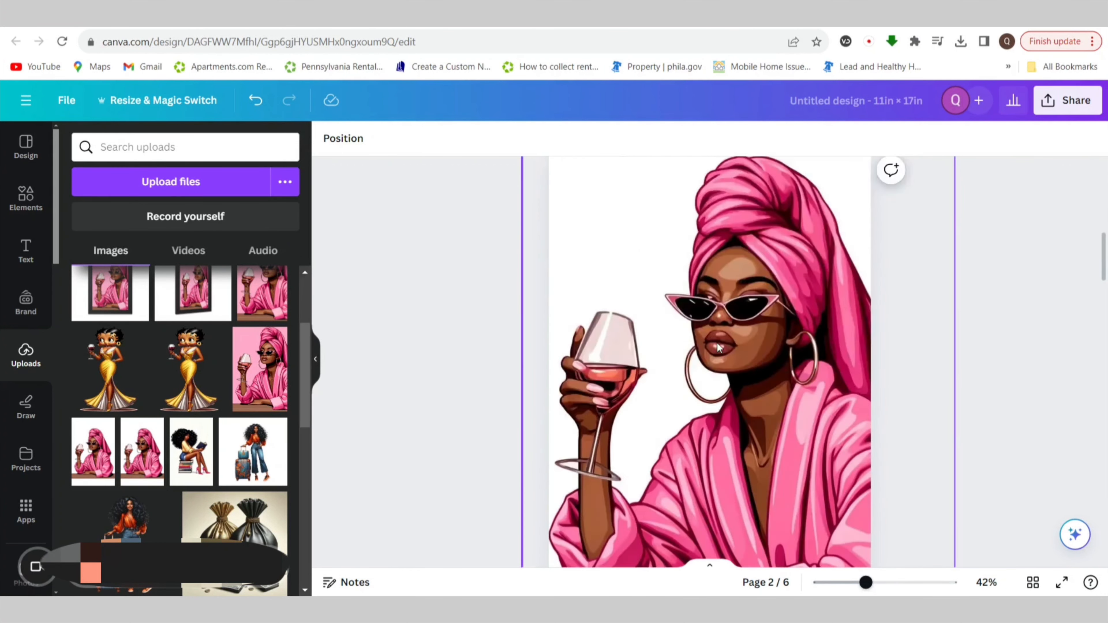
pyautogui.scroll(10, 717, 344)
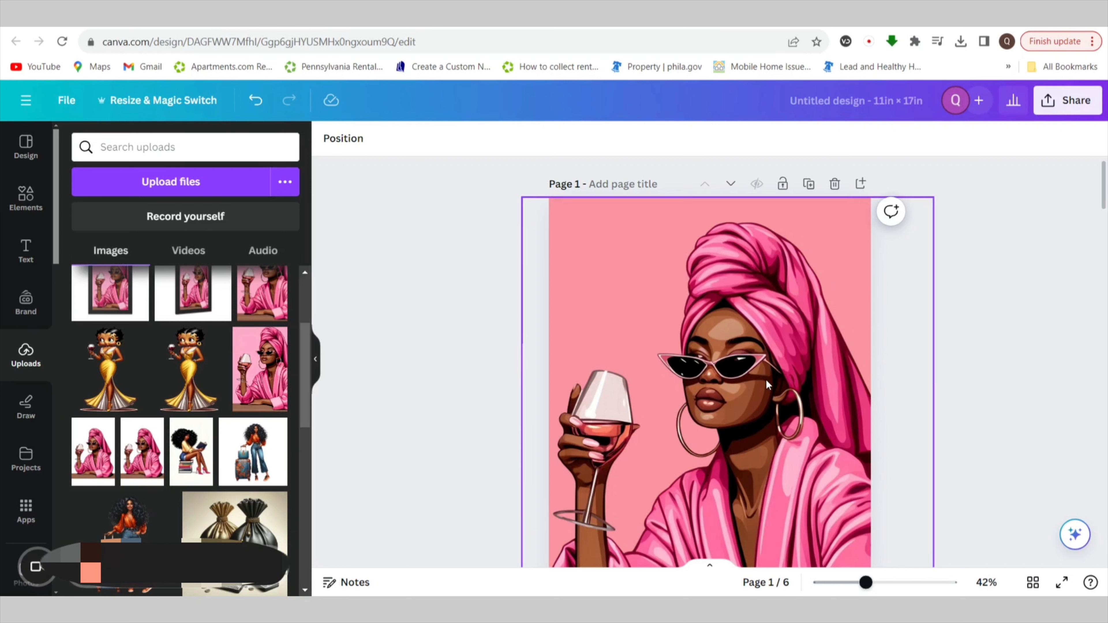
pyautogui.moveTo(878, 583); pyautogui.dragTo(858, 583)
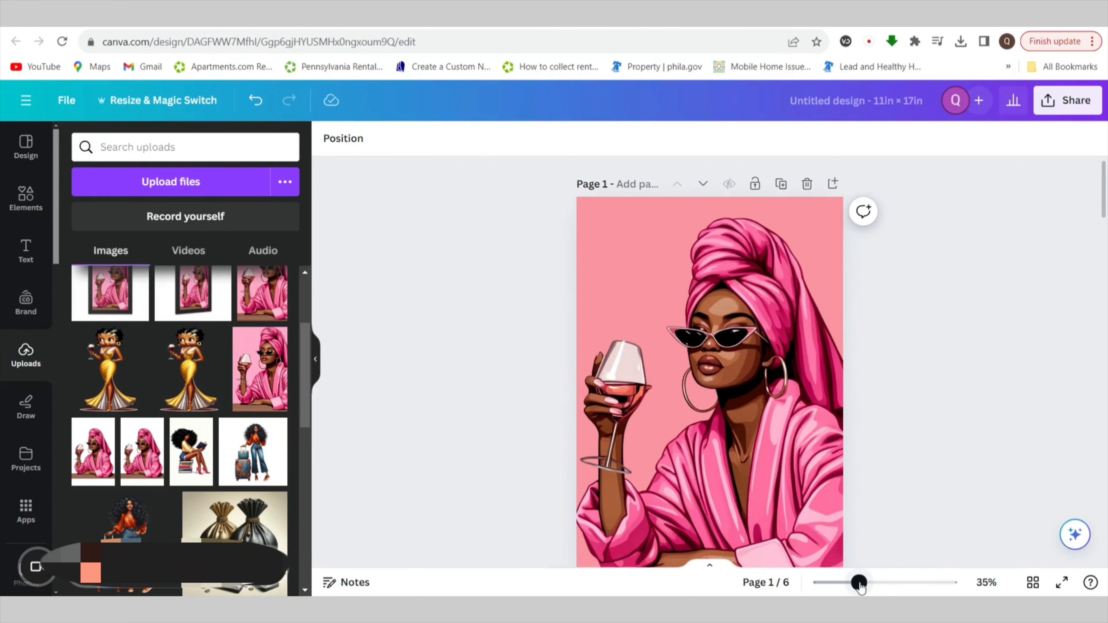
pyautogui.scroll(-2, 856, 531)
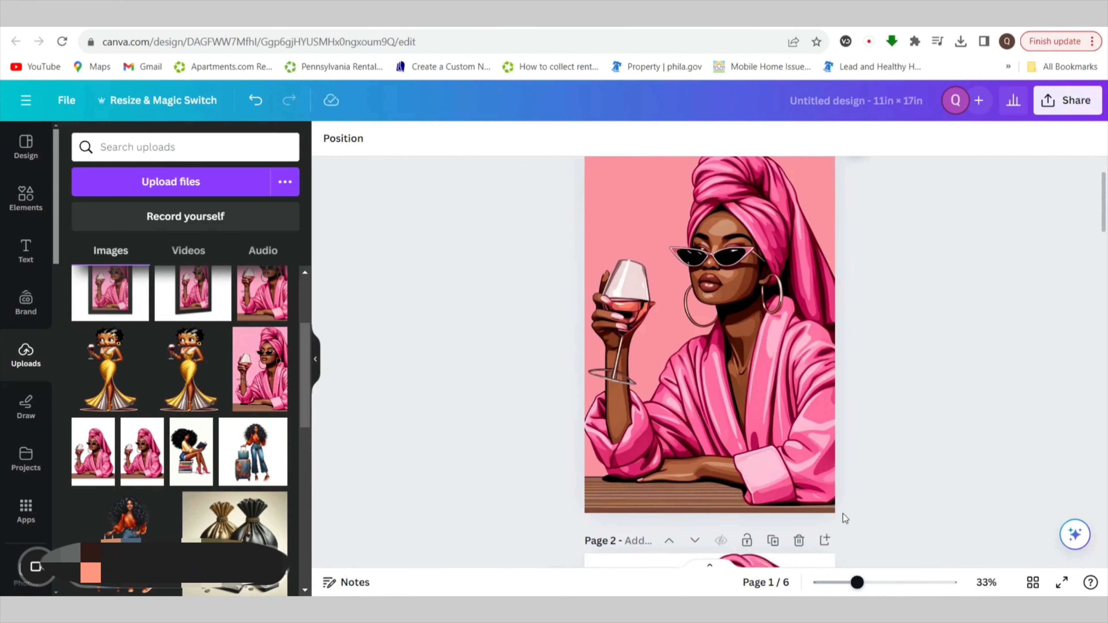
pyautogui.scroll(2, 844, 514)
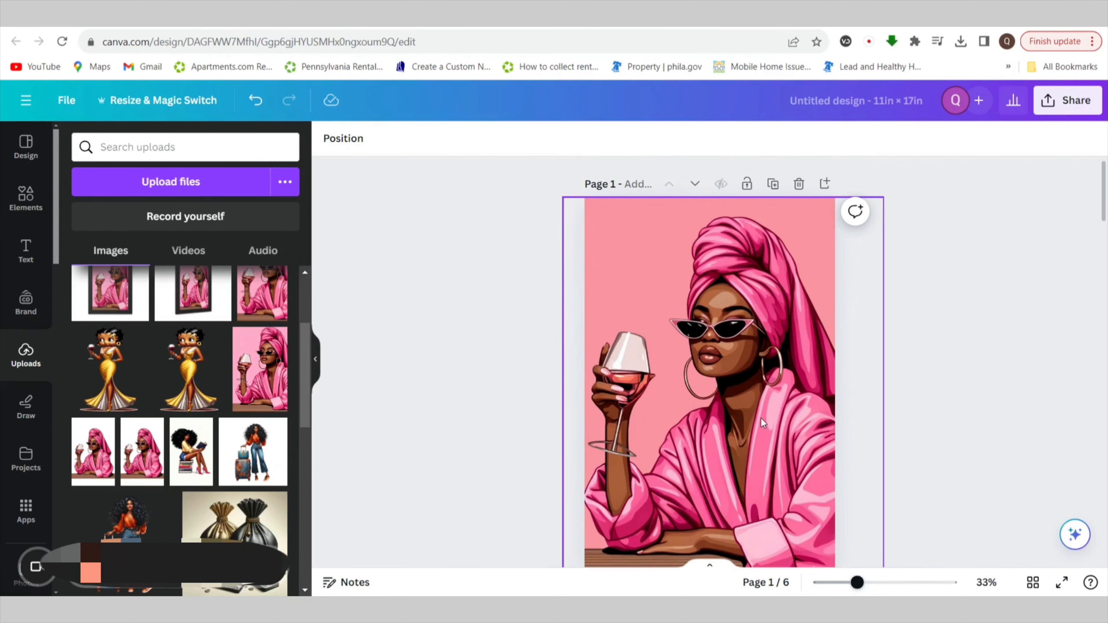
pyautogui.click(859, 529)
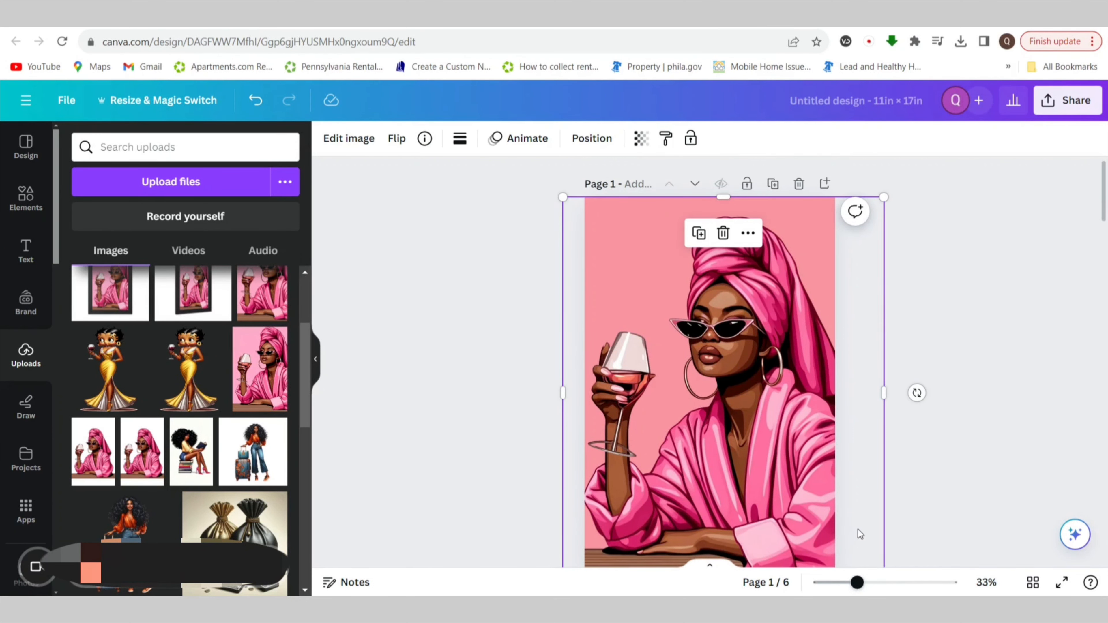
pyautogui.click(1062, 583)
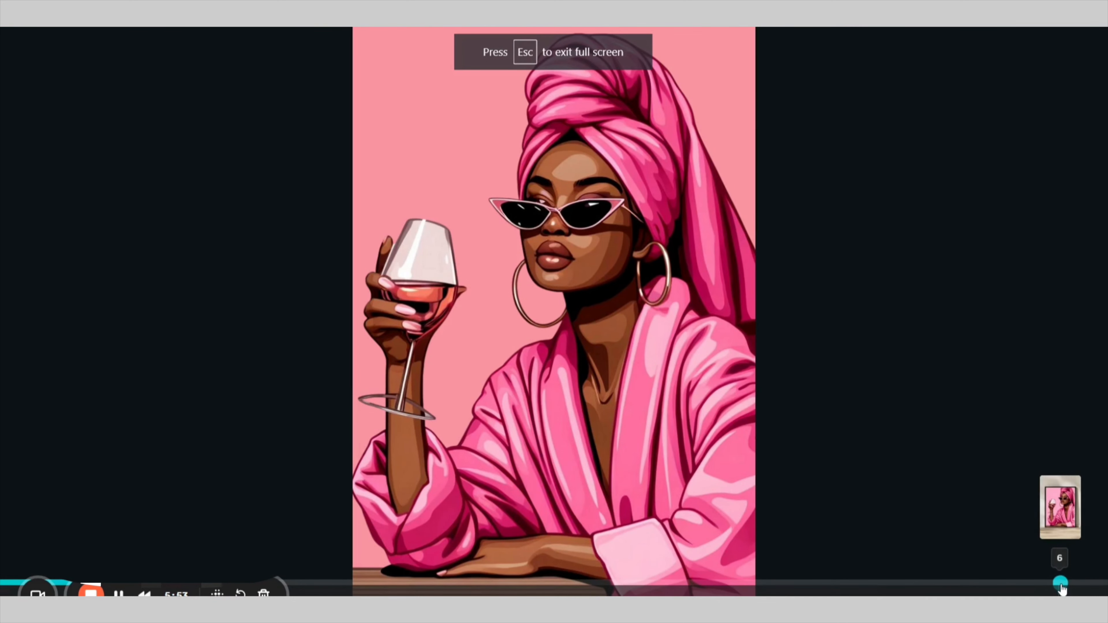
pyautogui.press('Escape')
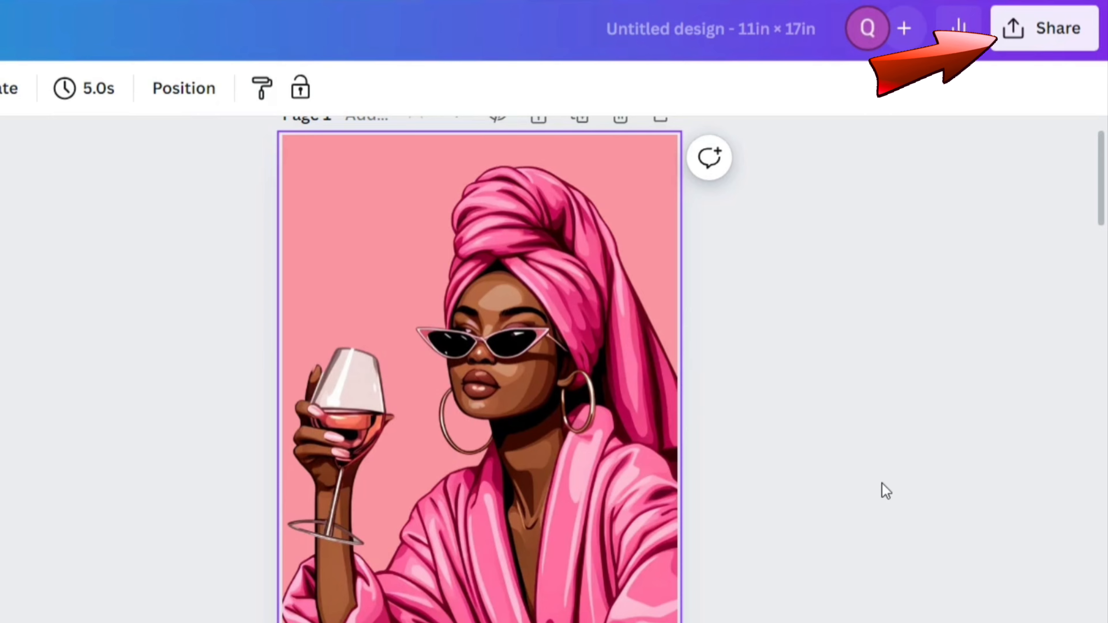
# Download only page 1 of the design as a PNG at size 1.
pyautogui.click(884, 490)
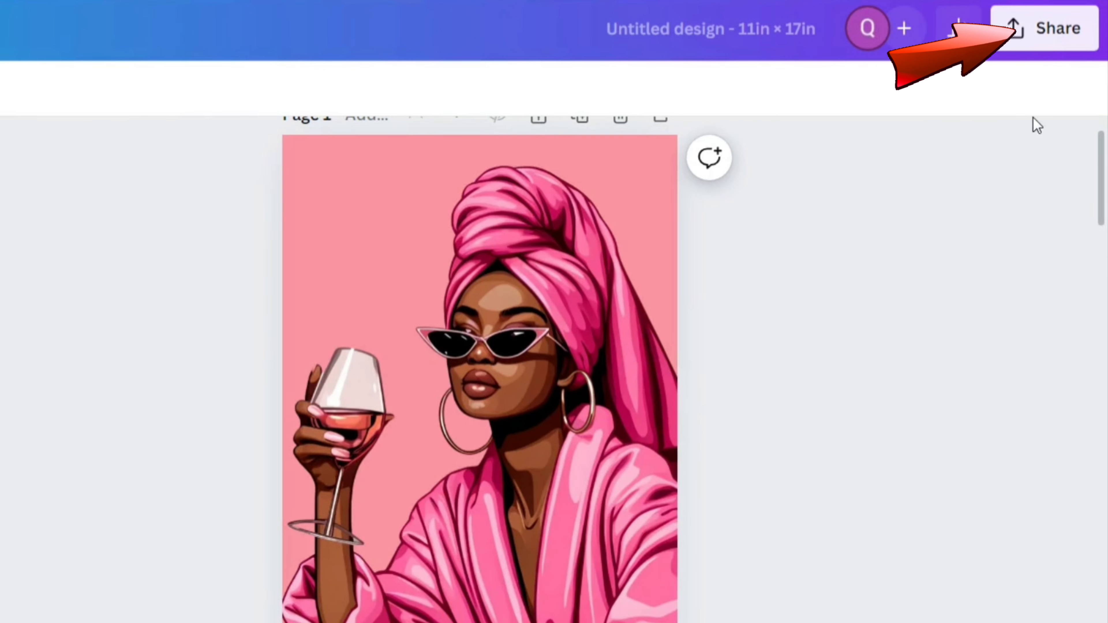
pyautogui.click(1018, 38)
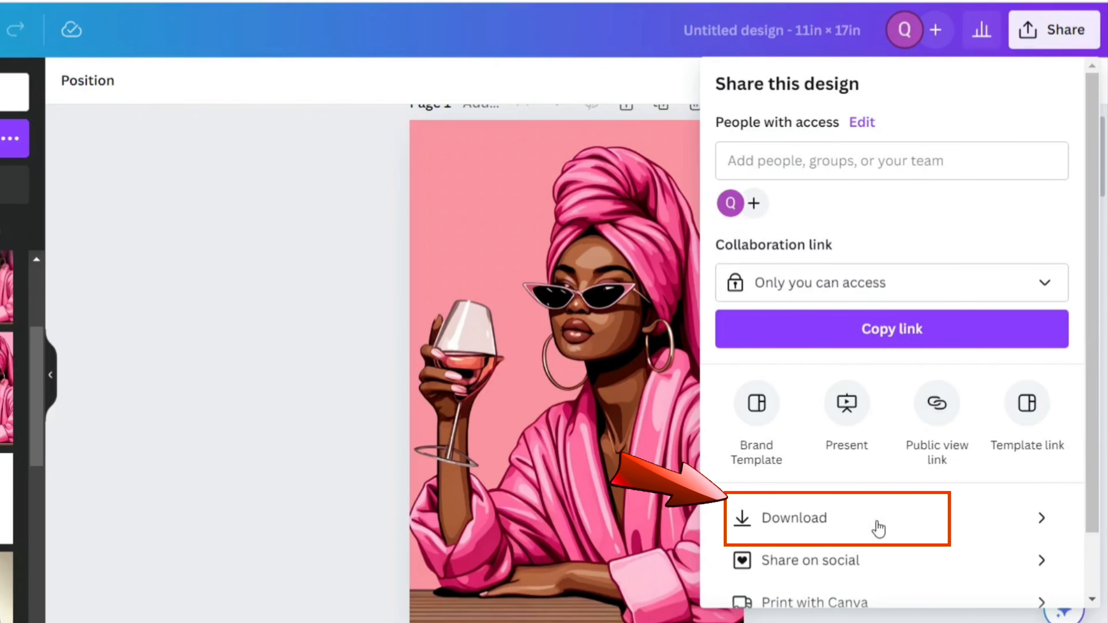
pyautogui.click(890, 528)
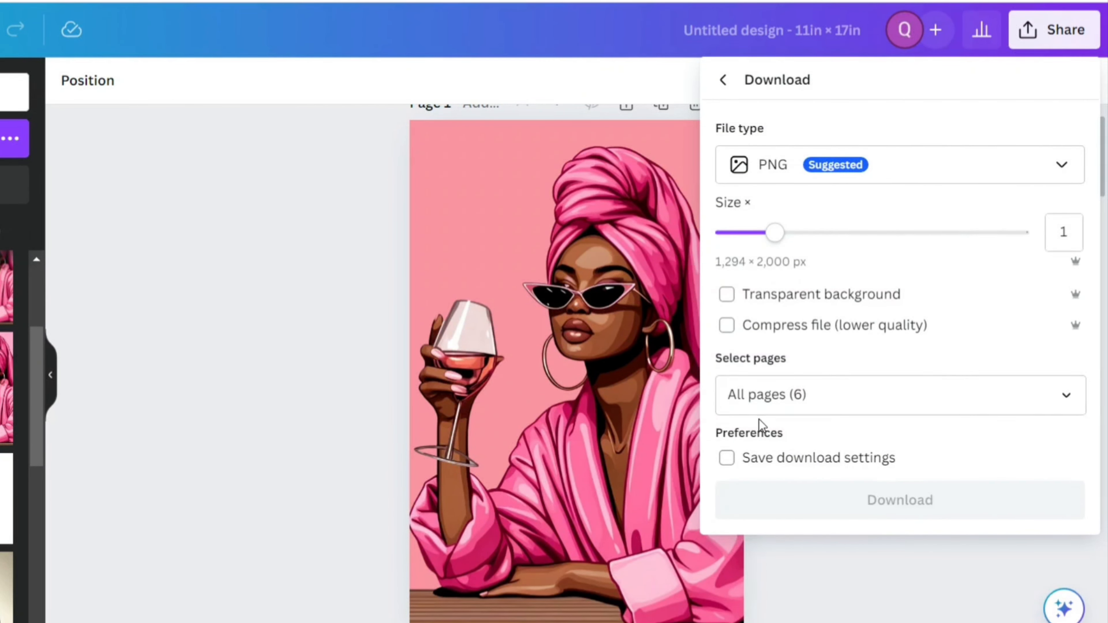
pyautogui.click(1065, 407)
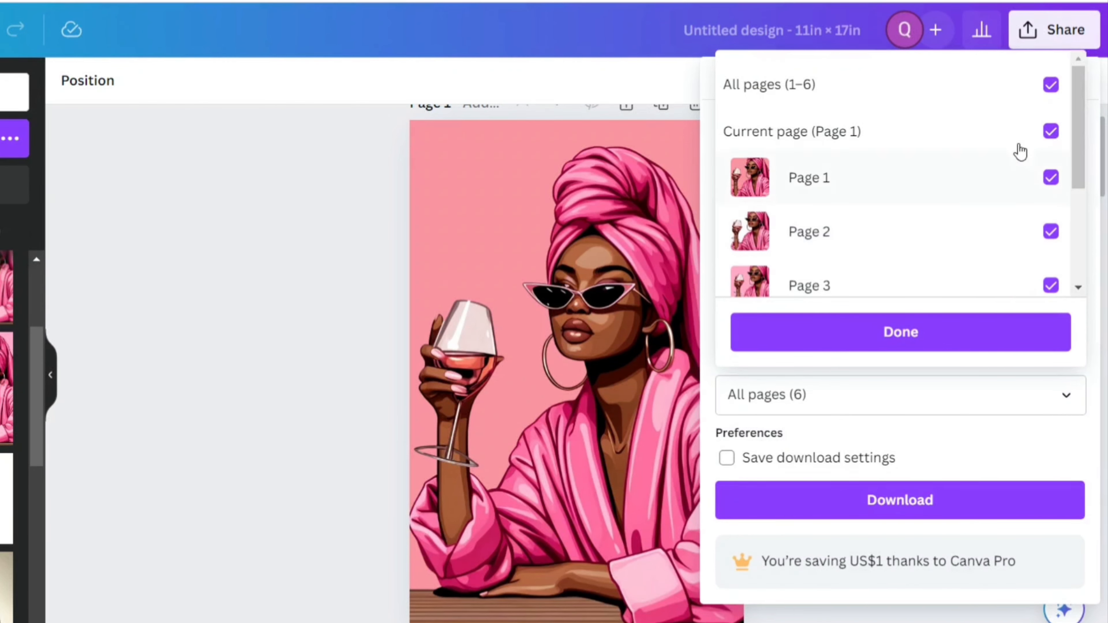
pyautogui.click(1051, 86)
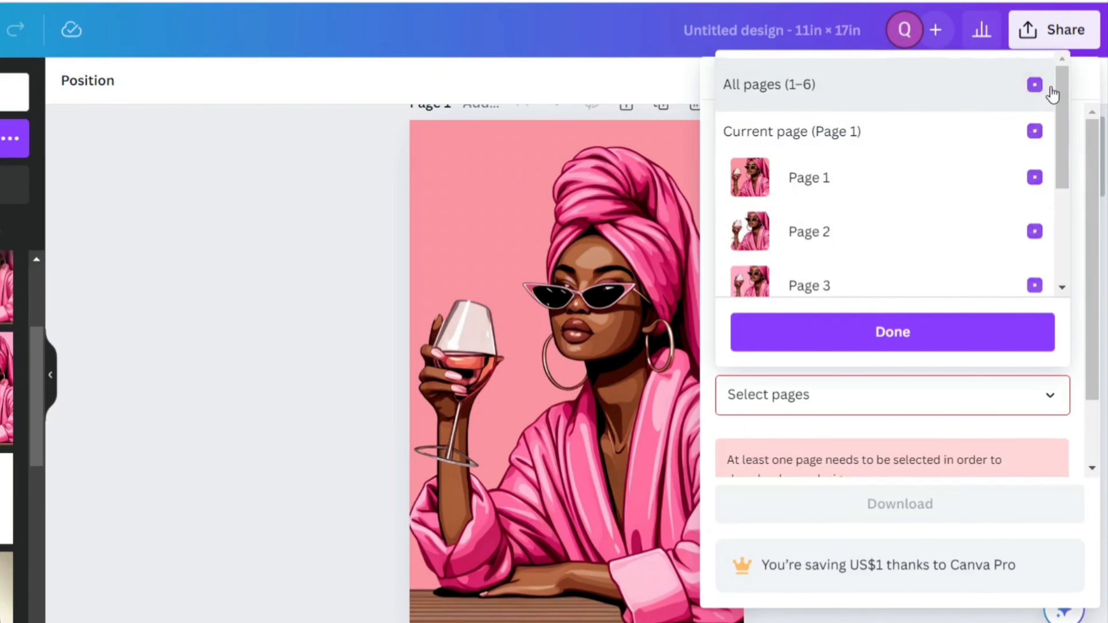
pyautogui.click(1034, 131)
pyautogui.click(975, 331)
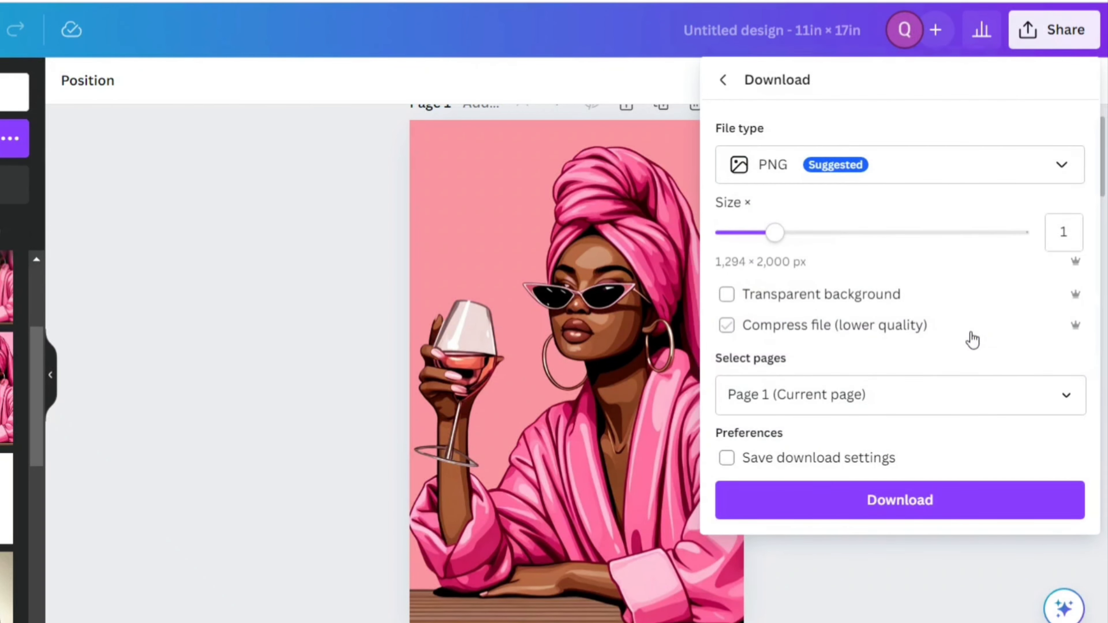
pyautogui.click(873, 507)
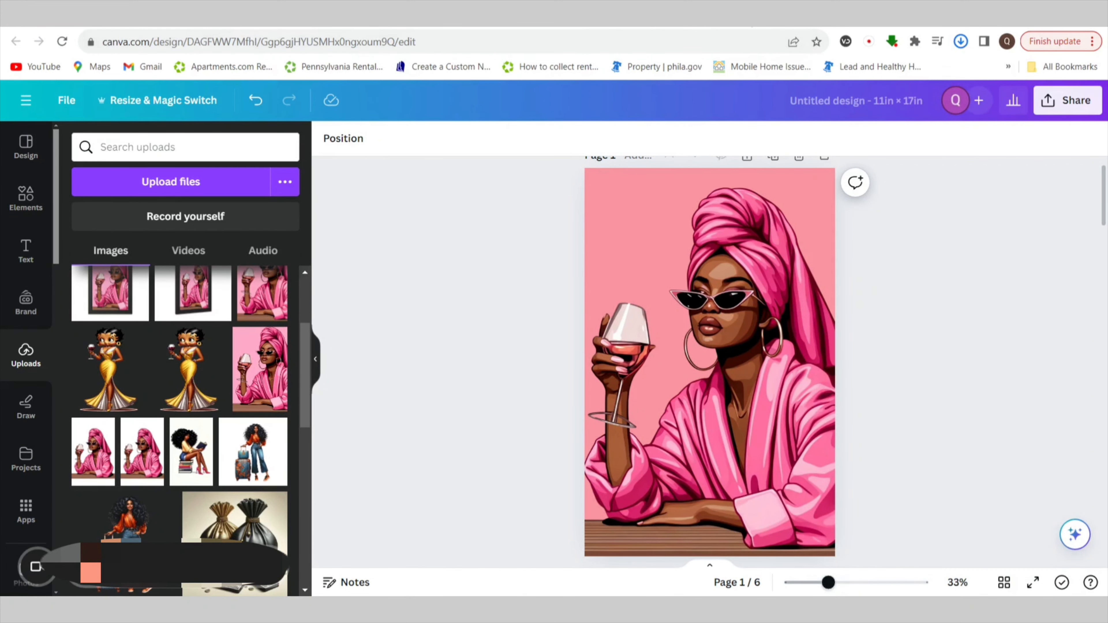
# Switch to the bigjpg.com AI Image Enlarger and upload Untitled design (50) from the Downloads folder.
pyautogui.click(747, 22)
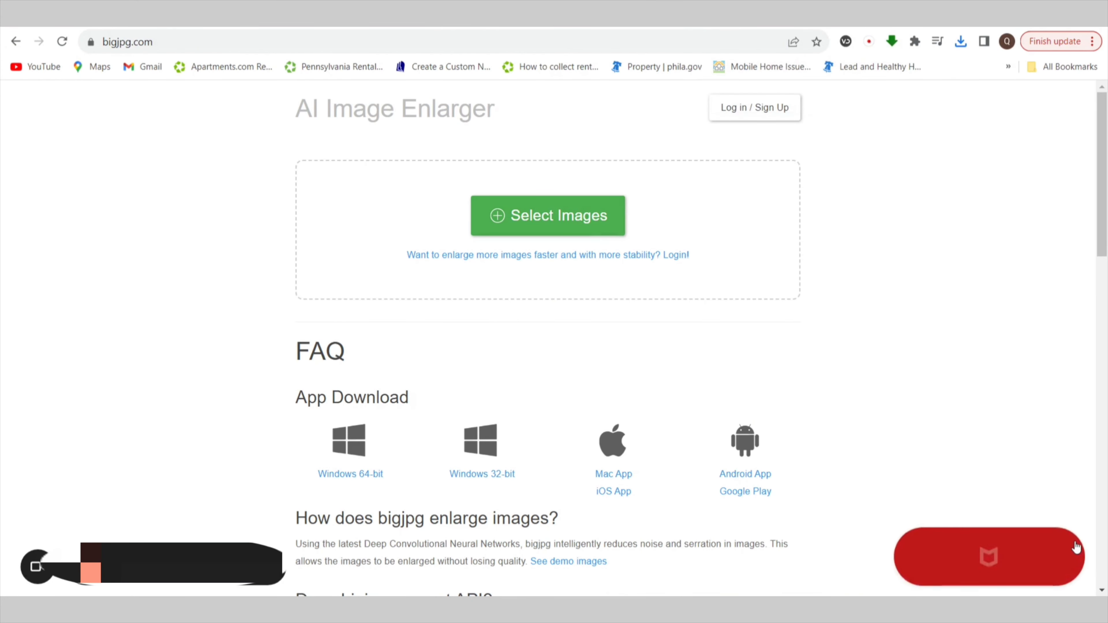
pyautogui.click(559, 216)
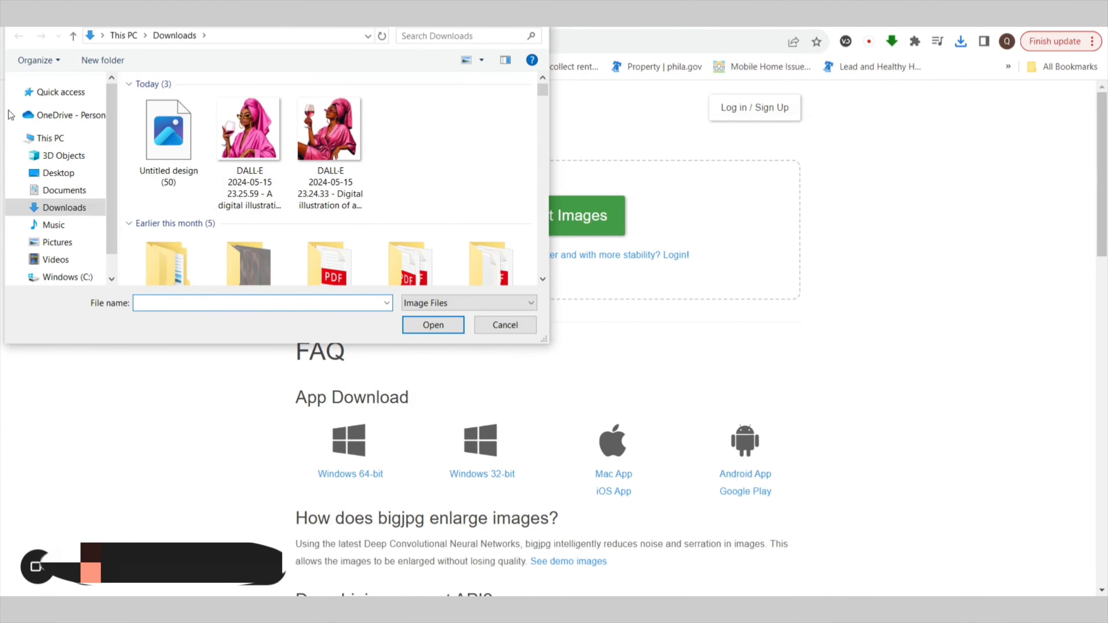
pyautogui.click(184, 131)
pyautogui.click(415, 329)
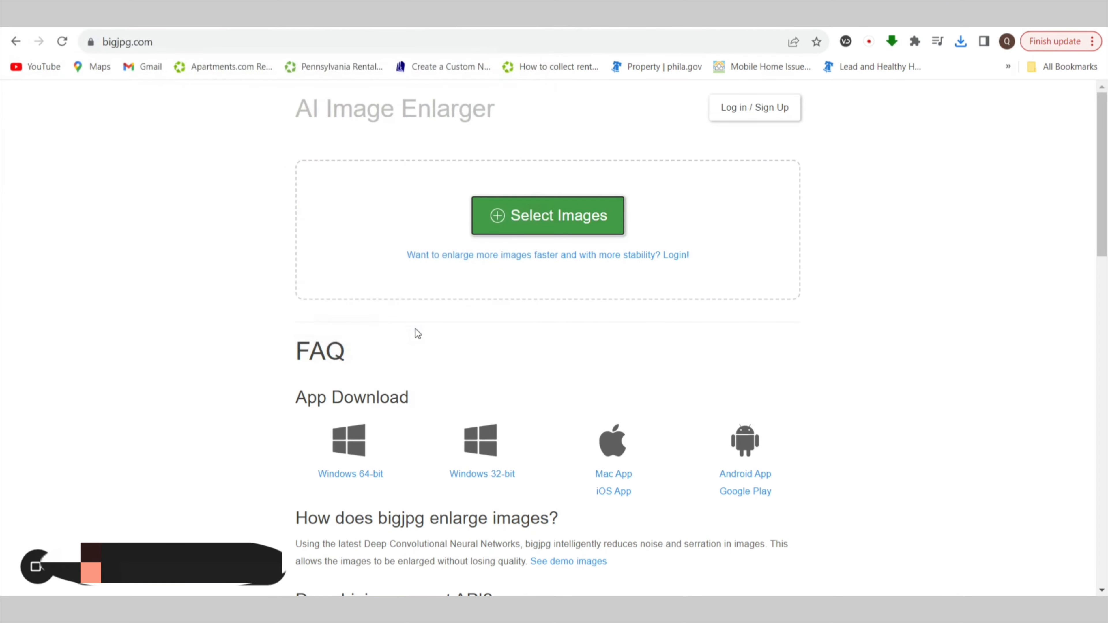
# Start enlarging the uploaded poster as Artwork with 4x upscaling and Highest noise reduction.
pyautogui.click(398, 375)
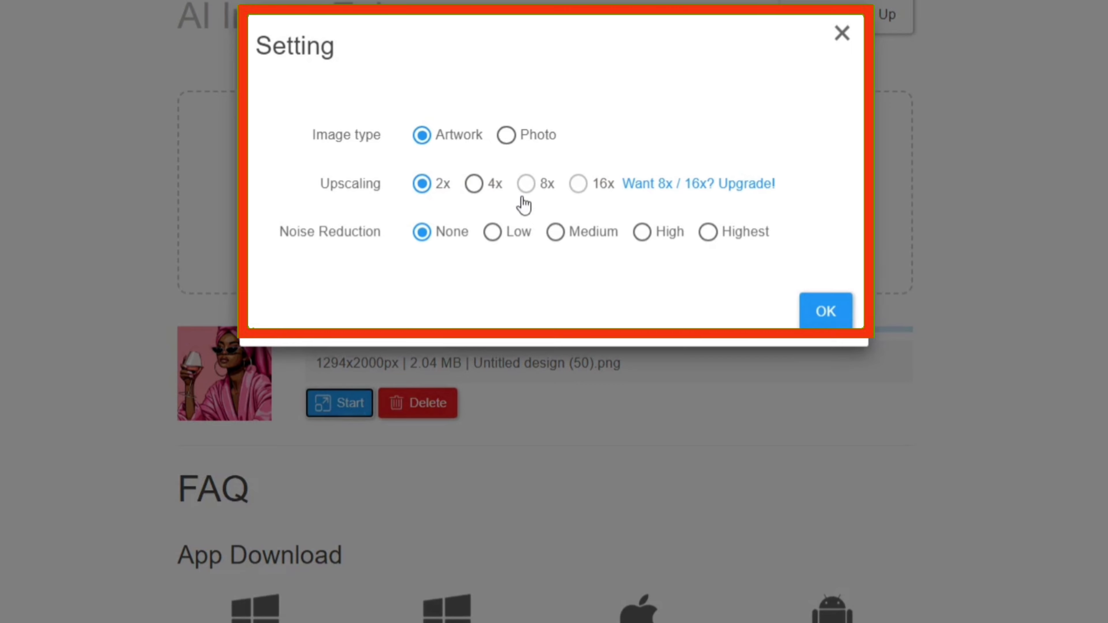
pyautogui.click(474, 184)
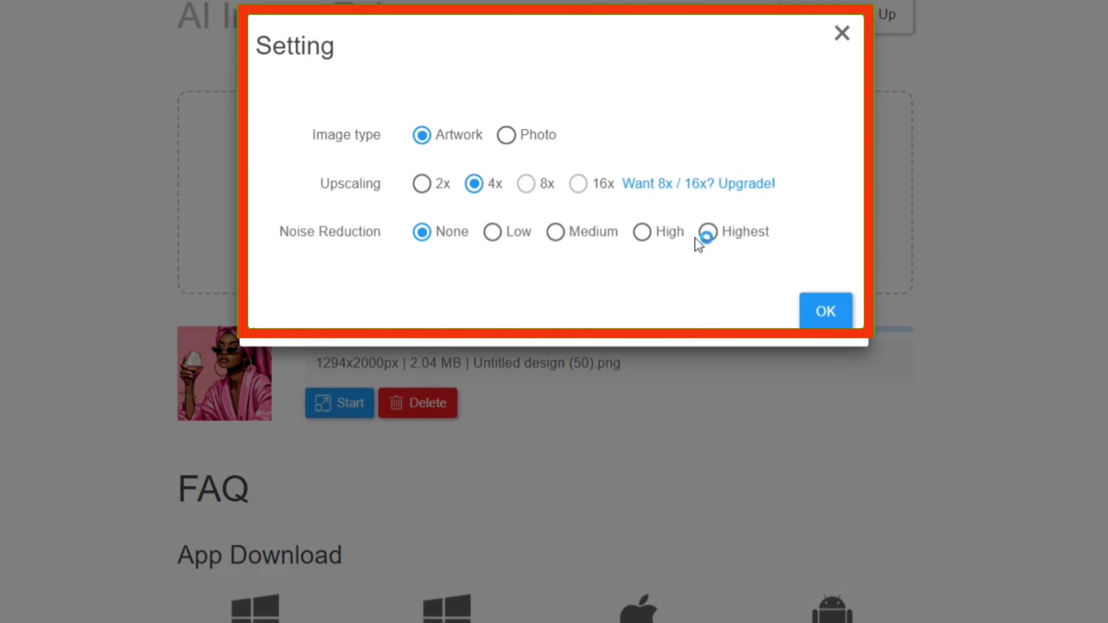
pyautogui.click(706, 236)
pyautogui.click(821, 323)
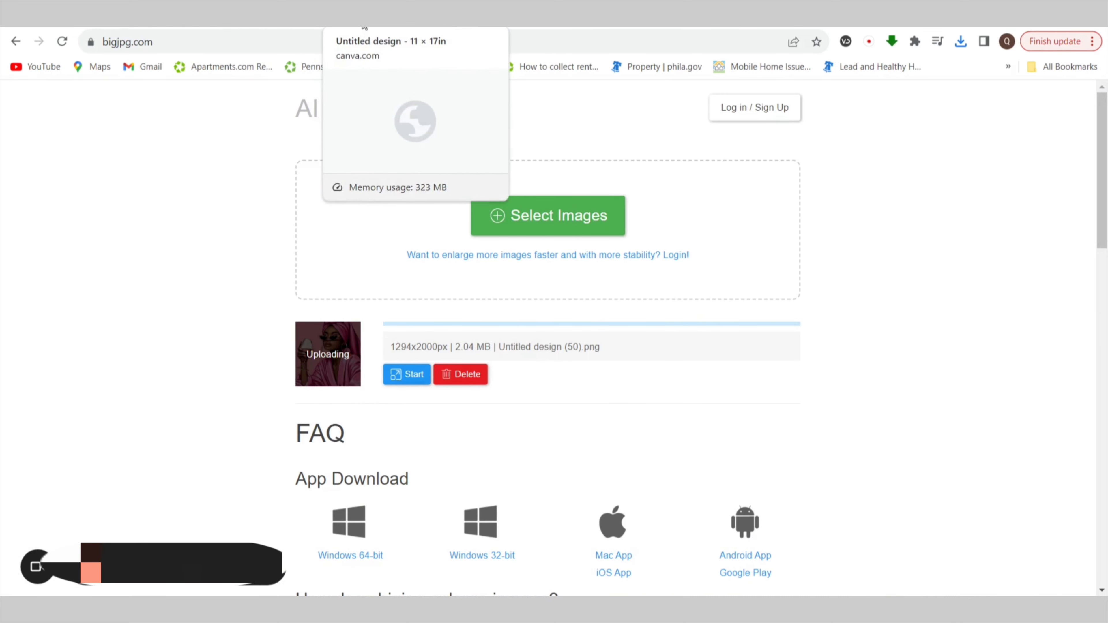
# Switch to Canva and set the new design's custom size to 2000 × 2000 px.
pyautogui.click(367, 18)
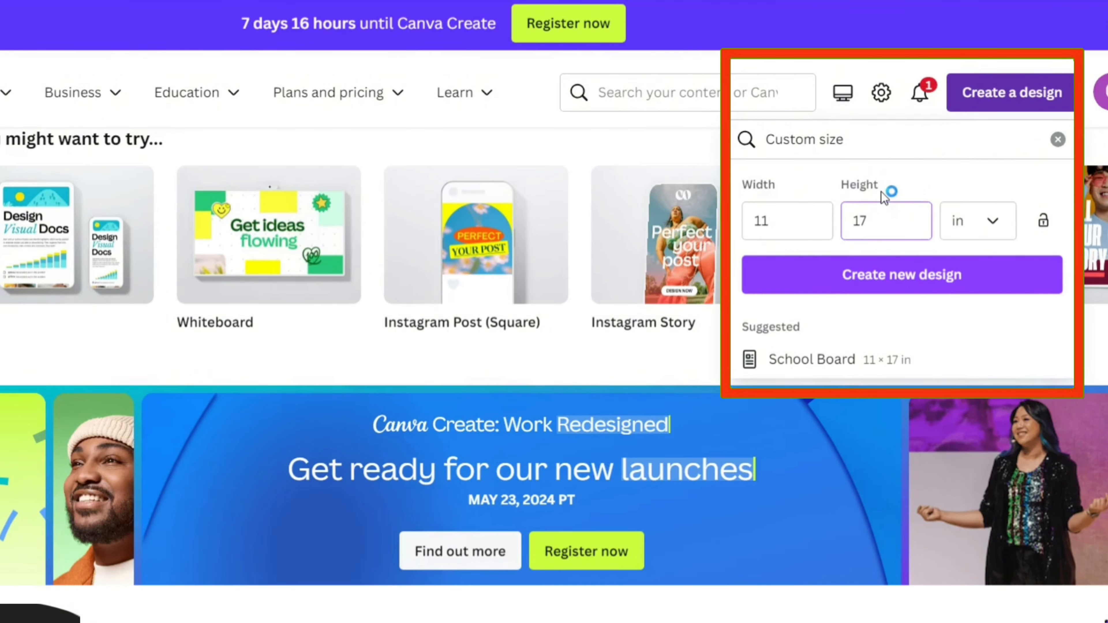
pyautogui.click(990, 221)
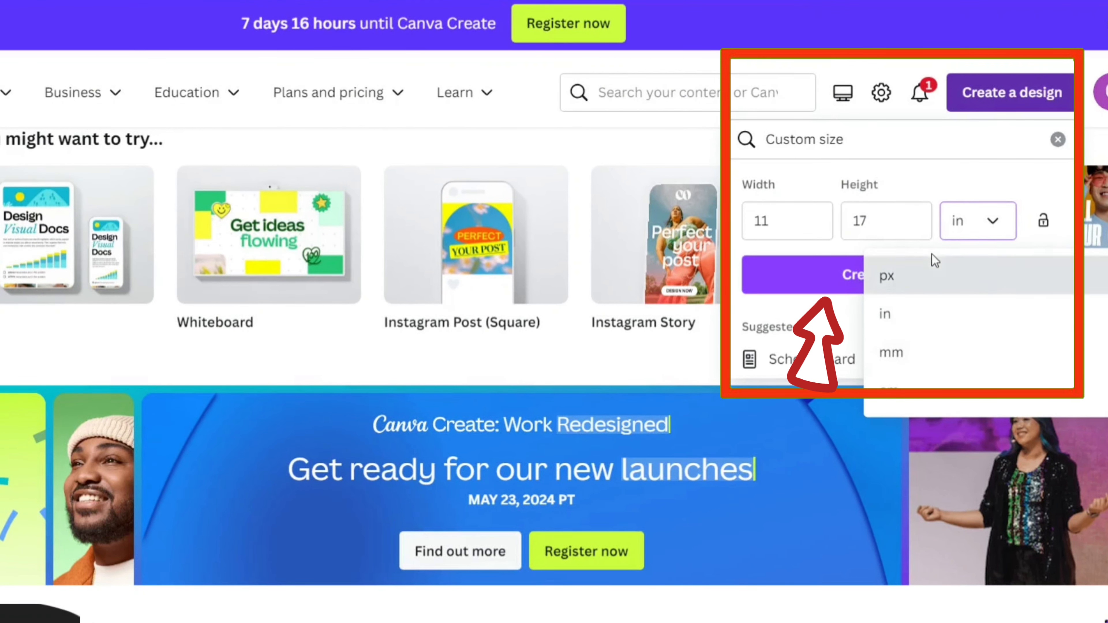
pyautogui.click(936, 276)
pyautogui.click(796, 220)
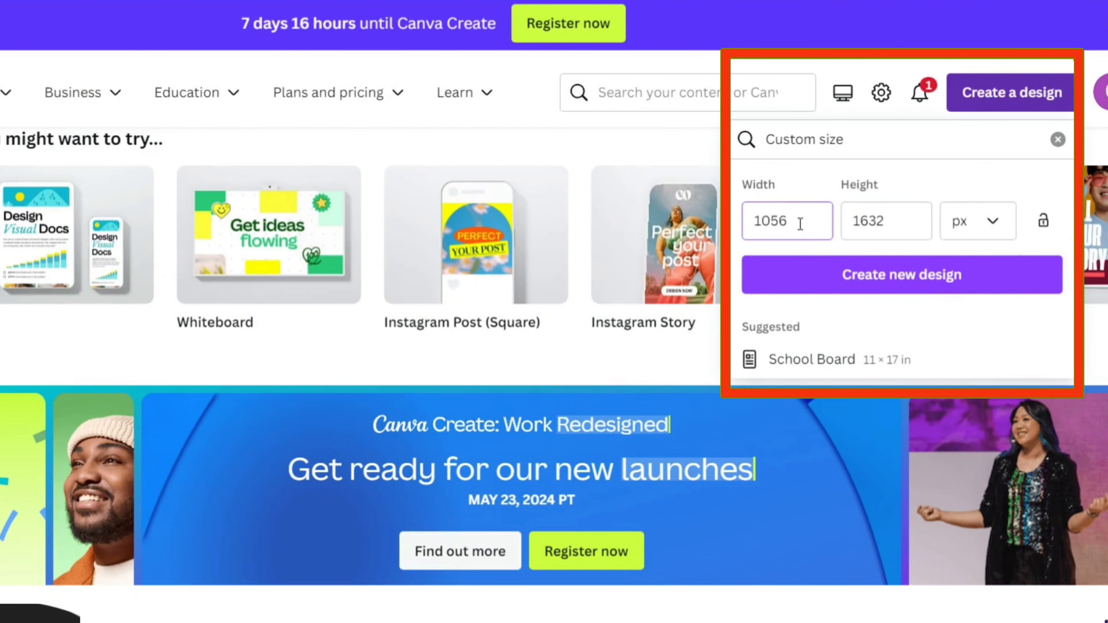
pyautogui.press('BackSpace')
pyautogui.press('BackSpace')
pyautogui.press('BackSpace')
pyautogui.write('2000')
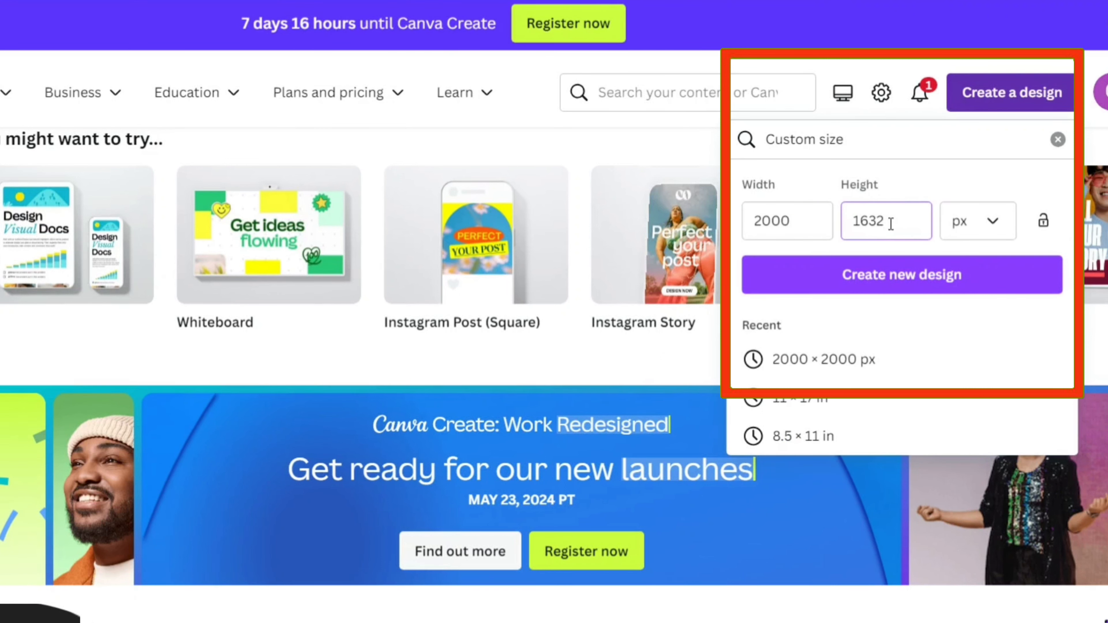
pyautogui.press('BackSpace')
pyautogui.press('BackSpace')
pyautogui.press('BackSpace')
pyautogui.write('2000')
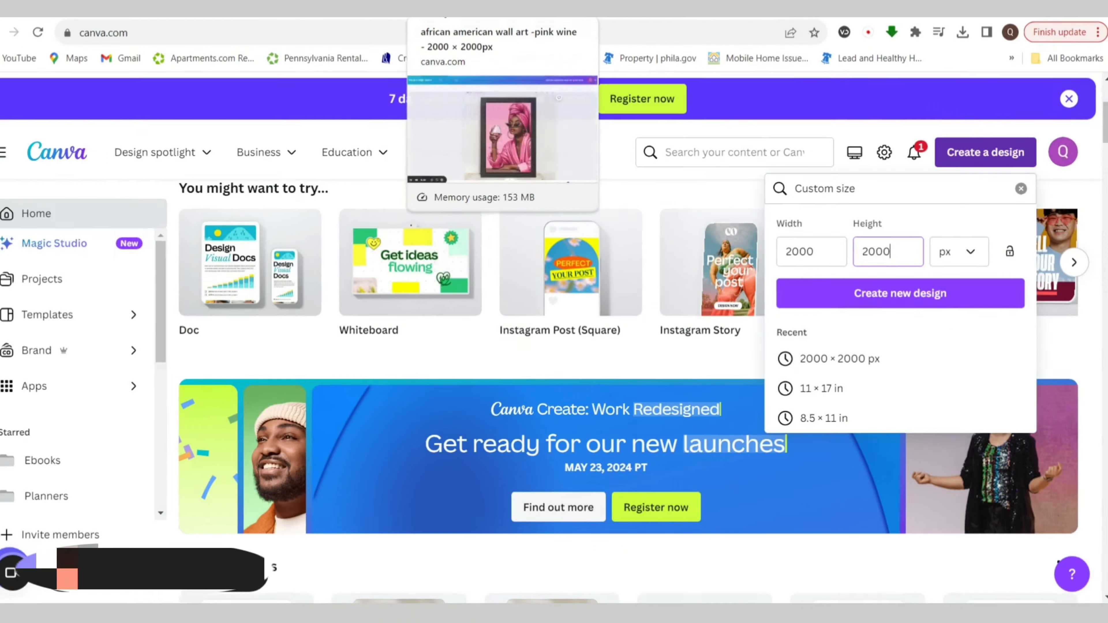
# Switch to the african american wall art -pink wine design and view the framed poster mockup on page 3.
pyautogui.click(502, 15)
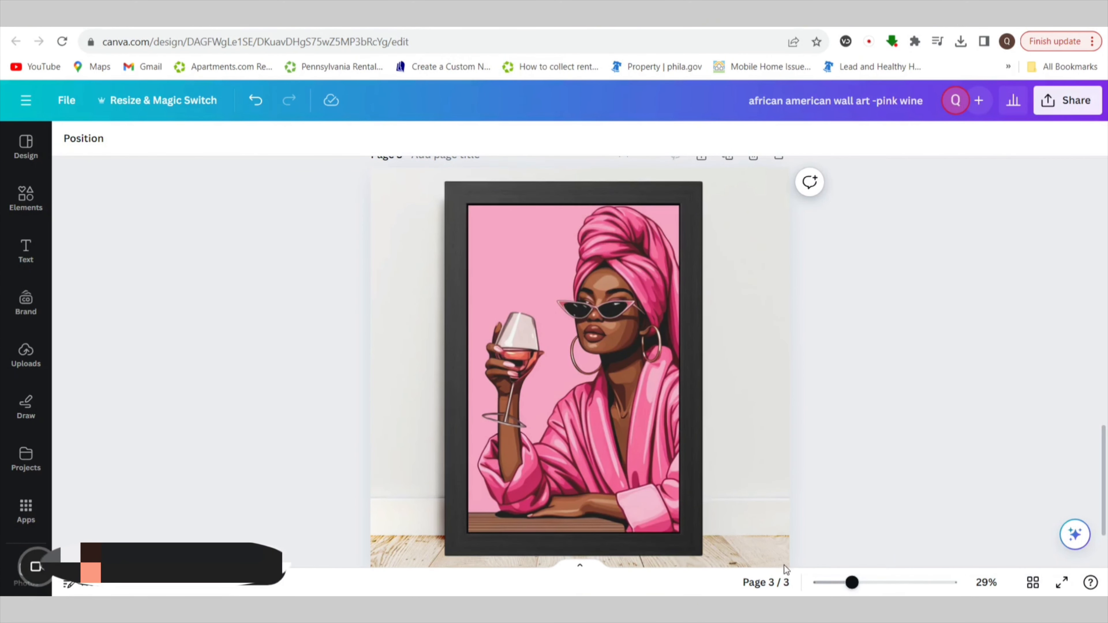
pyautogui.scroll(-1, 895, 470)
pyautogui.scroll(1, 894, 470)
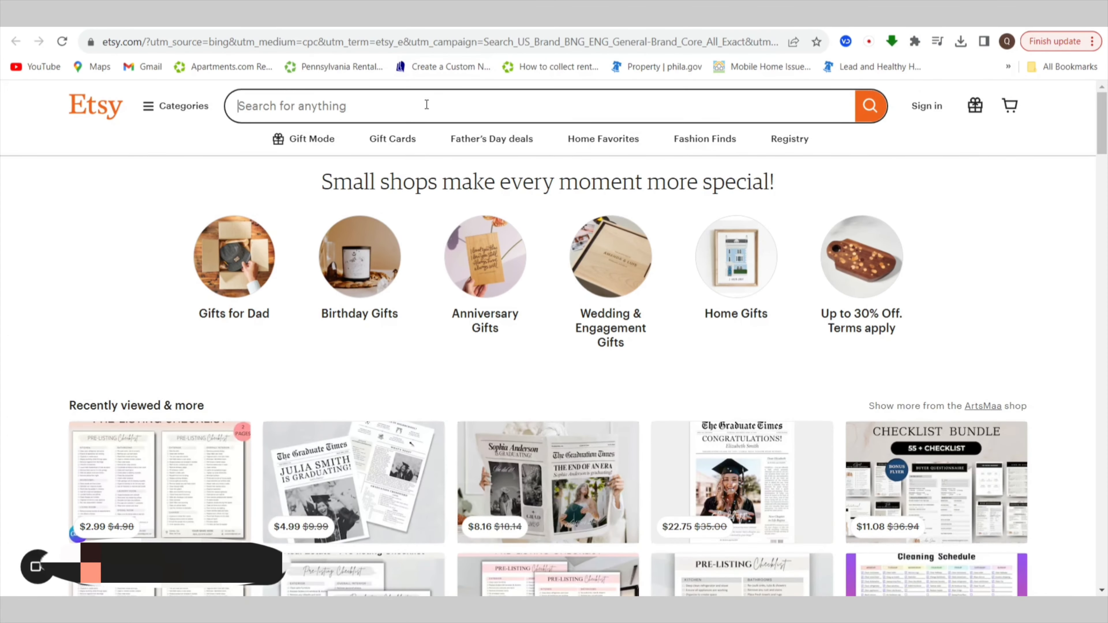
# Search Etsy for "black girl wall art".
pyautogui.write('black')
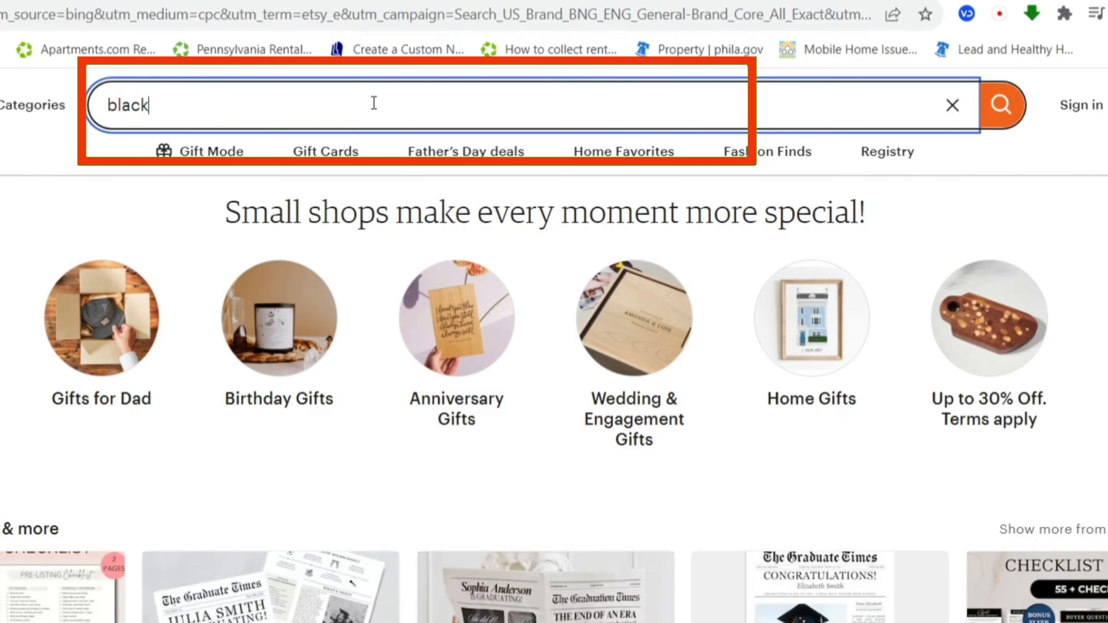
pyautogui.write(' girl')
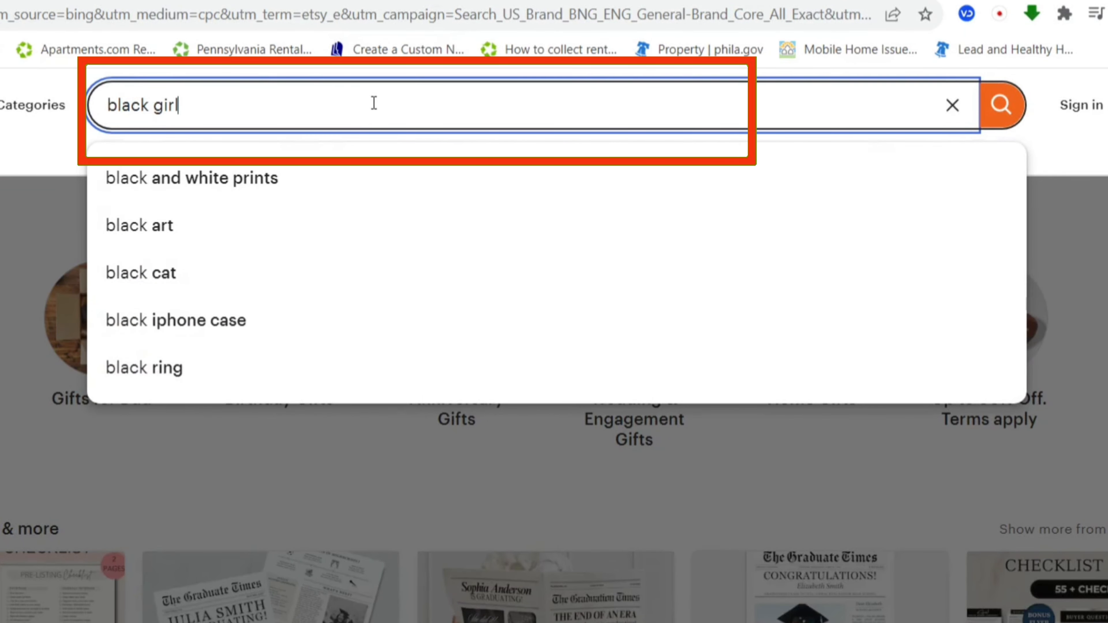
pyautogui.write(' wall art')
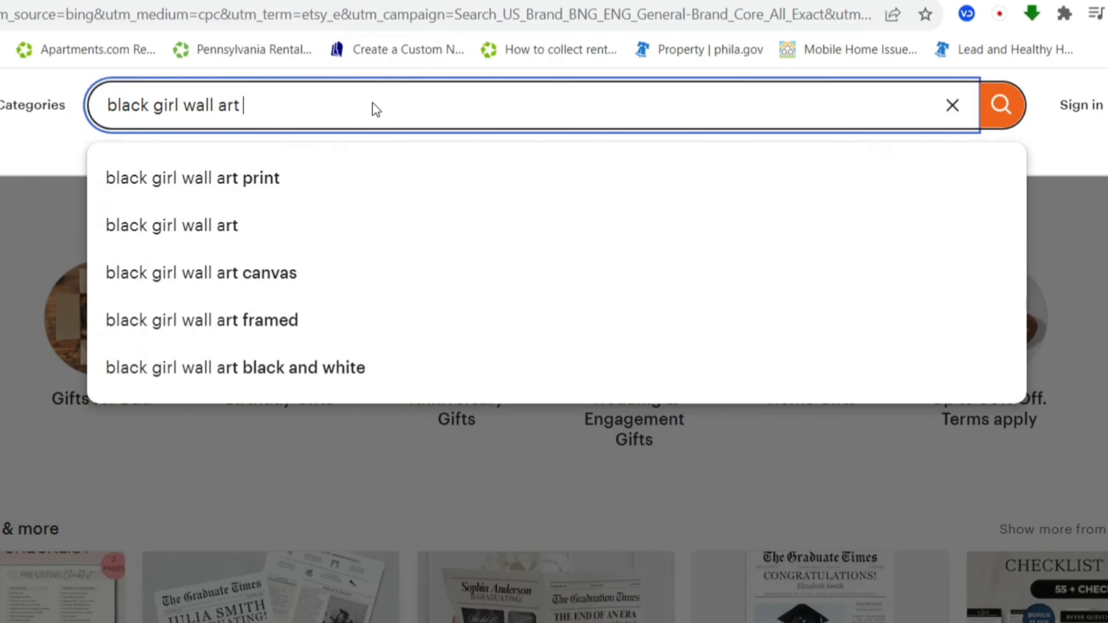
pyautogui.press('Return')
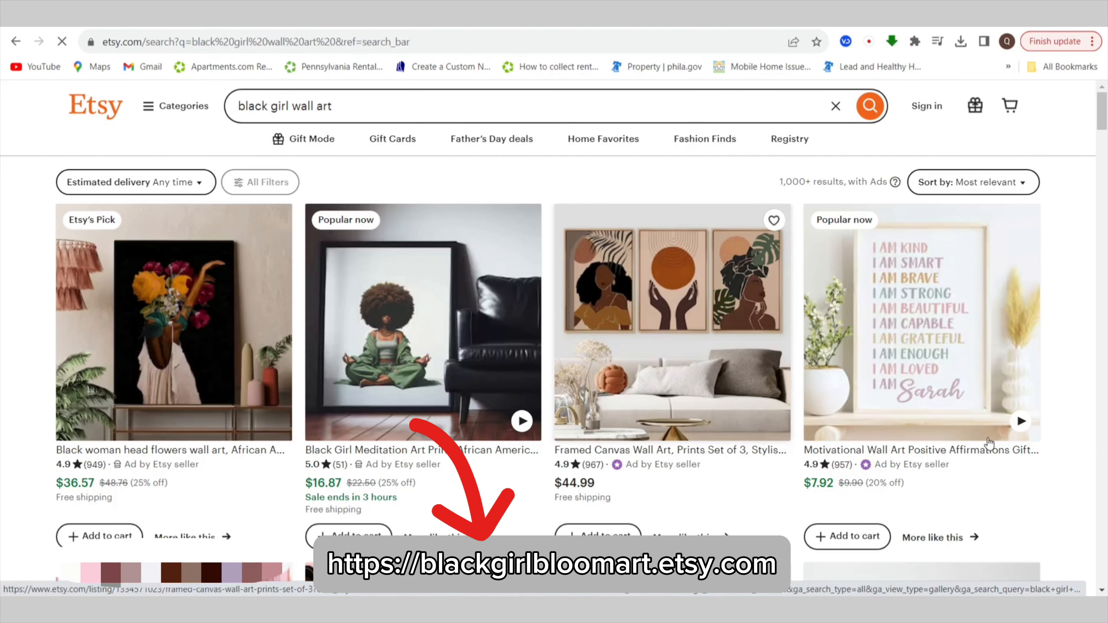
# Browse the Etsy wall art listings and examine how sellers present their prints in framed room mockups.
pyautogui.scroll(-3, 562, 465)
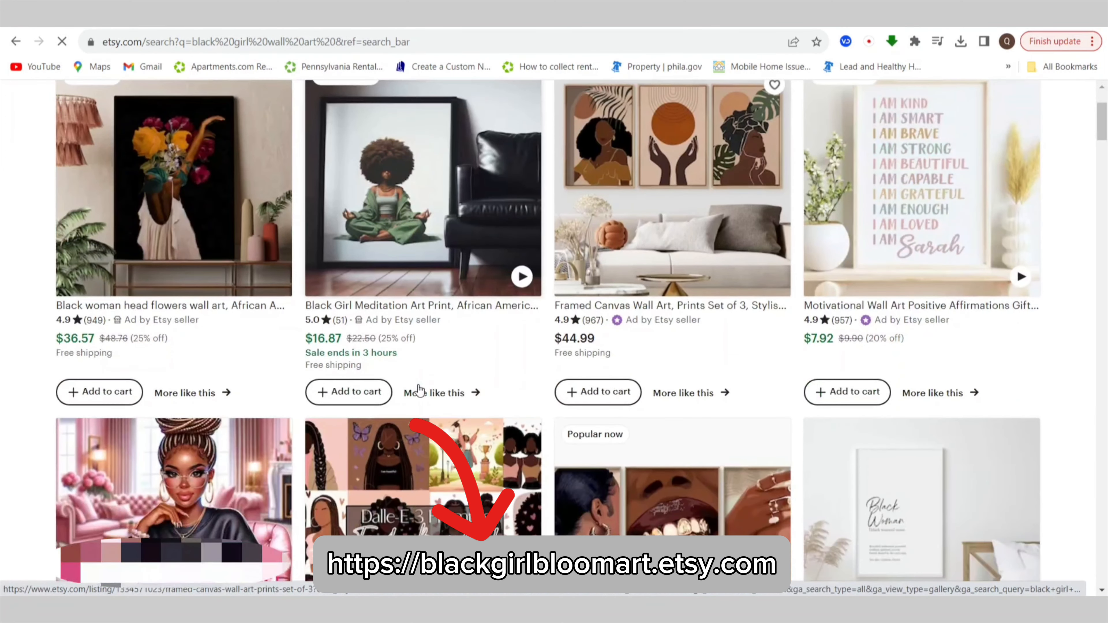
pyautogui.scroll(-10, 481, 411)
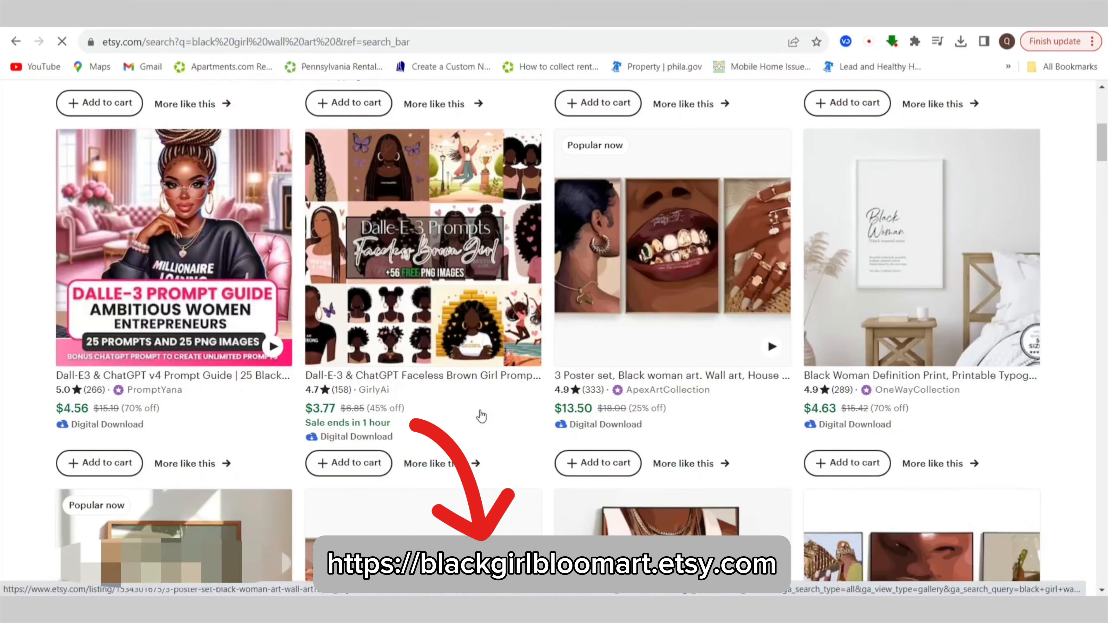
pyautogui.scroll(-6, 482, 431)
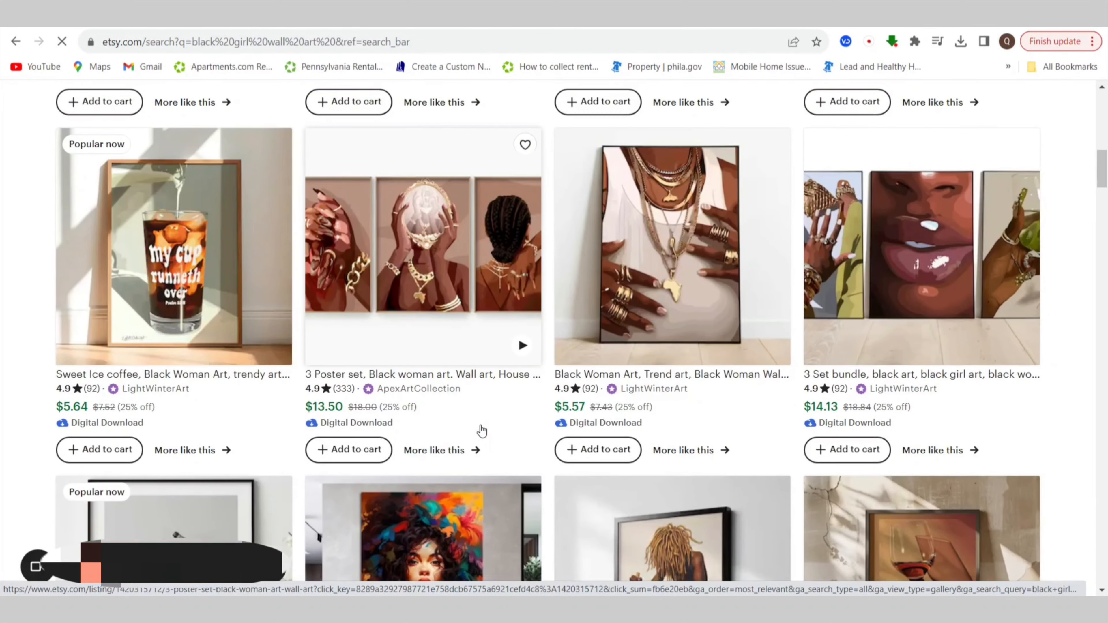
pyautogui.scroll(-12, 638, 389)
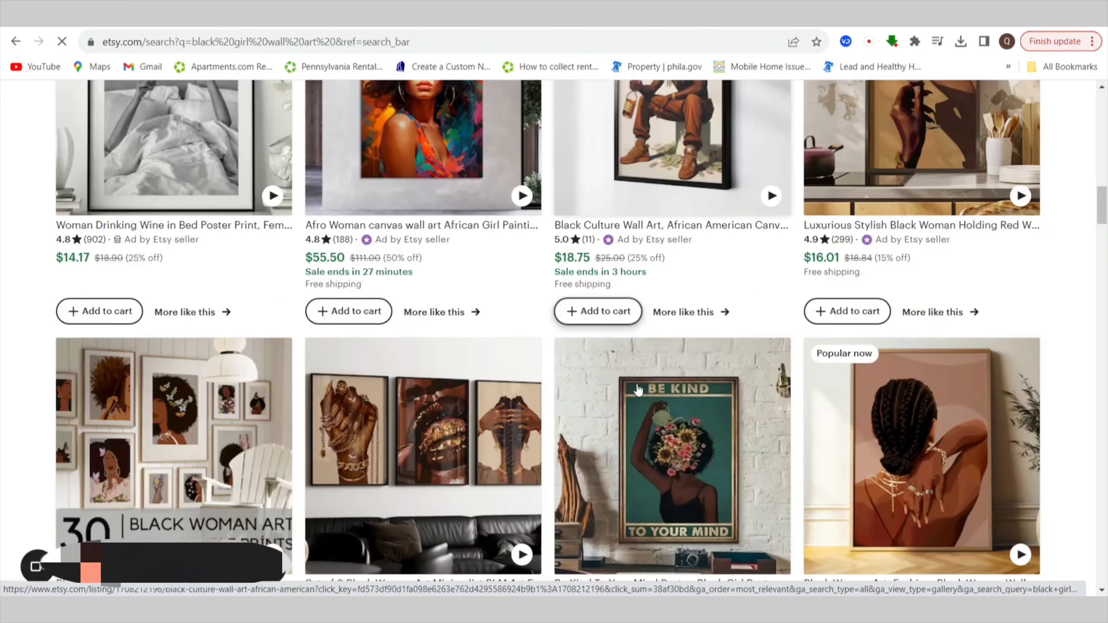
pyautogui.scroll(-10, 639, 390)
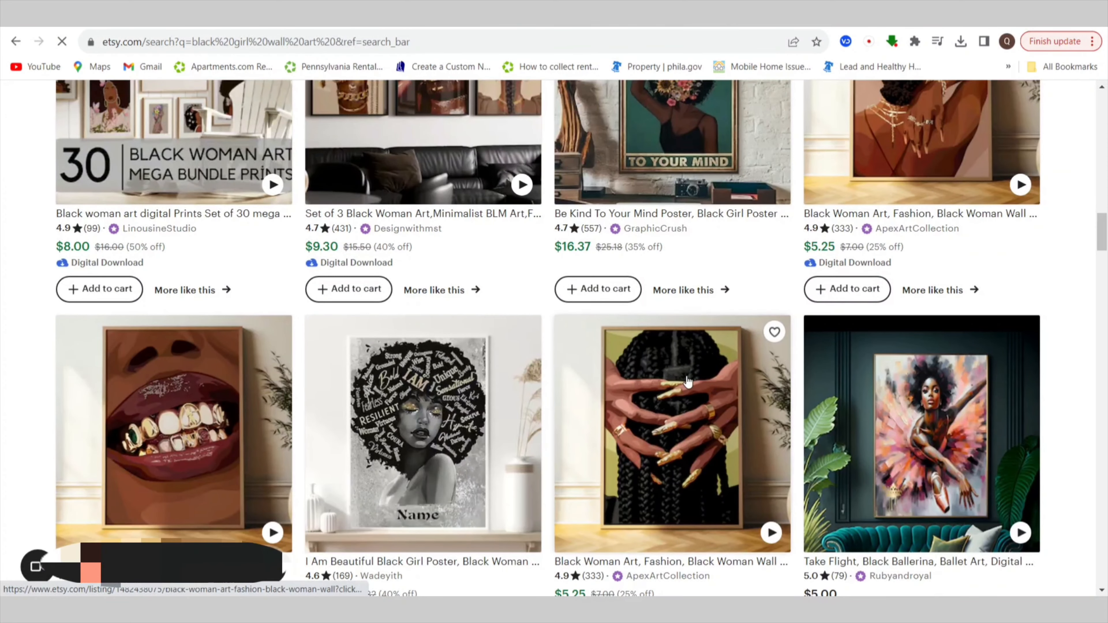
pyautogui.scroll(-9, 670, 386)
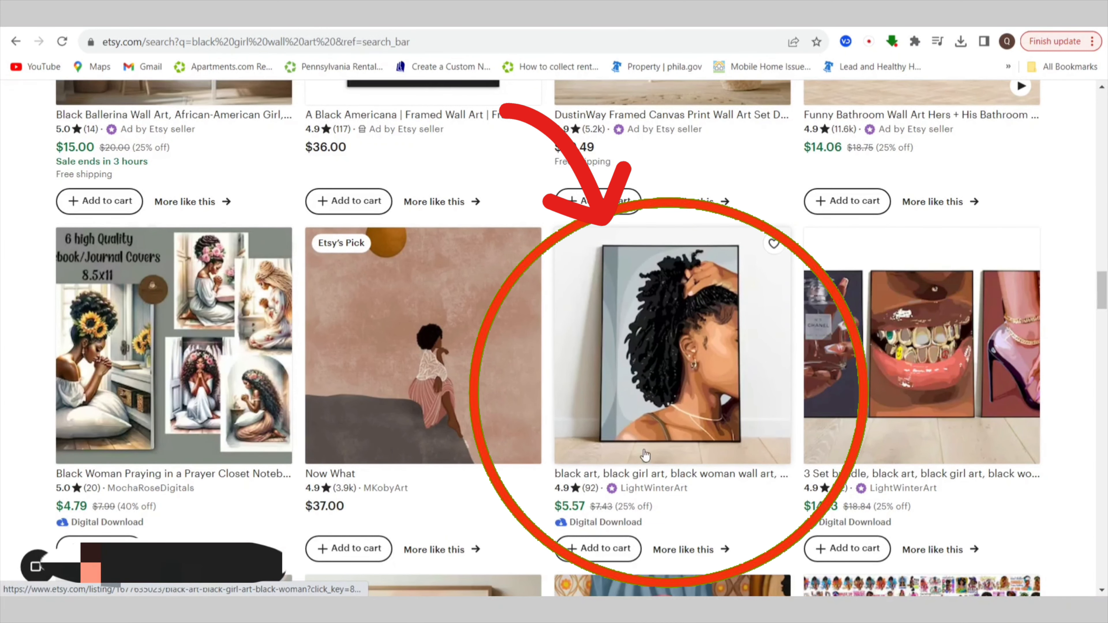
pyautogui.scroll(-3, 680, 412)
pyautogui.scroll(-15, 680, 413)
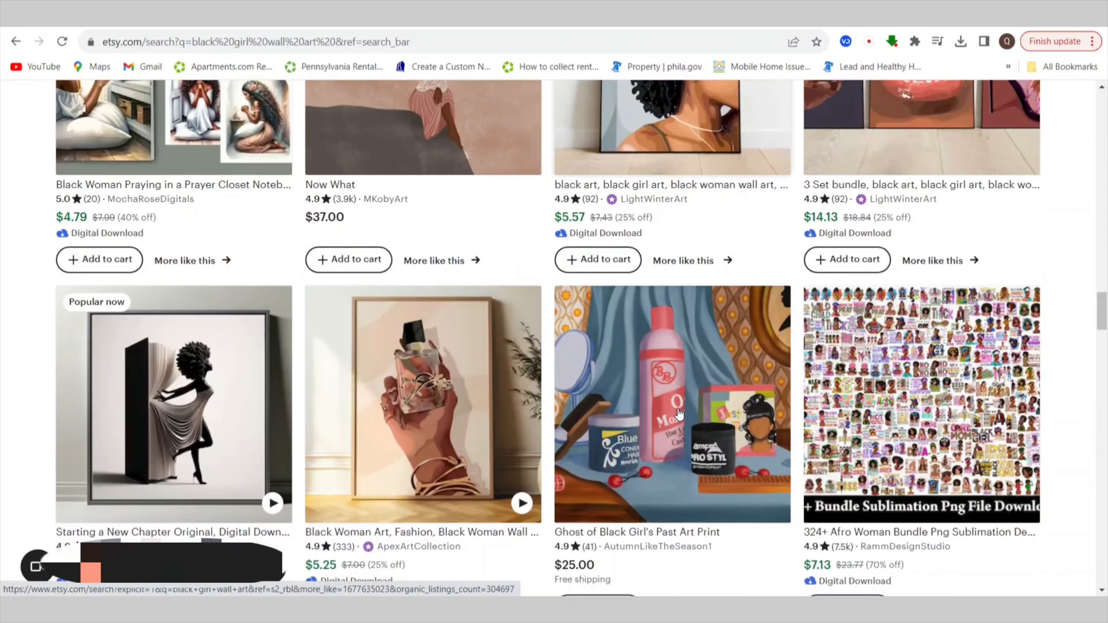
pyautogui.scroll(-5, 679, 413)
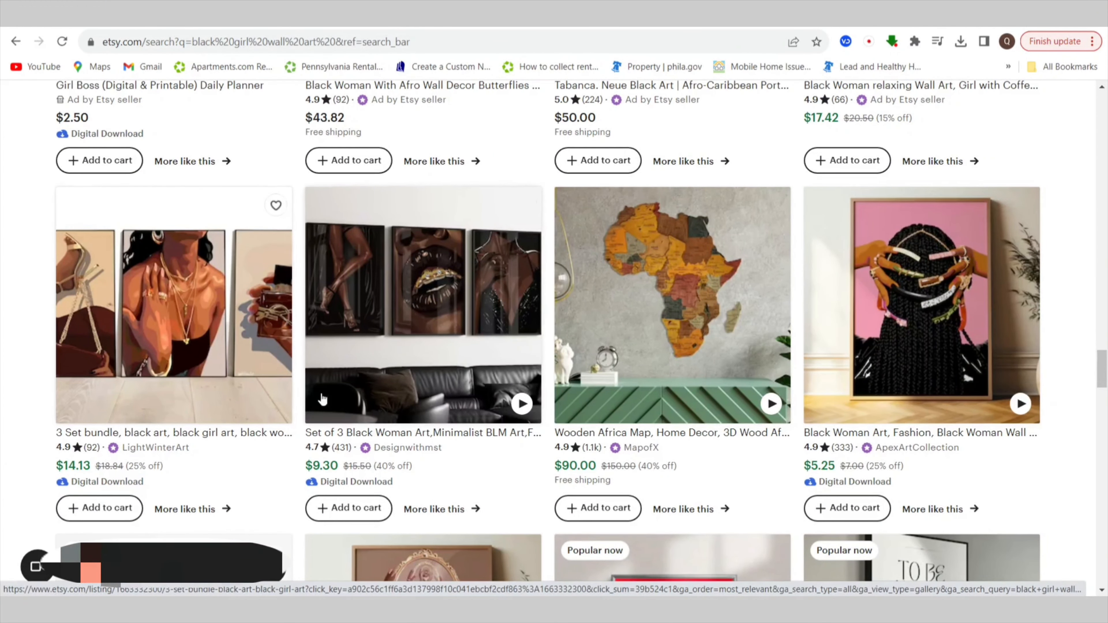
pyautogui.scroll(-5, 707, 382)
pyautogui.scroll(-4, 707, 381)
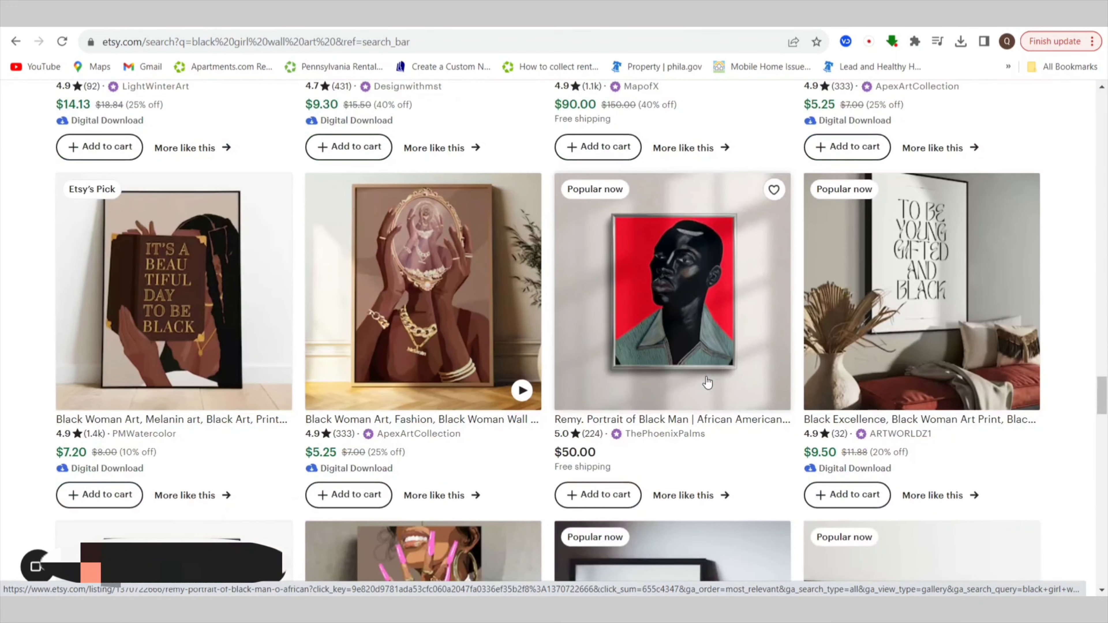
pyautogui.scroll(-4, 997, 346)
pyautogui.scroll(-4, 997, 346)
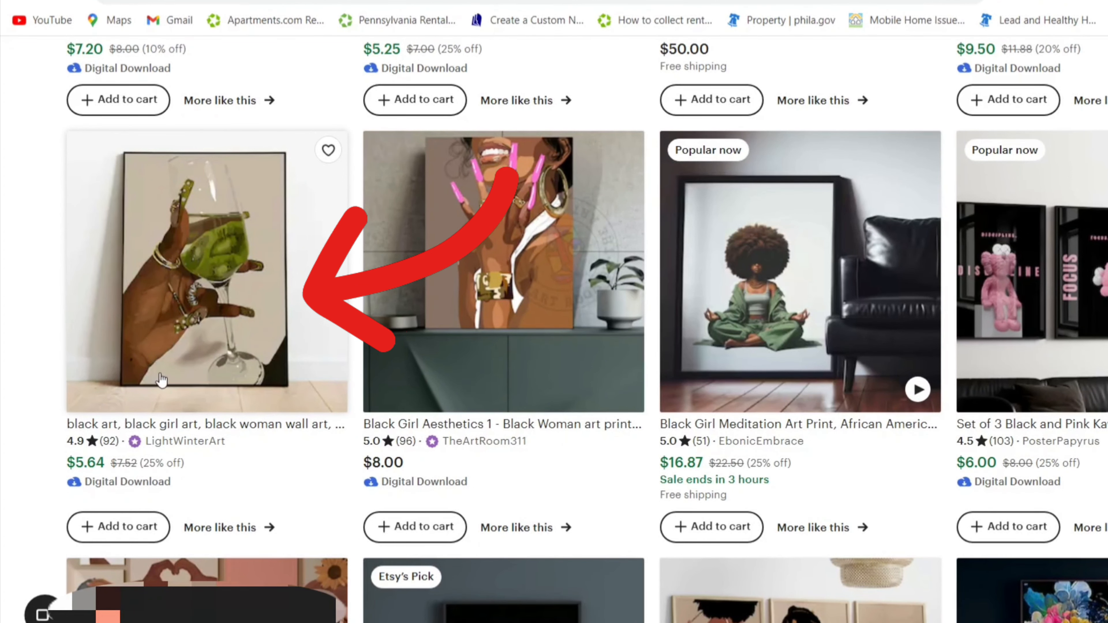
# Open the LightWinterArt listing of the hand holding a green drink in a wine glass and compare its mockup photos.
pyautogui.click(161, 380)
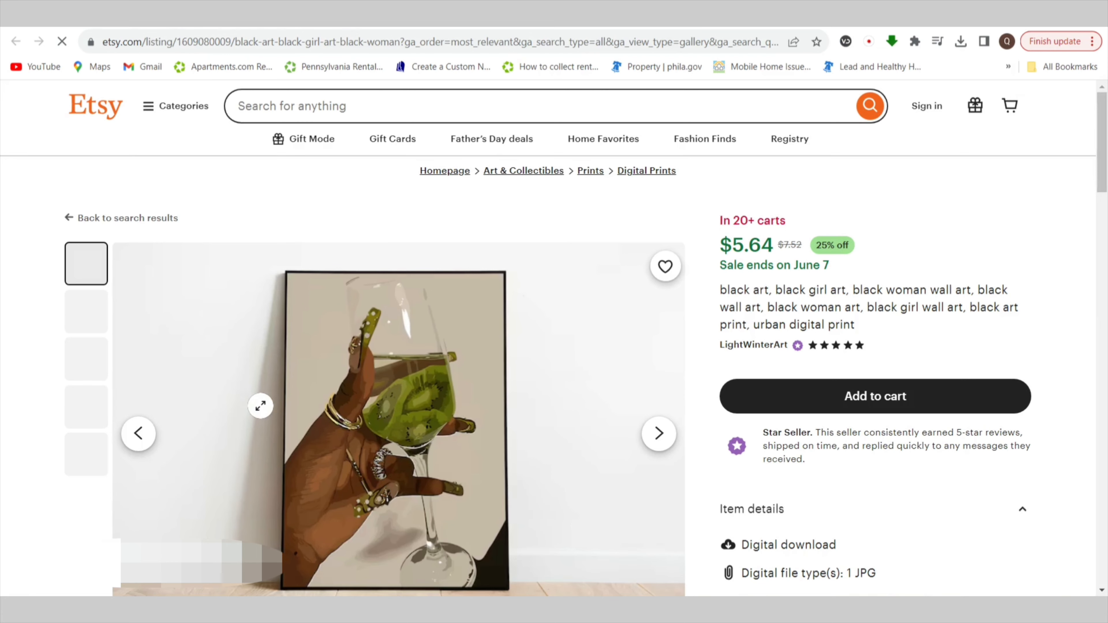
pyautogui.scroll(-2, 261, 406)
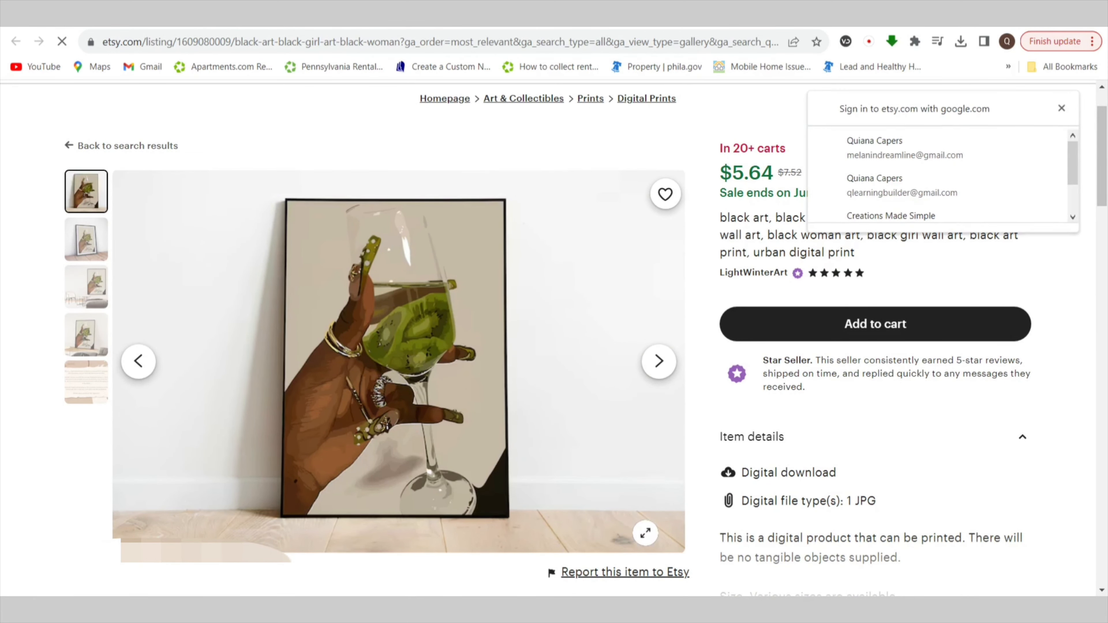
pyautogui.click(86, 251)
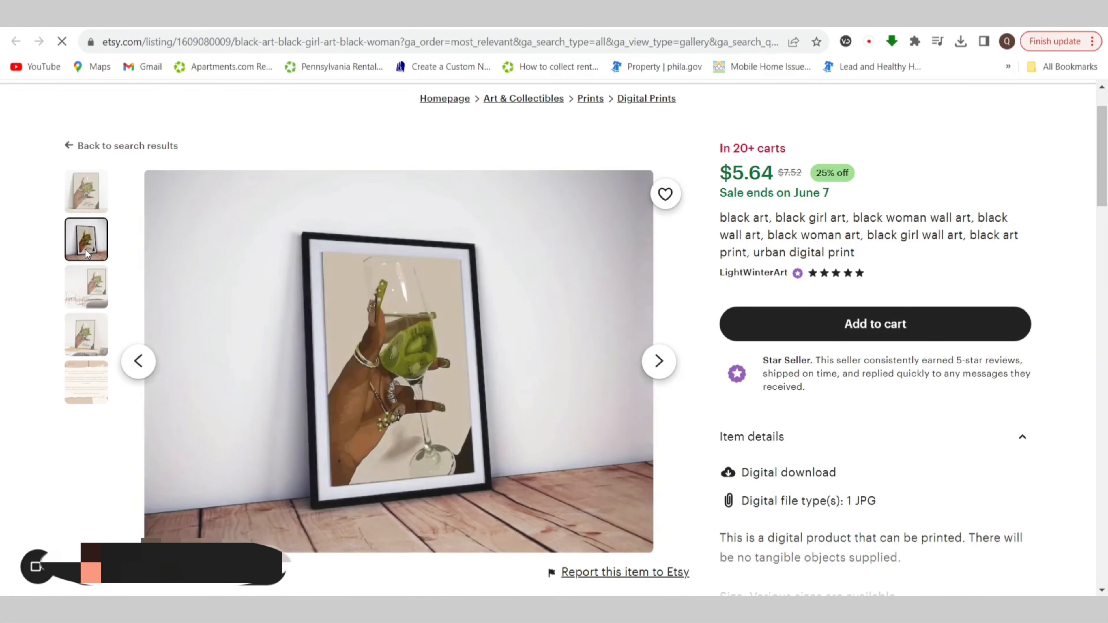
pyautogui.click(88, 292)
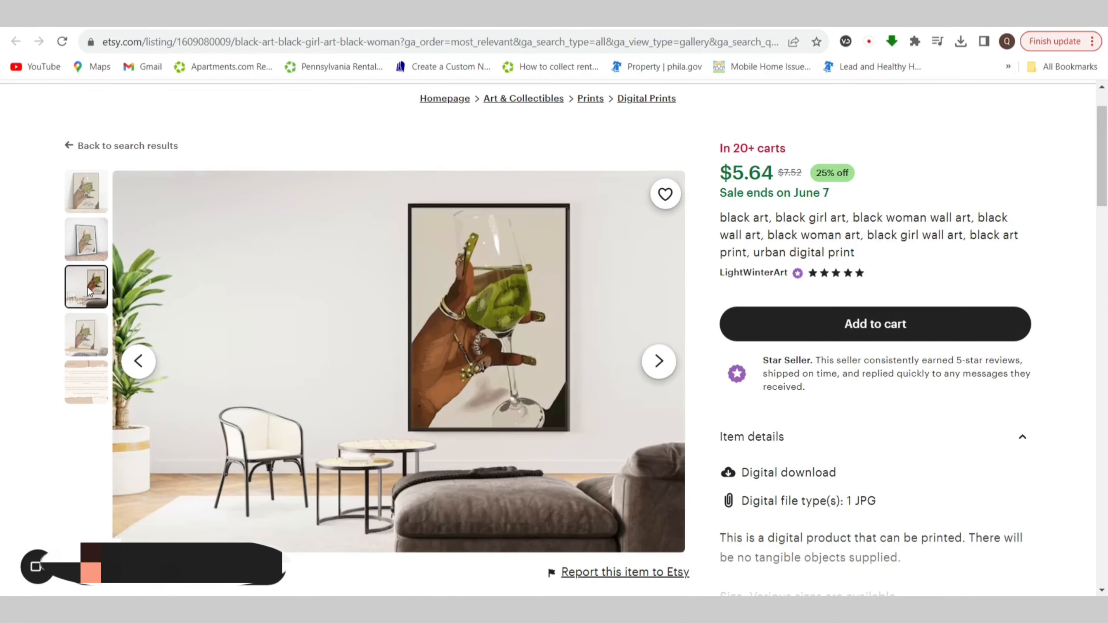
pyautogui.click(89, 342)
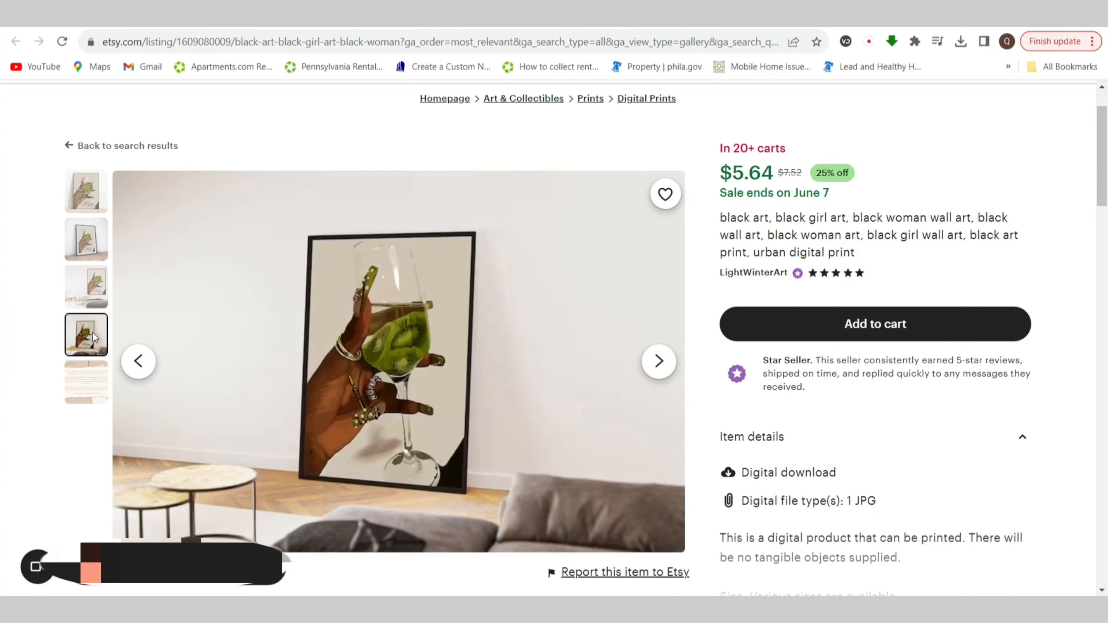
pyautogui.click(87, 210)
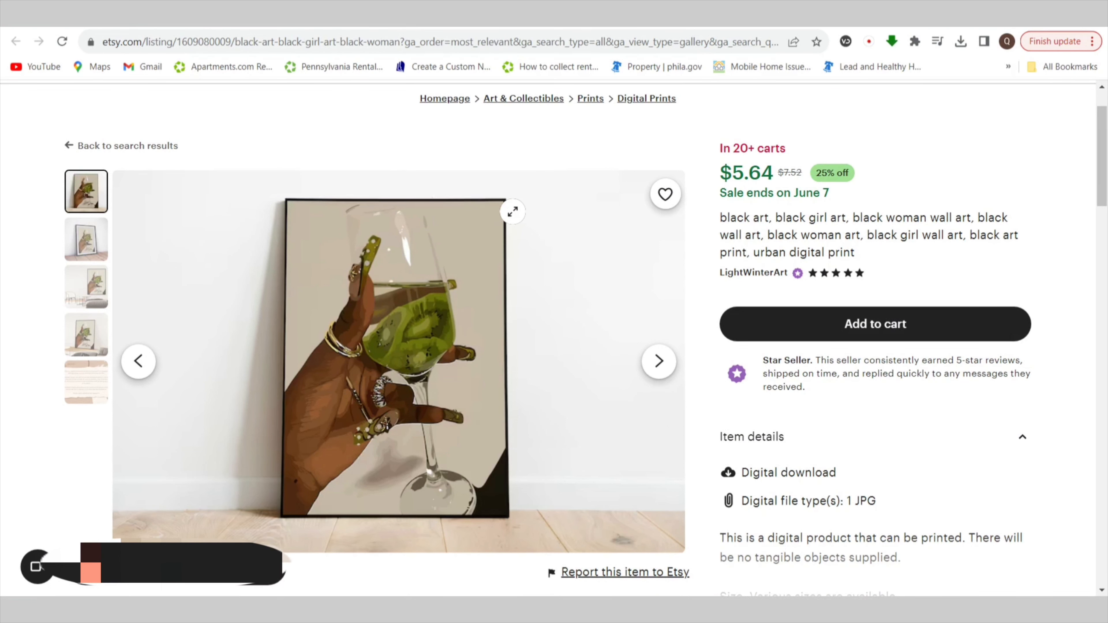
# Return to the african american wall art -pink wine design in Canva and compare the framed mockups on its pages.
pyautogui.click(427, 26)
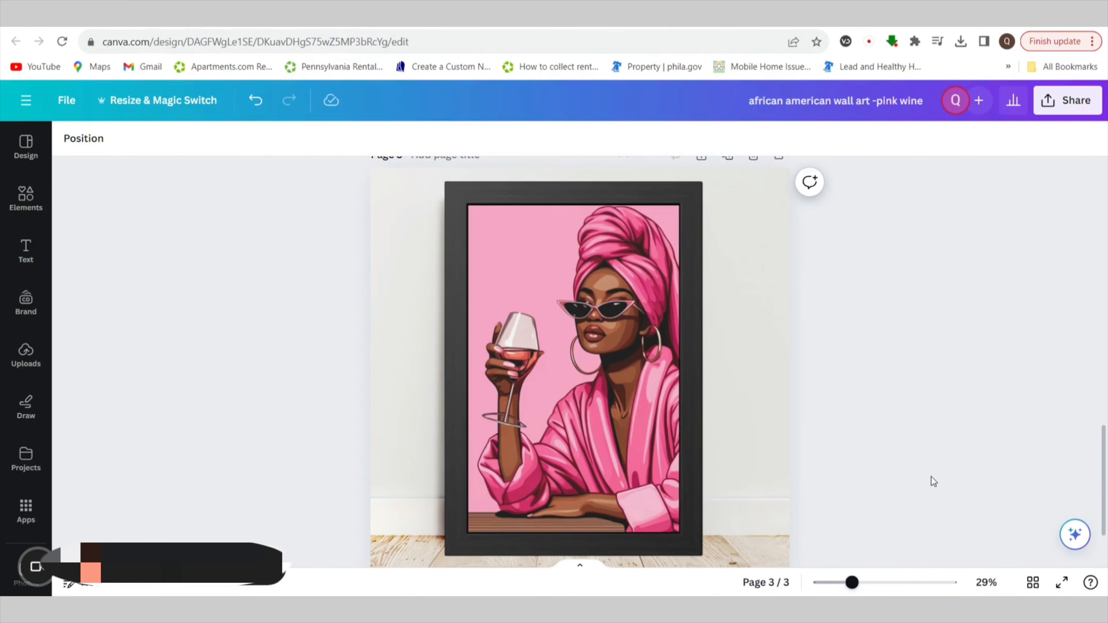
pyautogui.scroll(15, 929, 476)
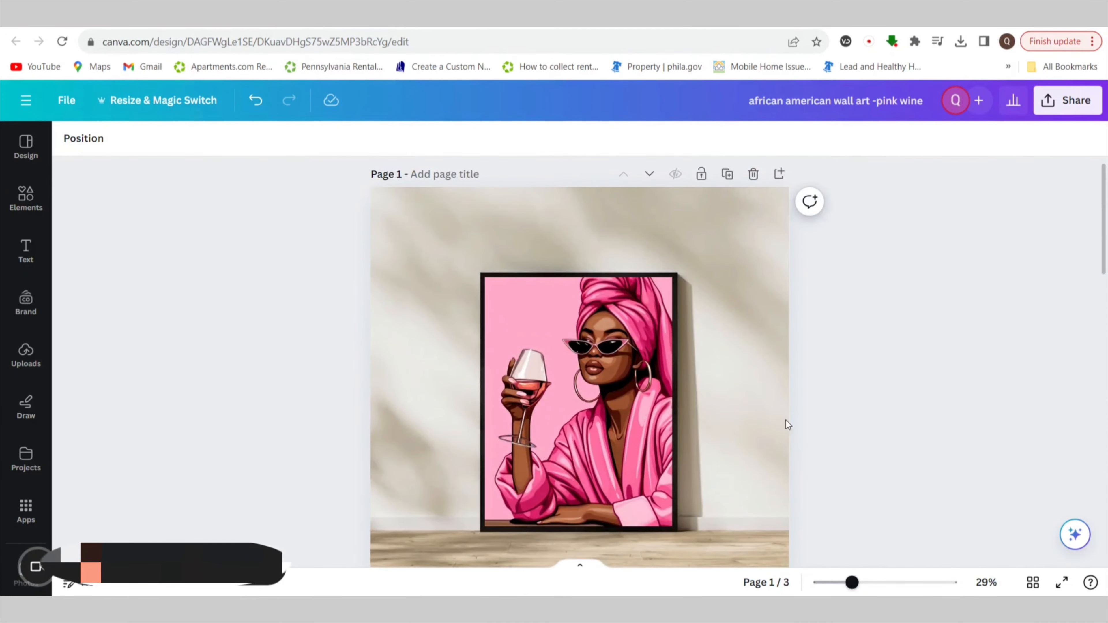
pyautogui.scroll(-3, 826, 379)
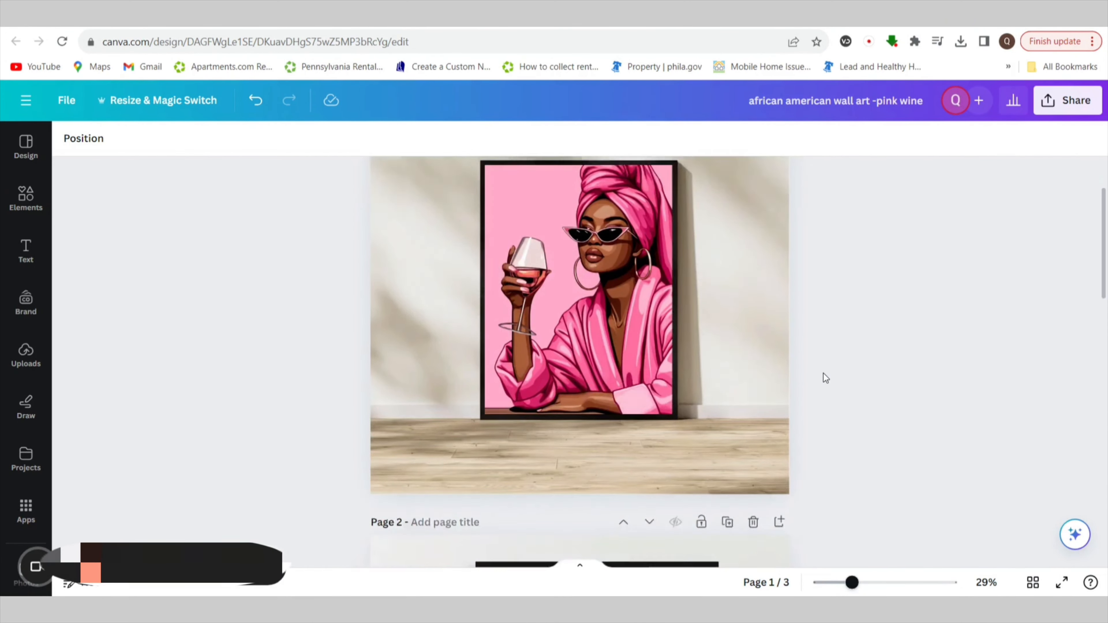
pyautogui.scroll(-7, 824, 377)
pyautogui.scroll(5, 783, 255)
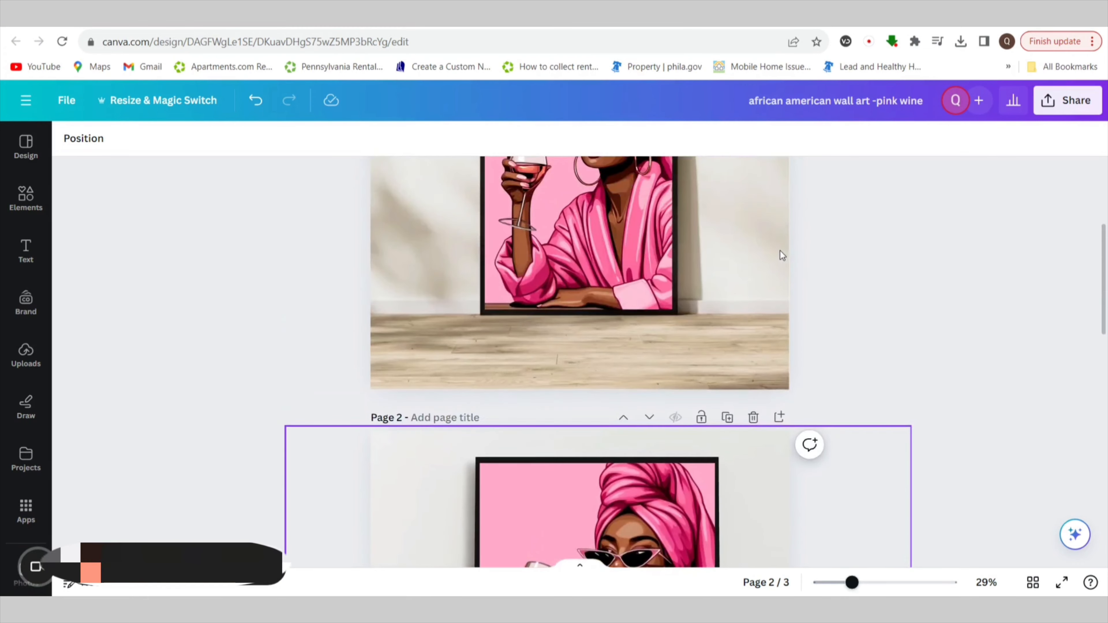
pyautogui.scroll(4, 782, 255)
pyautogui.scroll(-11, 782, 251)
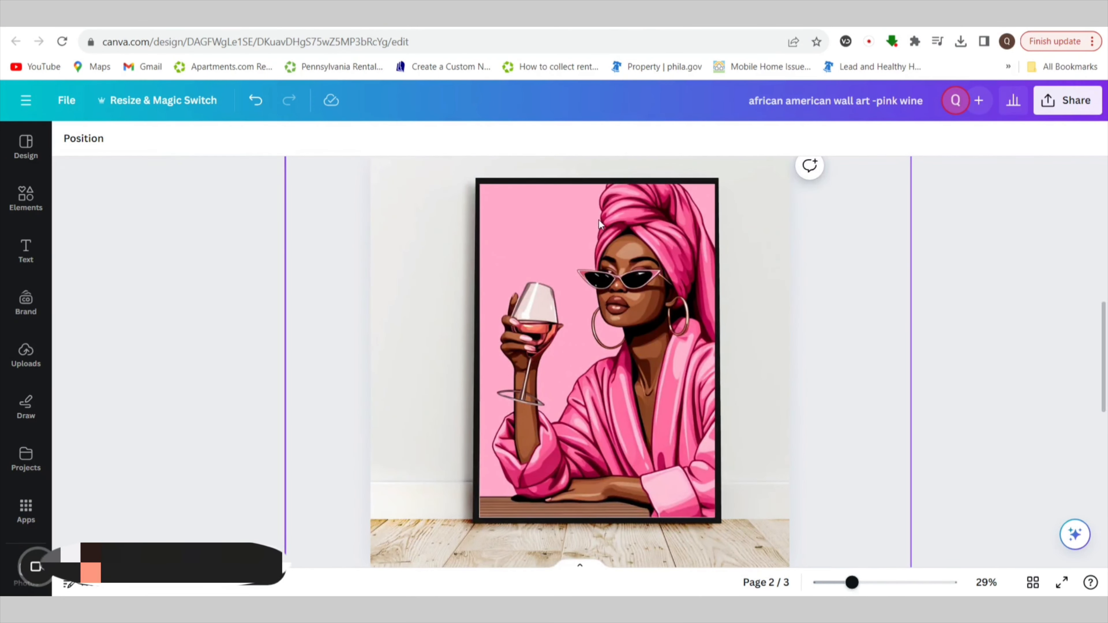
# Add a blank page to the pink wine design and move it ahead of the existing mockups as page 1.
pyautogui.scroll(-10, 864, 339)
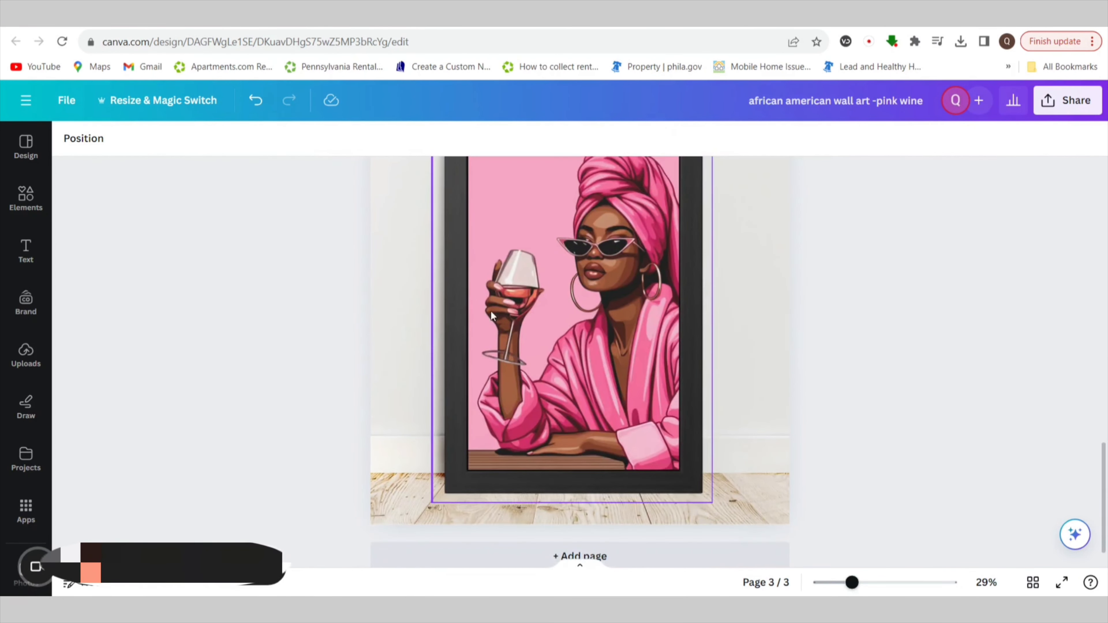
pyautogui.scroll(20, 843, 373)
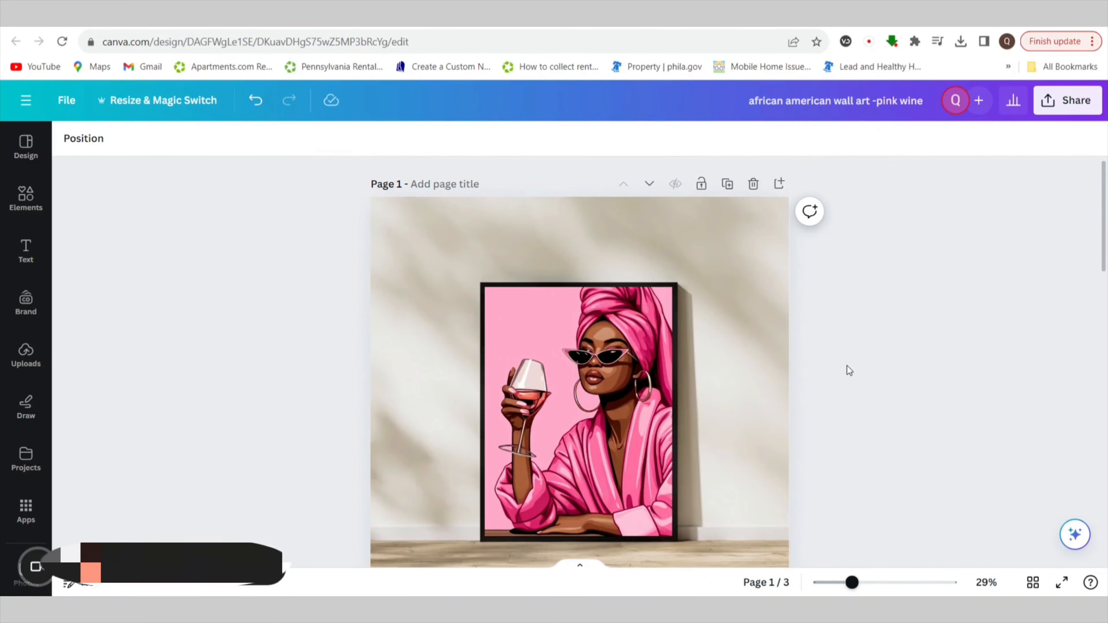
pyautogui.click(779, 185)
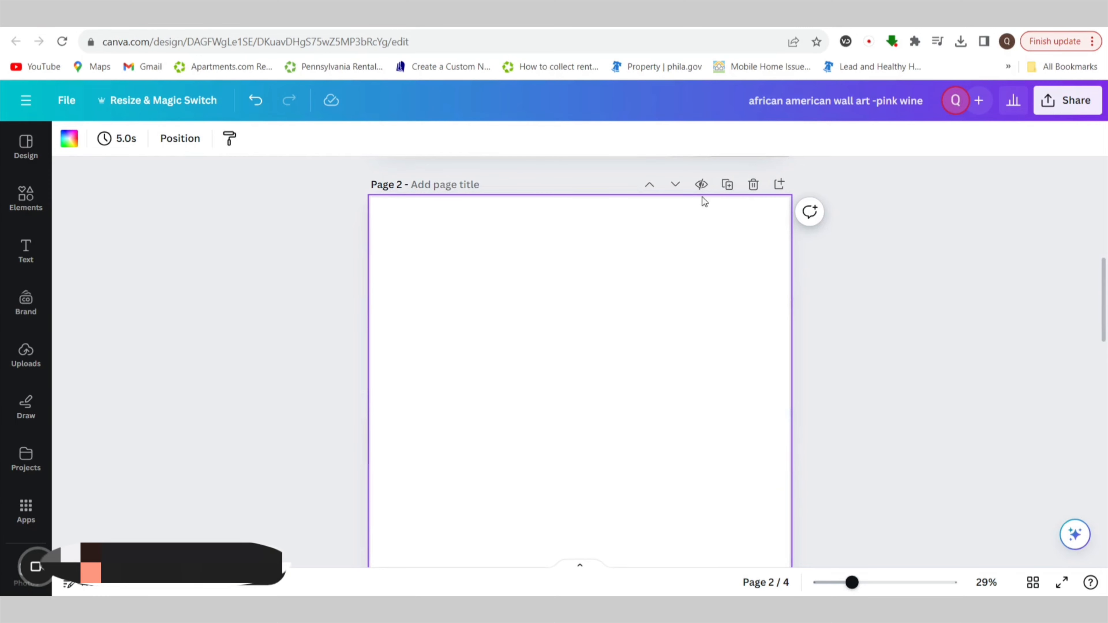
pyautogui.click(653, 187)
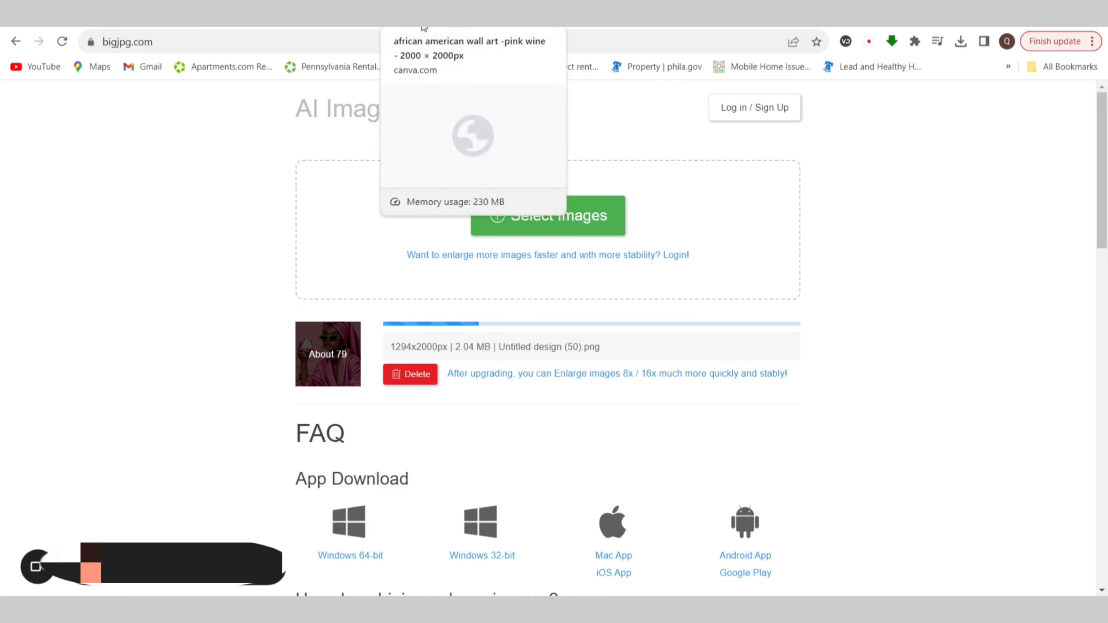
# Return to the pink wine design in Canva and look through the uploaded images for the finished artwork.
pyautogui.click(424, 28)
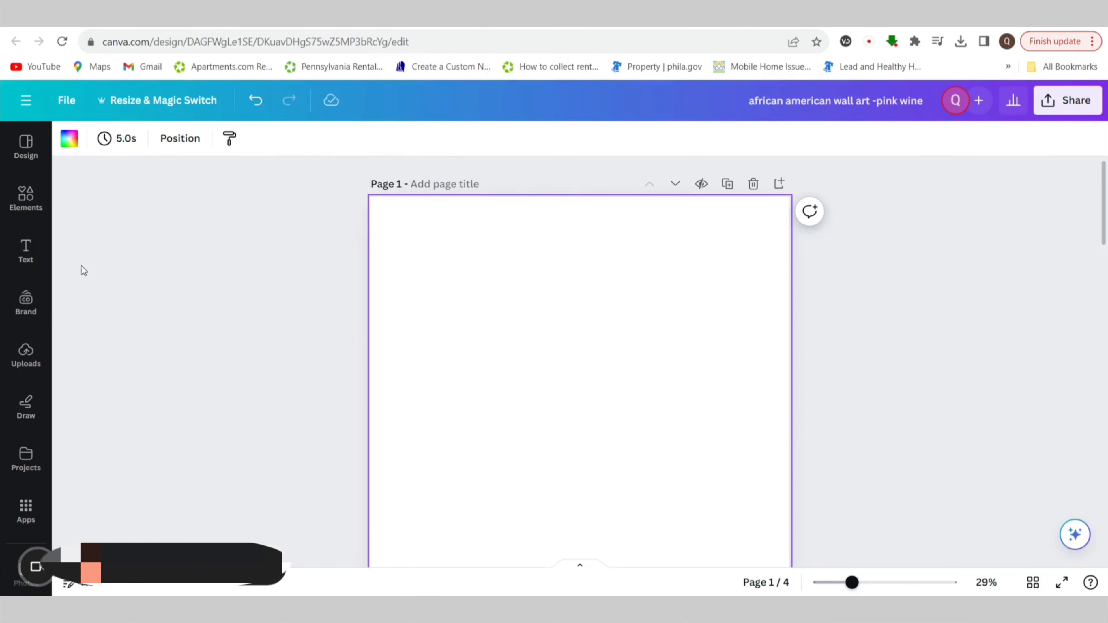
pyautogui.click(25, 200)
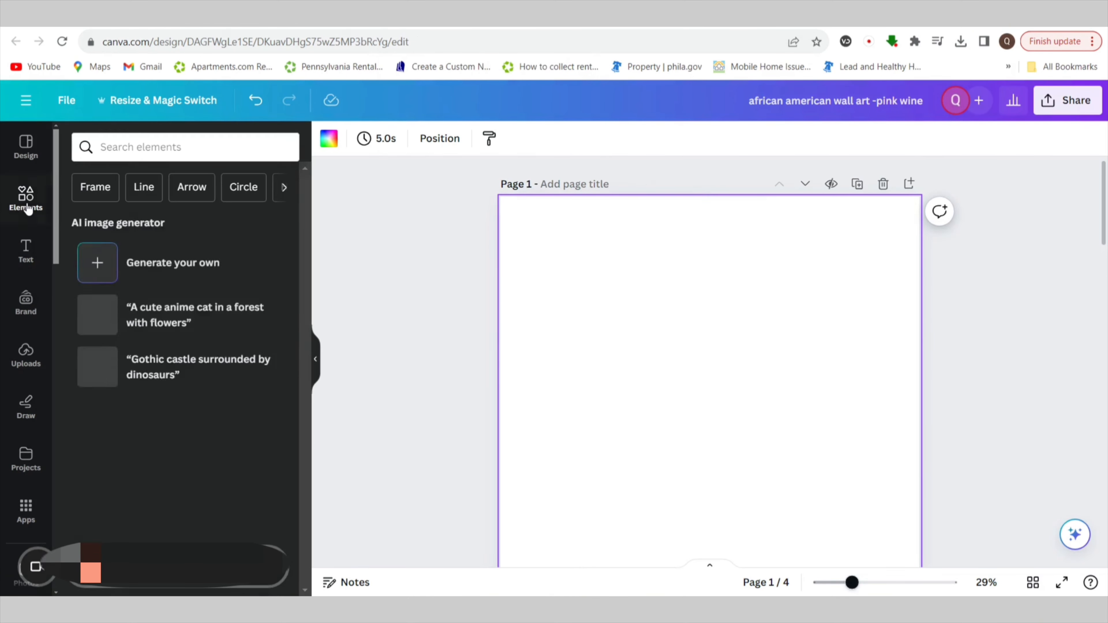
pyautogui.click(35, 364)
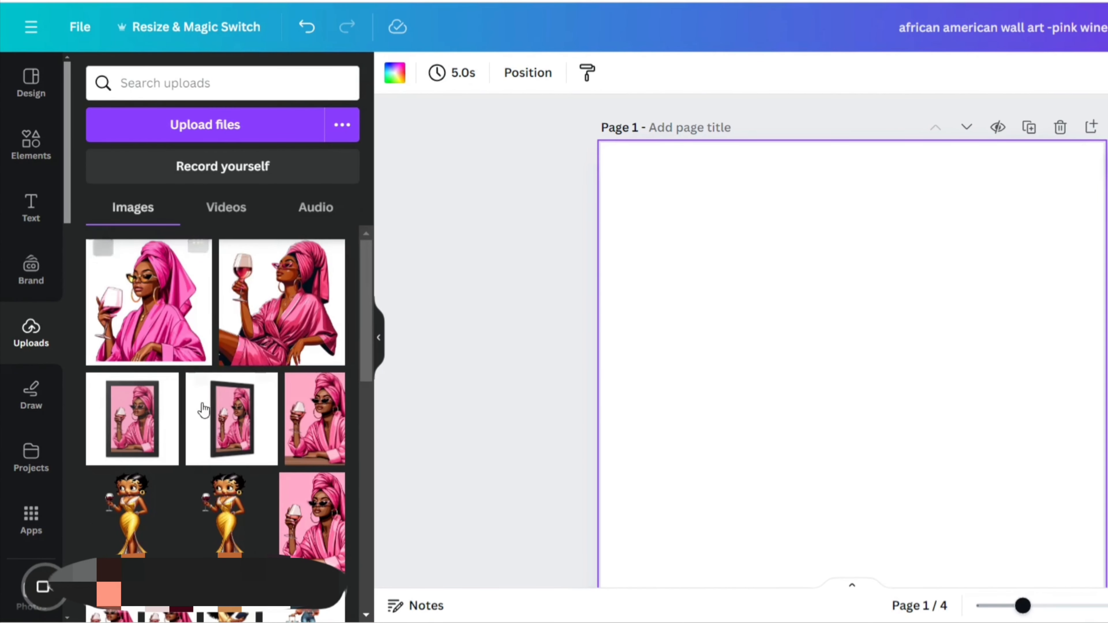
pyautogui.scroll(-2, 204, 411)
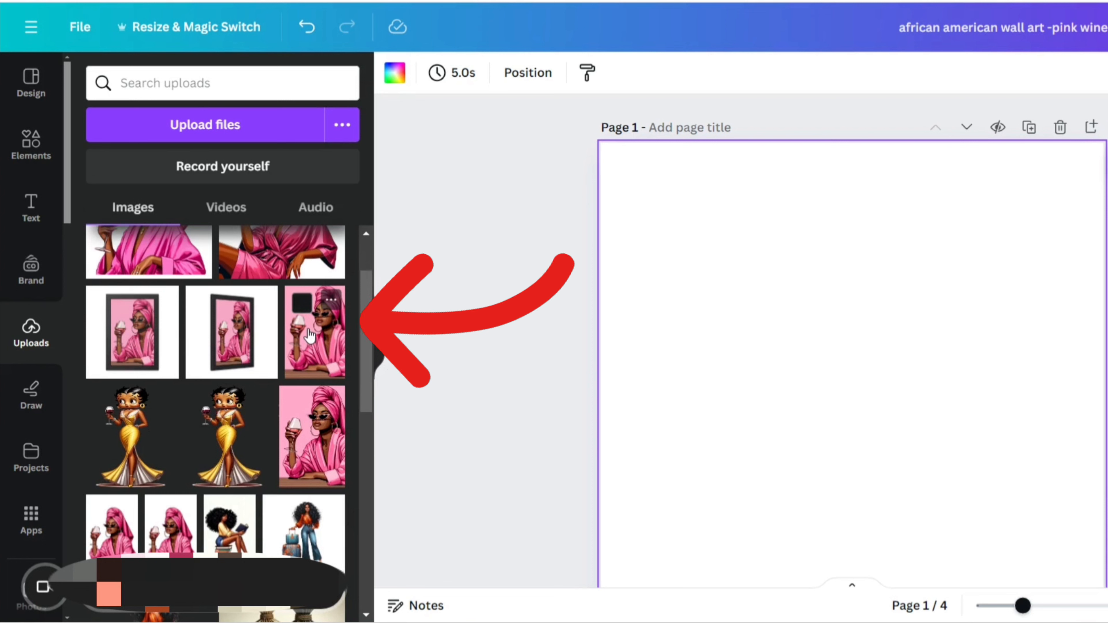
pyautogui.scroll(2, 266, 345)
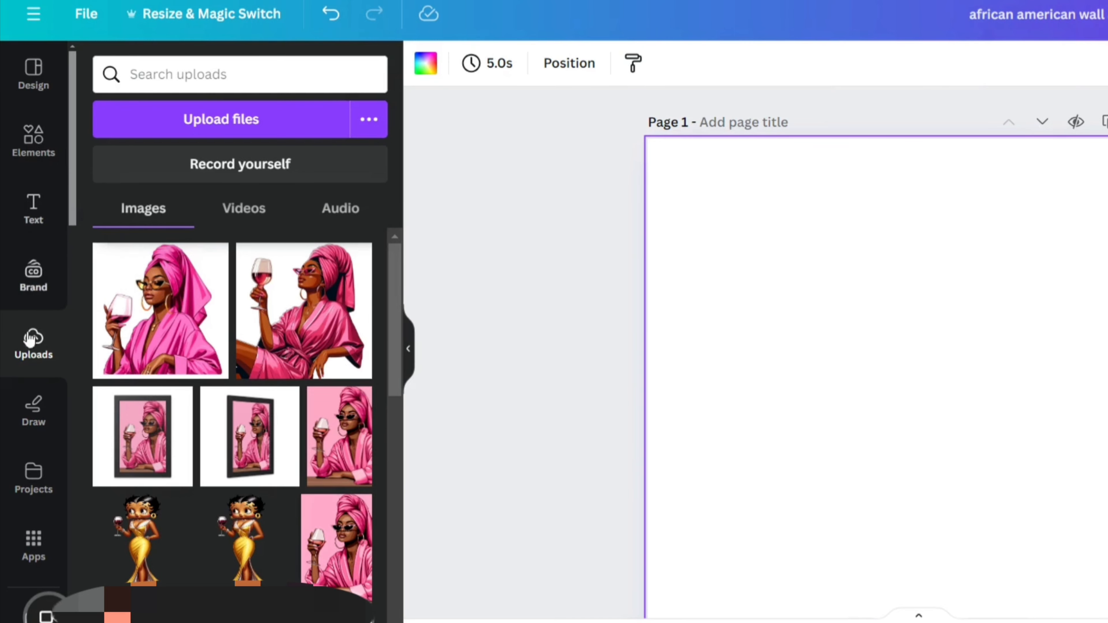
# Search the photo library for "black frame" and check the available search filters.
pyautogui.click(29, 481)
pyautogui.scroll(-3, 30, 471)
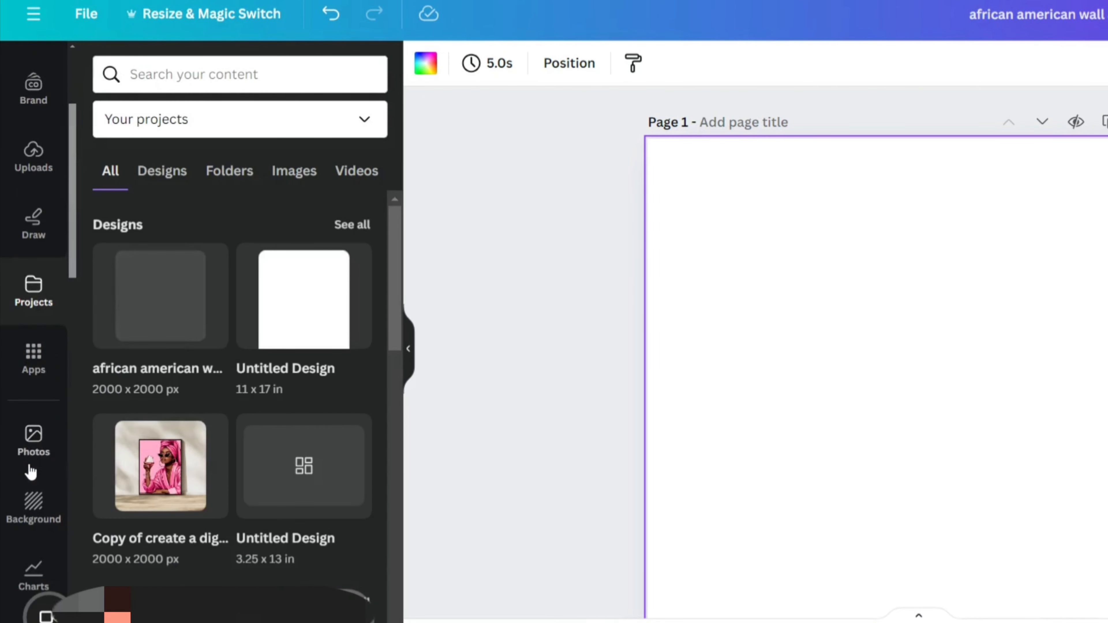
pyautogui.click(35, 438)
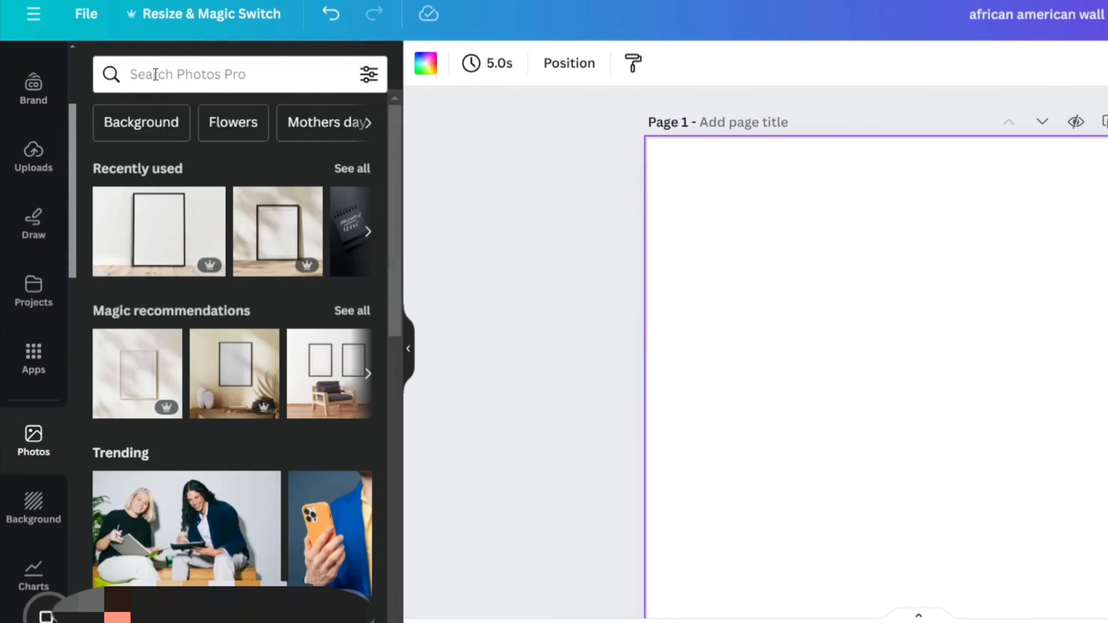
pyautogui.click(155, 75)
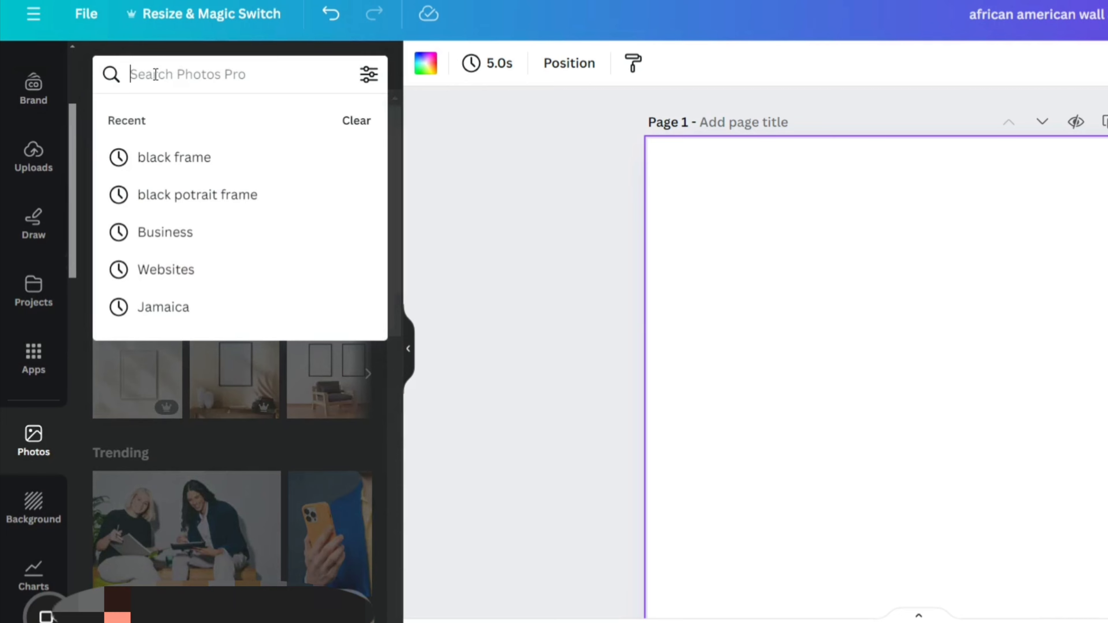
pyautogui.click(183, 155)
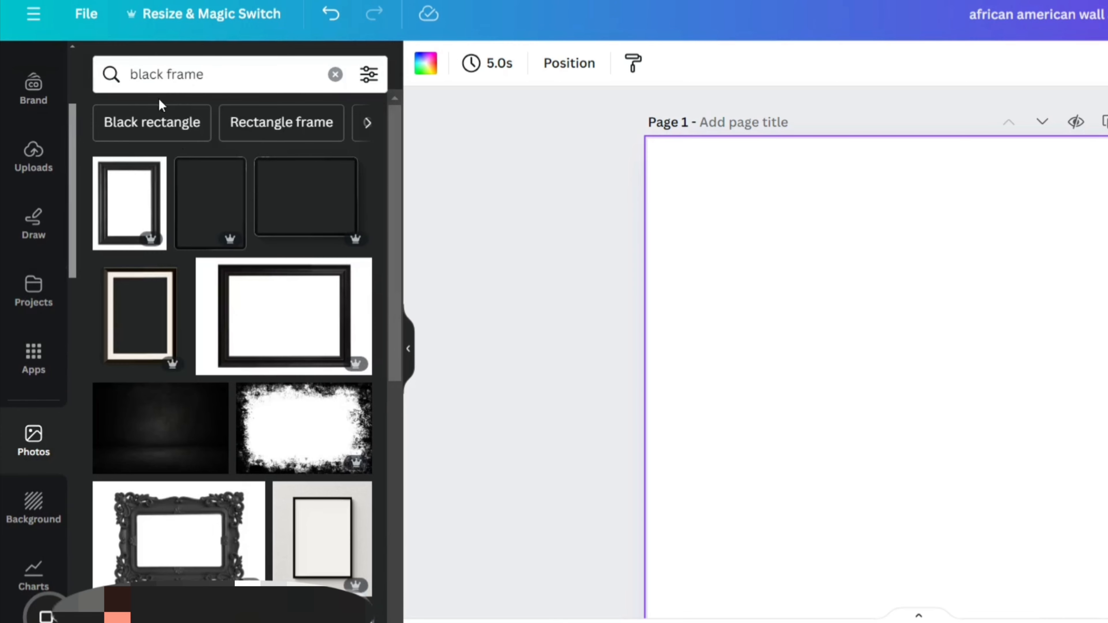
pyautogui.click(369, 77)
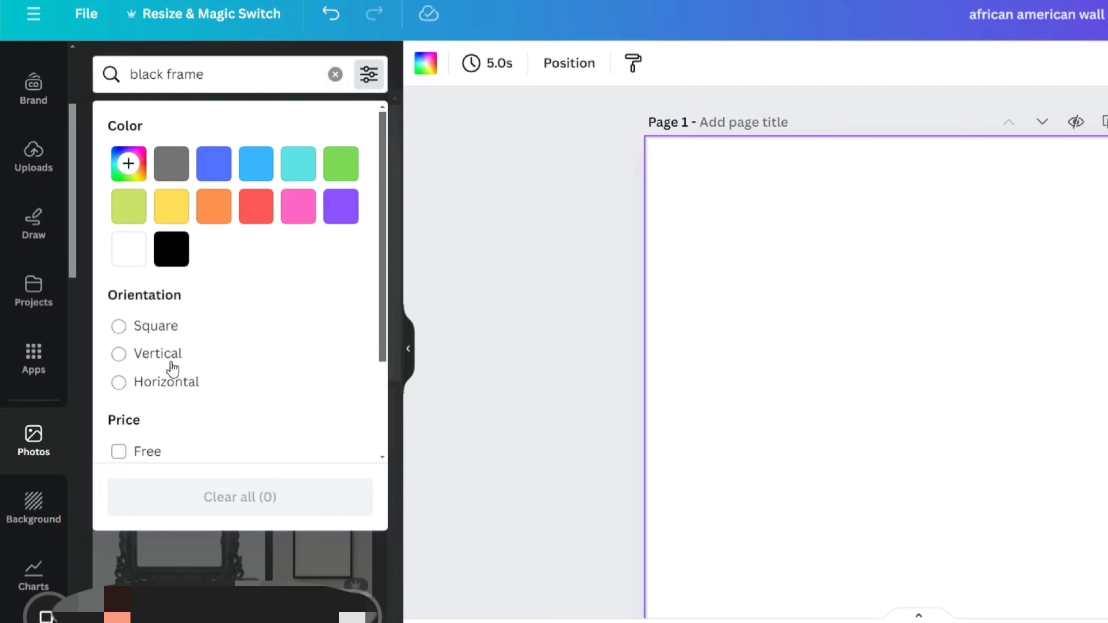
pyautogui.click(262, 73)
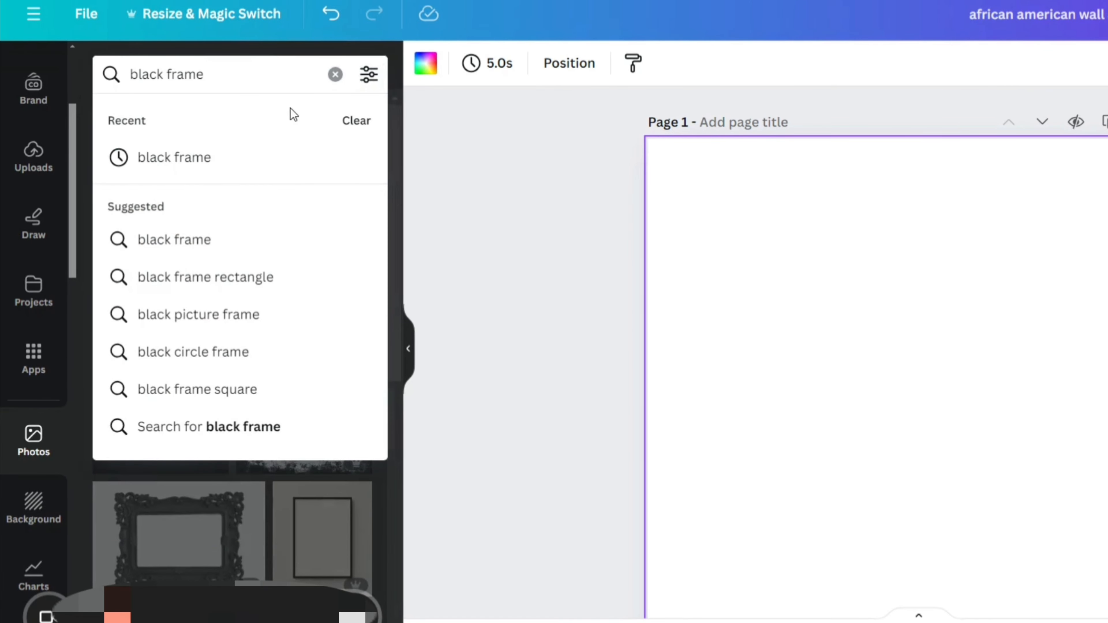
pyautogui.click(450, 207)
# Browse the black frame photos for an empty portrait frame that can serve as a poster mockup.
pyautogui.scroll(-10, 211, 448)
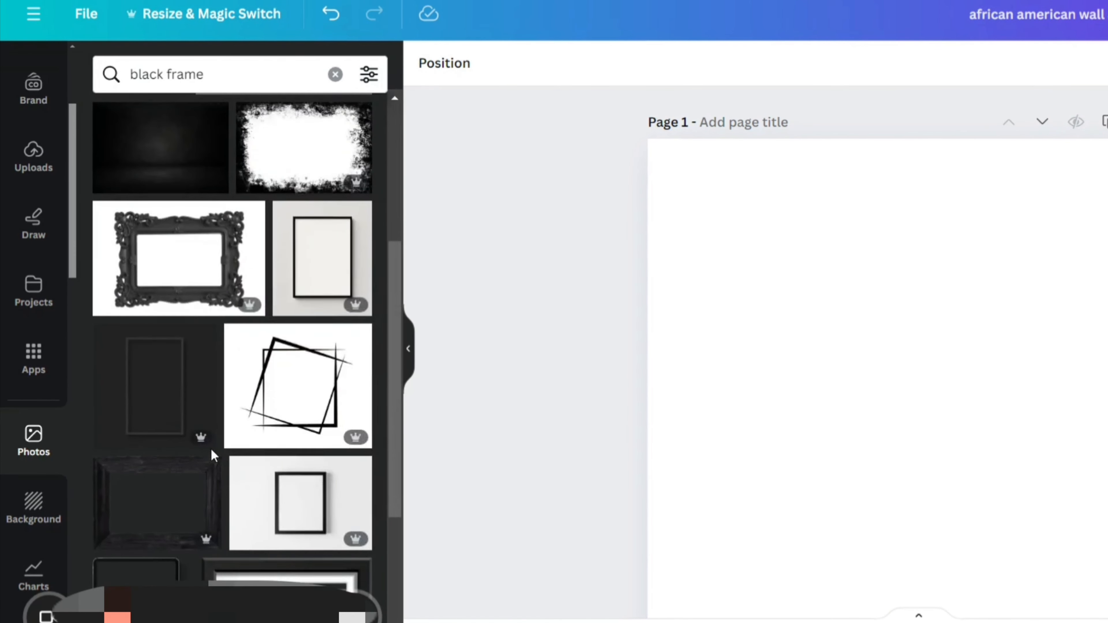
pyautogui.scroll(-5, 214, 456)
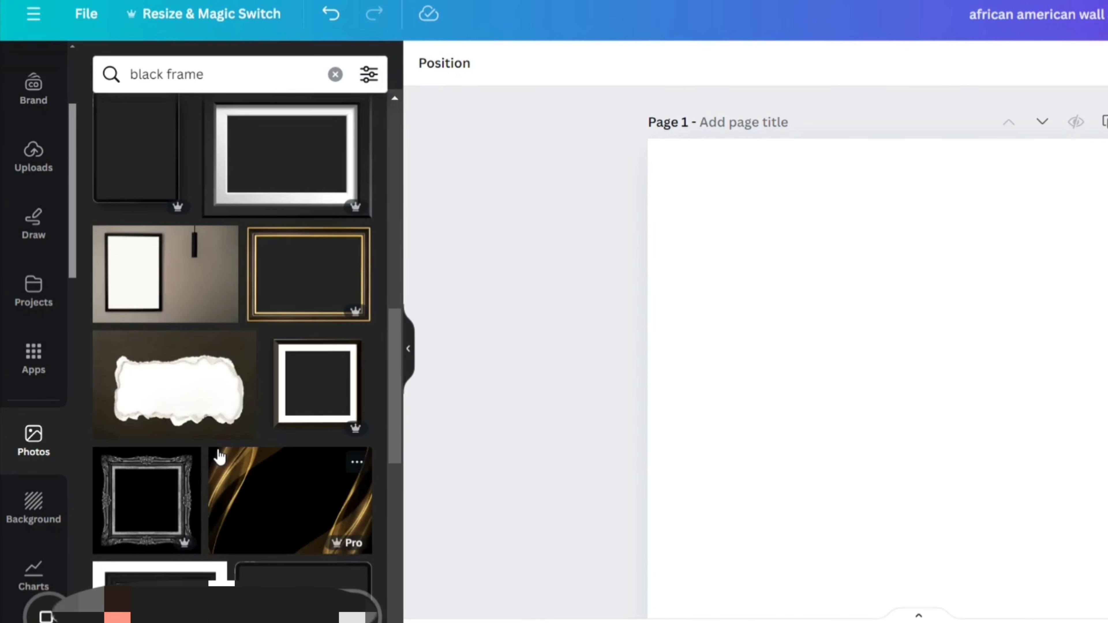
pyautogui.scroll(-10, 223, 454)
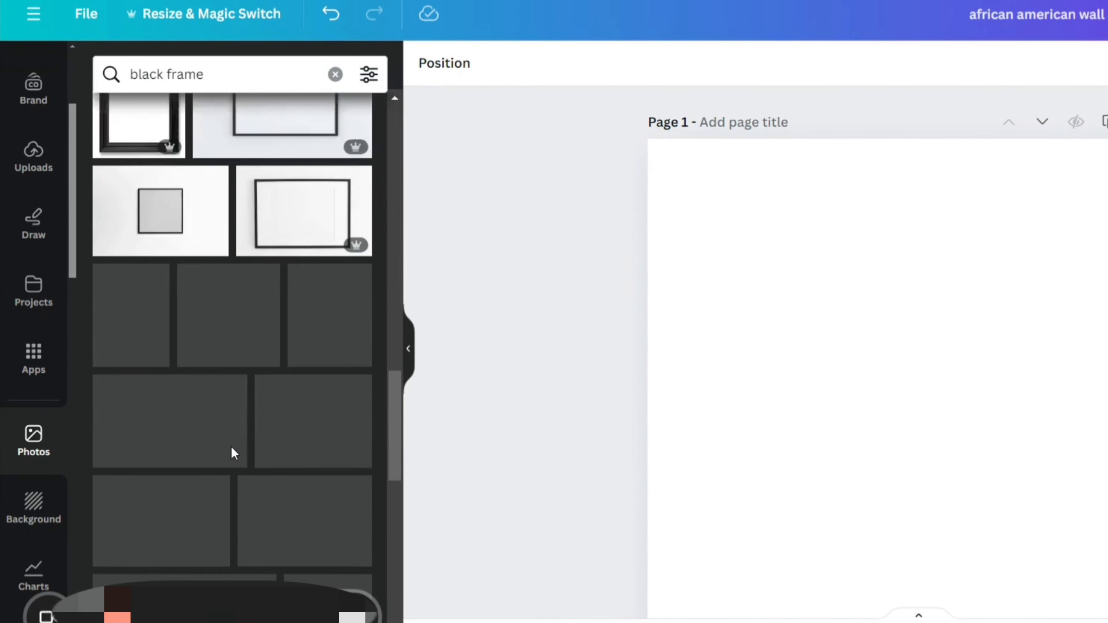
pyautogui.scroll(-3, 231, 448)
pyautogui.scroll(-2, 232, 452)
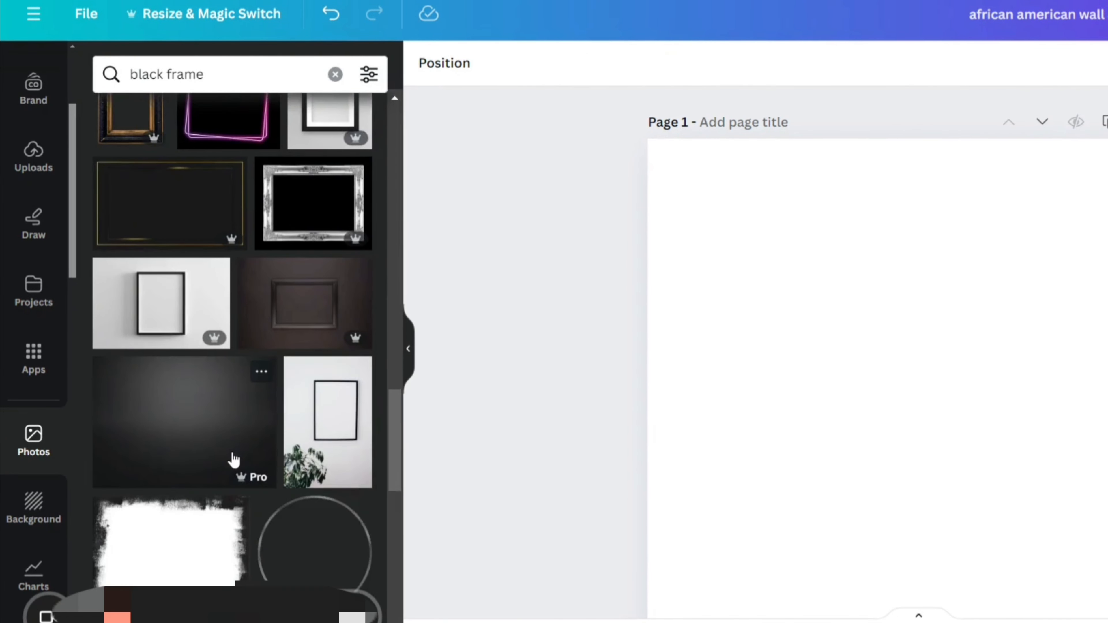
pyautogui.scroll(-8, 234, 460)
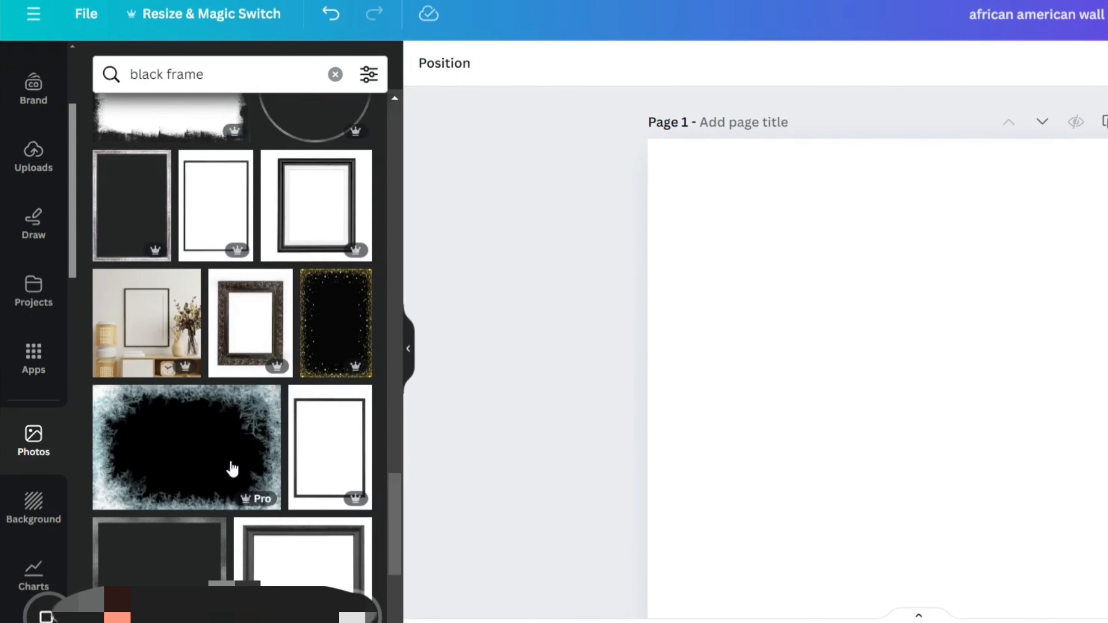
pyautogui.scroll(-5, 230, 401)
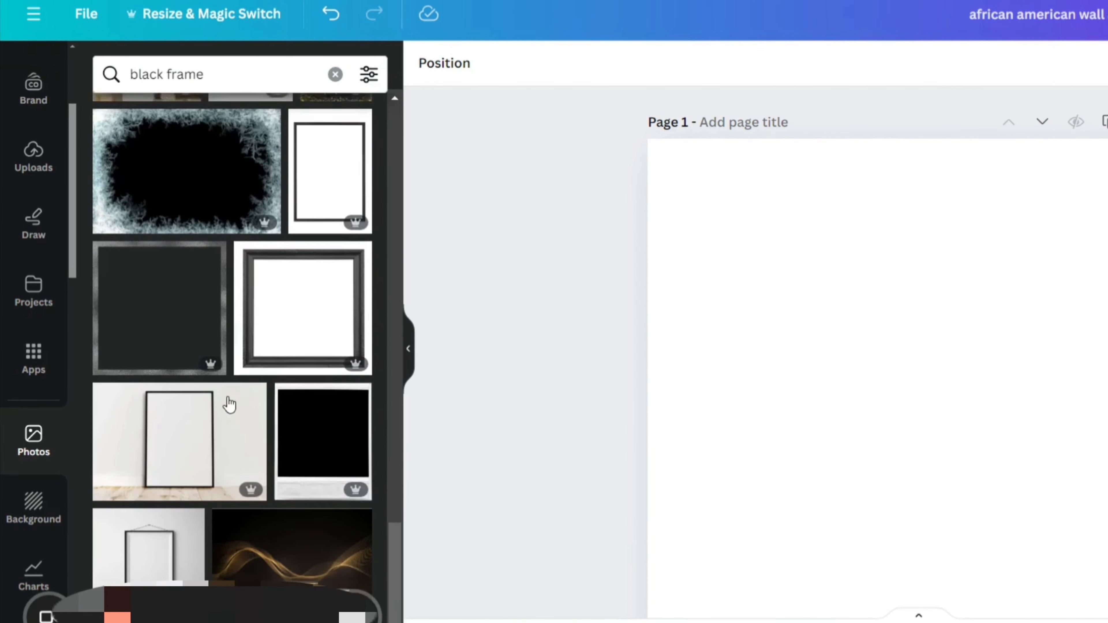
pyautogui.scroll(-2, 213, 448)
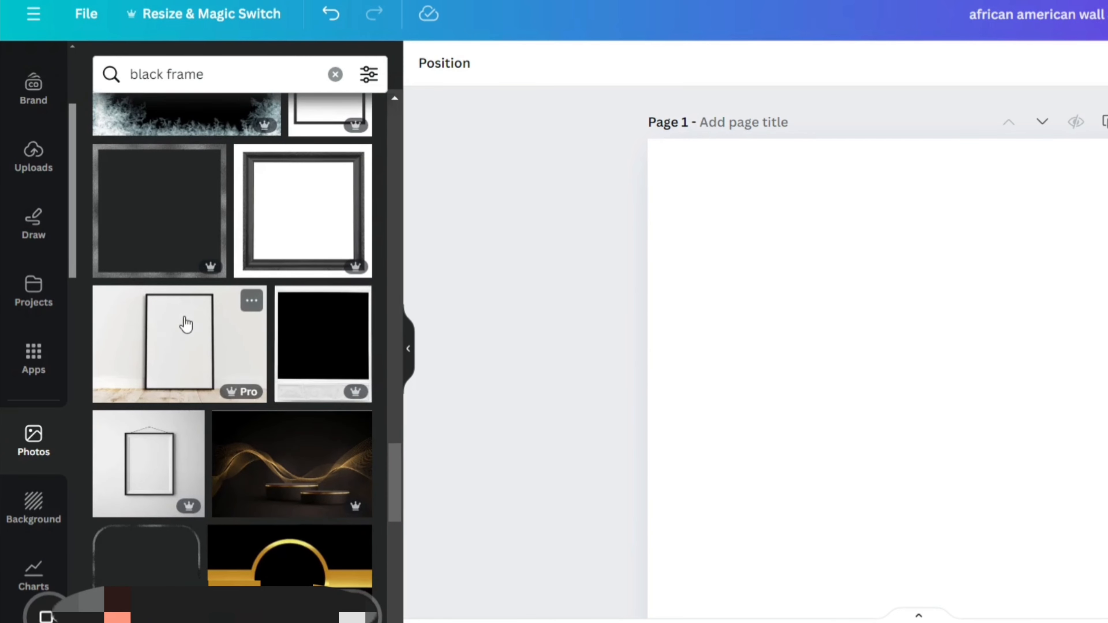
# Review the licence terms of the "Empty Frame on Light Wooden Floor and White Wall" photo.
pyautogui.click(251, 300)
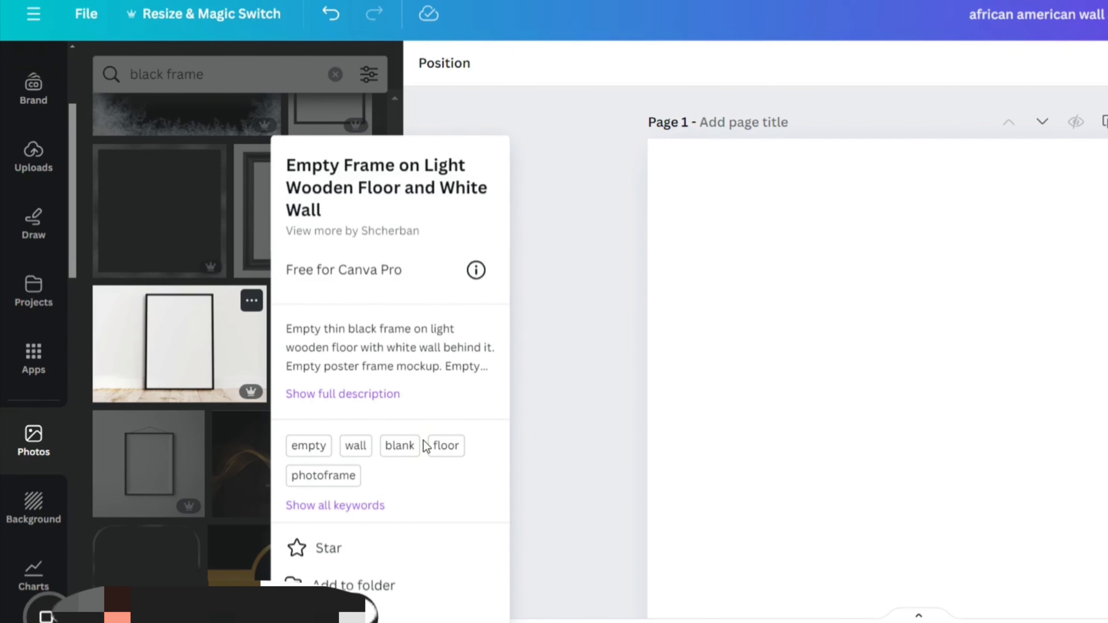
pyautogui.click(476, 271)
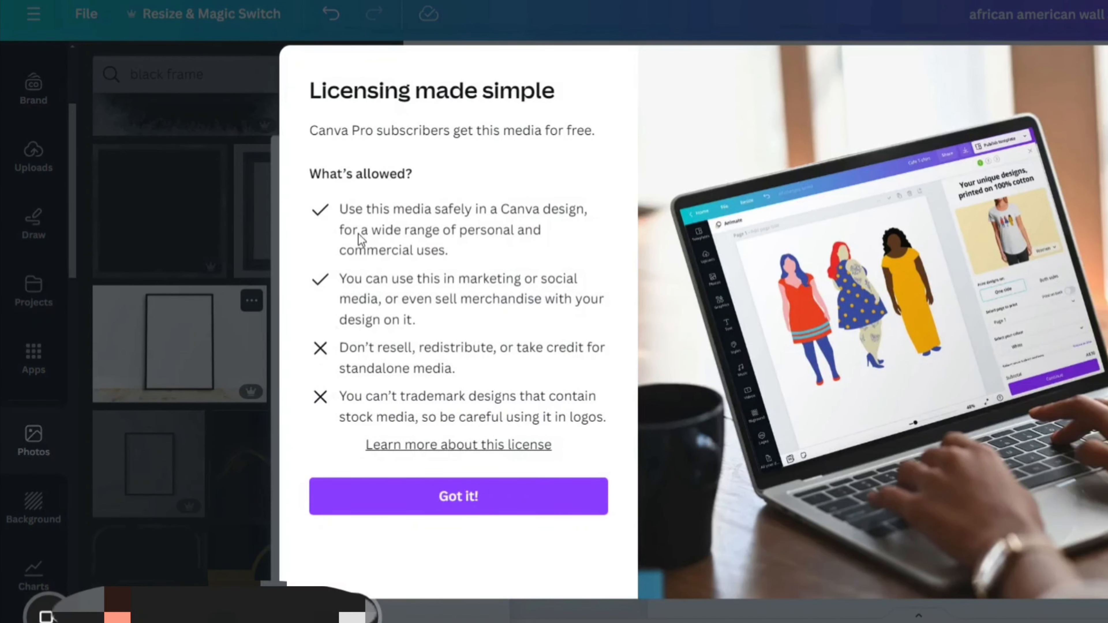
pyautogui.press('Escape')
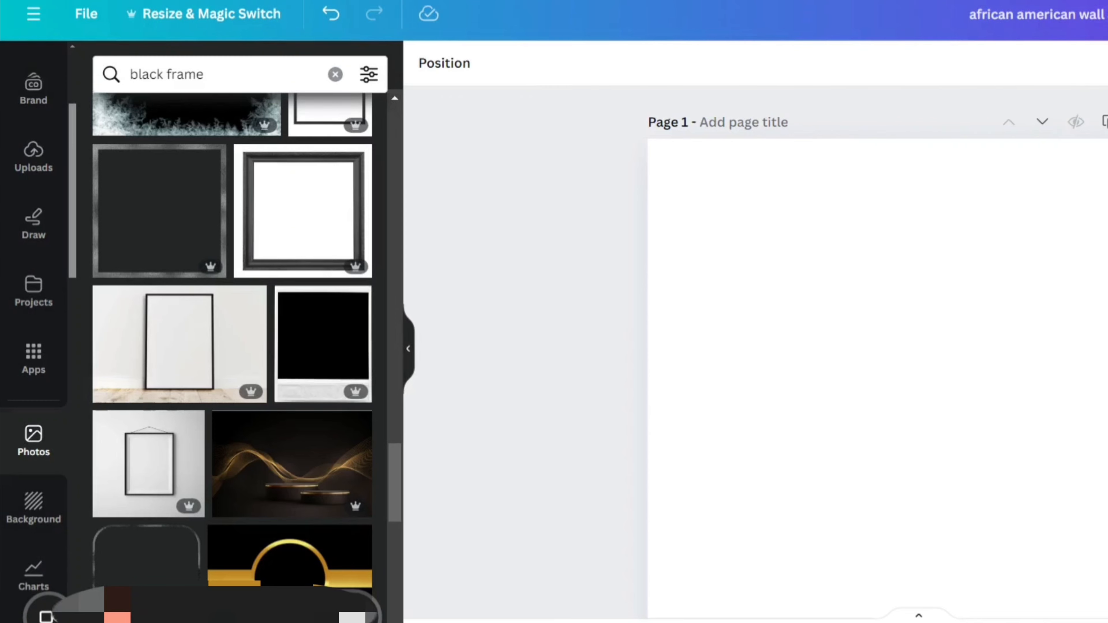
# Place the empty black frame on wooden floor photo on page 1, enlarge it to cover the page and centre the frame.
pyautogui.click(113, 346)
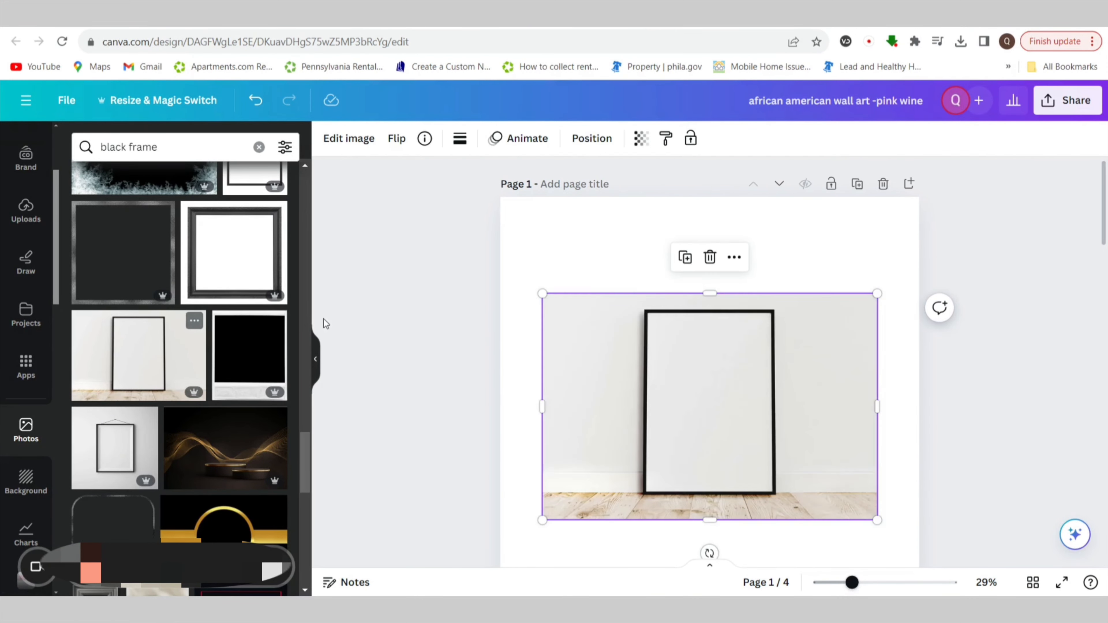
pyautogui.moveTo(802, 378); pyautogui.dragTo(758, 274)
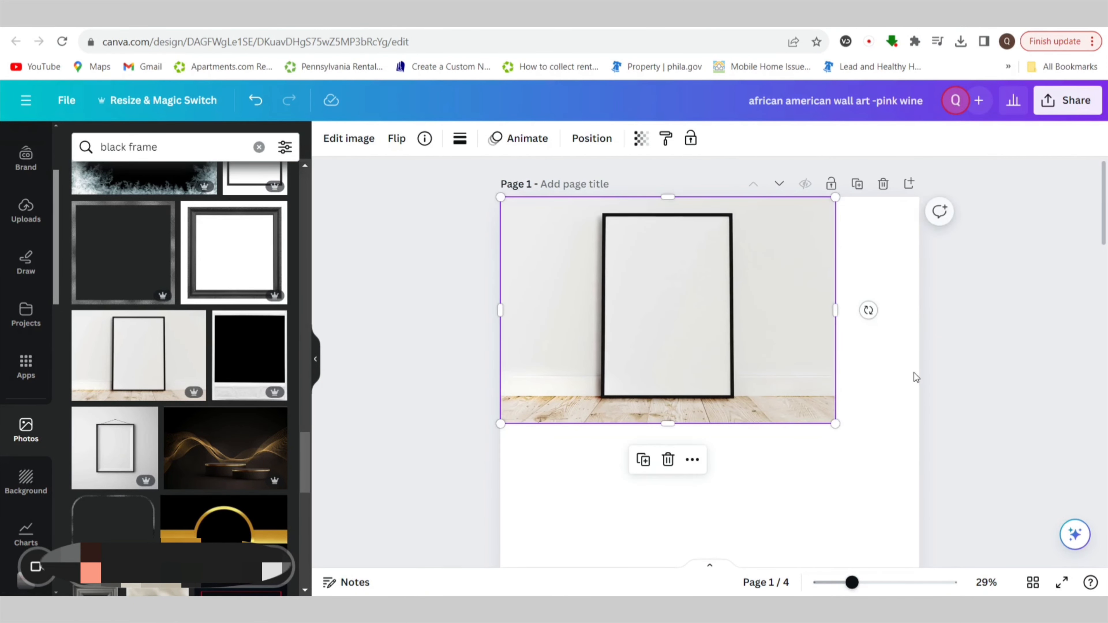
pyautogui.scroll(-2, 912, 384)
pyautogui.moveTo(836, 353); pyautogui.dragTo(907, 495)
pyautogui.moveTo(499, 430); pyautogui.dragTo(321, 556)
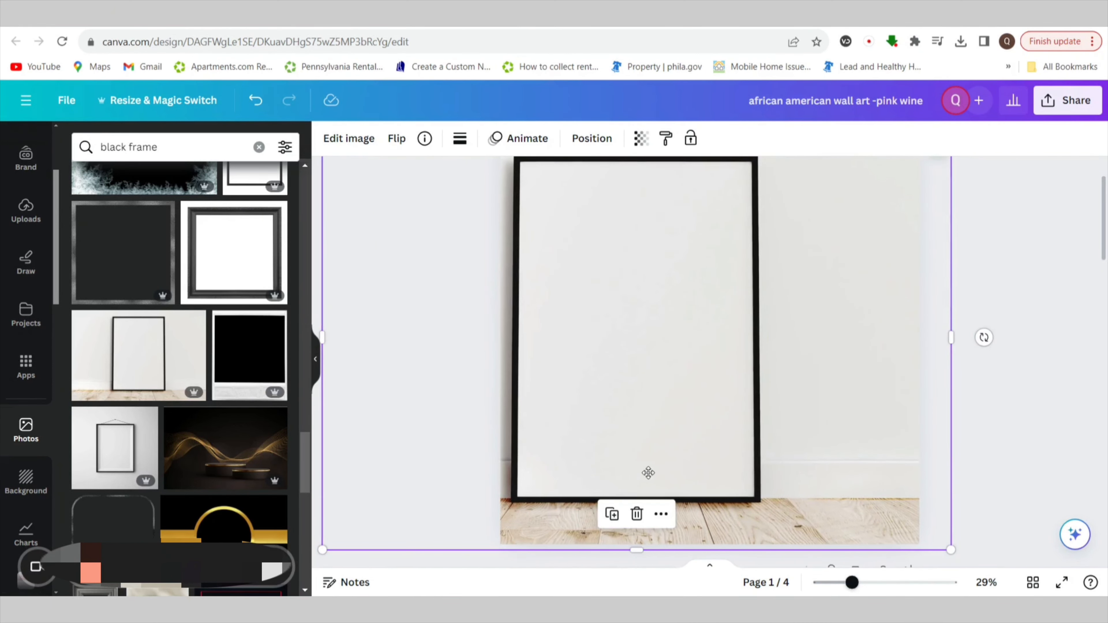
pyautogui.moveTo(648, 473); pyautogui.dragTo(656, 470)
pyautogui.click(1073, 433)
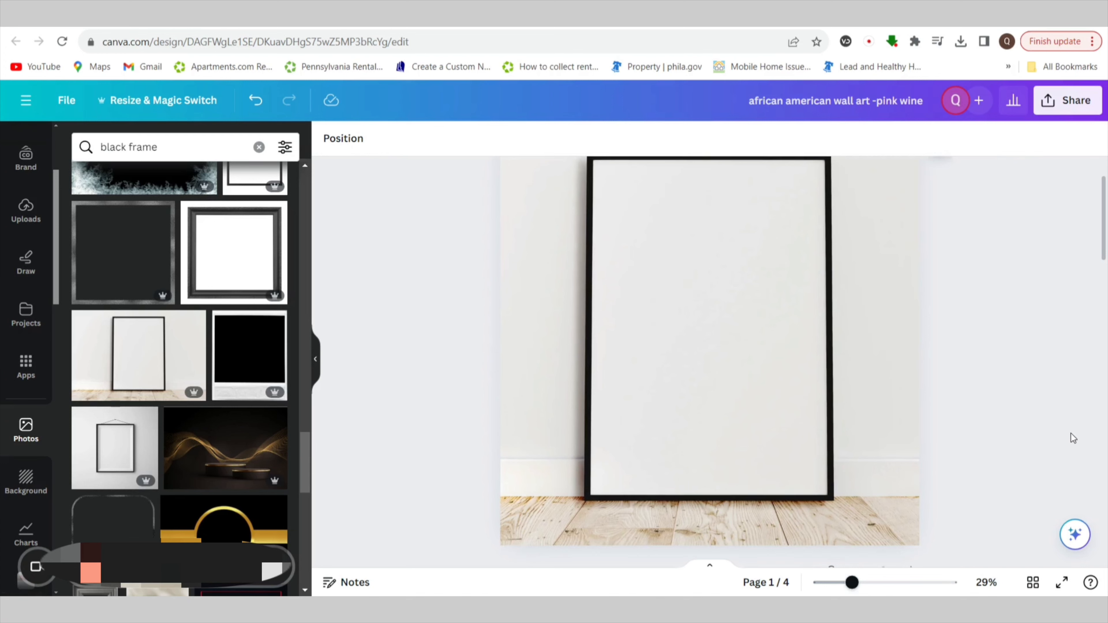
# Shift the frame photo slightly down so its upper edge aligns with the top of page 1.
pyautogui.scroll(2, 1065, 436)
pyautogui.scroll(-2, 775, 350)
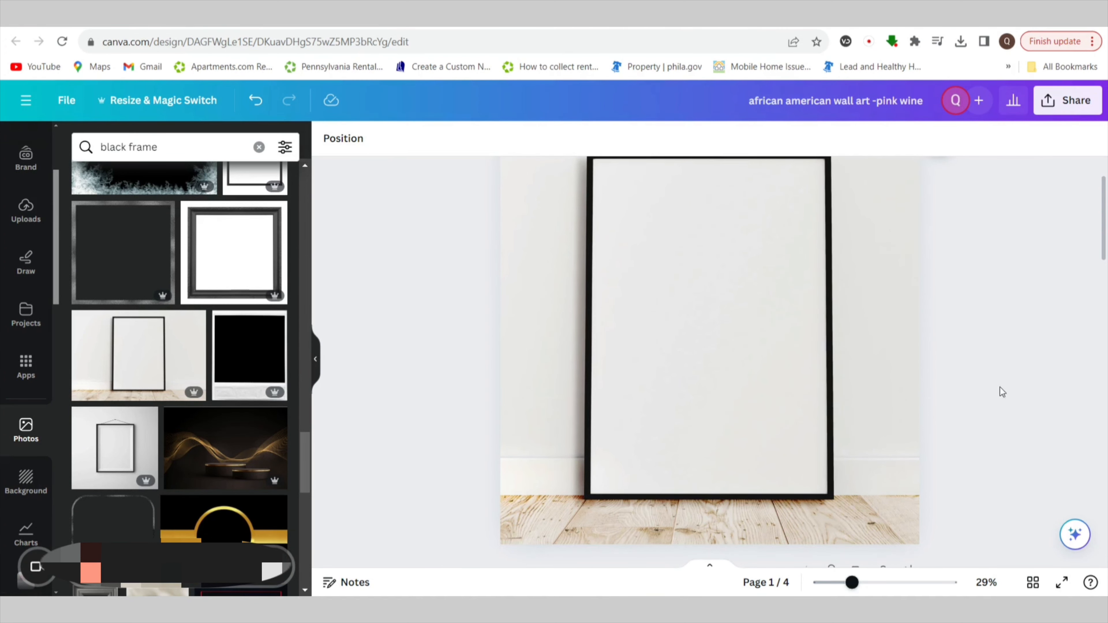
pyautogui.click(574, 398)
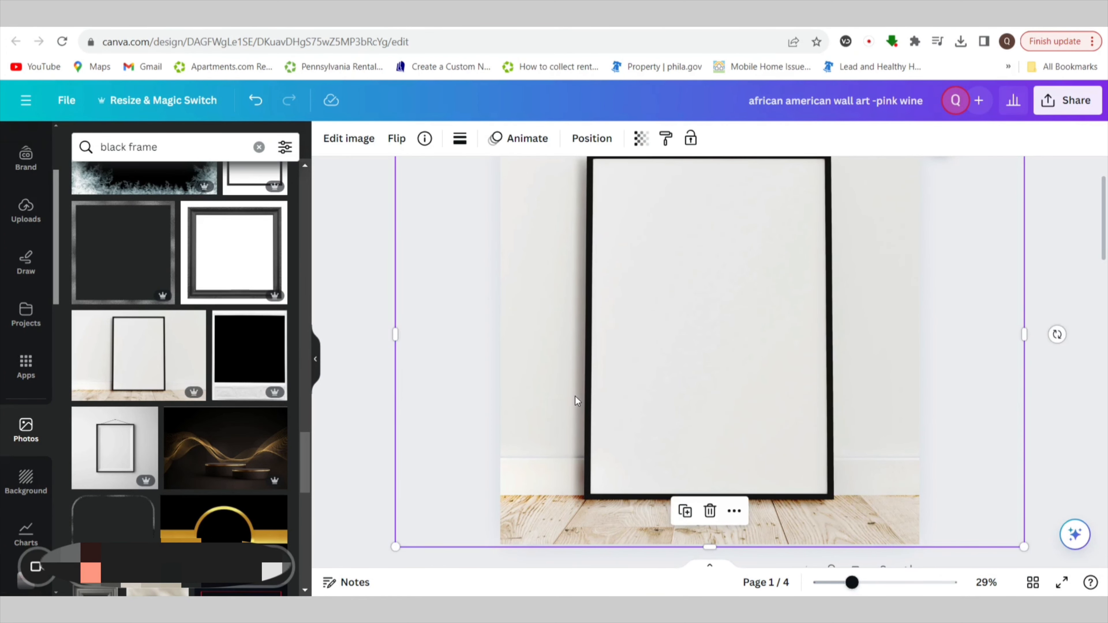
pyautogui.moveTo(575, 398)
pyautogui.mouseDown()
pyautogui.moveTo(598, 399)
pyautogui.moveTo(575, 400)
pyautogui.mouseUp()
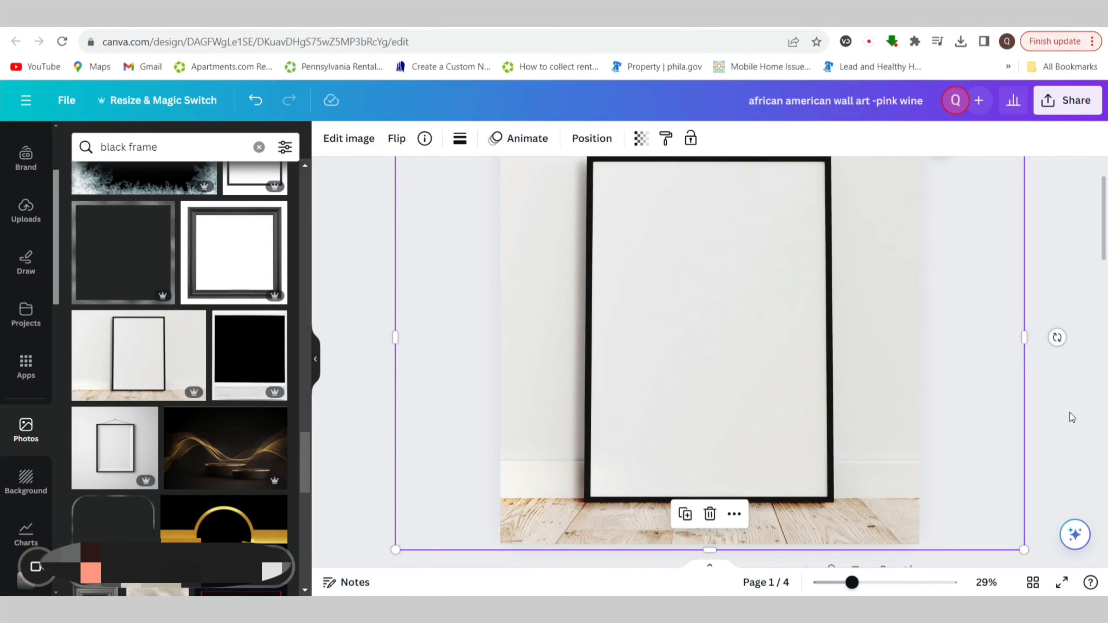
pyautogui.click(1063, 413)
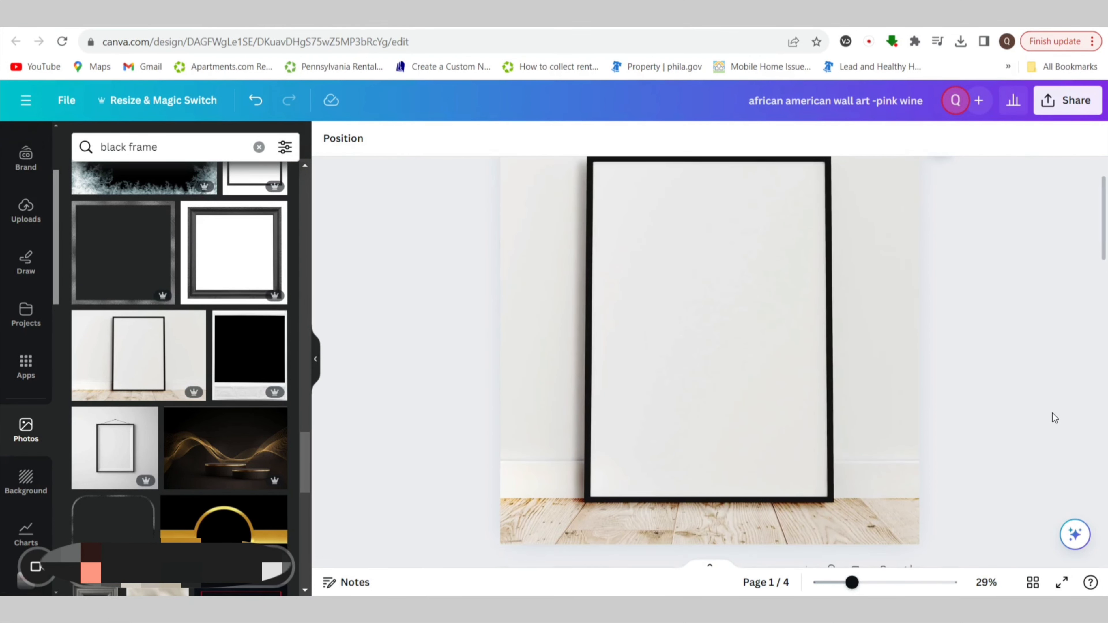
pyautogui.scroll(-3, 180, 405)
pyautogui.scroll(-2, 180, 406)
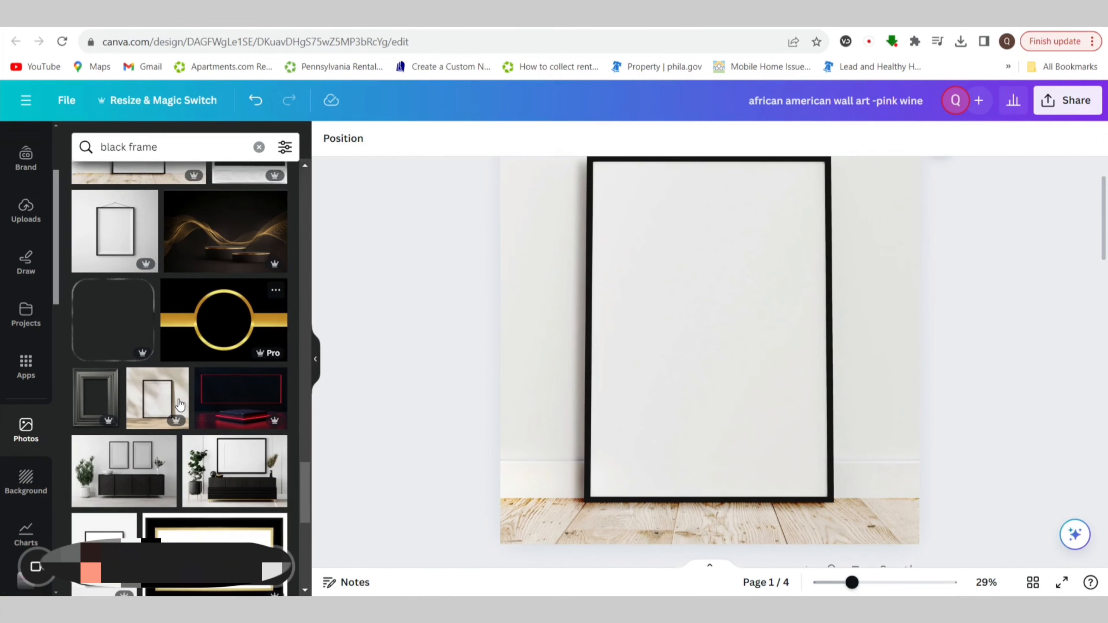
pyautogui.scroll(2, 878, 408)
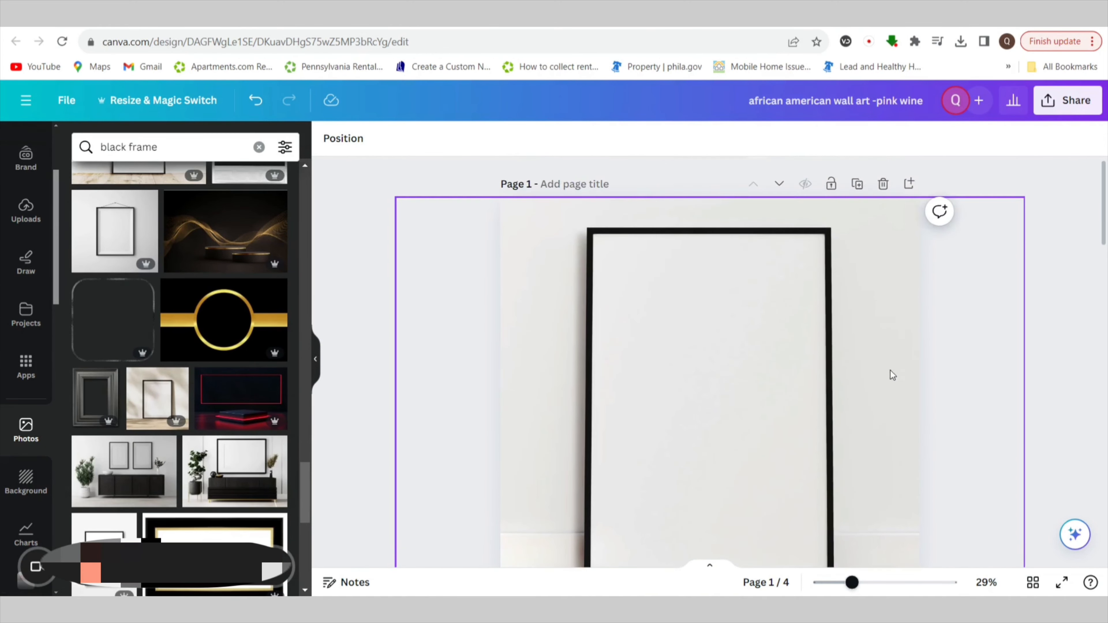
# Add a new page 2 and fill it with the photo of a black frame against a shadowed beige wall.
pyautogui.click(909, 184)
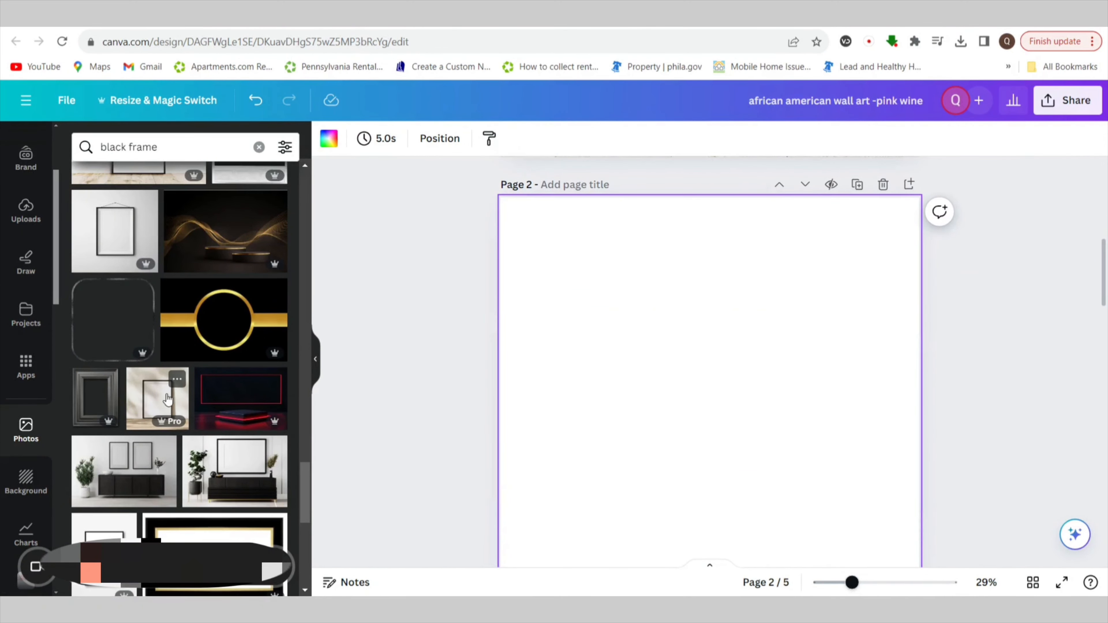
pyautogui.click(167, 398)
pyautogui.moveTo(768, 425); pyautogui.dragTo(725, 376)
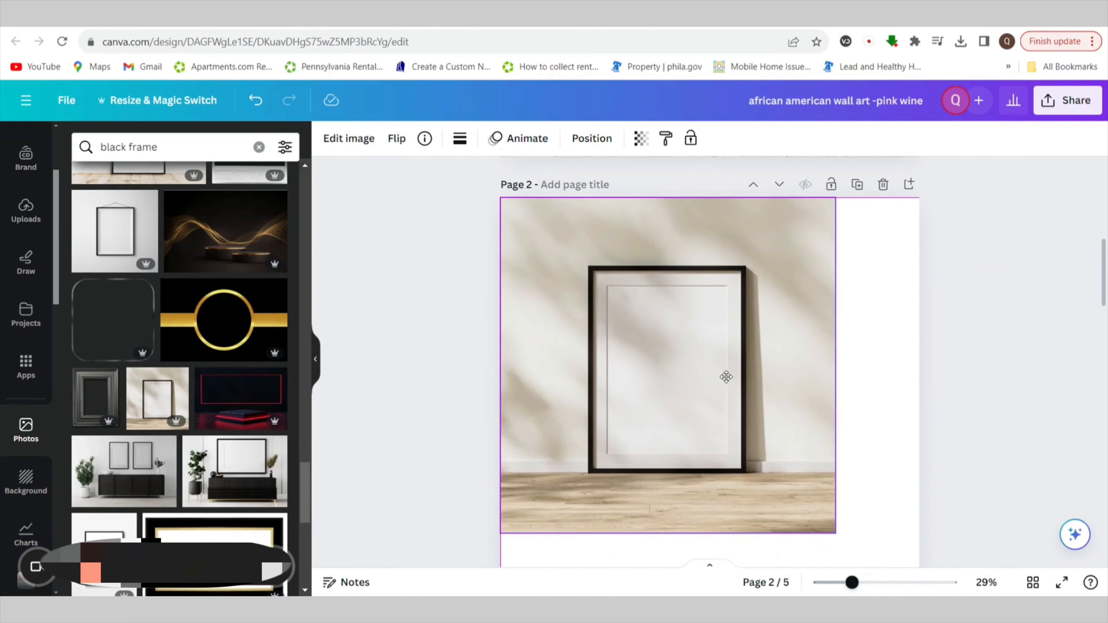
pyautogui.scroll(-2, 873, 474)
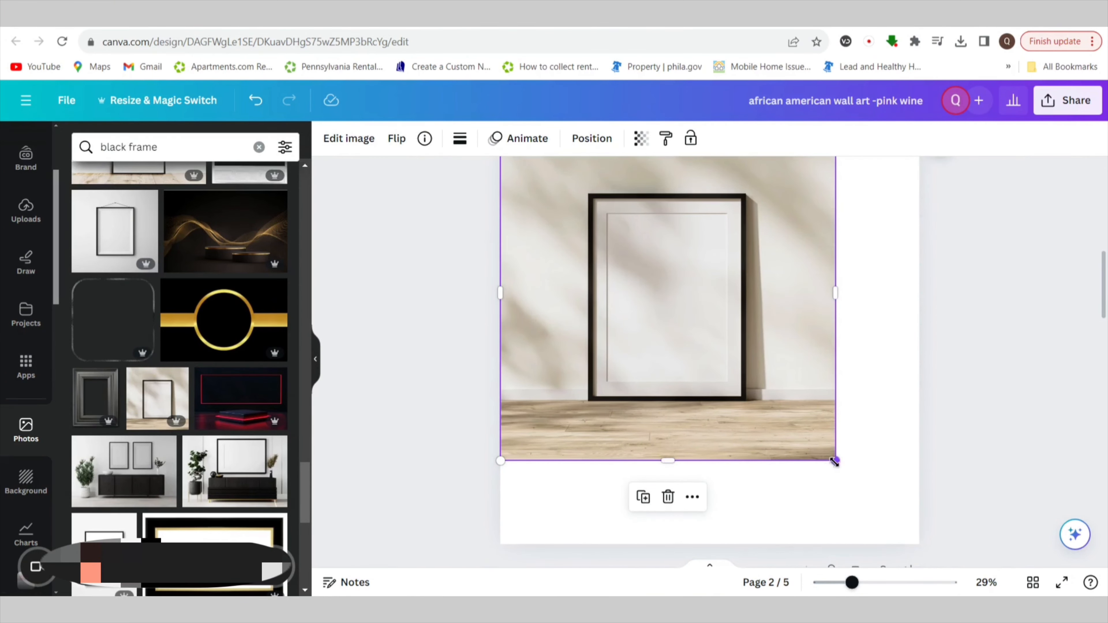
pyautogui.moveTo(835, 462); pyautogui.dragTo(919, 545)
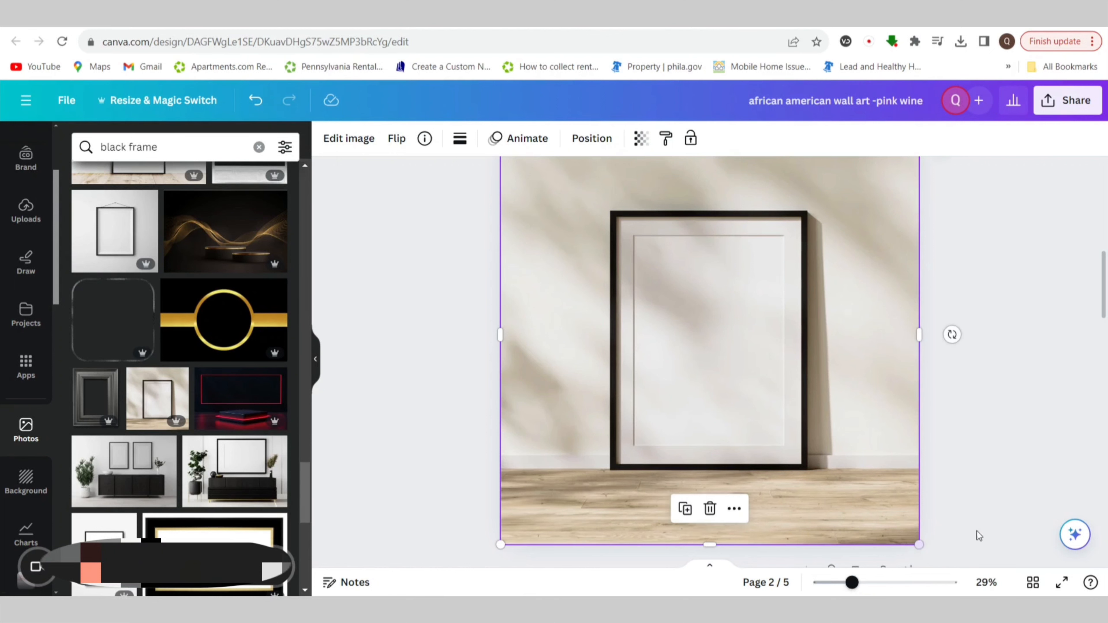
pyautogui.click(1007, 505)
pyautogui.scroll(2, 1007, 503)
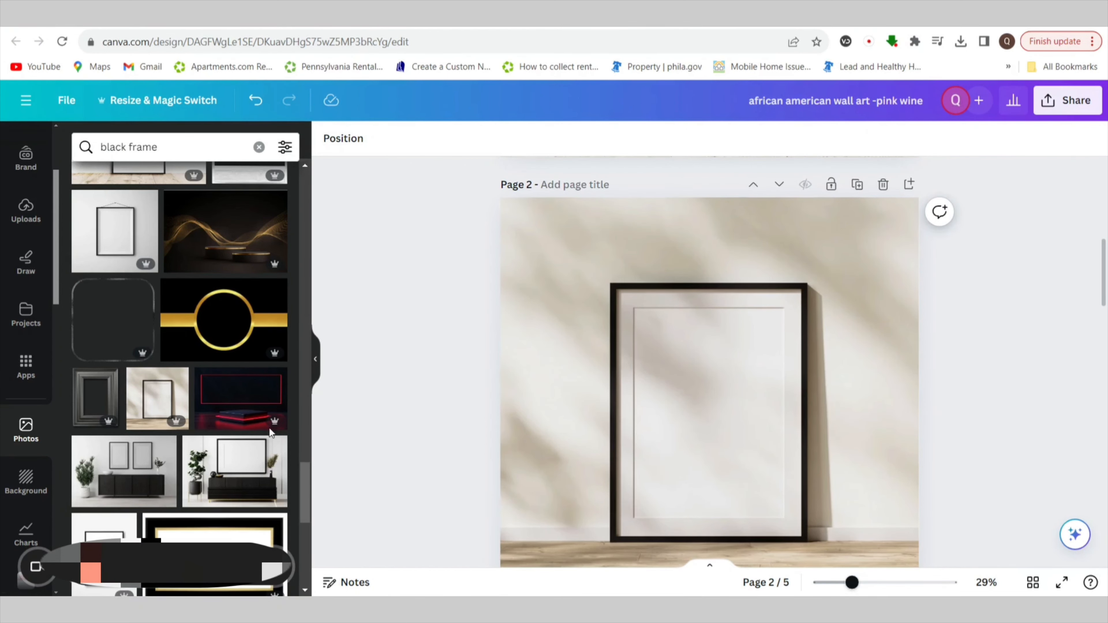
# Add a new page 3 and place the portrait black frame on white wall photo in its upper corner.
pyautogui.scroll(-3, 233, 438)
pyautogui.scroll(-2, 232, 438)
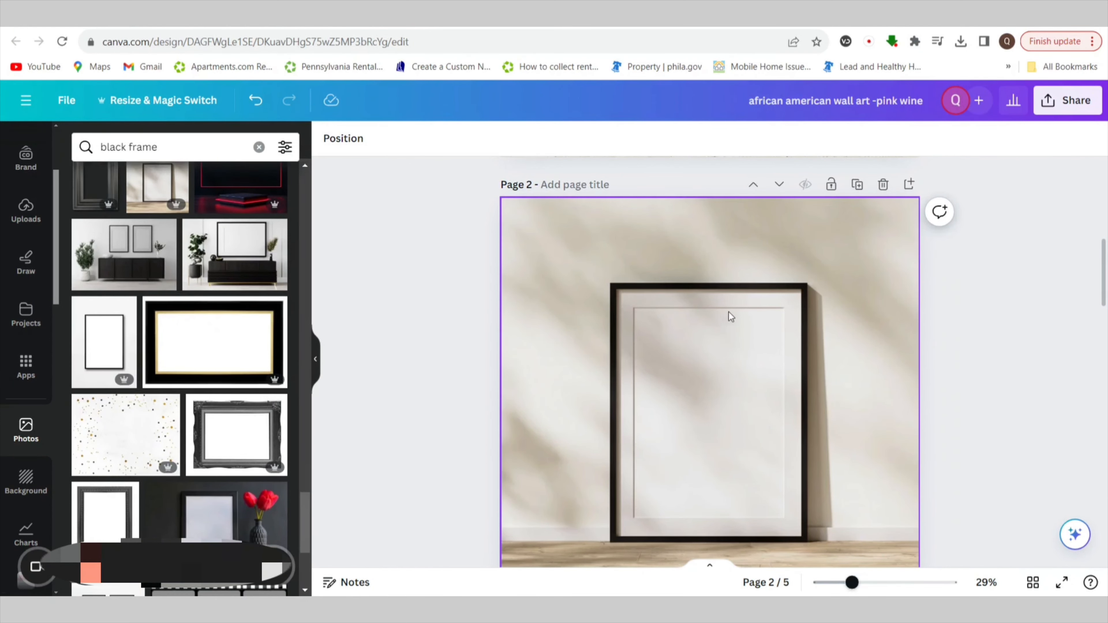
pyautogui.click(909, 184)
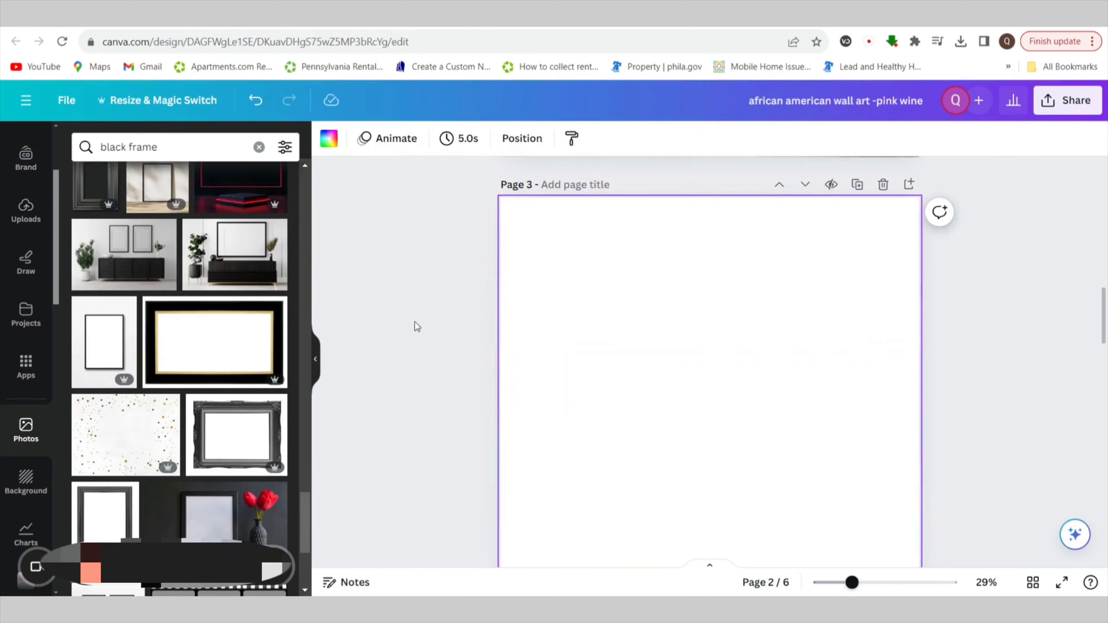
pyautogui.click(107, 344)
pyautogui.scroll(-2, 785, 437)
pyautogui.moveTo(730, 418); pyautogui.dragTo(637, 406)
# Enlarge the frame photo on page 3 to the full page width and shift it upward to cover the page.
pyautogui.scroll(1, 792, 446)
pyautogui.scroll(-2, 748, 490)
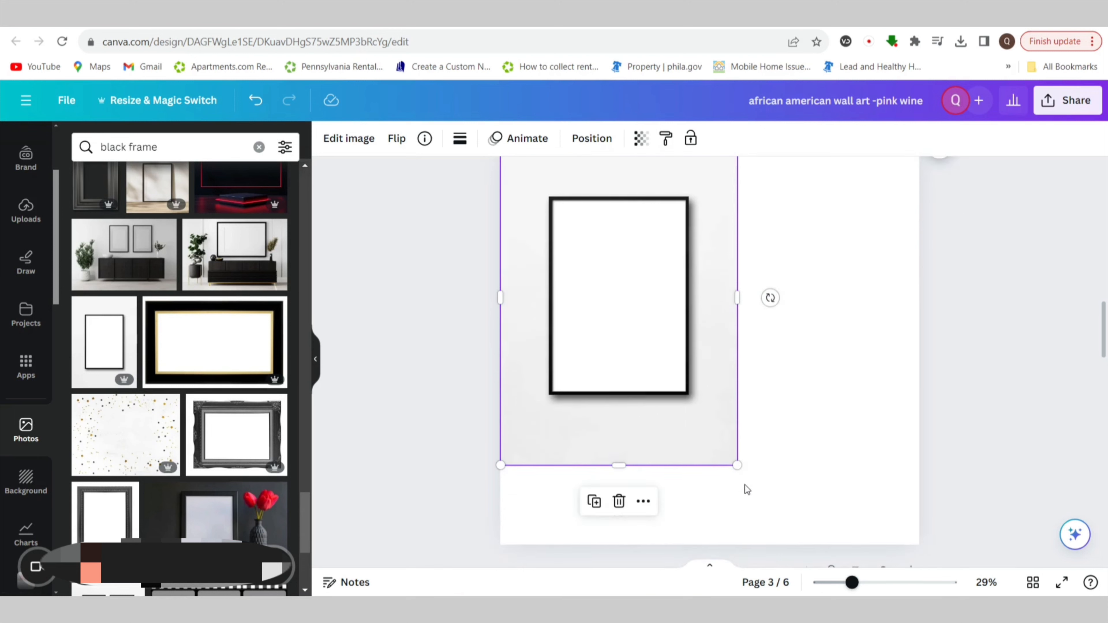
pyautogui.moveTo(739, 466); pyautogui.dragTo(982, 567)
pyautogui.scroll(2, 921, 306)
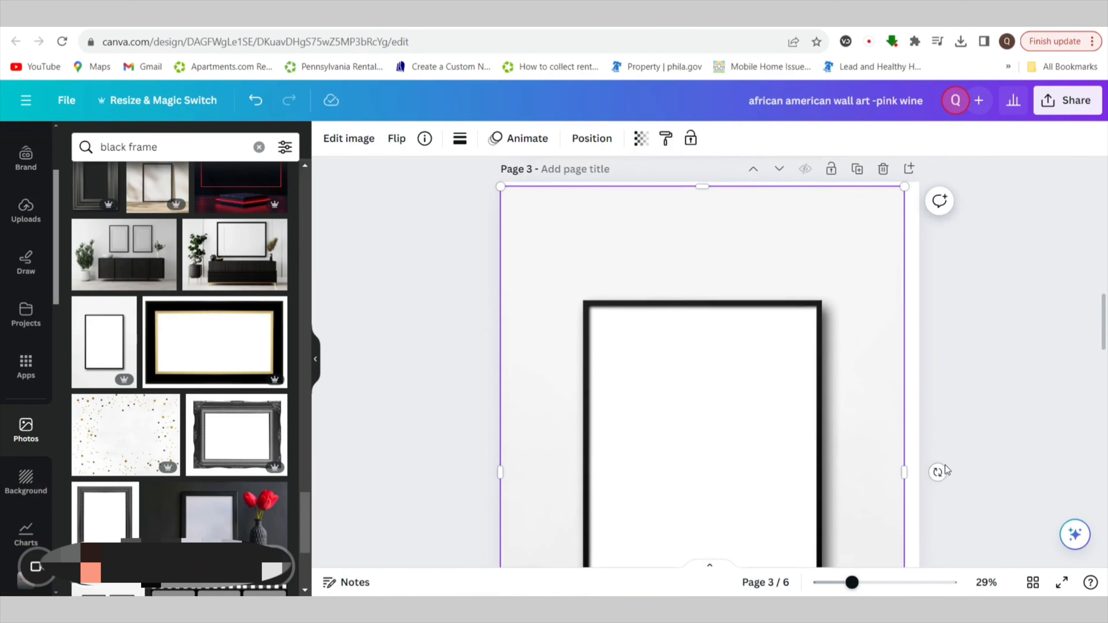
pyautogui.moveTo(904, 202); pyautogui.dragTo(921, 172)
pyautogui.moveTo(797, 288); pyautogui.dragTo(791, 250)
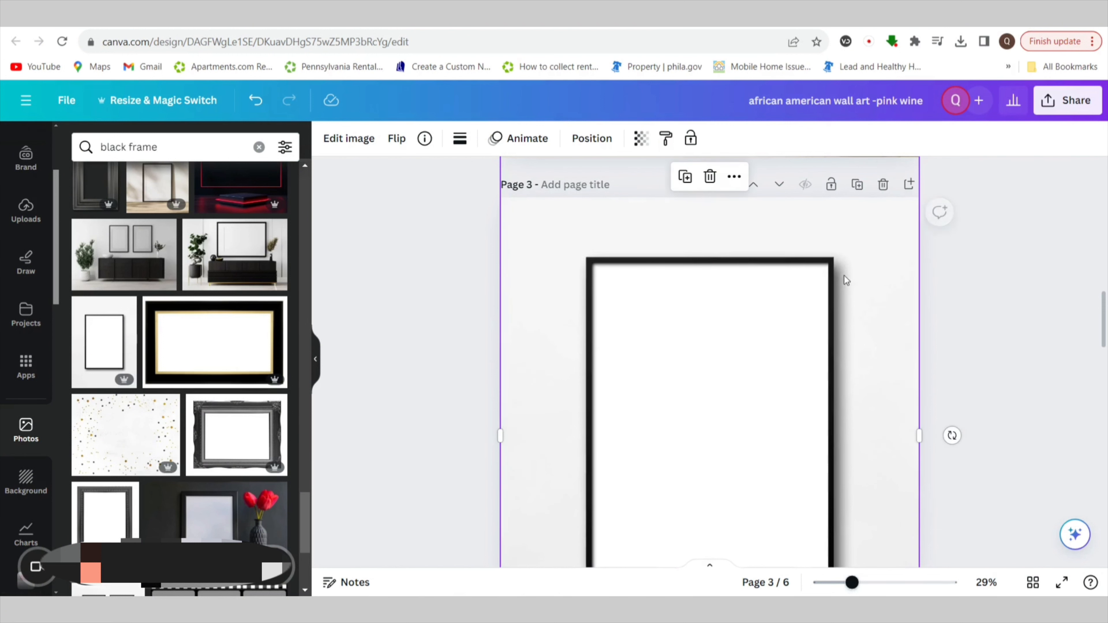
pyautogui.click(988, 325)
pyautogui.scroll(-2, 977, 355)
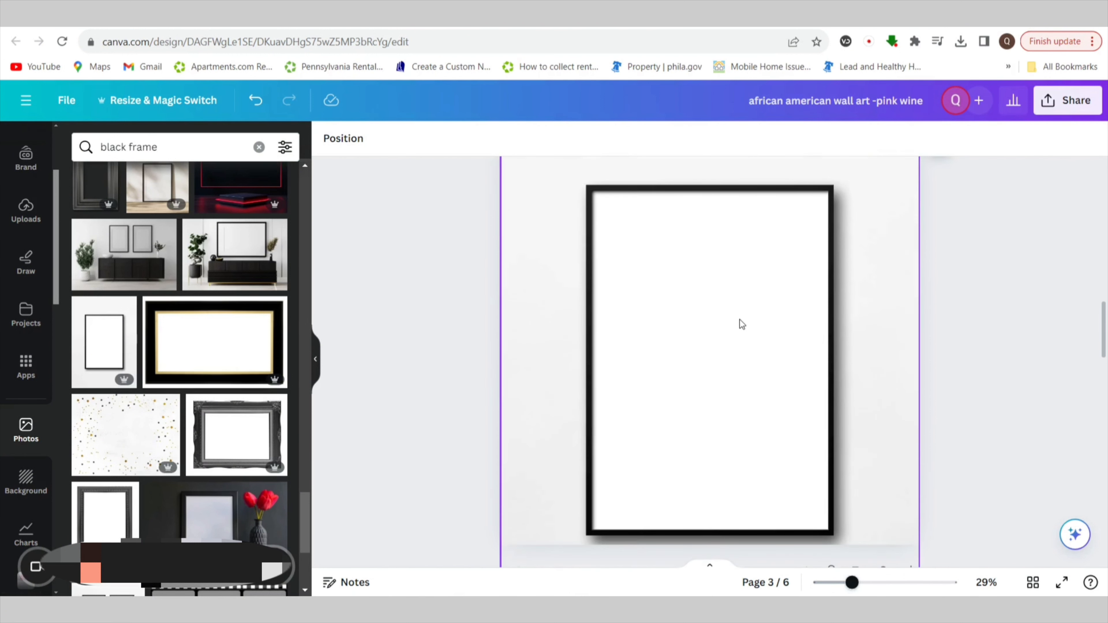
# Move the page 3 frame photo further up so the black frame sits vertically centred on the page.
pyautogui.scroll(-2, 969, 391)
pyautogui.scroll(4, 968, 392)
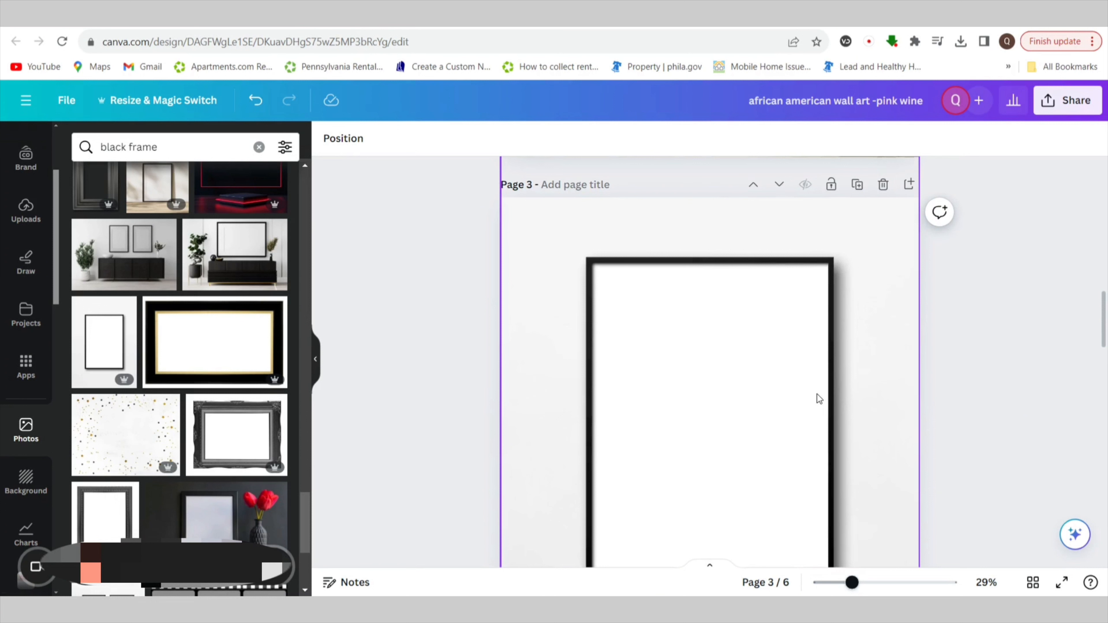
pyautogui.click(904, 353)
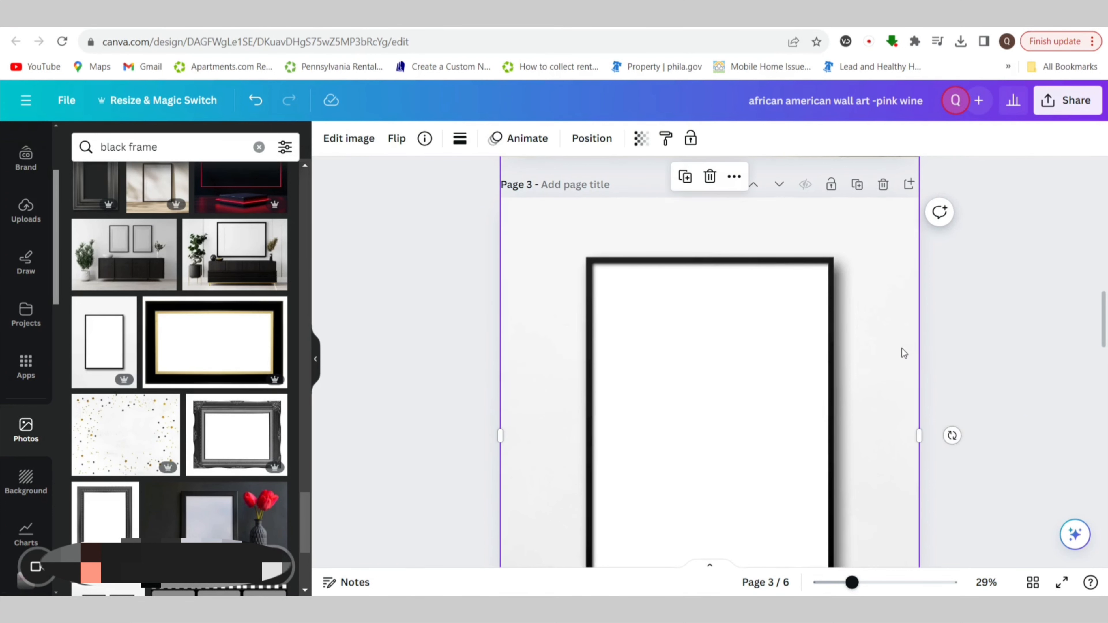
pyautogui.moveTo(874, 323)
pyautogui.mouseDown()
pyautogui.moveTo(871, 302)
pyautogui.moveTo(872, 323)
pyautogui.mouseUp()
# Add the uploaded pink-robe wine artwork to page 1 and align it with the upper-left inner corner of the frame.
pyautogui.scroll(8, 987, 417)
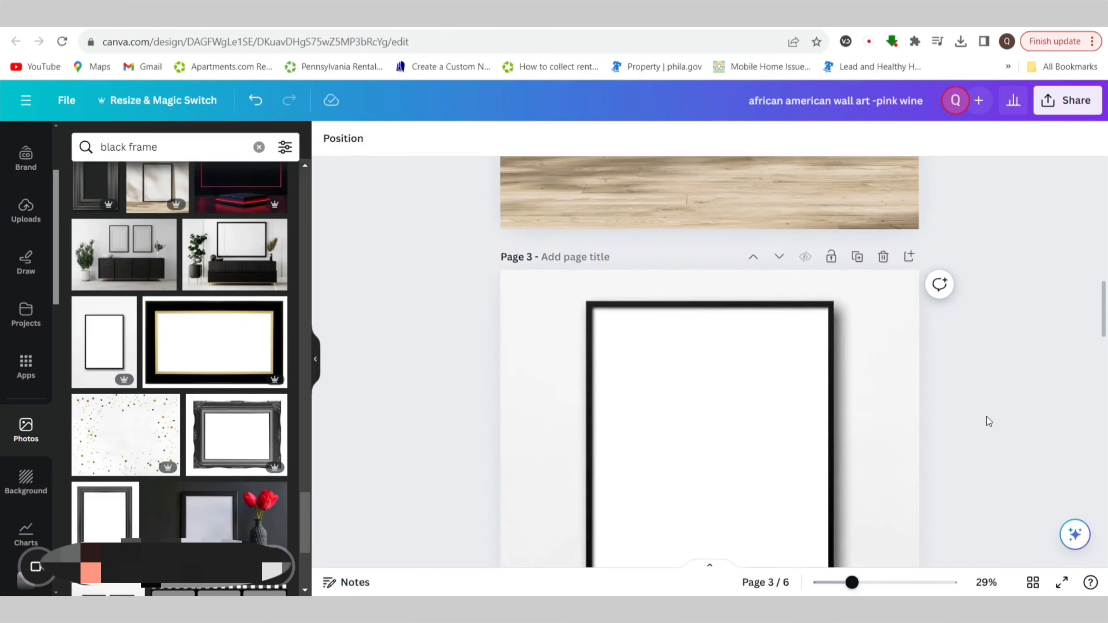
pyautogui.scroll(10, 987, 422)
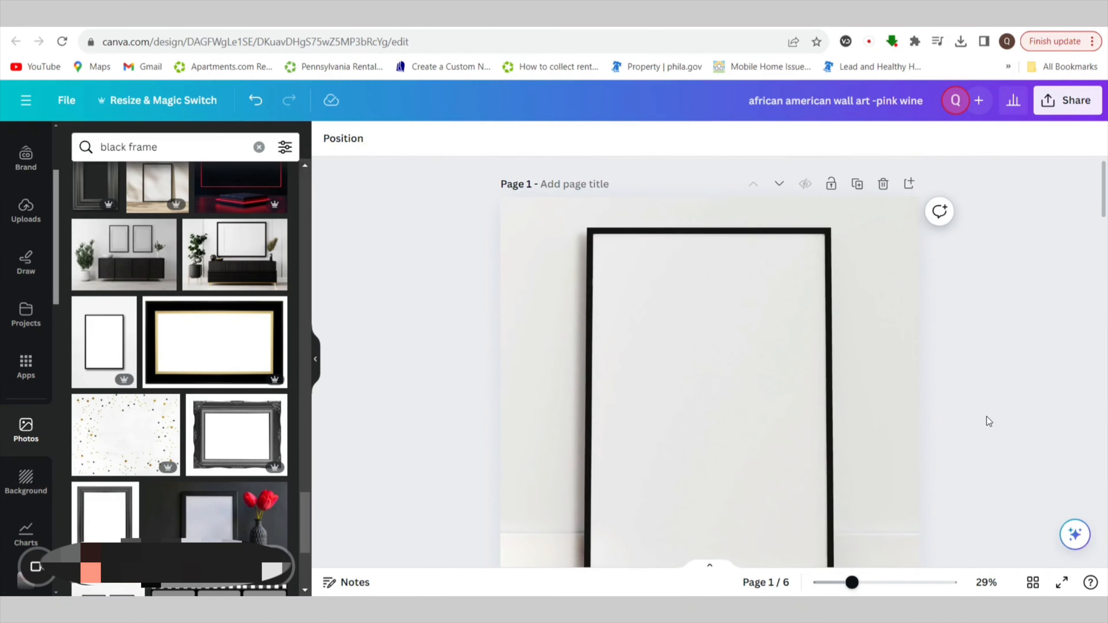
pyautogui.click(26, 209)
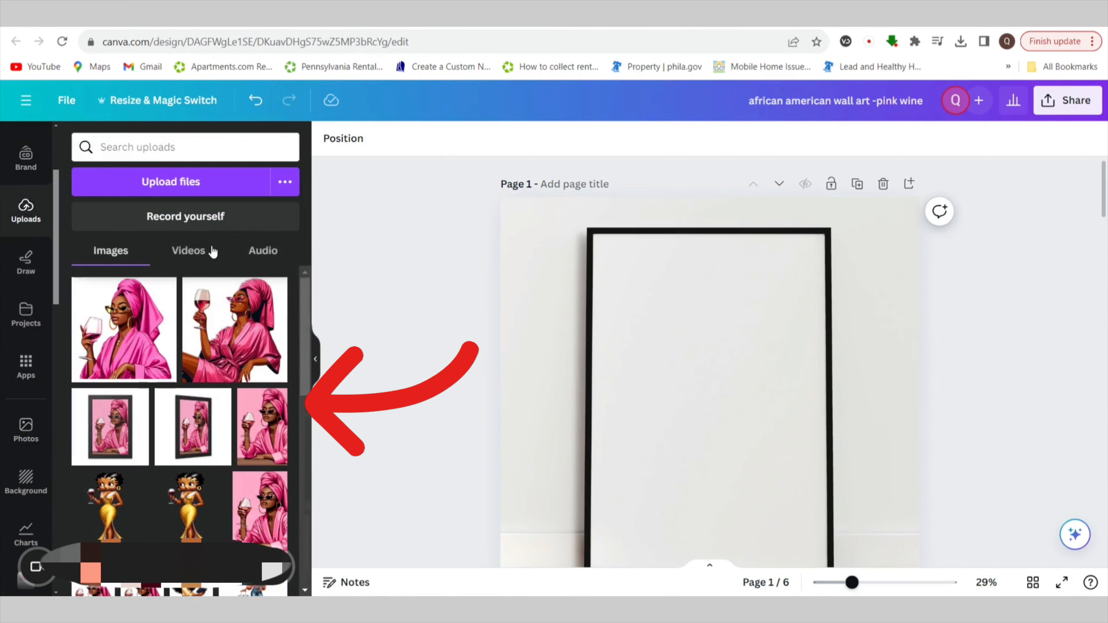
pyautogui.click(265, 417)
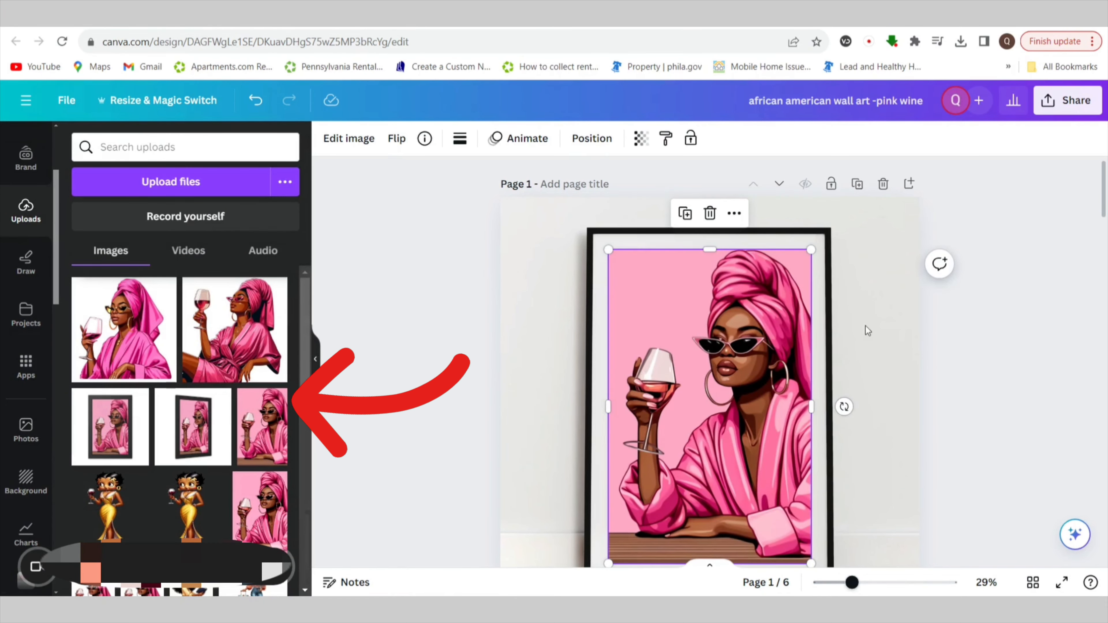
pyautogui.scroll(-2, 1002, 453)
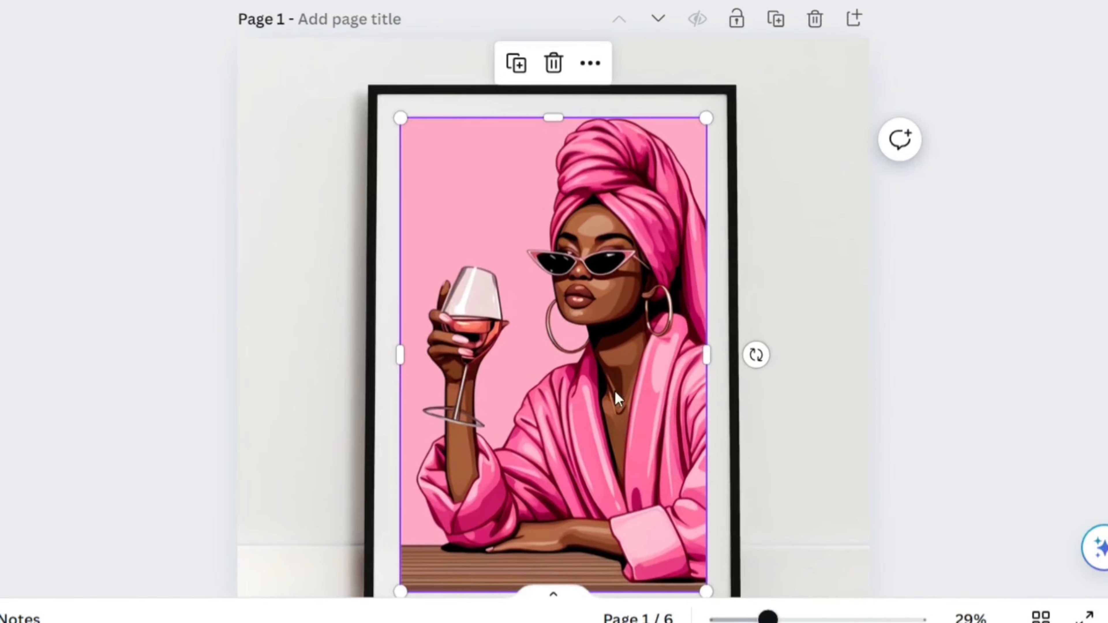
pyautogui.moveTo(615, 391); pyautogui.dragTo(617, 354)
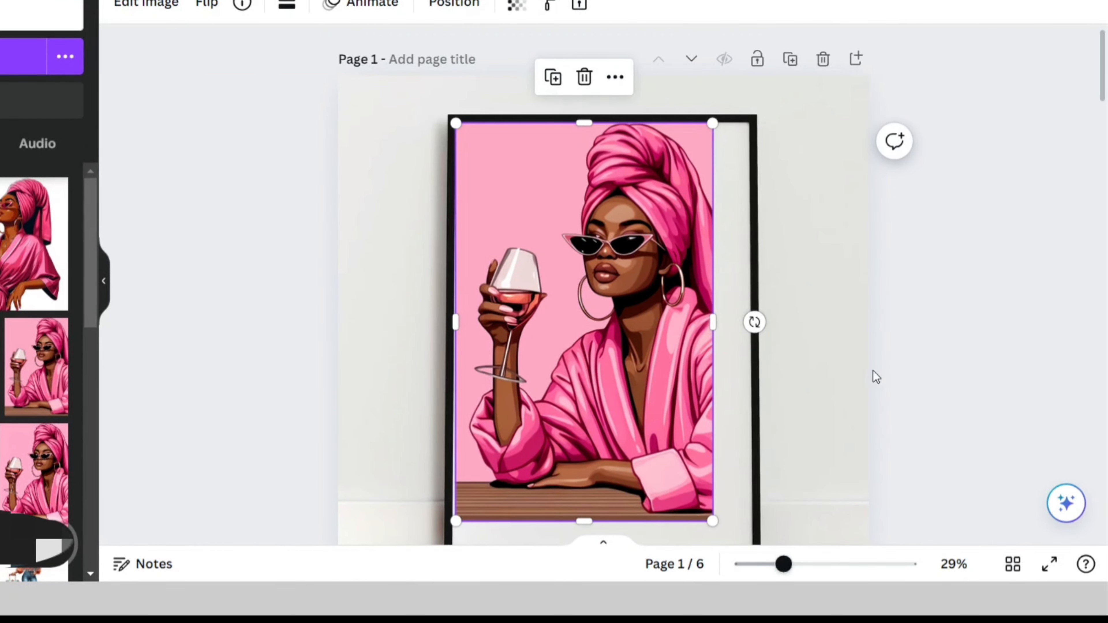
# Enlarge and widen the artwork on page 1 until it fills the opening of the black frame.
pyautogui.scroll(-2, 948, 429)
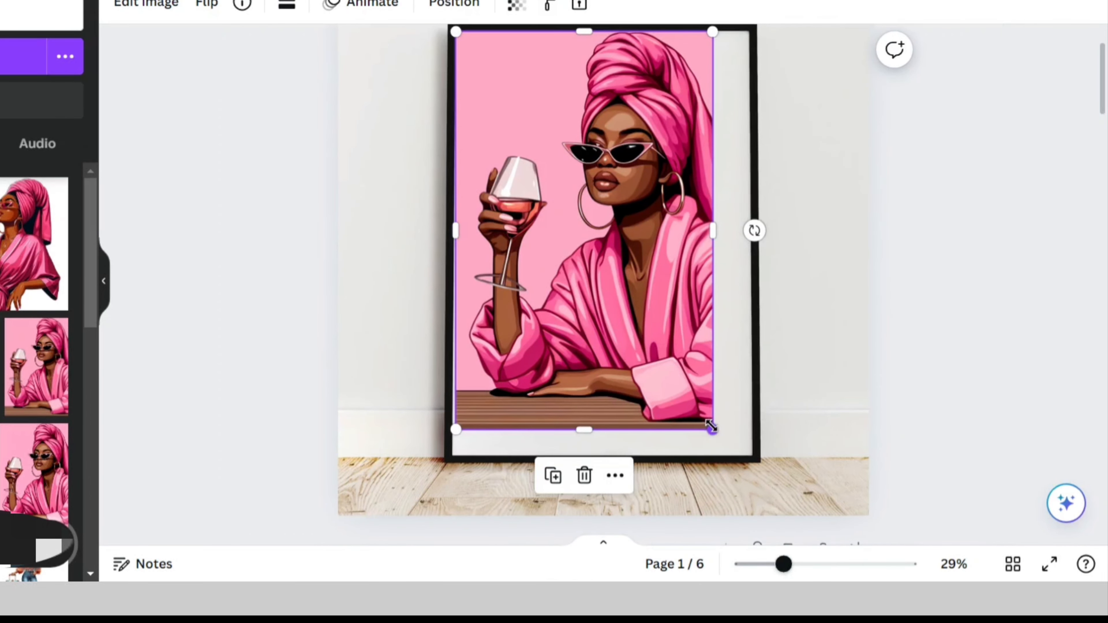
pyautogui.moveTo(712, 427); pyautogui.dragTo(730, 450)
pyautogui.moveTo(731, 245); pyautogui.dragTo(754, 250)
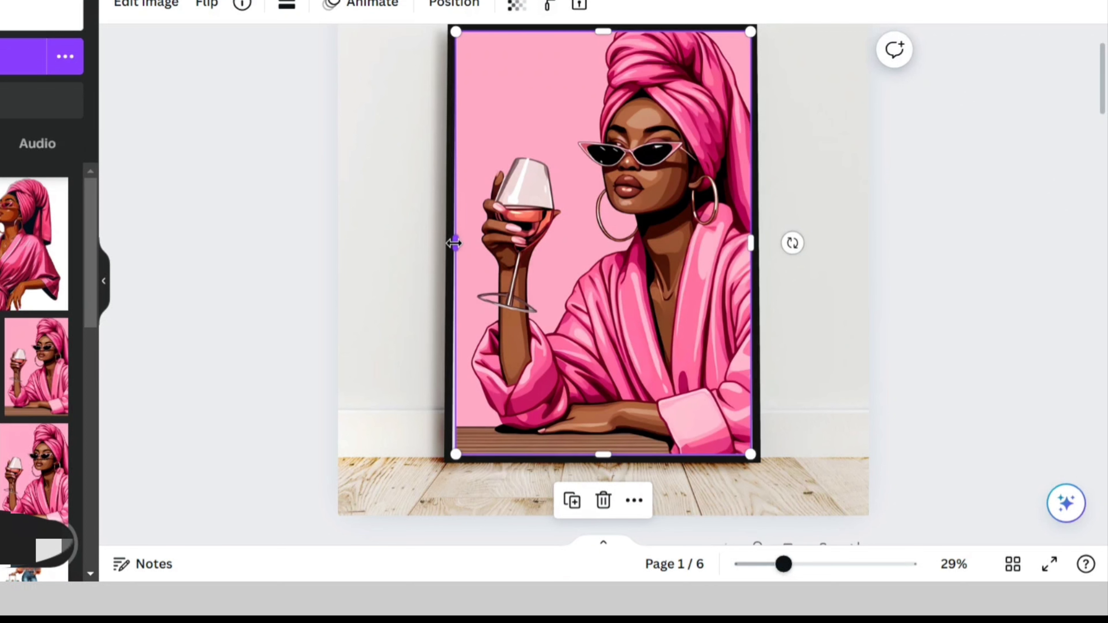
pyautogui.moveTo(451, 242); pyautogui.dragTo(452, 243)
pyautogui.click(1031, 389)
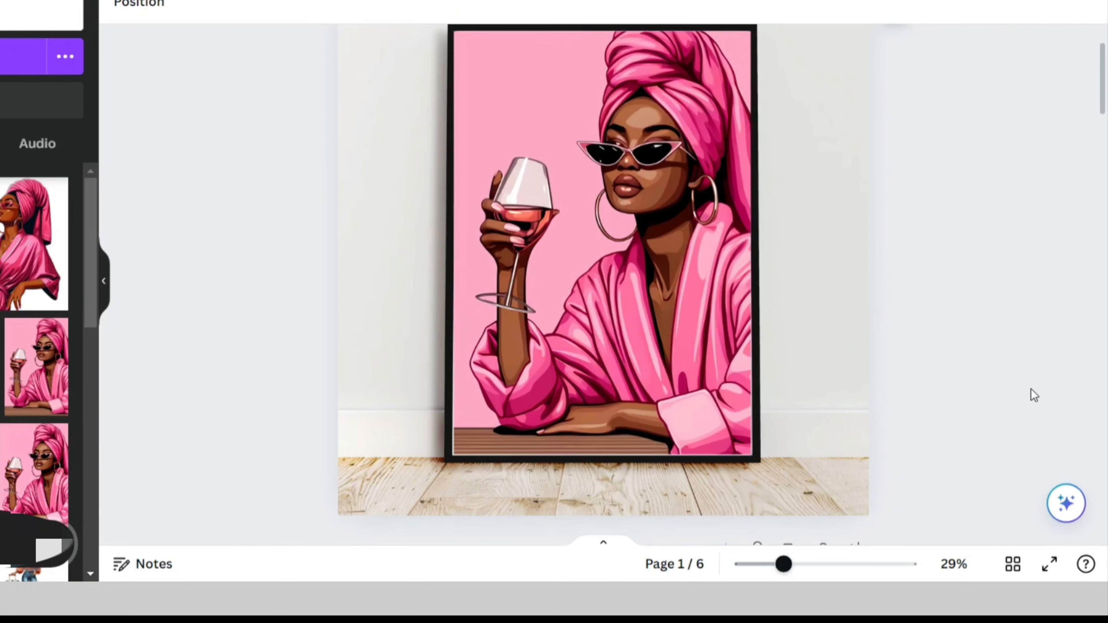
# Stretch the artwork slightly at its lower corners to close the thin gaps along the frame's inner edges.
pyautogui.click(621, 304)
pyautogui.moveTo(751, 455)
pyautogui.mouseDown()
pyautogui.moveTo(741, 440)
pyautogui.moveTo(752, 456)
pyautogui.mouseUp()
pyautogui.click(386, 413)
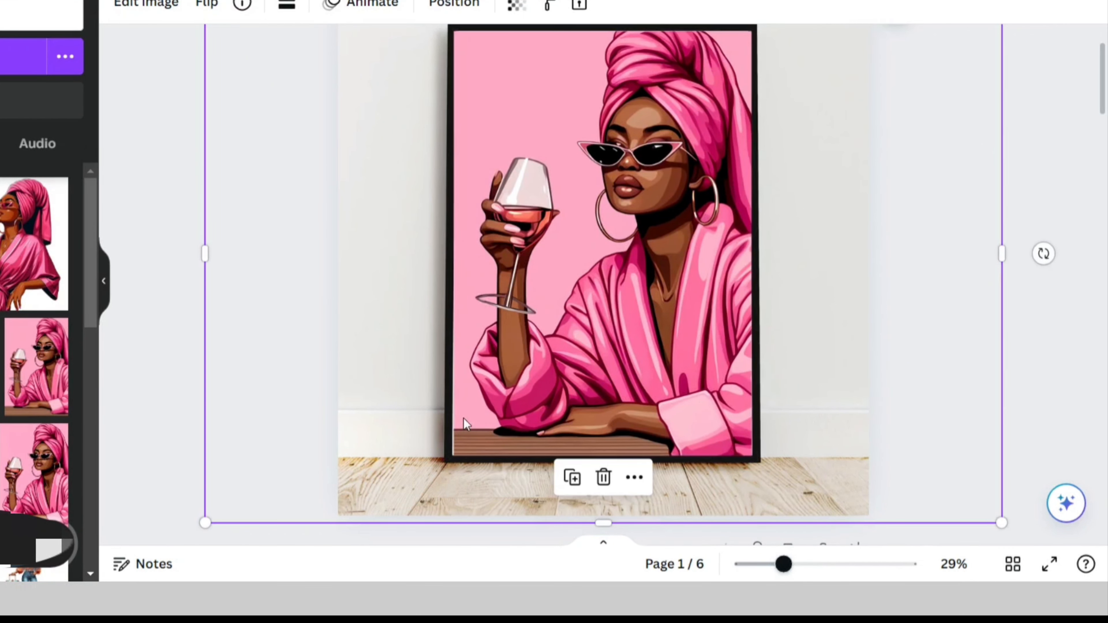
pyautogui.click(470, 419)
pyautogui.moveTo(453, 458); pyautogui.dragTo(452, 458)
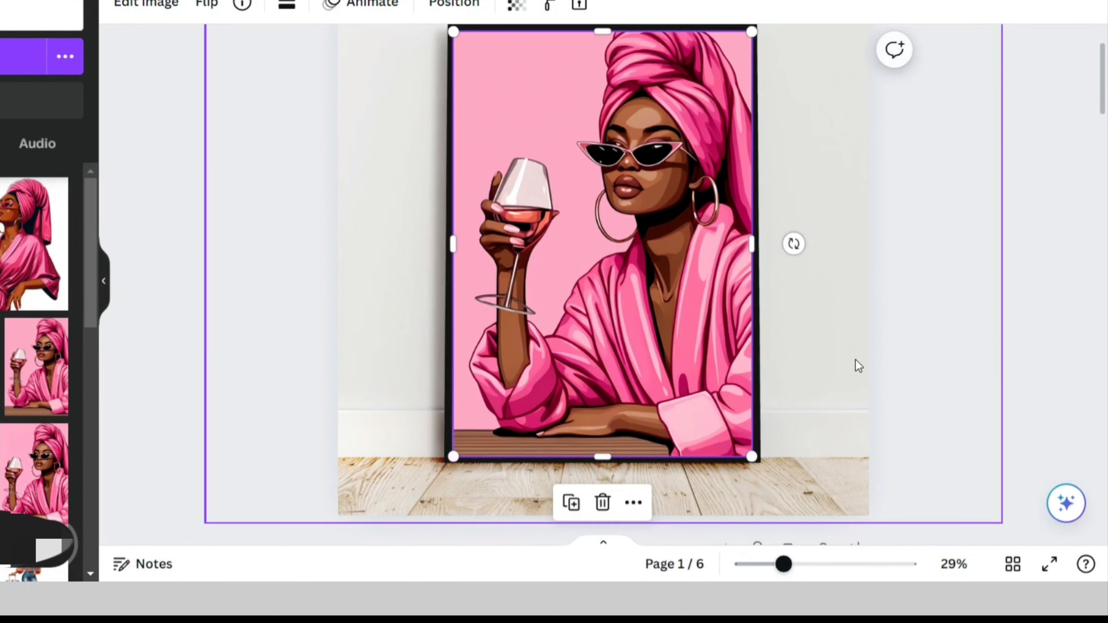
# Fine-tune the width of the artwork at its right side so it meets the frame's inner edge.
pyautogui.click(856, 359)
pyautogui.click(742, 442)
pyautogui.click(988, 454)
pyautogui.click(737, 371)
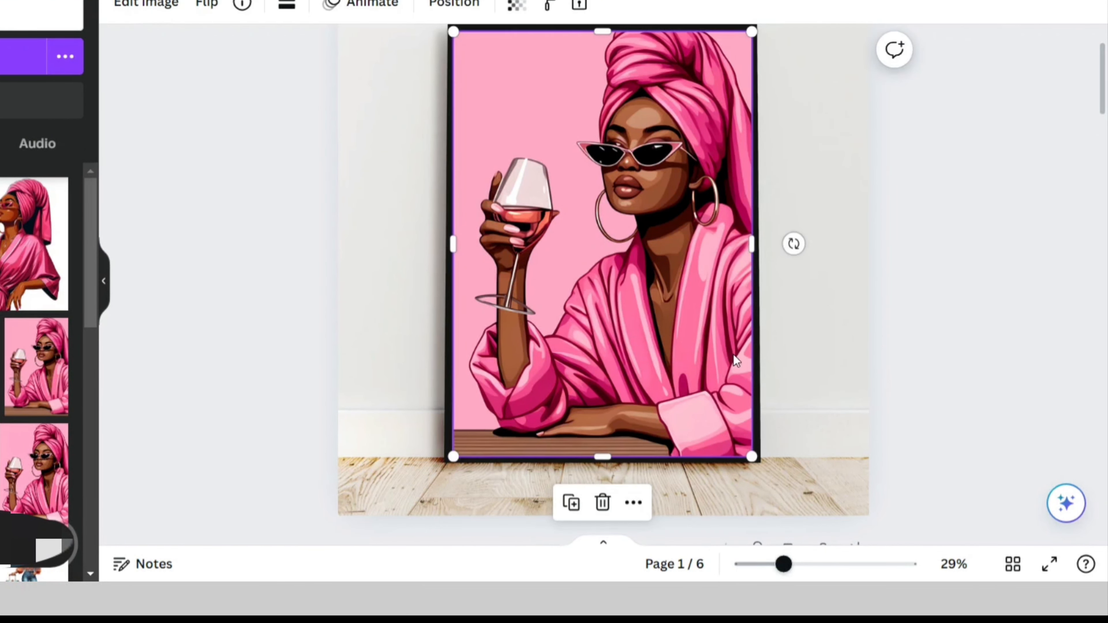
pyautogui.moveTo(752, 250); pyautogui.dragTo(749, 248)
pyautogui.click(942, 394)
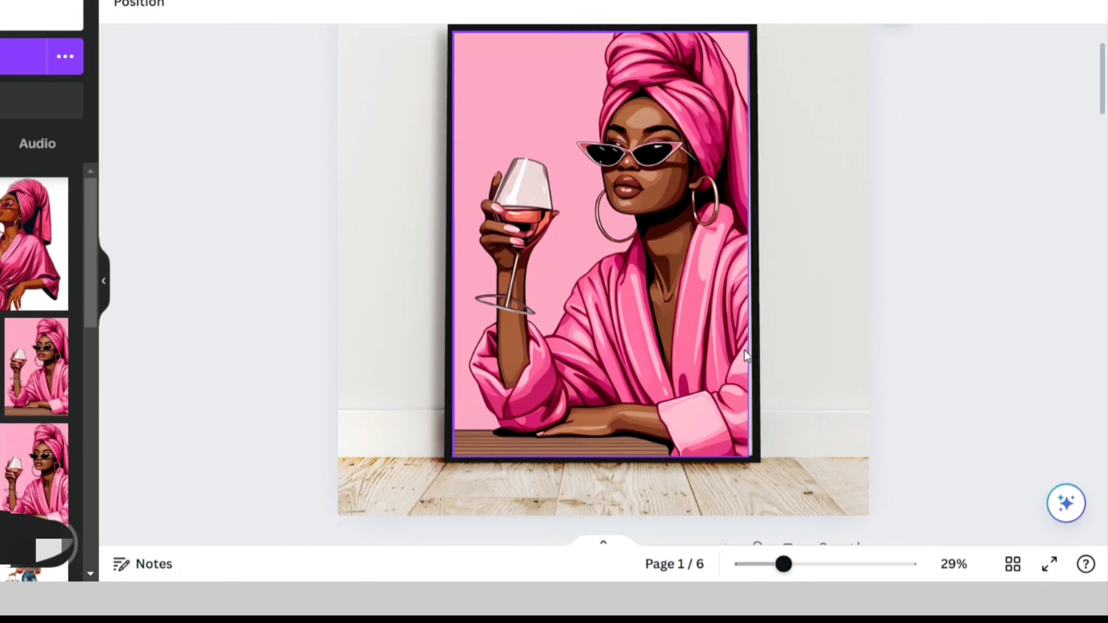
pyautogui.click(738, 277)
pyautogui.moveTo(751, 241); pyautogui.dragTo(755, 242)
pyautogui.click(1047, 434)
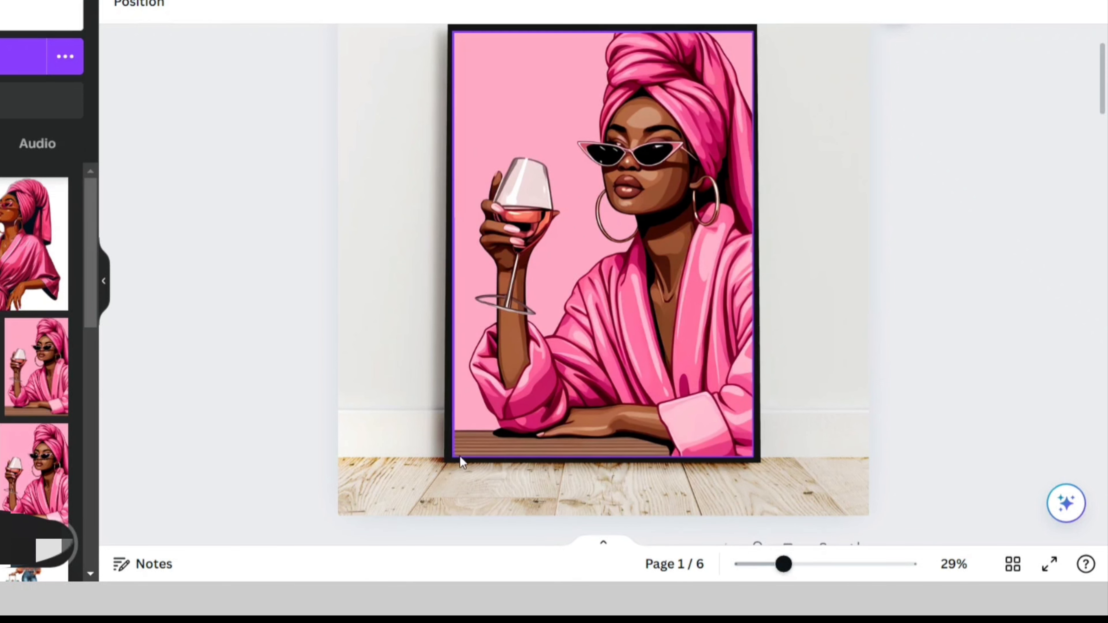
# Make a final small size adjustment at the artwork's lower-left corner and check the fit within the frame.
pyautogui.click(650, 422)
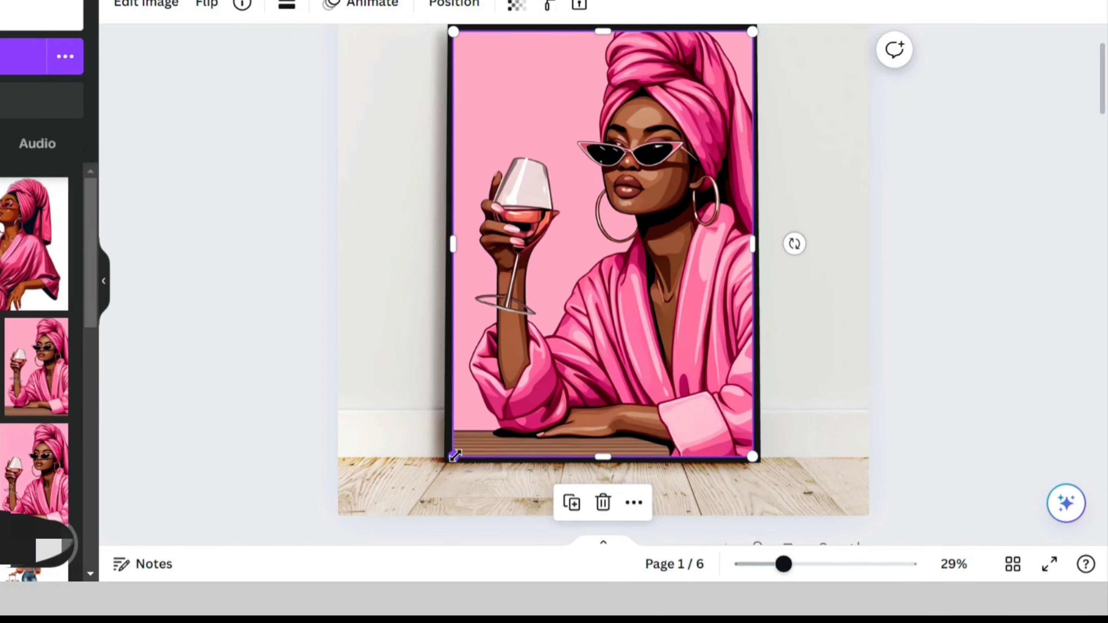
pyautogui.moveTo(453, 456); pyautogui.dragTo(453, 456)
pyautogui.click(1027, 406)
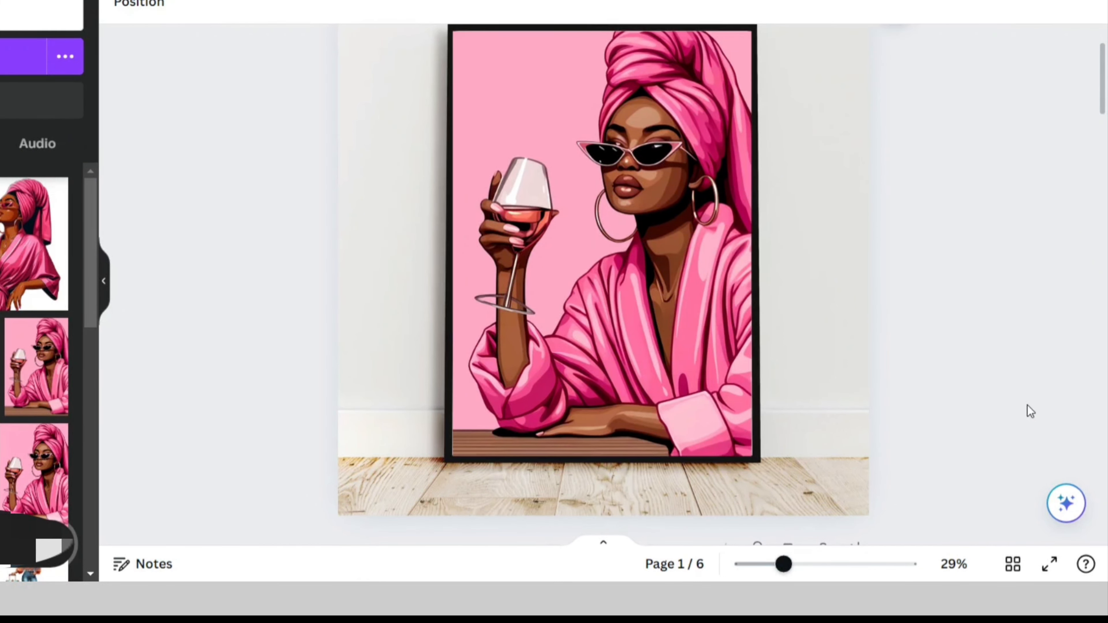
pyautogui.scroll(2, 969, 406)
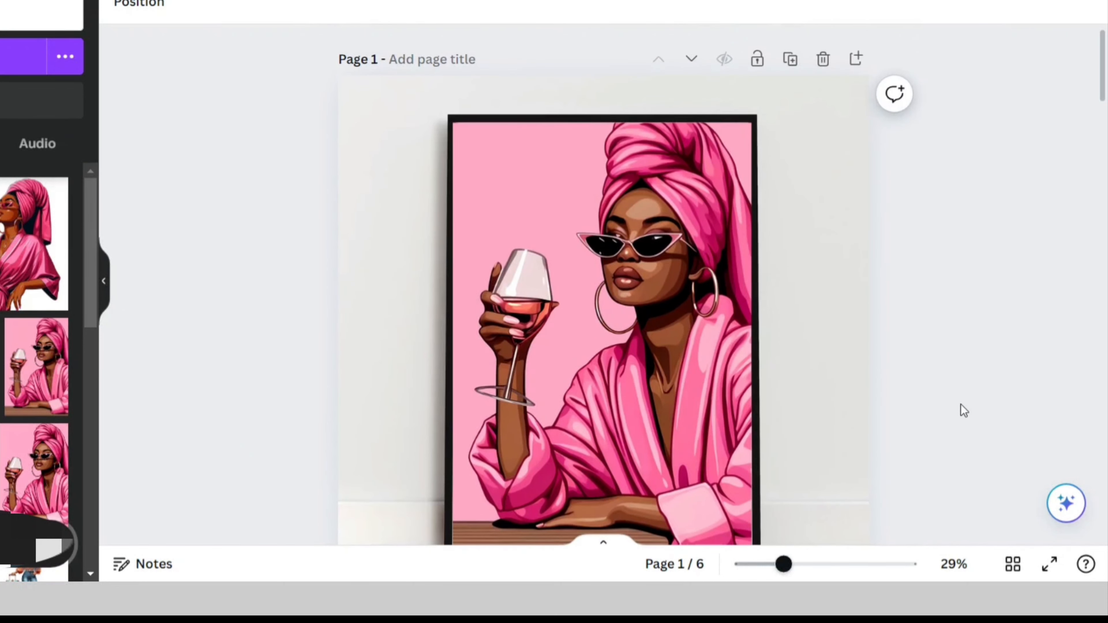
pyautogui.scroll(-2, 964, 411)
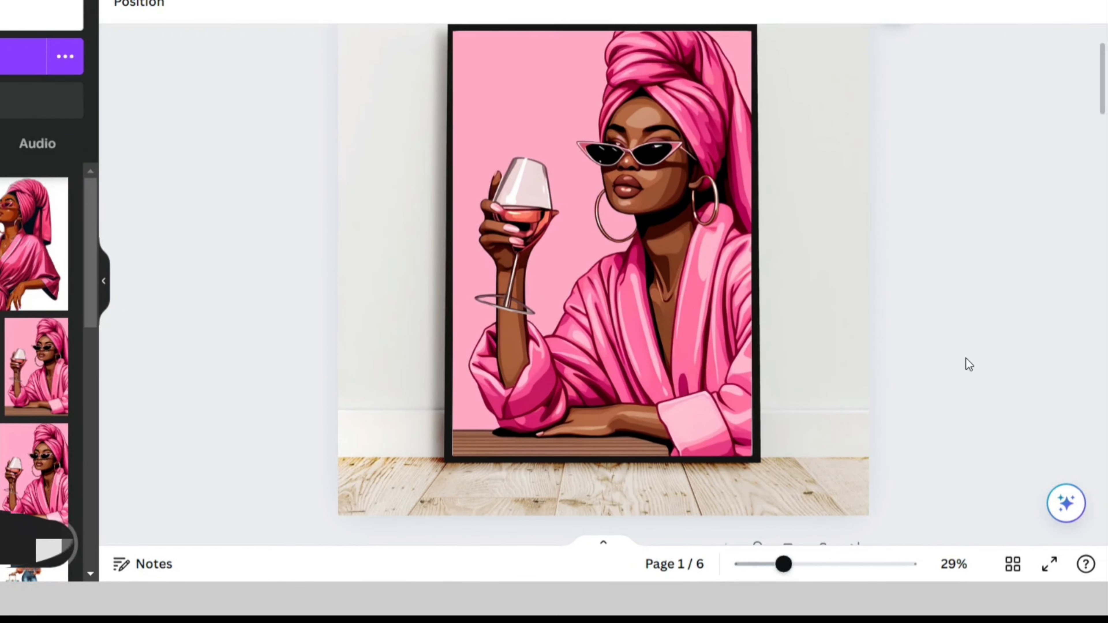
# Copy the fitted artwork from page 1 and paste it onto the framed mockup on page 2.
pyautogui.click(569, 310)
pyautogui.rightClick(583, 310)
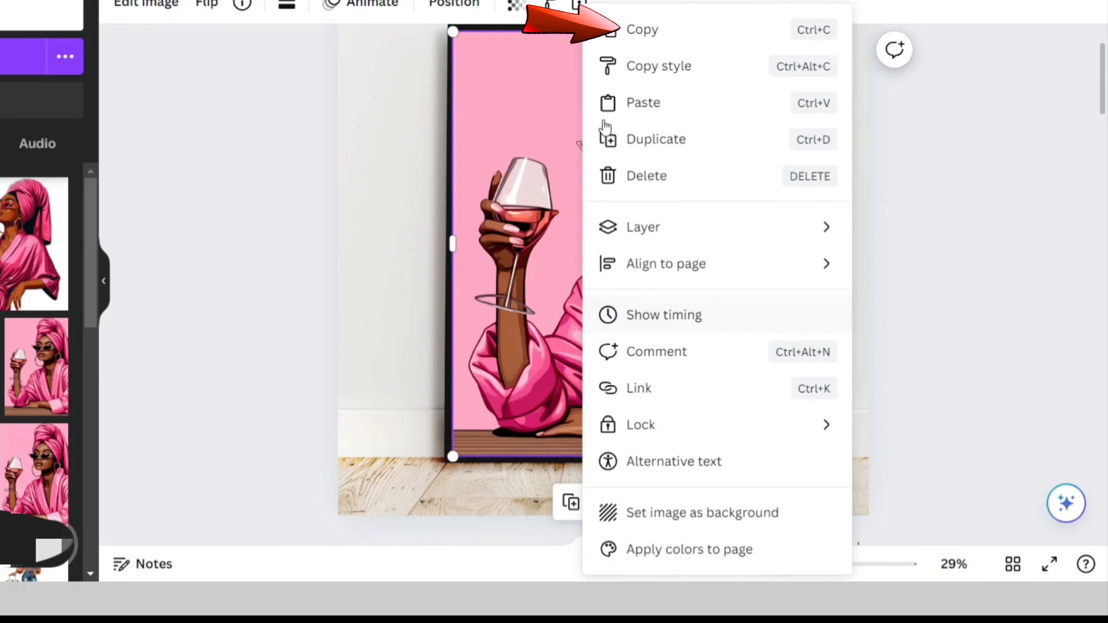
pyautogui.click(637, 28)
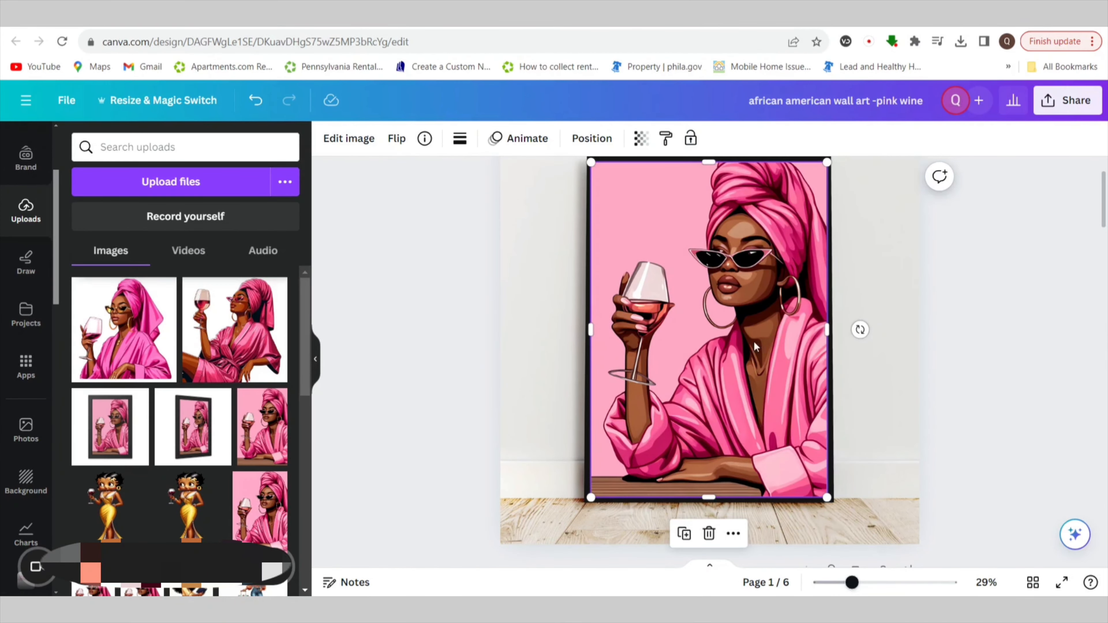
pyautogui.scroll(-10, 743, 403)
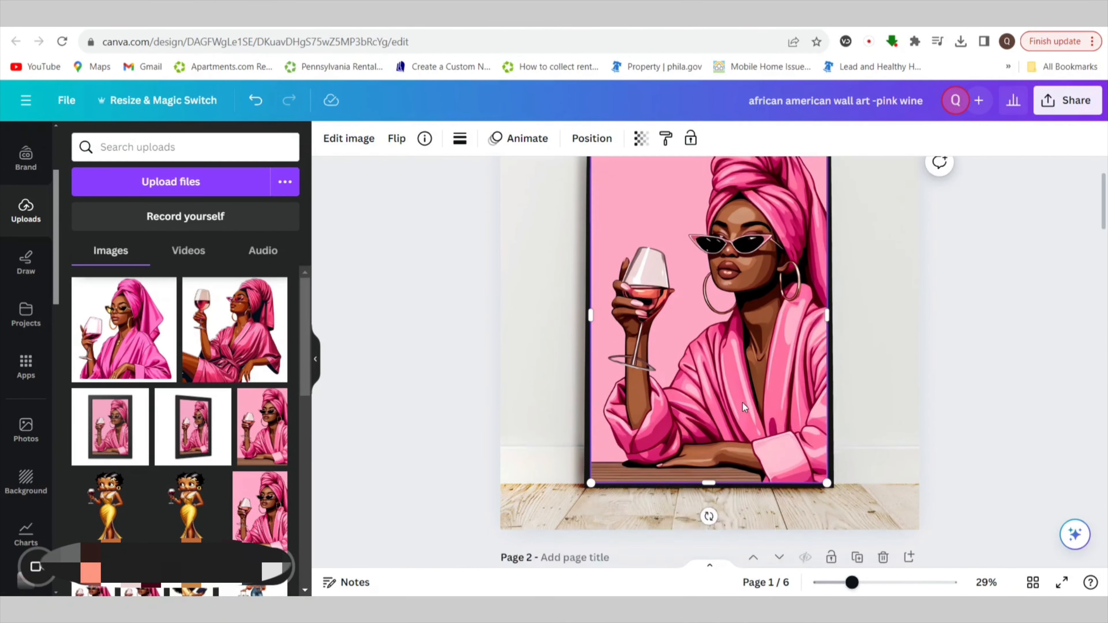
pyautogui.rightClick(716, 386)
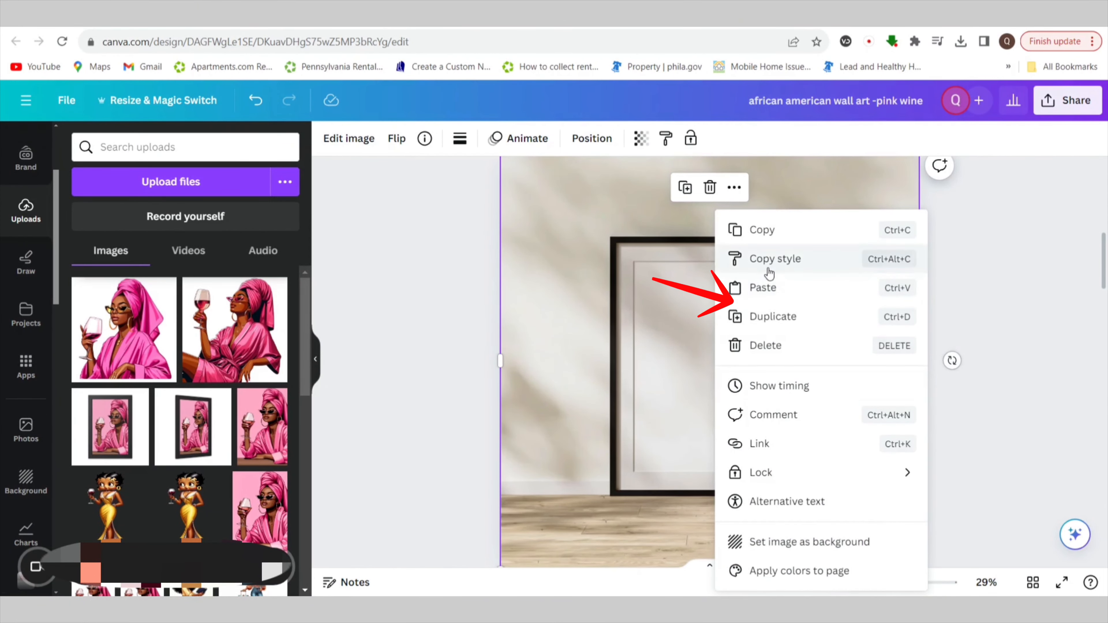
pyautogui.click(755, 287)
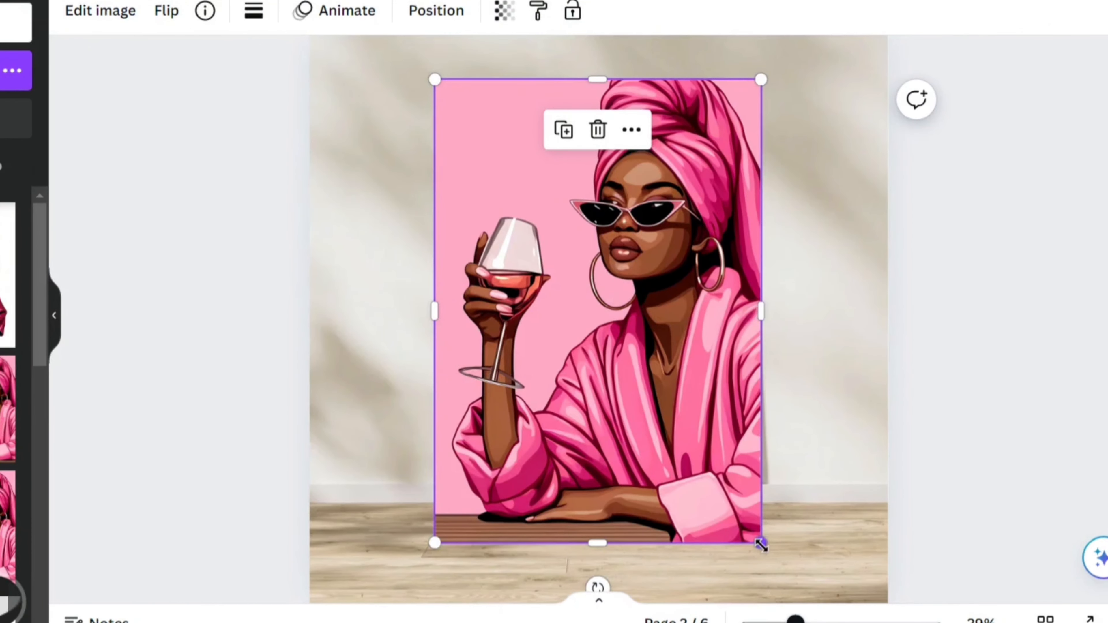
# Shrink the pasted artwork on page 2, align it to the frame's upper-left inner corner and scale it to the opening's height.
pyautogui.moveTo(827, 524); pyautogui.dragTo(746, 408)
pyautogui.moveTo(592, 300); pyautogui.dragTo(626, 376)
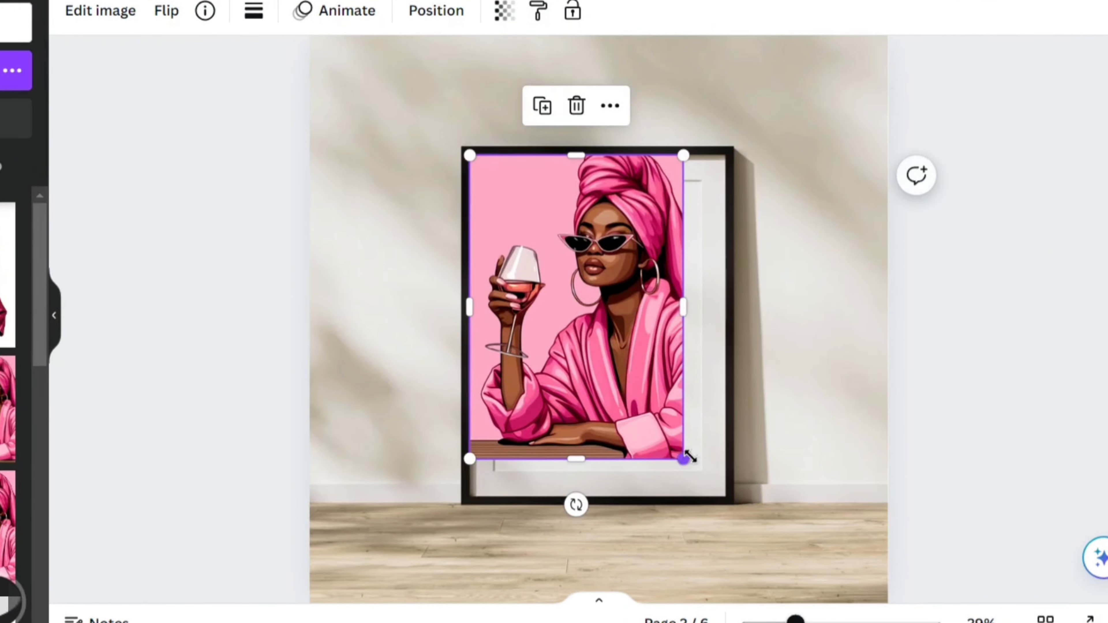
pyautogui.moveTo(685, 458); pyautogui.dragTo(715, 495)
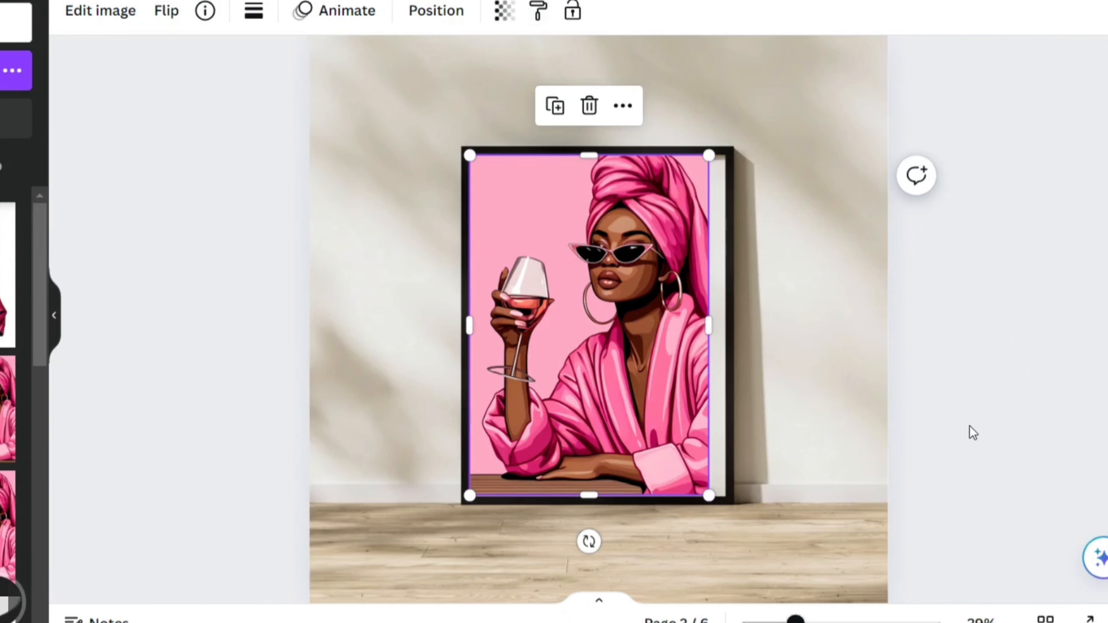
# Compare with the mockup on page 1, and widen the artwork on page 2 to the frame's right inner edge.
pyautogui.scroll(5, 971, 432)
pyautogui.scroll(6, 971, 432)
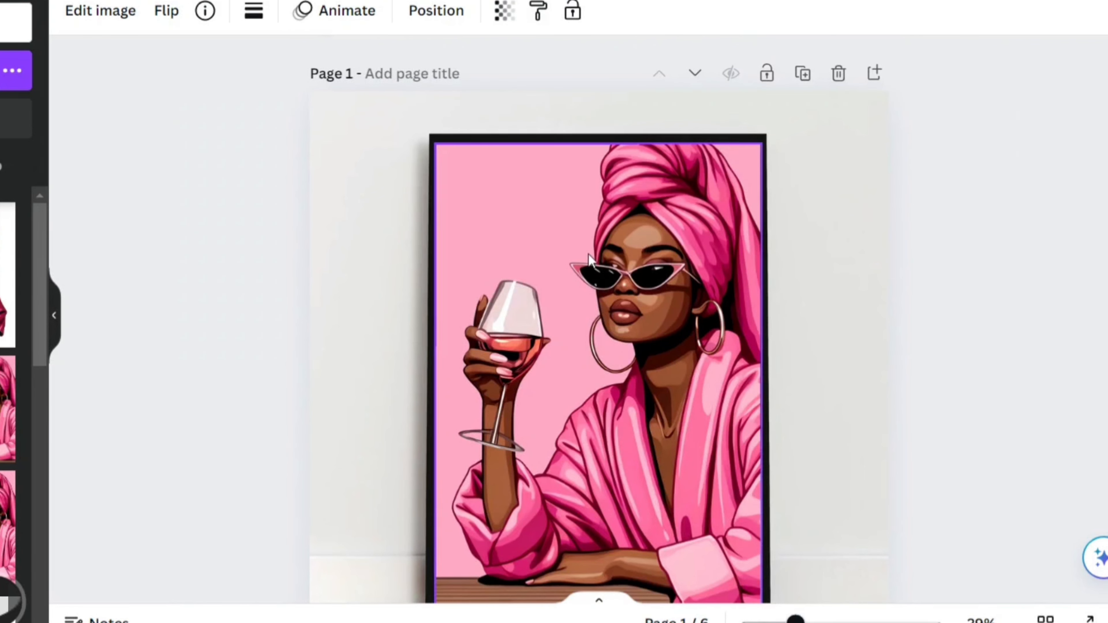
pyautogui.scroll(-2, 668, 392)
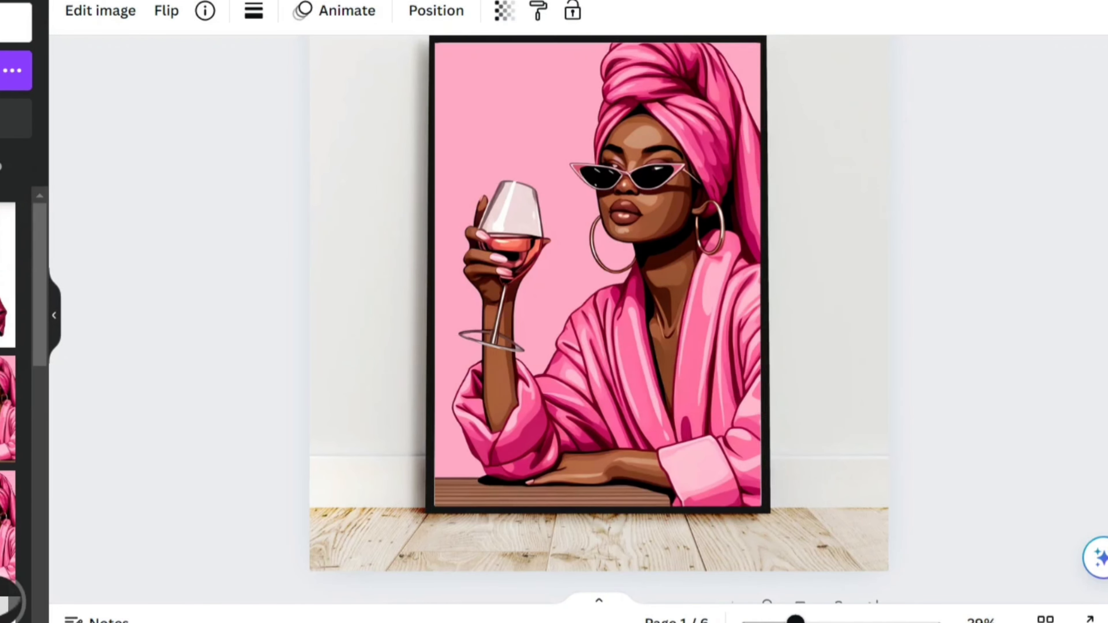
pyautogui.scroll(2, 666, 297)
pyautogui.scroll(-10, 666, 297)
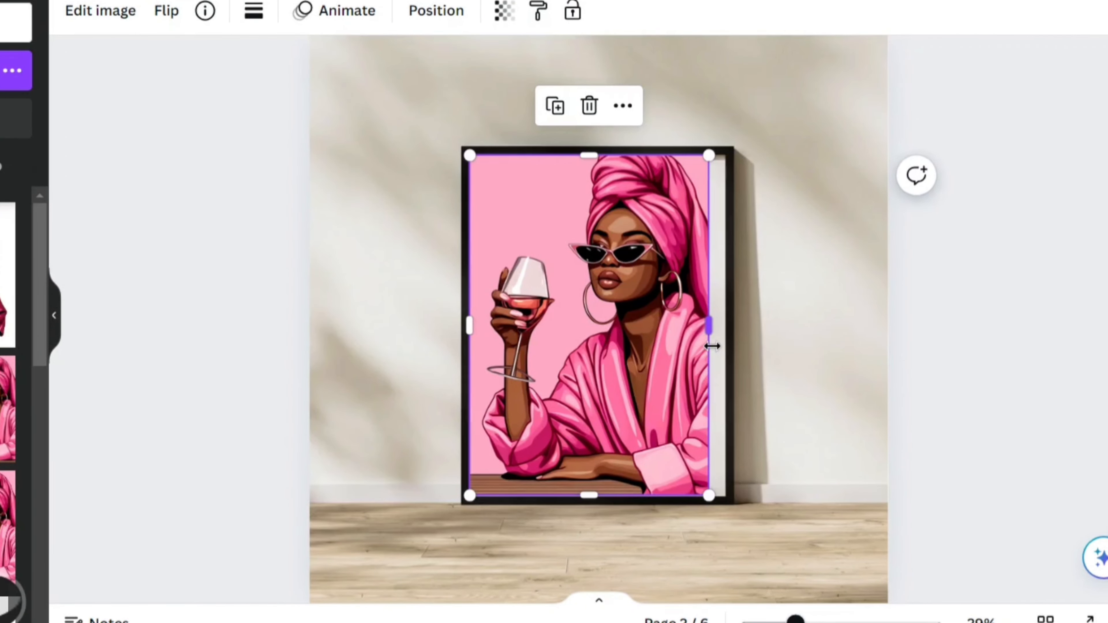
pyautogui.moveTo(708, 332); pyautogui.dragTo(726, 333)
pyautogui.click(991, 395)
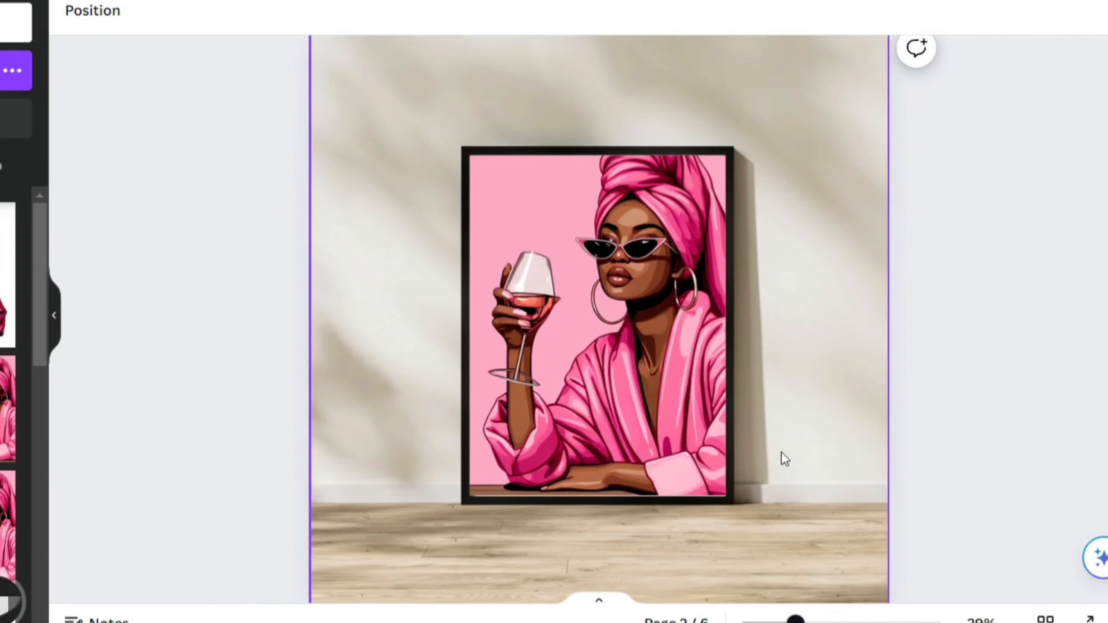
# Reposition the artwork on page 2 and lengthen it at its lower edge to cover the frame's opening.
pyautogui.click(683, 466)
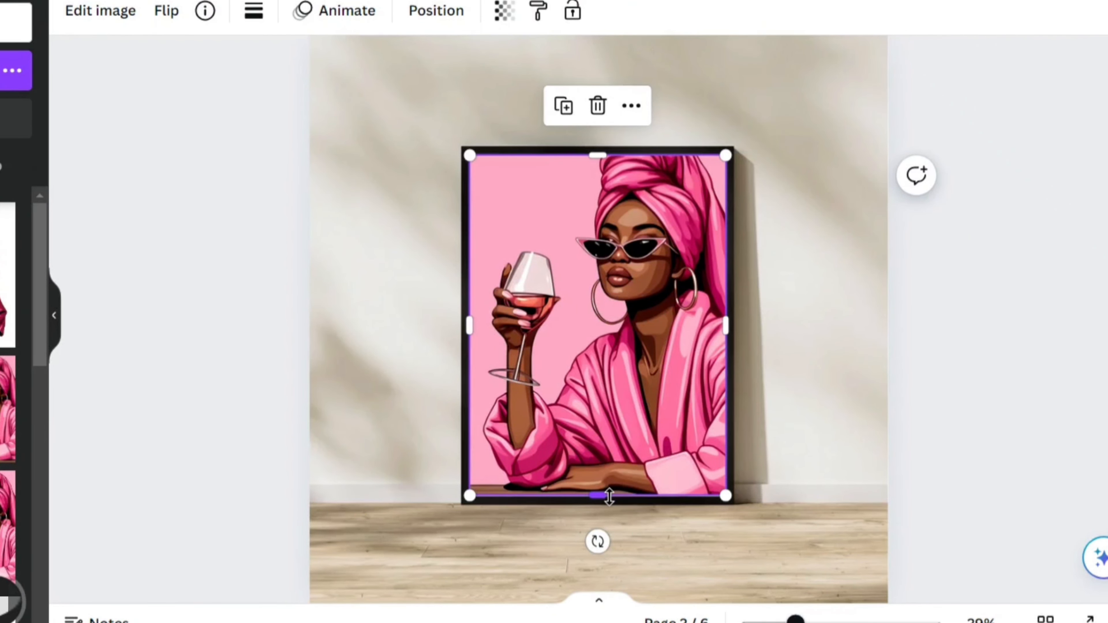
pyautogui.moveTo(627, 426); pyautogui.dragTo(627, 426)
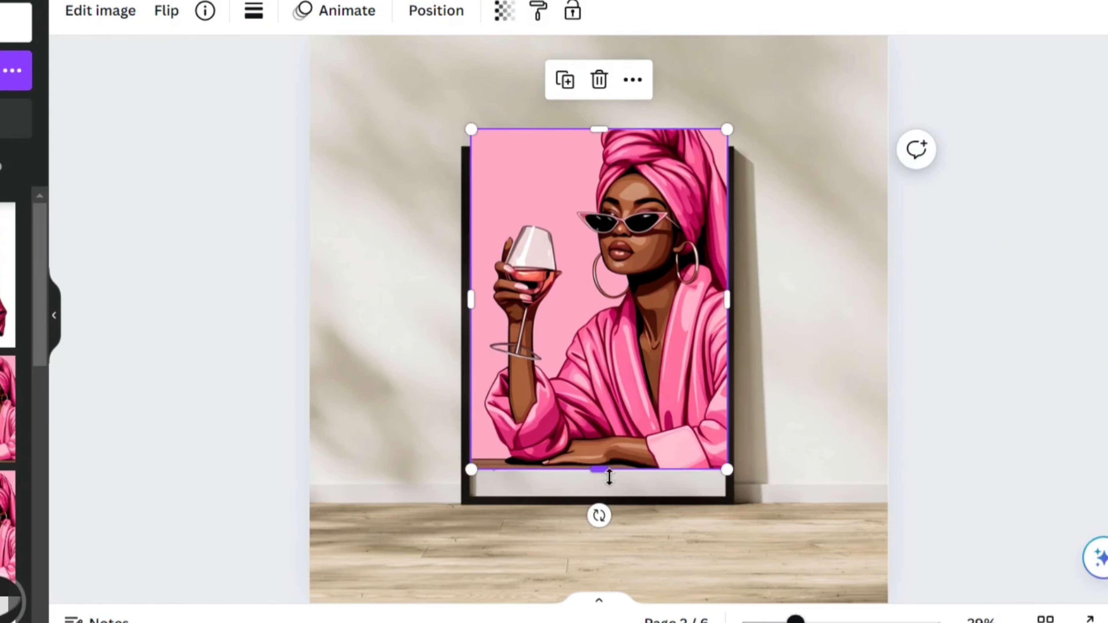
pyautogui.moveTo(599, 470); pyautogui.dragTo(599, 478)
pyautogui.moveTo(605, 427); pyautogui.dragTo(600, 445)
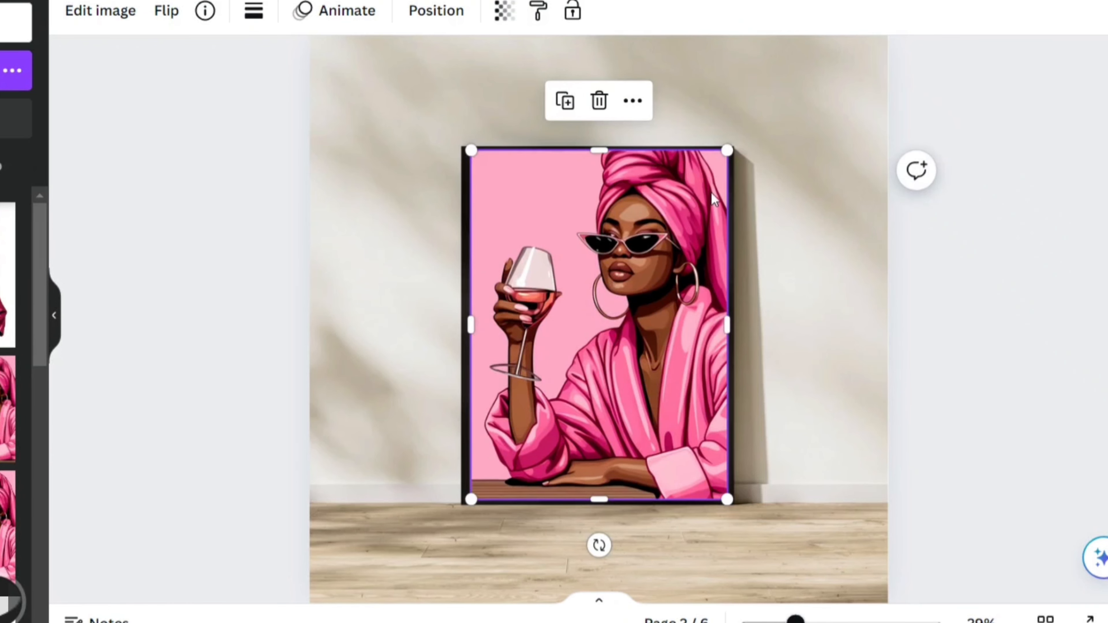
# Scale down the artwork on page 2 from its upper-right corner, and adjust its position, top edge and right side against the frame.
pyautogui.moveTo(729, 152); pyautogui.dragTo(717, 166)
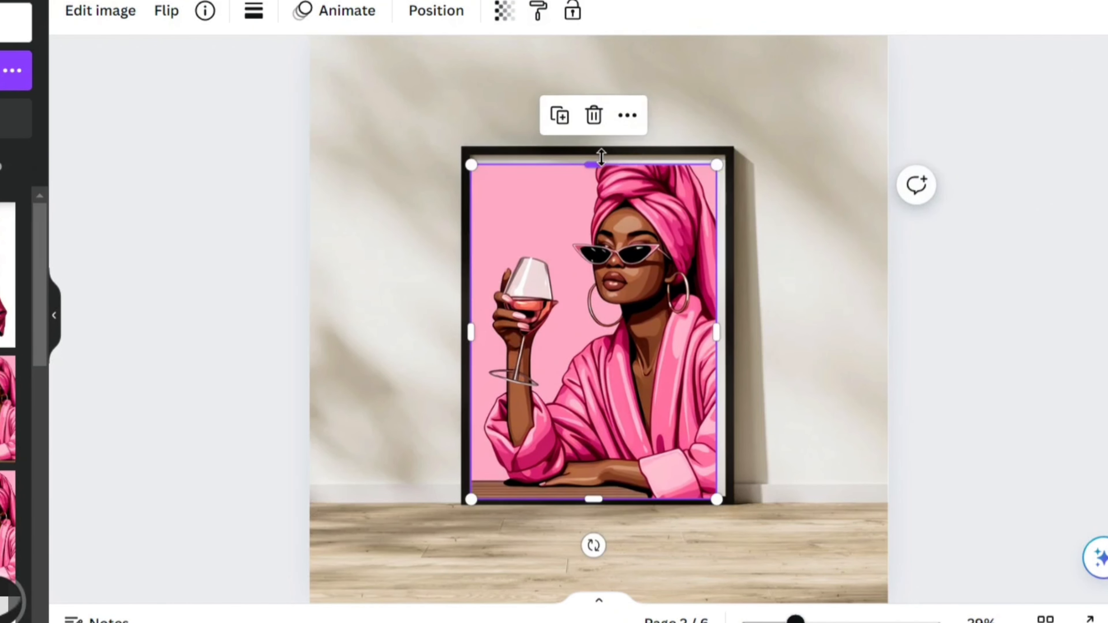
pyautogui.moveTo(594, 162)
pyautogui.mouseDown()
pyautogui.moveTo(593, 142)
pyautogui.moveTo(591, 151)
pyautogui.mouseUp()
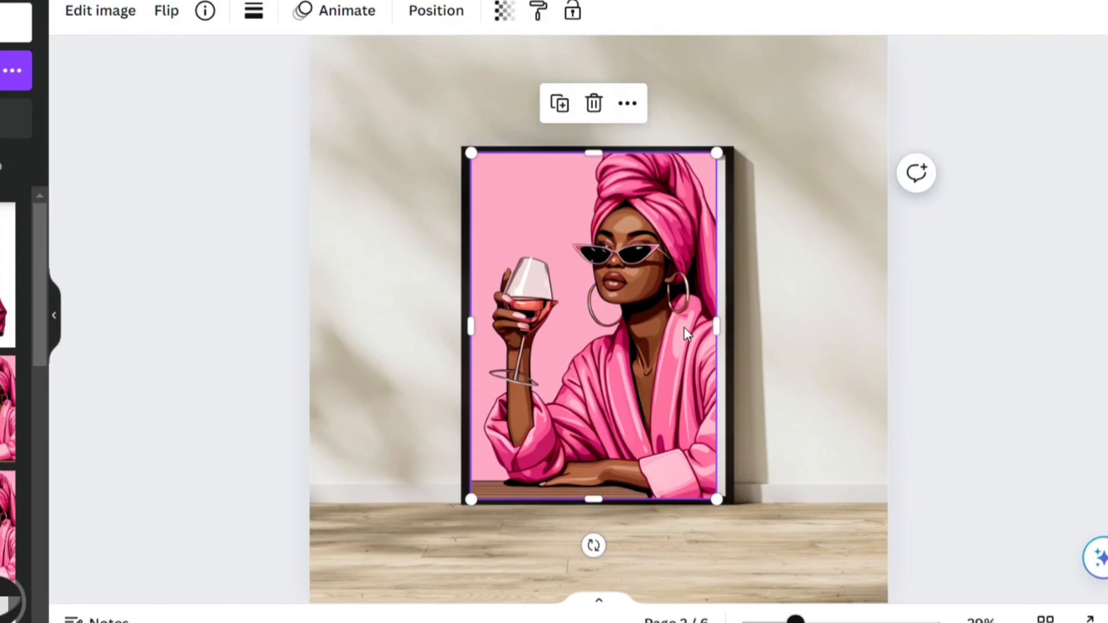
pyautogui.moveTo(685, 328)
pyautogui.mouseDown()
pyautogui.moveTo(695, 329)
pyautogui.moveTo(686, 341)
pyautogui.mouseUp()
pyautogui.moveTo(602, 159); pyautogui.dragTo(601, 149)
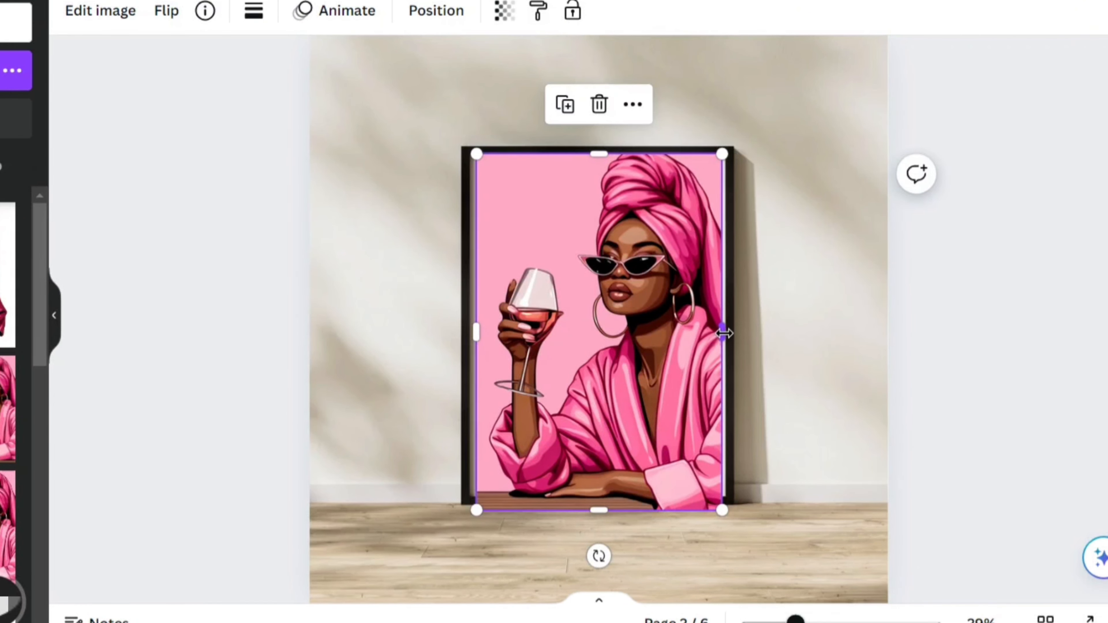
pyautogui.moveTo(724, 333); pyautogui.dragTo(726, 334)
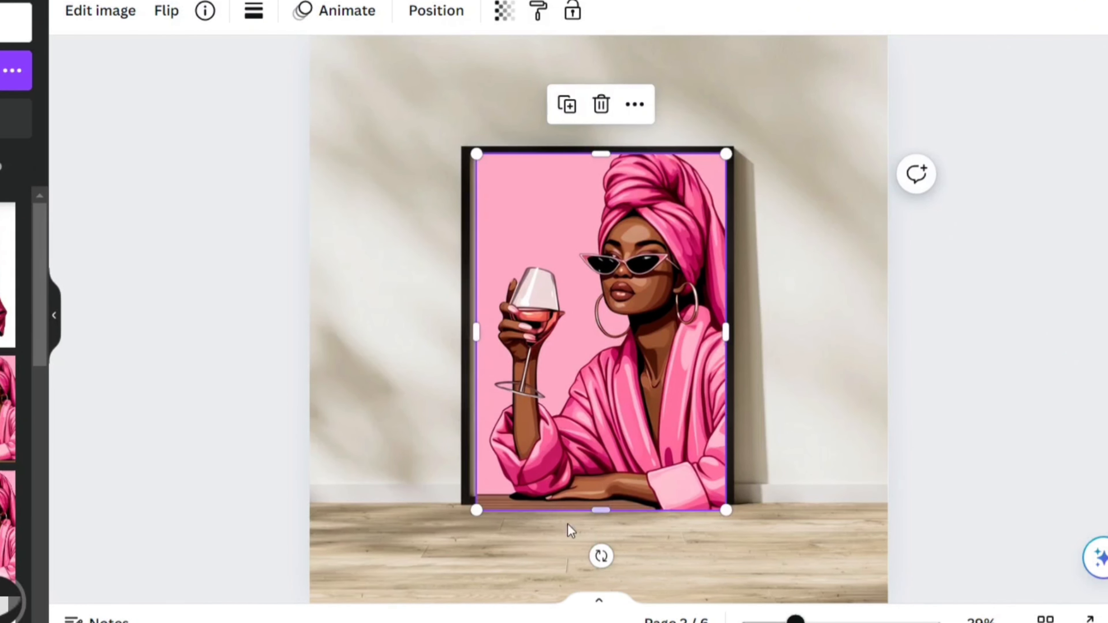
pyautogui.moveTo(601, 510); pyautogui.dragTo(567, 435)
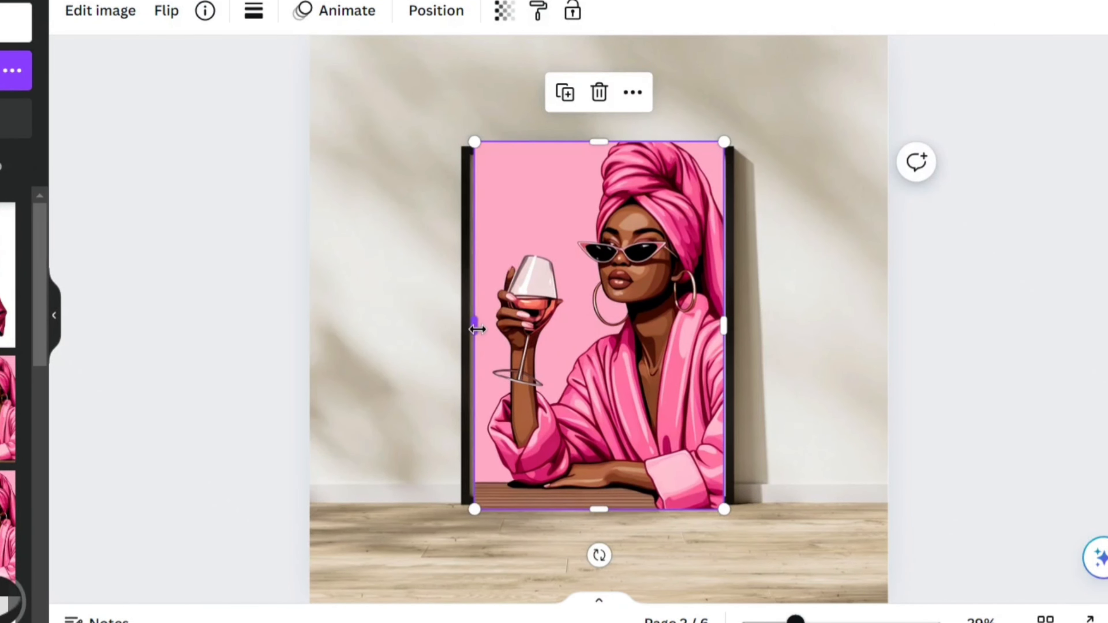
# Refit the left, upper and right sides of the artwork on page 2 and trim its lower edge to the frame opening.
pyautogui.moveTo(478, 330); pyautogui.dragTo(470, 326)
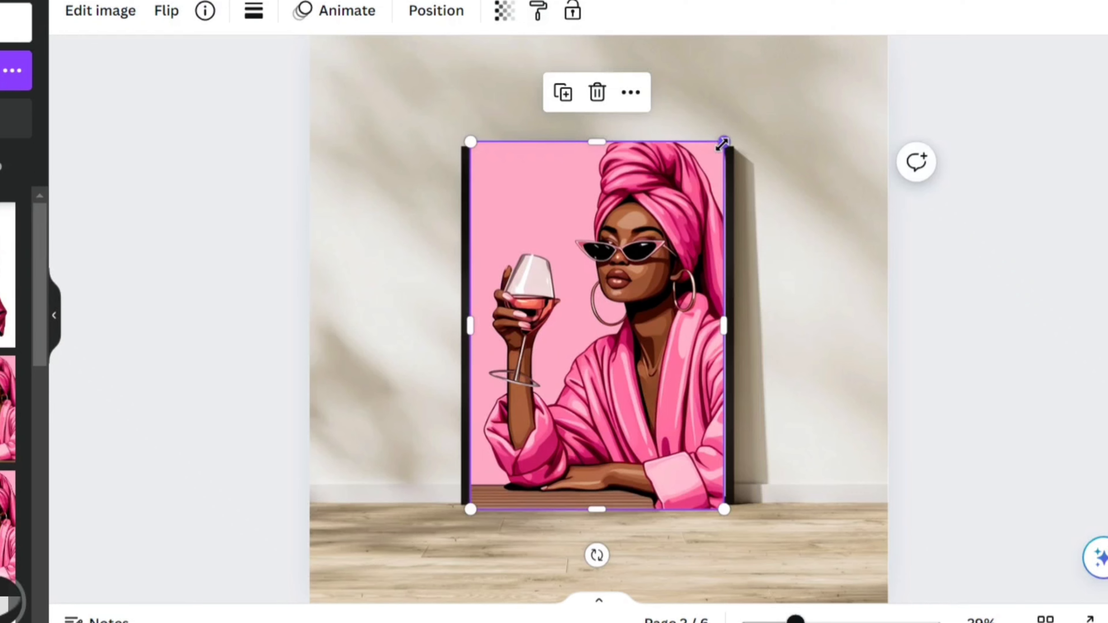
pyautogui.moveTo(722, 144); pyautogui.dragTo(713, 153)
pyautogui.moveTo(714, 335); pyautogui.dragTo(722, 336)
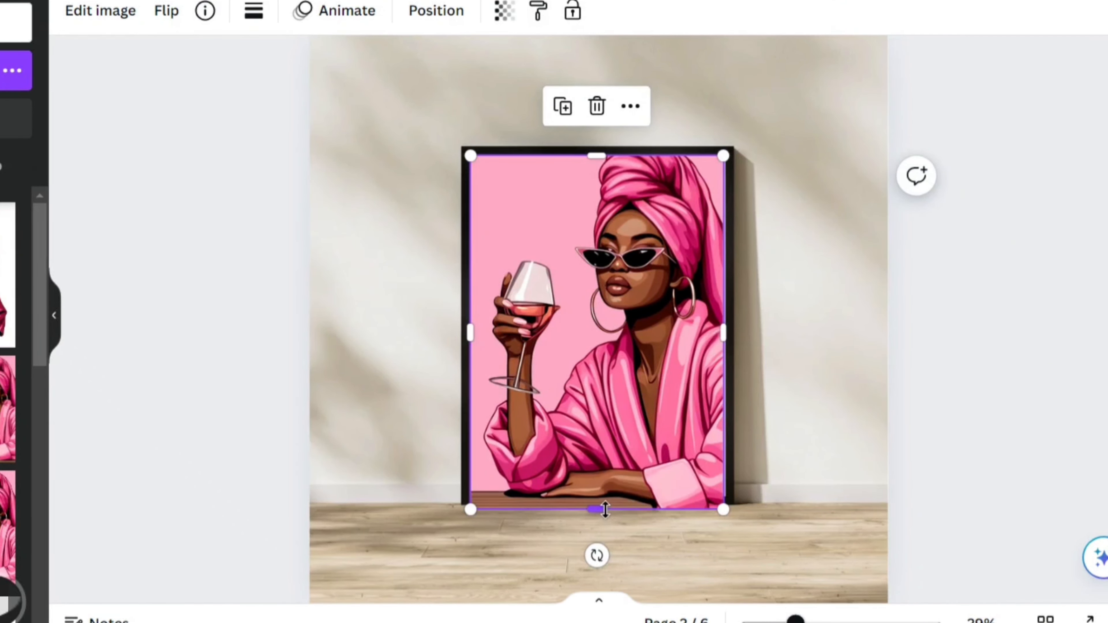
pyautogui.moveTo(597, 510); pyautogui.dragTo(604, 501)
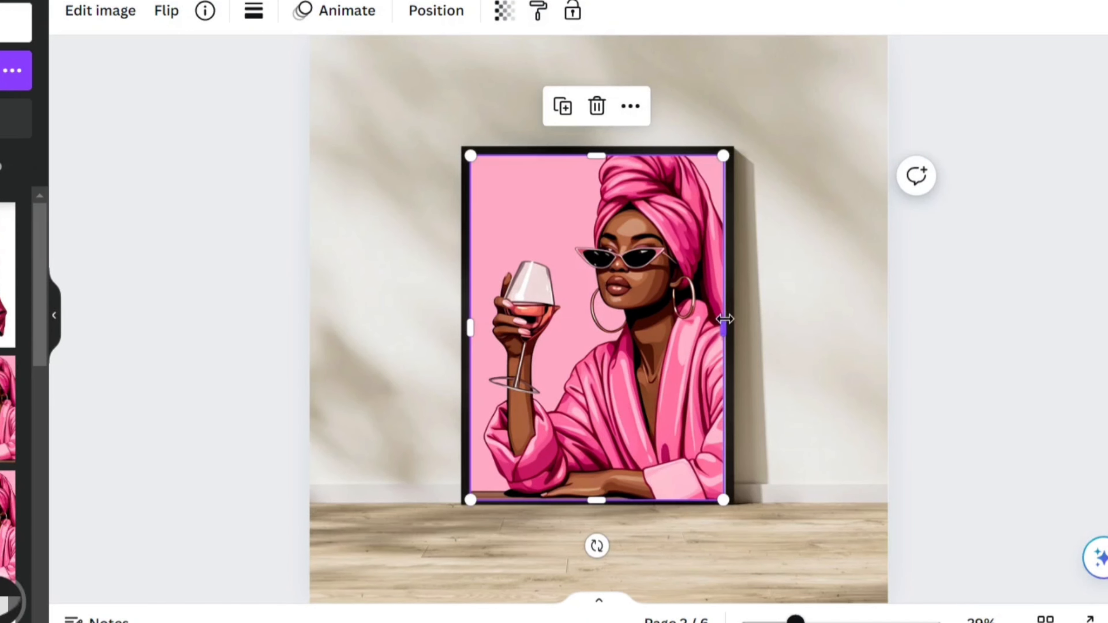
pyautogui.click(1032, 416)
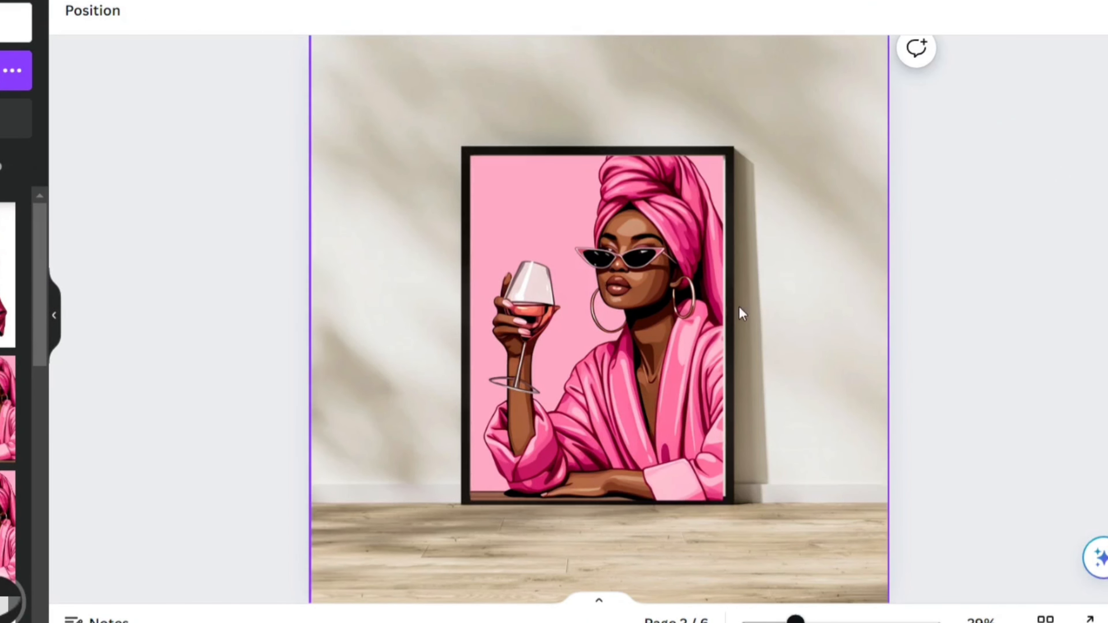
# Widen the artwork on page 2 slightly to close the thin gap along the frame's right inner edge.
pyautogui.click(708, 318)
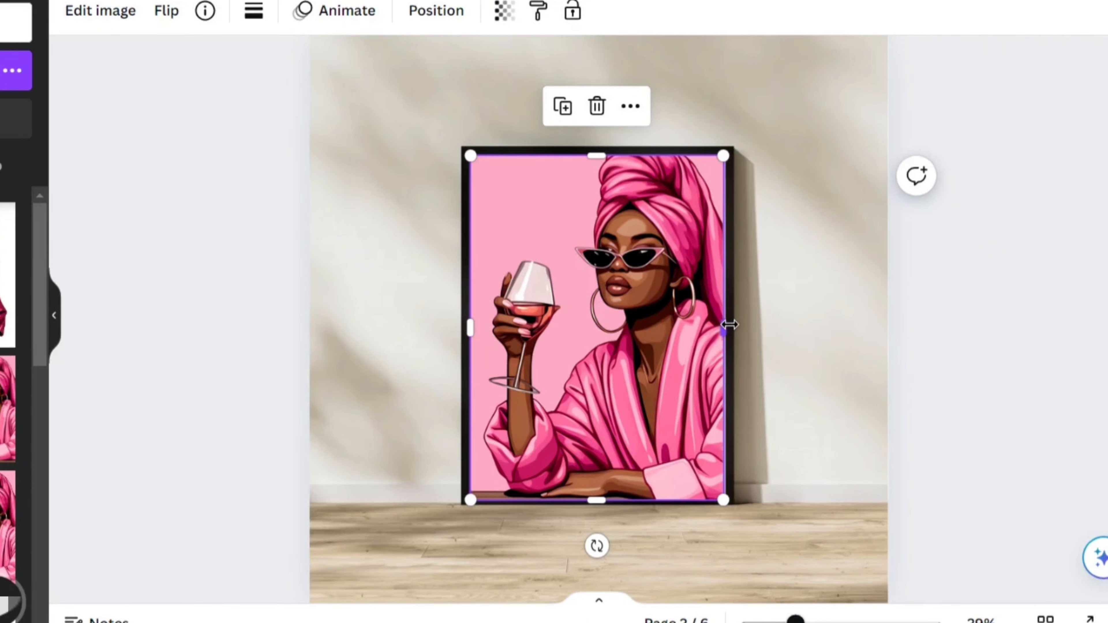
pyautogui.moveTo(731, 325); pyautogui.dragTo(732, 322)
pyautogui.click(1040, 395)
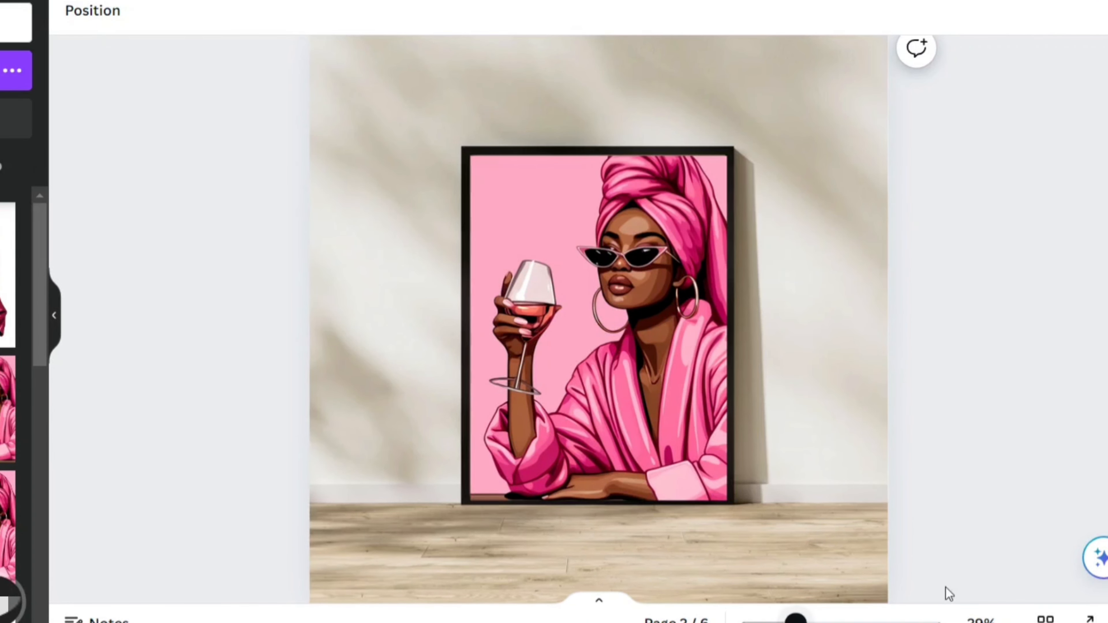
# Copy the artwork from page 1 again and paste it onto the blank framed mockup on page 3.
pyautogui.scroll(-5, 987, 457)
pyautogui.scroll(-5, 987, 457)
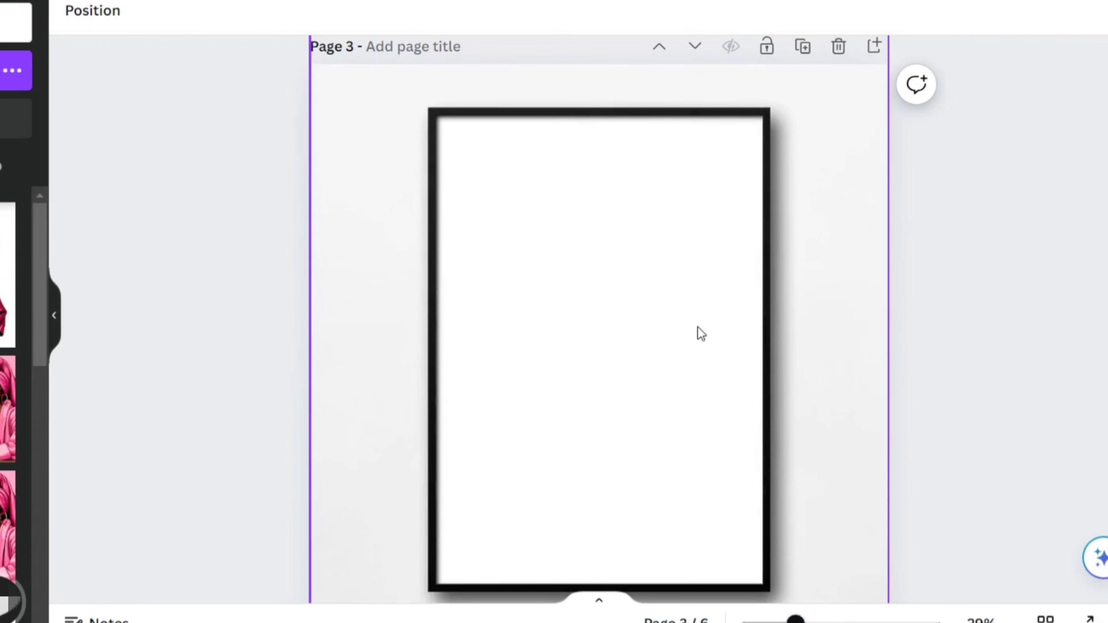
pyautogui.scroll(10, 1042, 436)
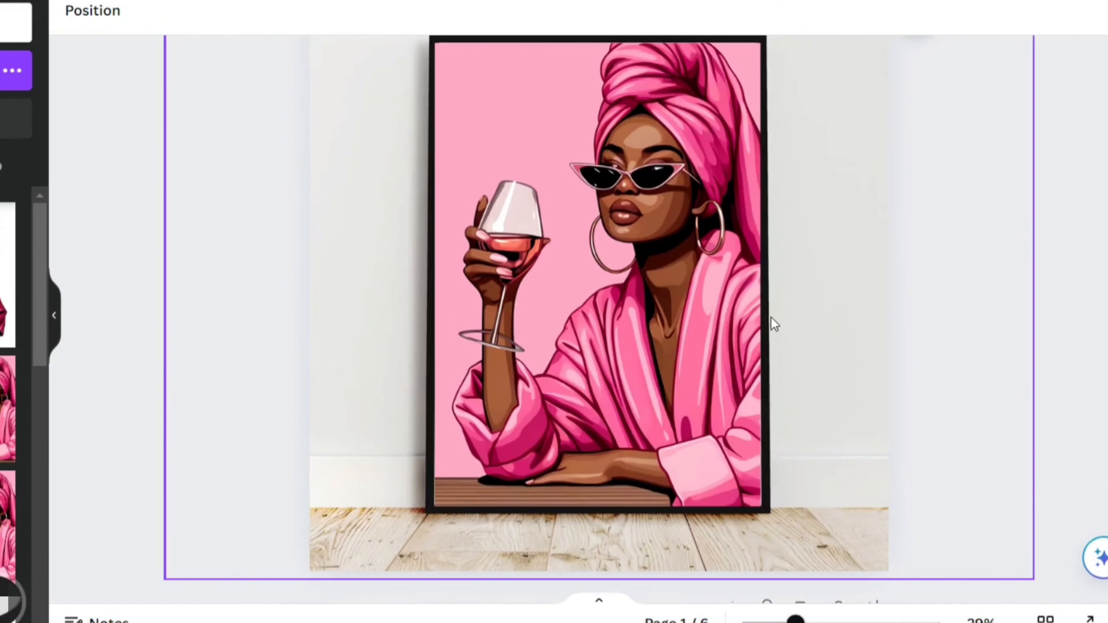
pyautogui.rightClick(644, 315)
pyautogui.click(700, 38)
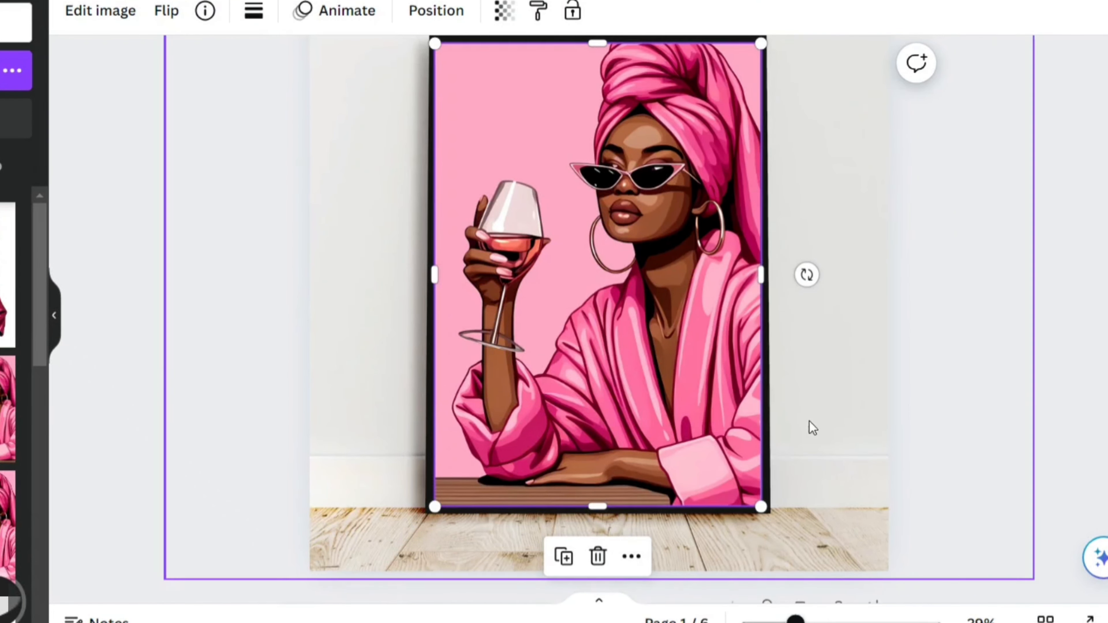
pyautogui.scroll(-6, 808, 420)
pyautogui.scroll(-10, 809, 434)
pyautogui.rightClick(594, 332)
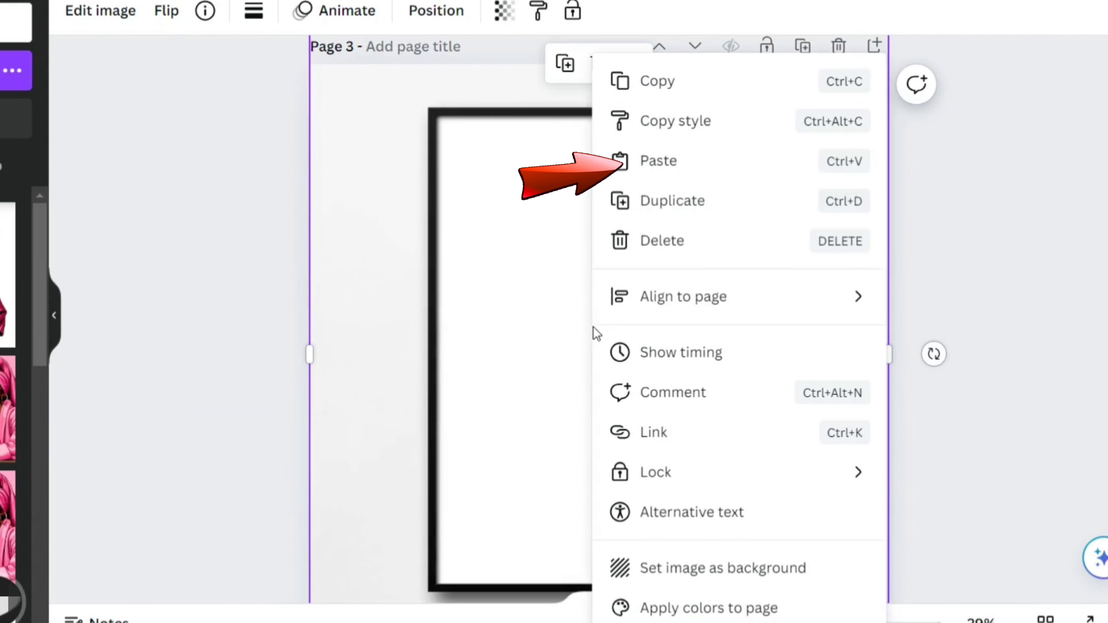
pyautogui.click(647, 162)
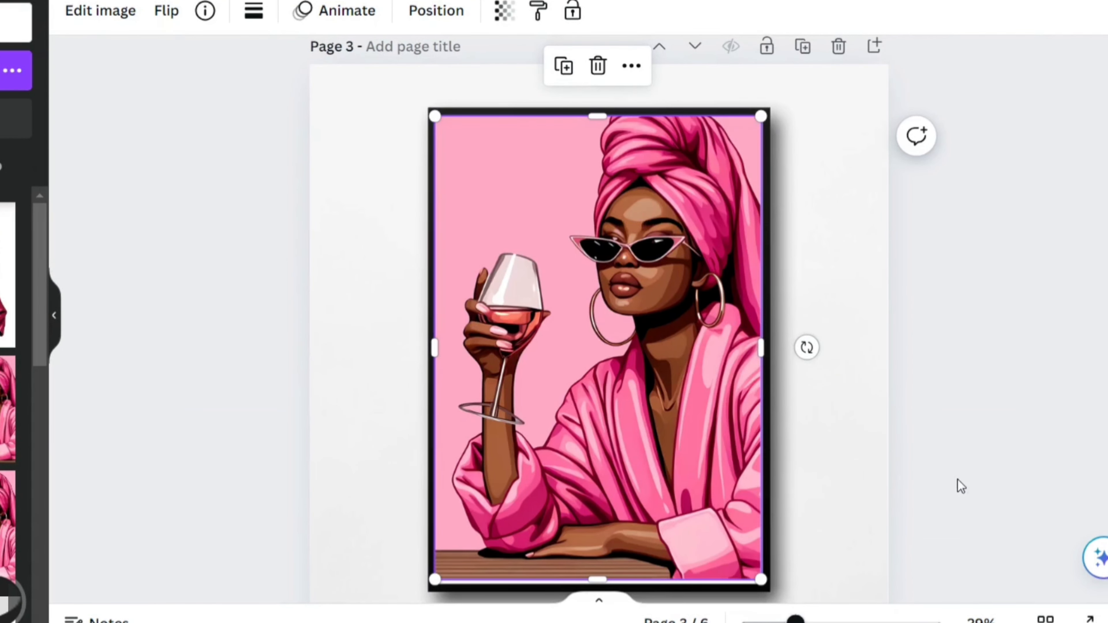
# Extend the lower edge of the artwork on page 3 down to the frame's lower inner edge.
pyautogui.scroll(-3, 725, 462)
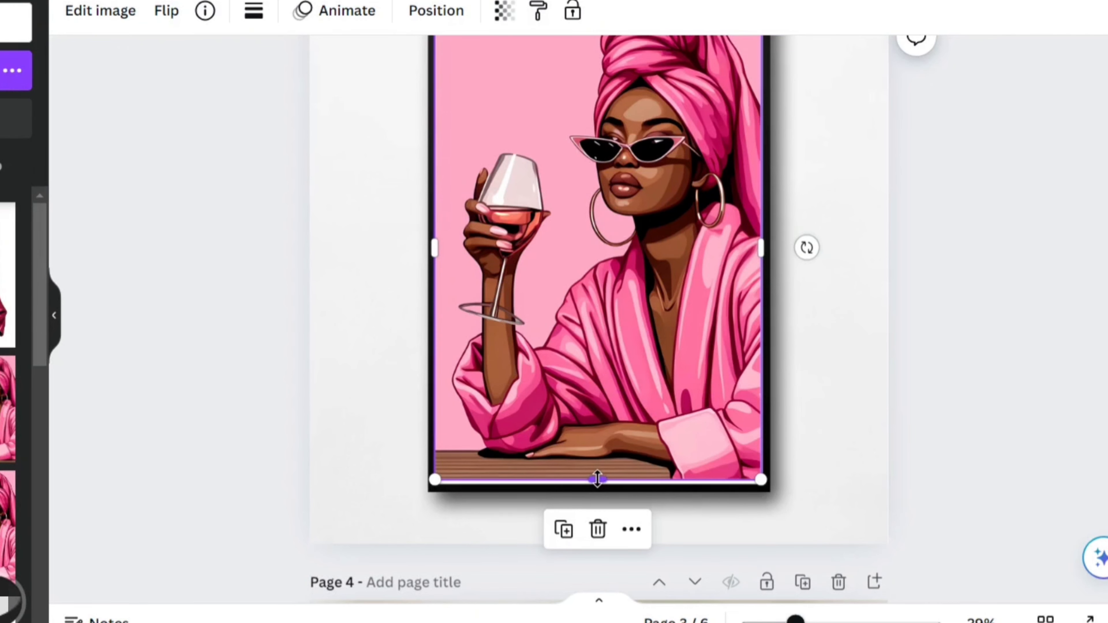
pyautogui.moveTo(598, 482); pyautogui.dragTo(599, 486)
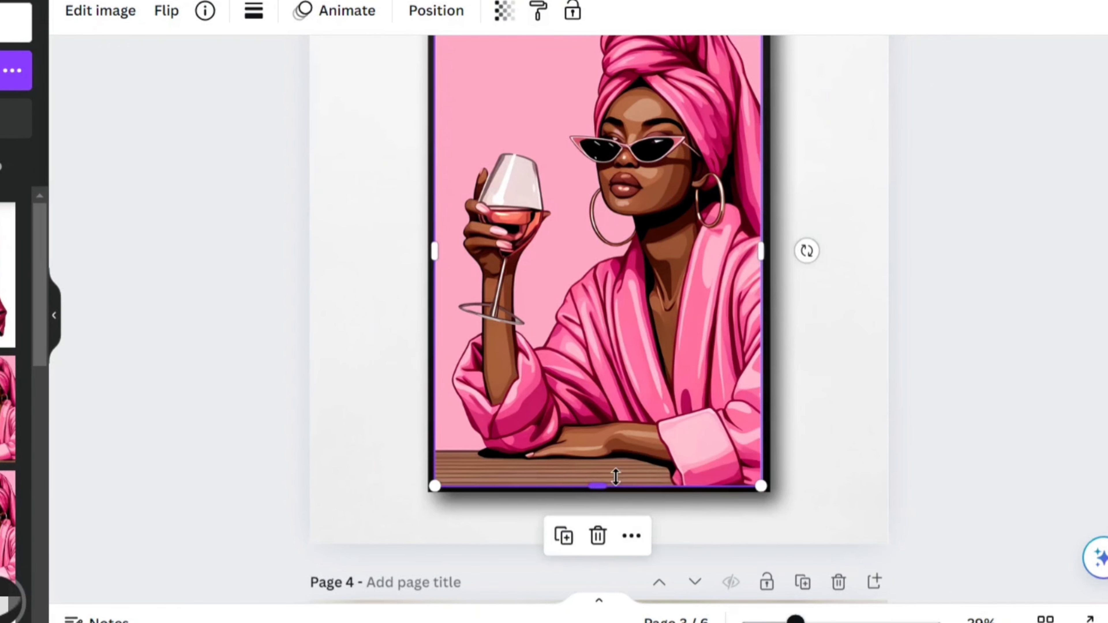
pyautogui.click(968, 446)
# Scale the artwork on page 3 from its upper-right corner and refit its top and sides to the frame's inner edges.
pyautogui.scroll(3, 968, 446)
pyautogui.click(643, 282)
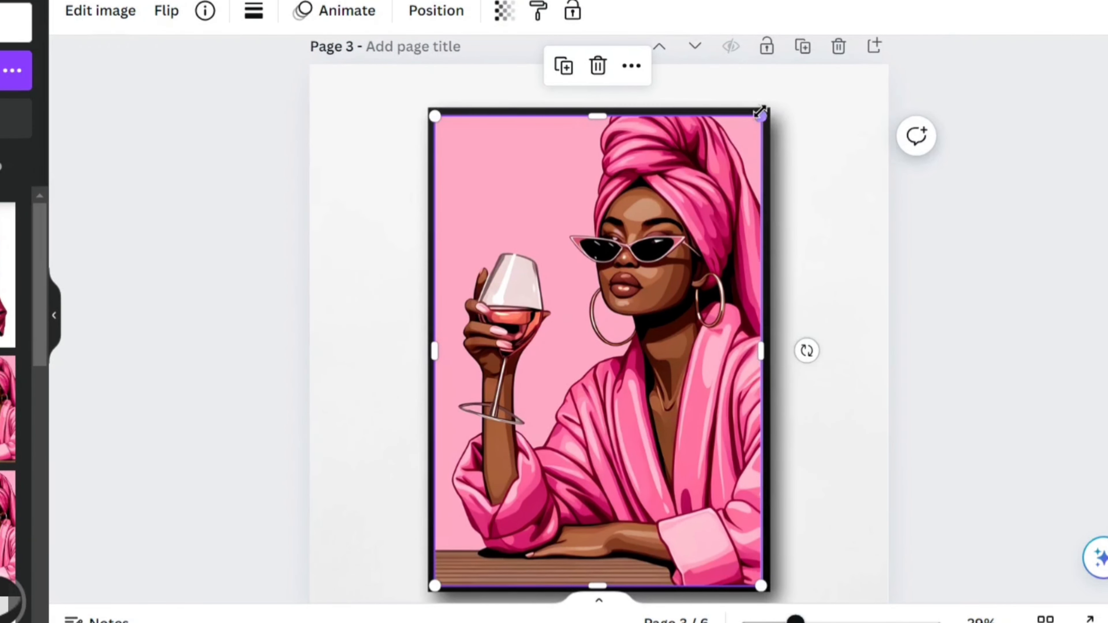
pyautogui.moveTo(763, 114); pyautogui.dragTo(747, 132)
pyautogui.moveTo(594, 132); pyautogui.dragTo(594, 114)
pyautogui.moveTo(685, 344); pyautogui.dragTo(760, 355)
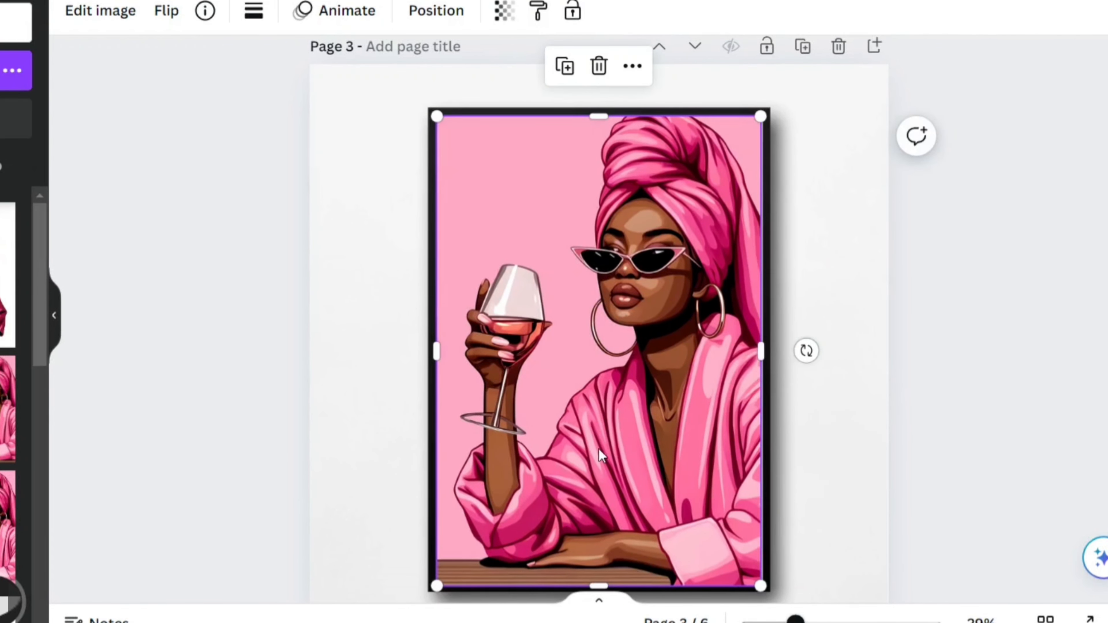
pyautogui.click(817, 546)
pyautogui.click(691, 464)
pyautogui.moveTo(764, 353); pyautogui.dragTo(764, 354)
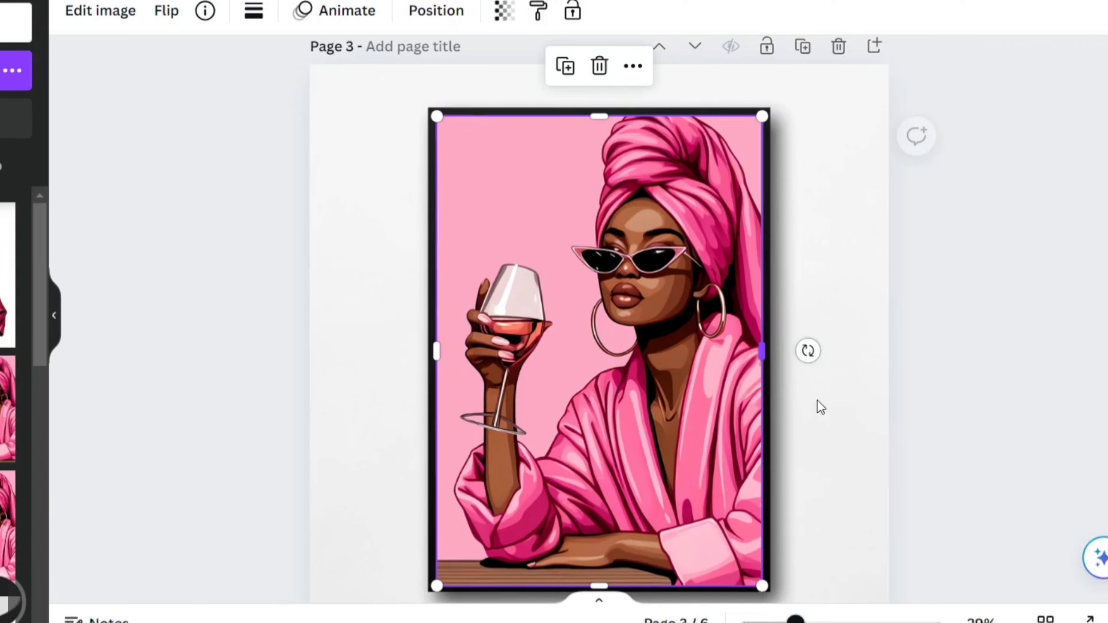
# Fine-tune the width of the artwork on page 3 so its right edge closes the gap to the frame's inner edge.
pyautogui.click(792, 505)
pyautogui.scroll(2, 943, 421)
pyautogui.scroll(-2, 943, 421)
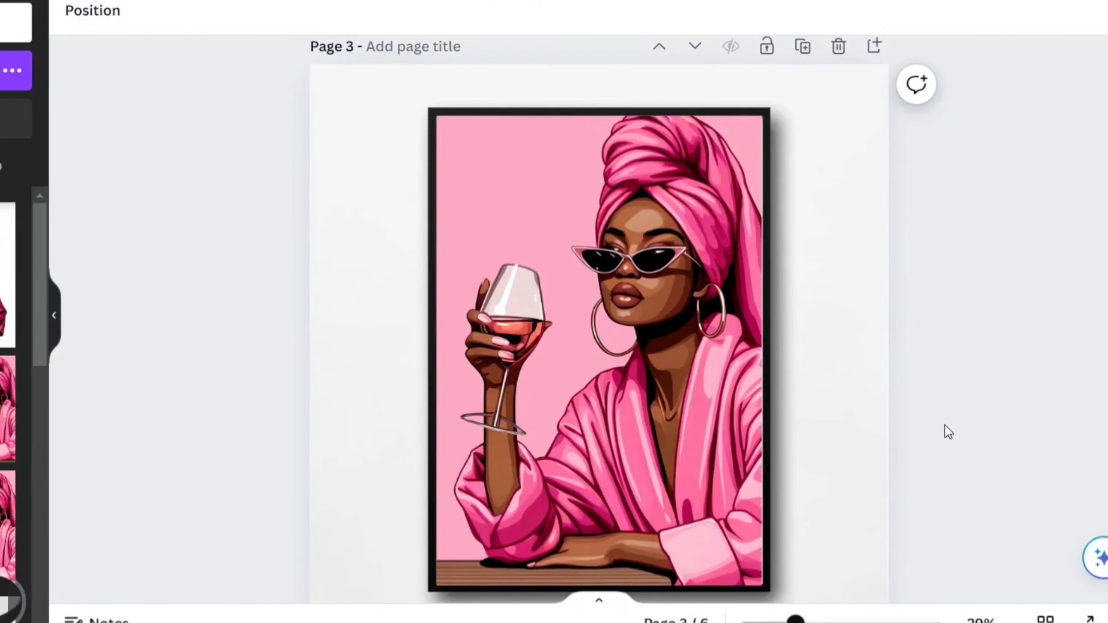
pyautogui.click(736, 337)
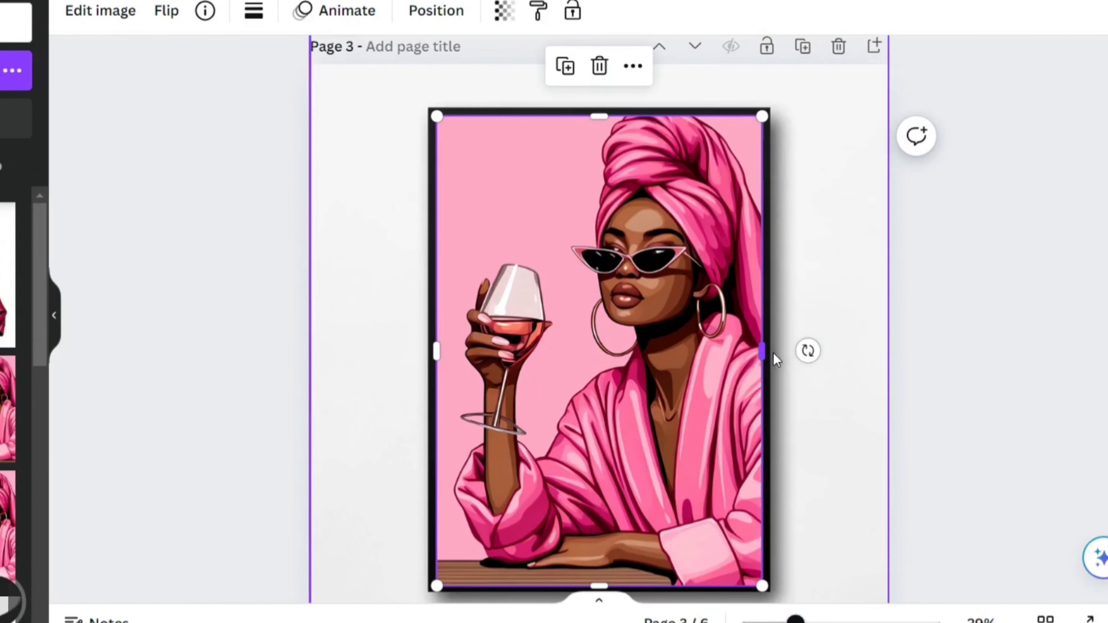
pyautogui.moveTo(769, 352); pyautogui.dragTo(769, 353)
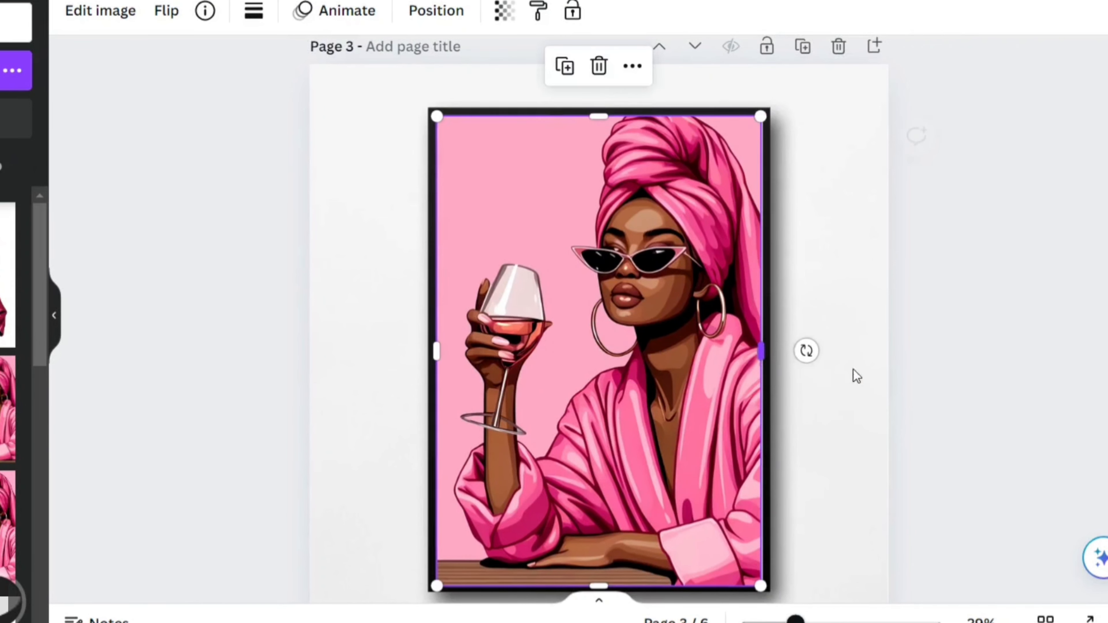
pyautogui.click(1030, 437)
pyautogui.click(756, 378)
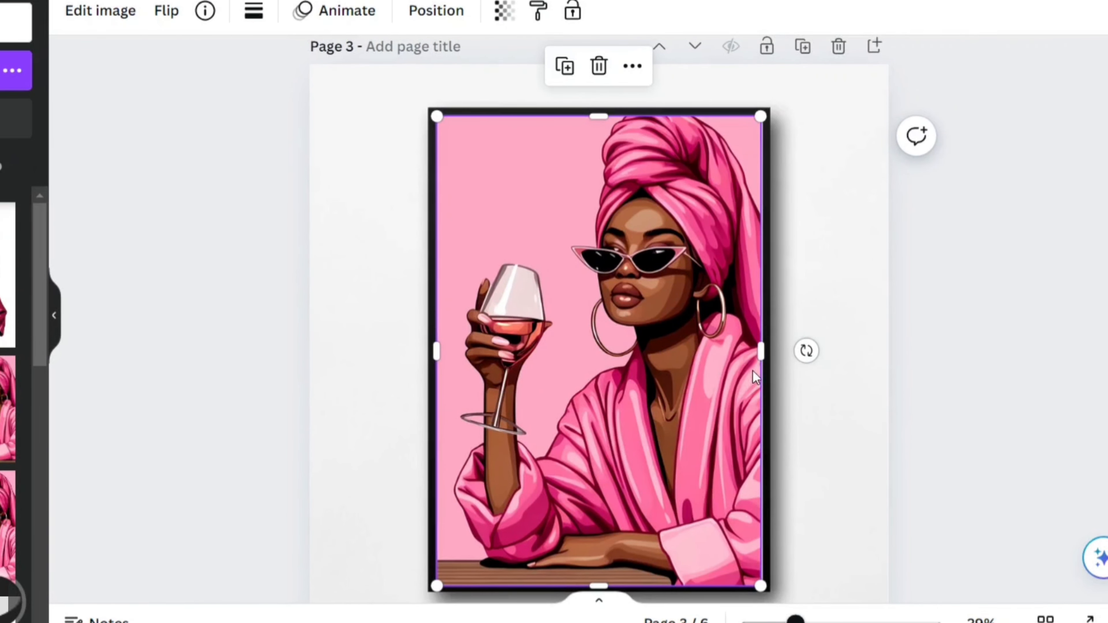
pyautogui.moveTo(763, 358); pyautogui.dragTo(767, 358)
pyautogui.click(1022, 481)
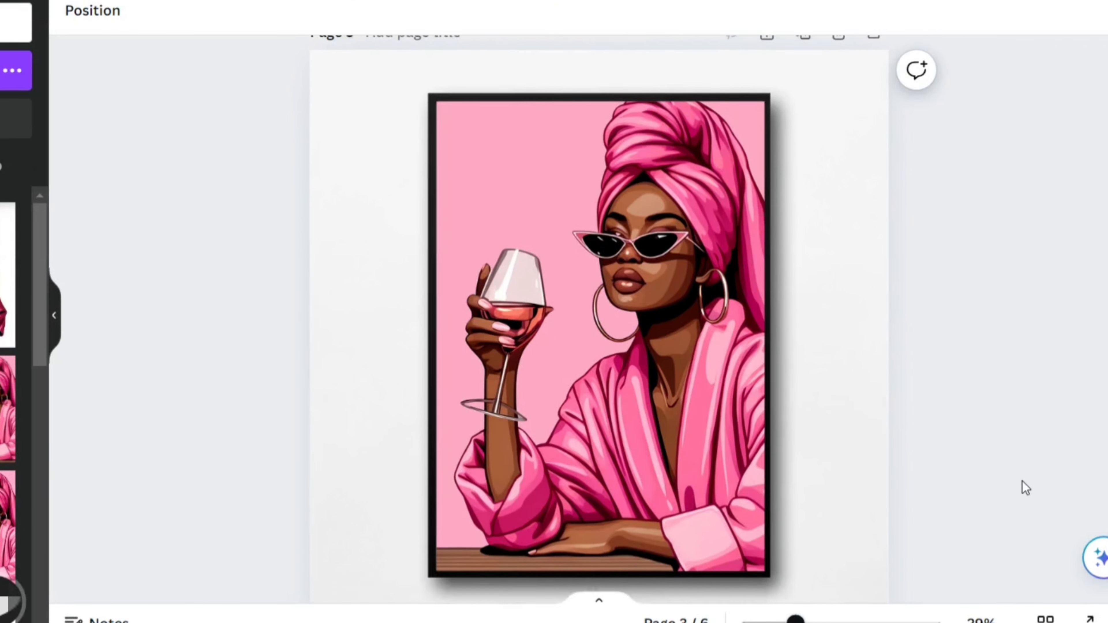
# Inspect the fit of the artwork in the framed mockup on page 3, including in full-screen view.
pyautogui.scroll(-5, 1022, 481)
pyautogui.scroll(7, 1015, 488)
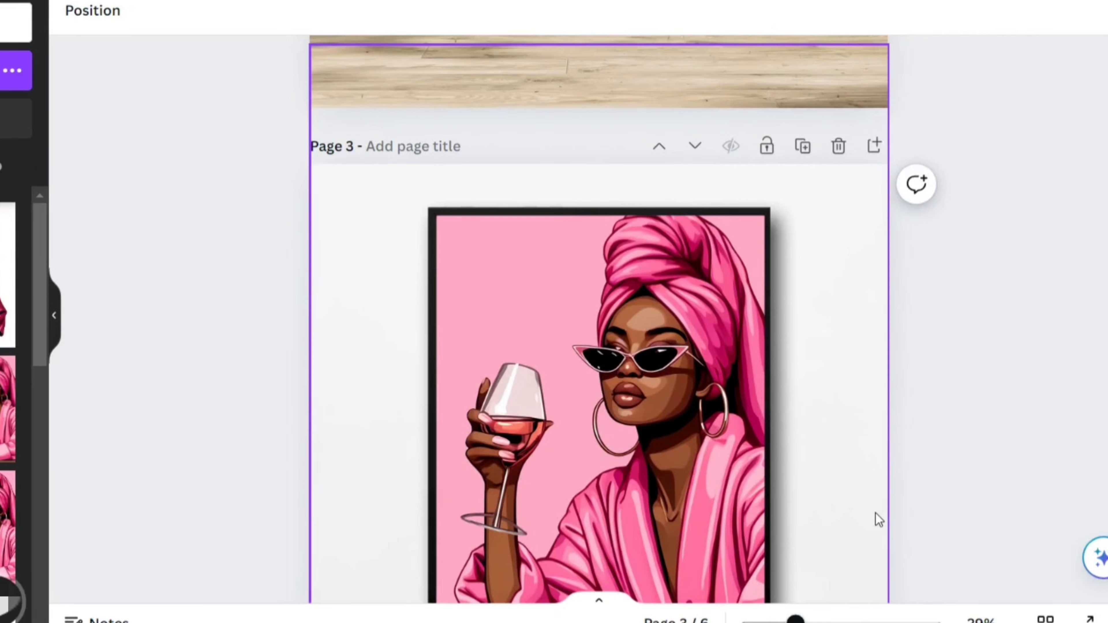
pyautogui.scroll(-4, 876, 513)
pyautogui.scroll(2, 875, 513)
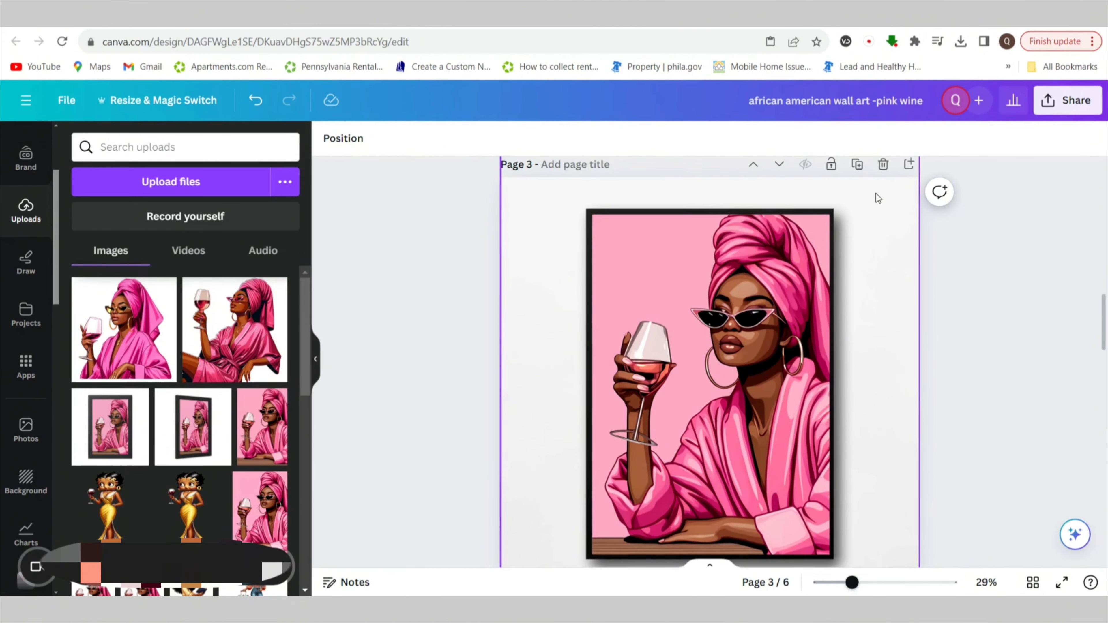
pyautogui.scroll(-3, 902, 314)
pyautogui.scroll(3, 898, 321)
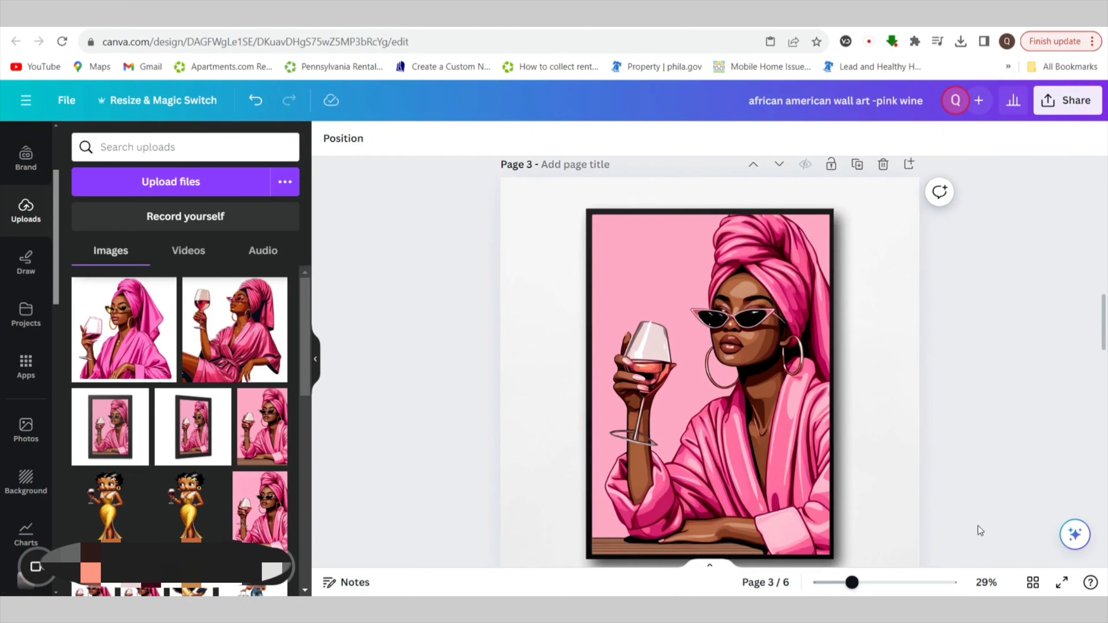
pyautogui.scroll(2, 928, 463)
pyautogui.click(878, 374)
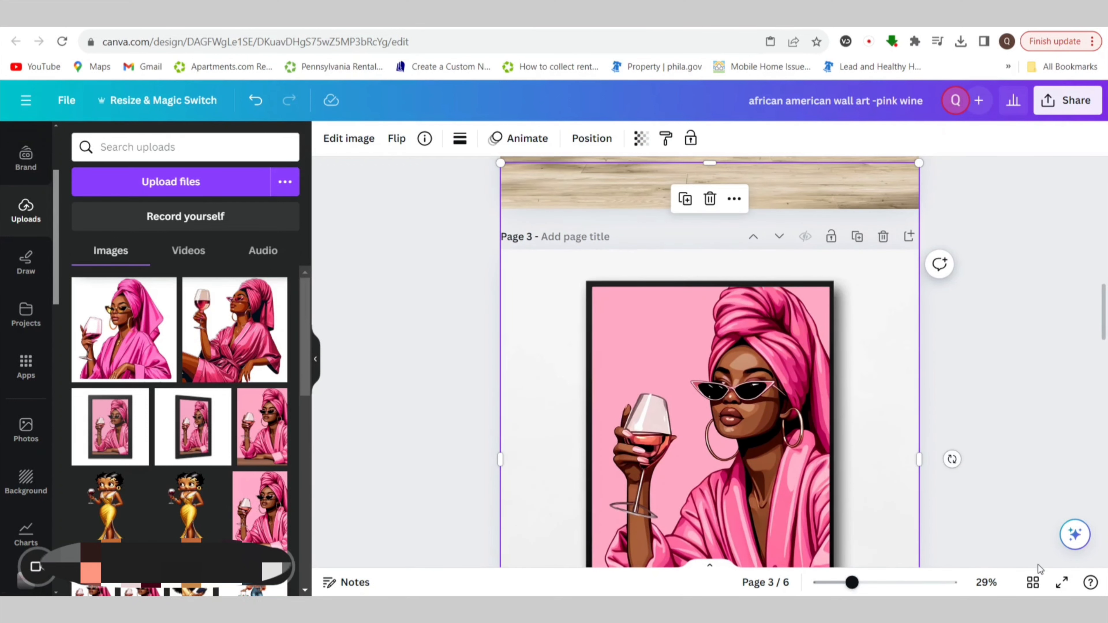
pyautogui.click(1062, 583)
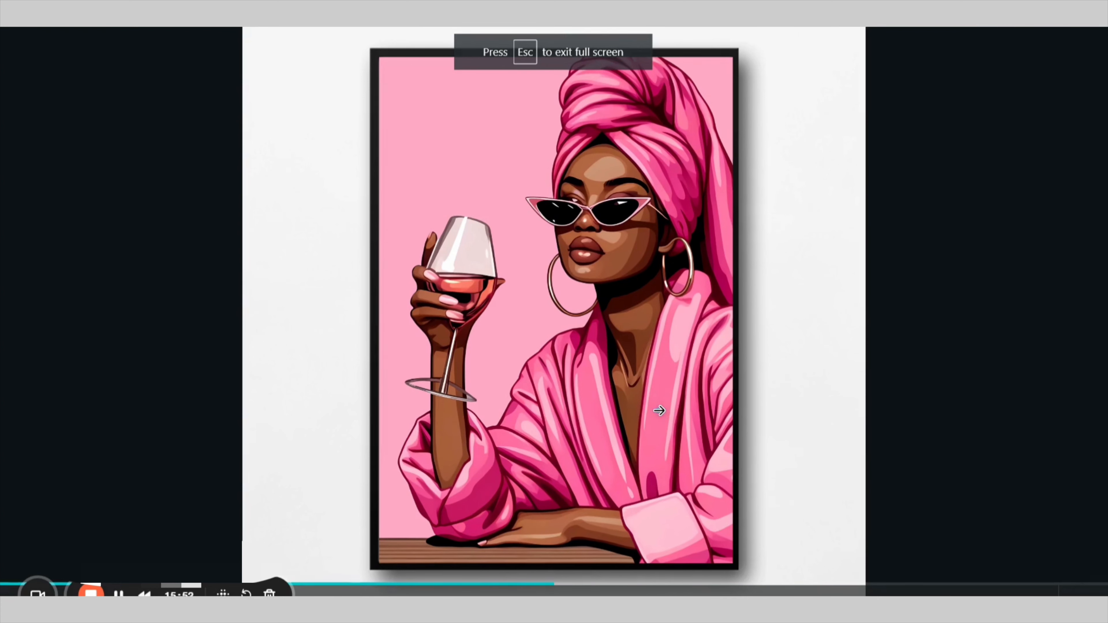
pyautogui.press('Escape')
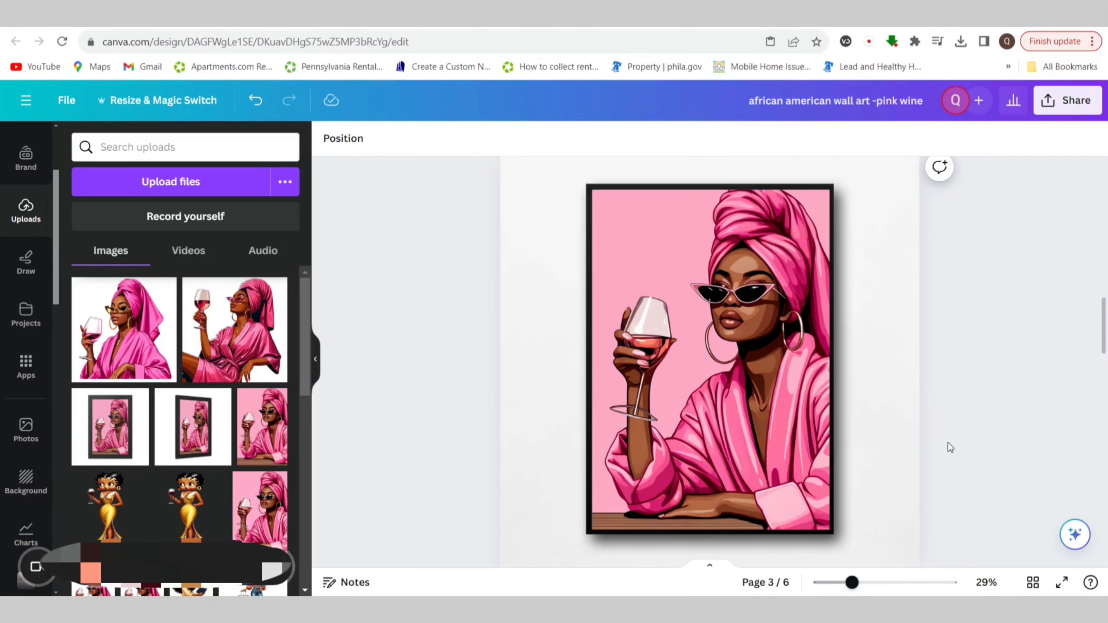
# Collapse the uploads panel and review the framed mockups on pages 1 to 3.
pyautogui.scroll(3, 998, 324)
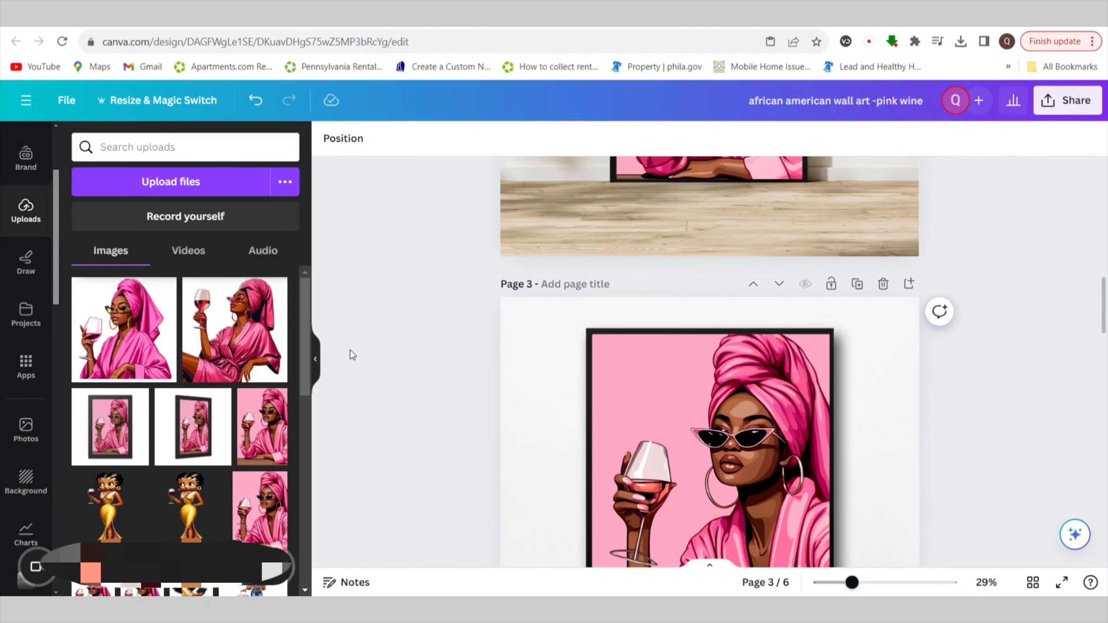
pyautogui.click(317, 362)
pyautogui.scroll(10, 919, 397)
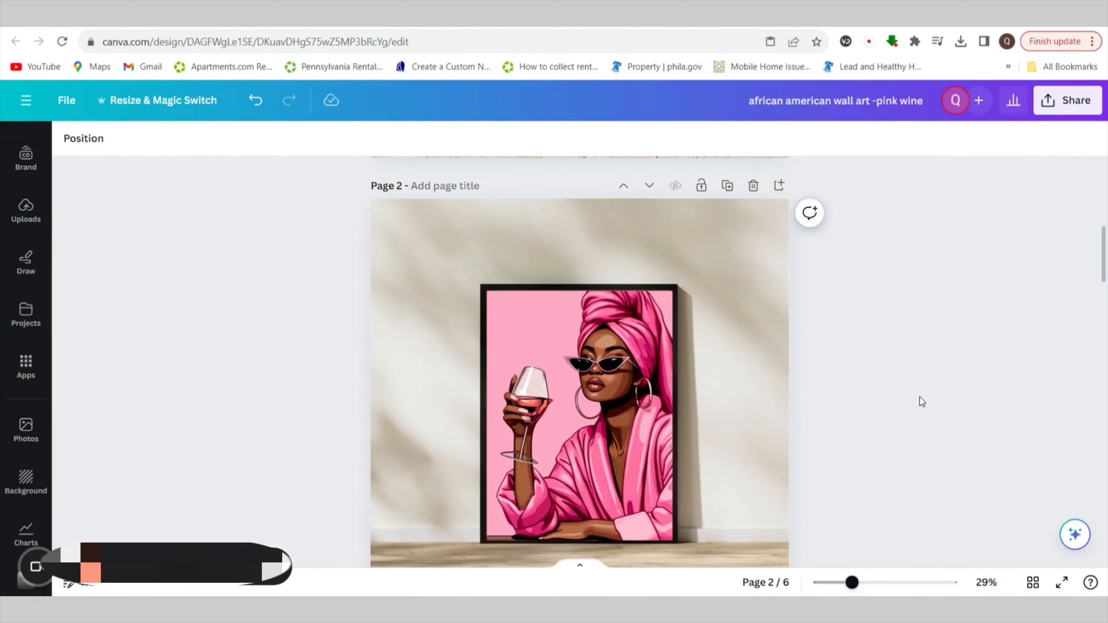
pyautogui.scroll(8, 920, 397)
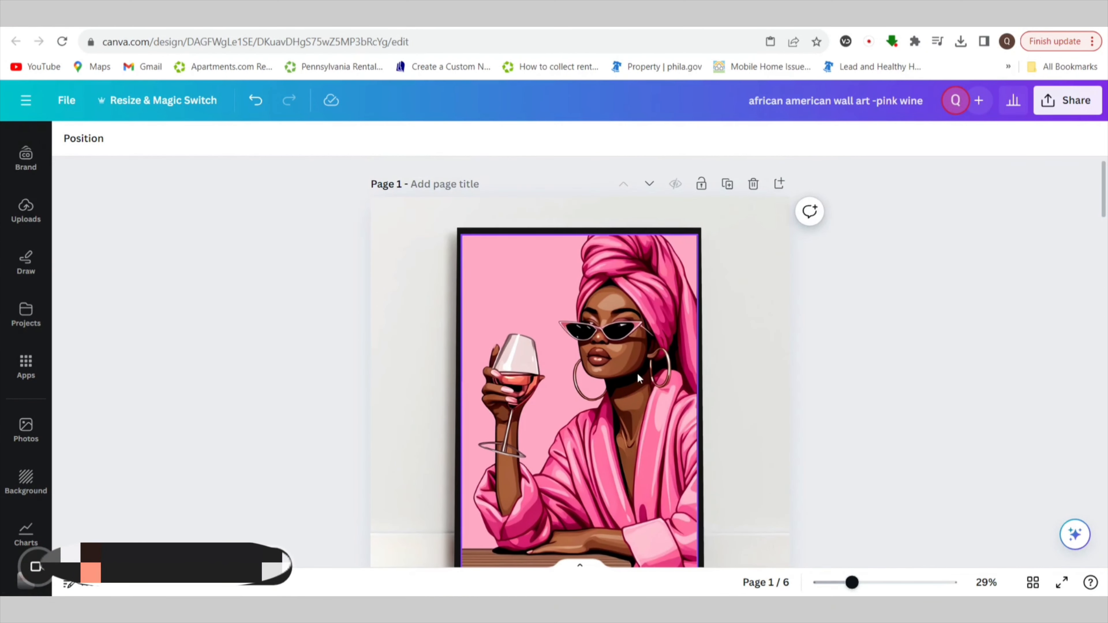
pyautogui.scroll(-10, 793, 345)
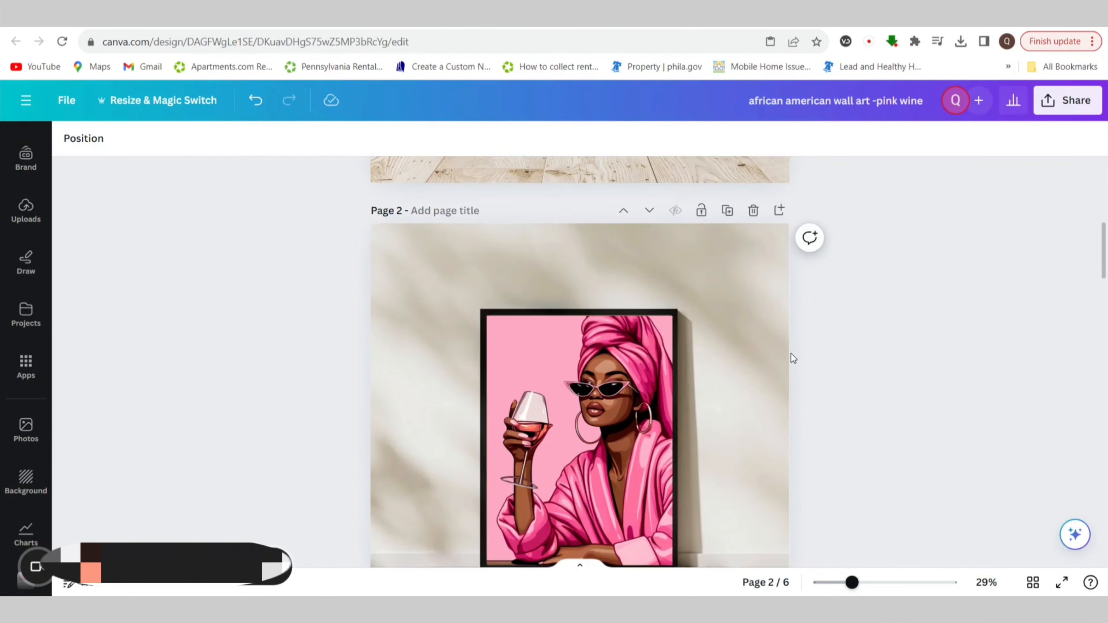
pyautogui.scroll(-8, 789, 358)
pyautogui.scroll(5, 796, 359)
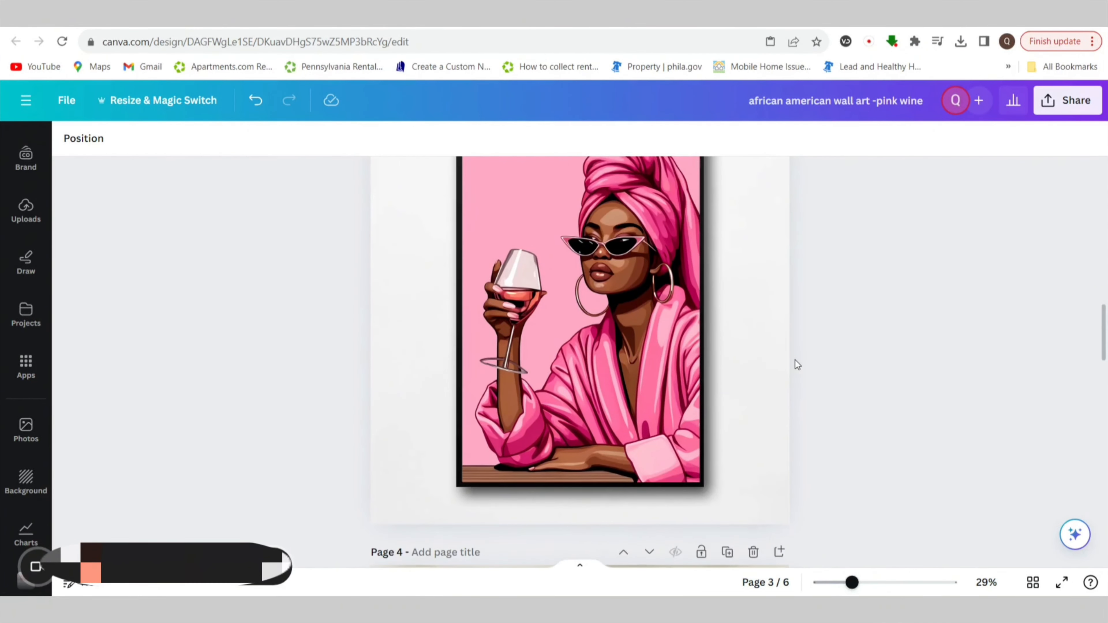
pyautogui.scroll(-3, 795, 361)
pyautogui.scroll(2, 797, 366)
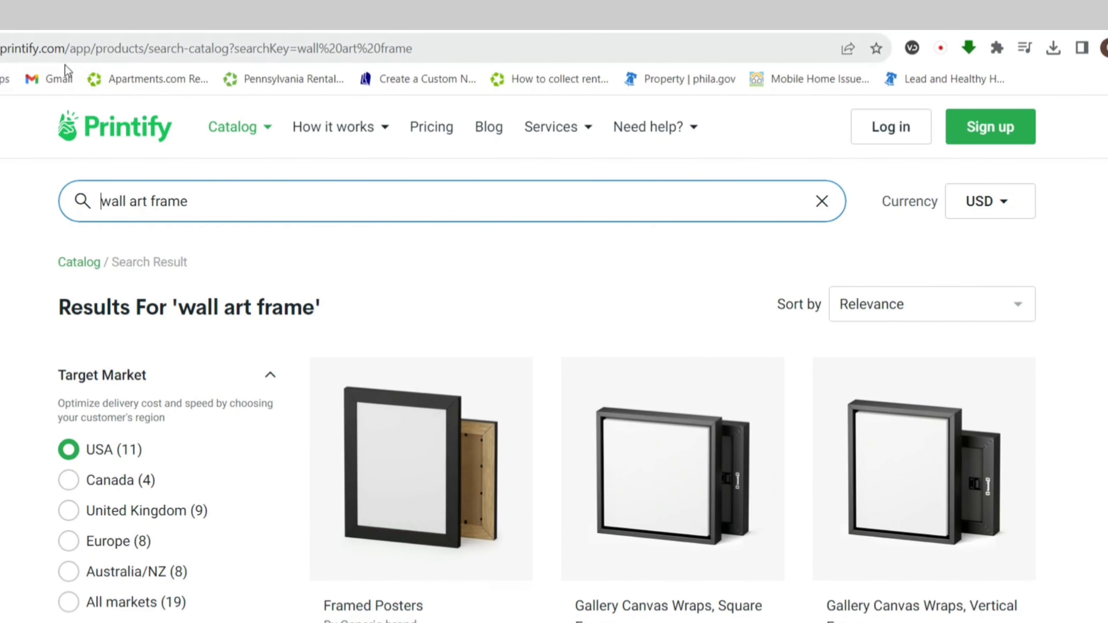
# Switch to Printify, open Framed Posters from the "wall art frame" results and start designing with the first local USA provider.
pyautogui.click(240, 132)
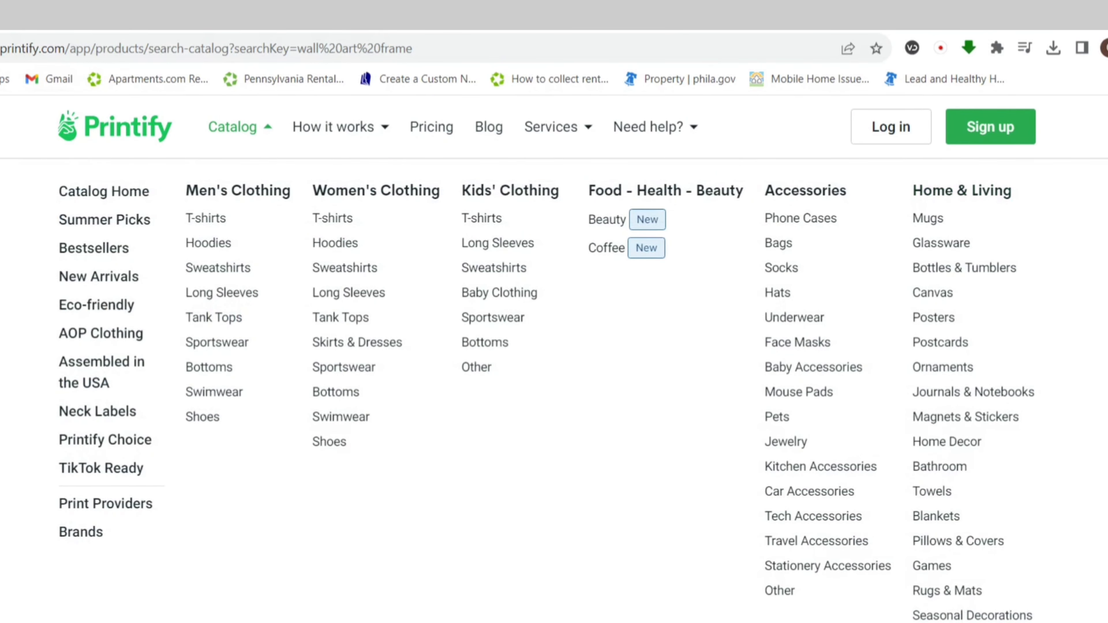
pyautogui.click(209, 201)
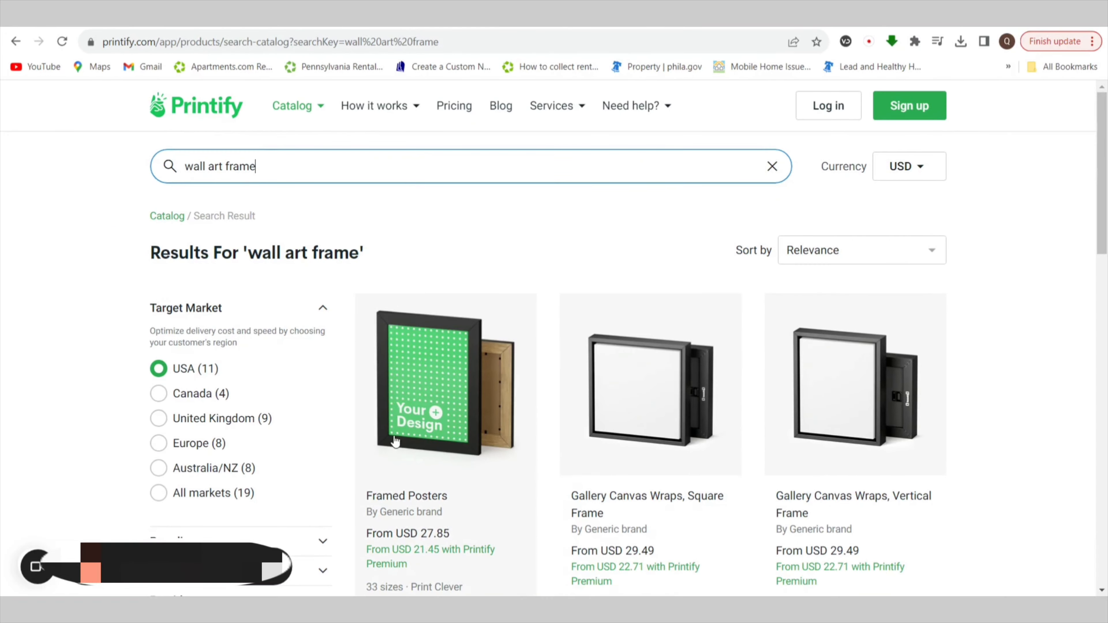
pyautogui.click(414, 427)
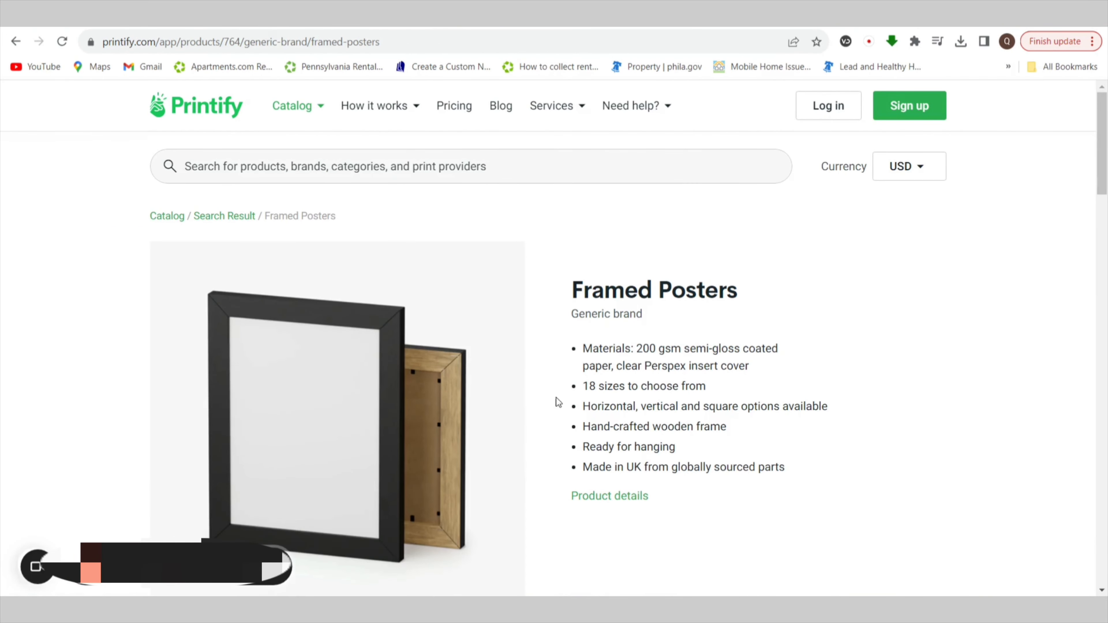
pyautogui.scroll(-1, 609, 417)
pyautogui.scroll(-6, 609, 417)
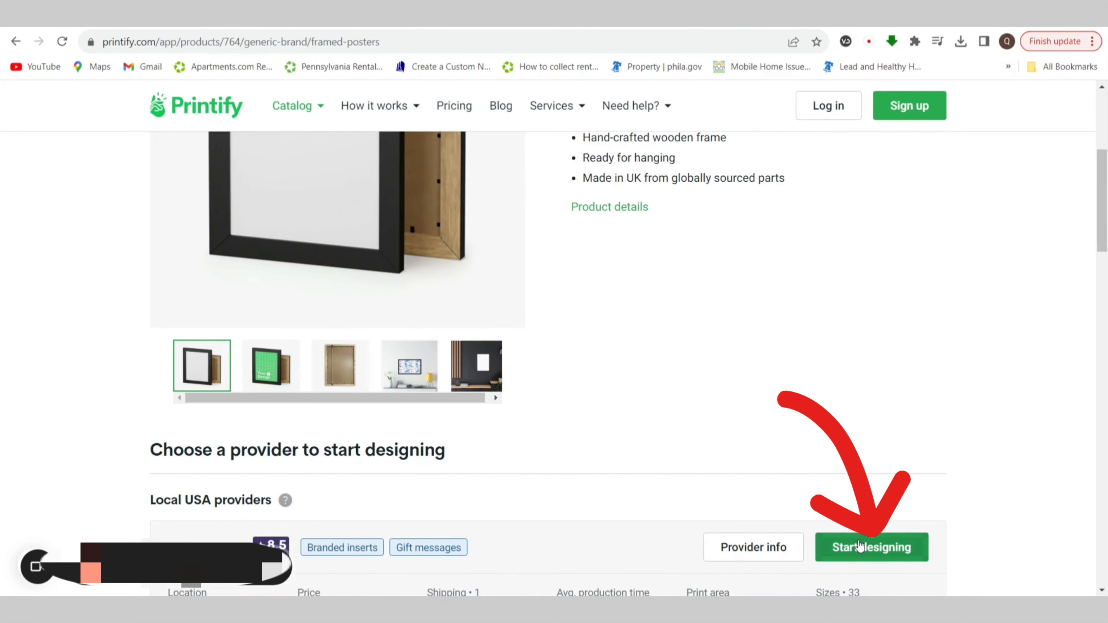
pyautogui.click(862, 549)
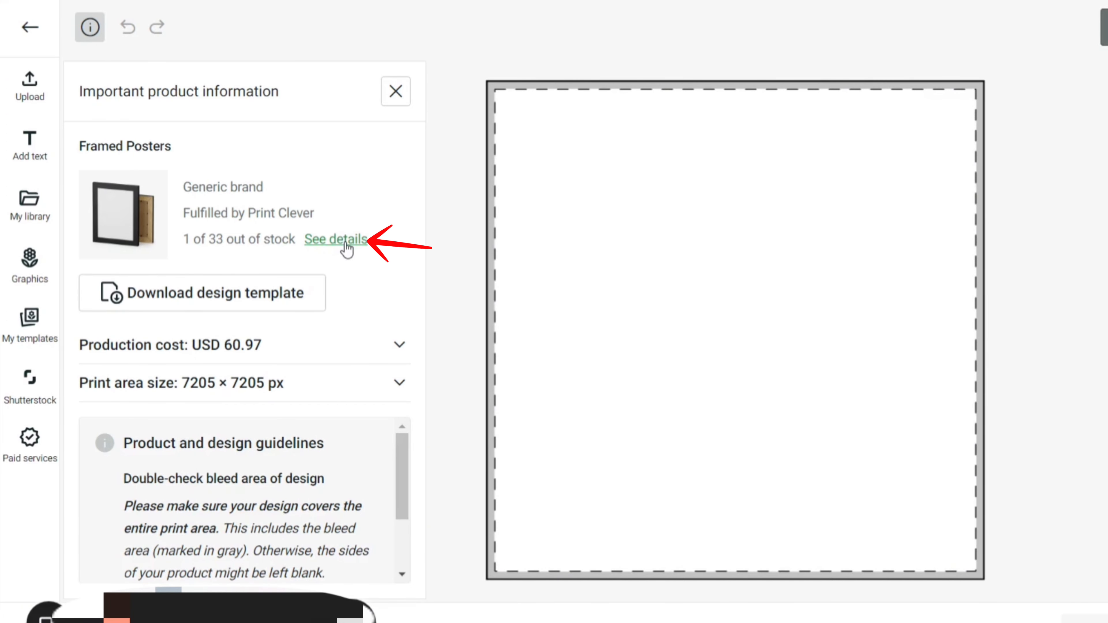
# Add the 11" x 17" (Vertical) size to the framed poster's product variants and update the selection.
pyautogui.click(346, 244)
pyautogui.scroll(-5, 226, 397)
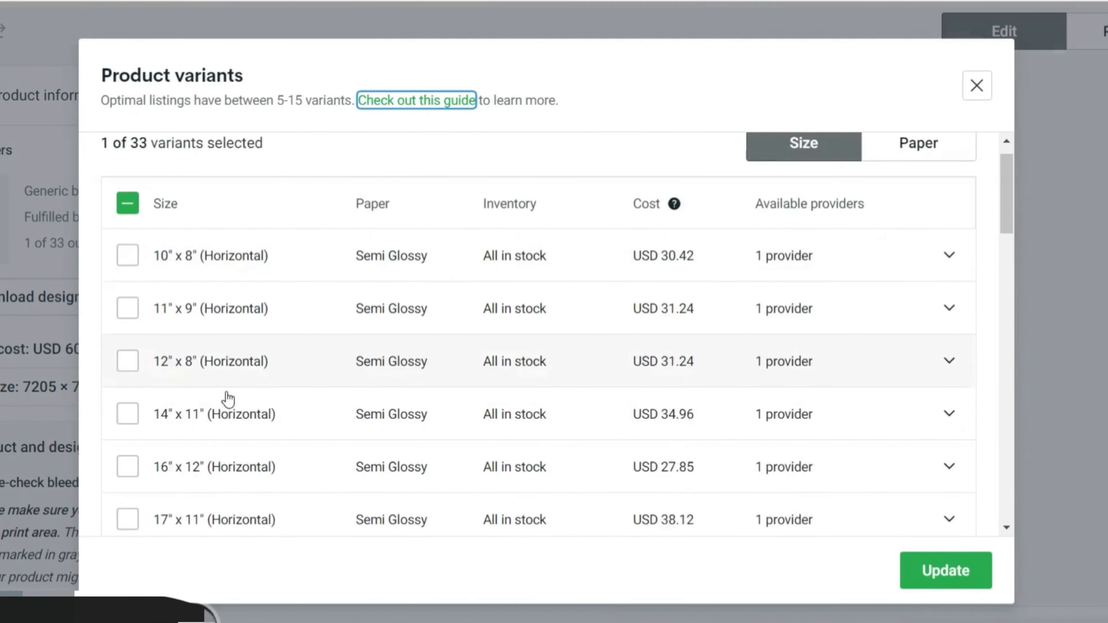
pyautogui.scroll(-2, 229, 395)
pyautogui.scroll(-4, 235, 297)
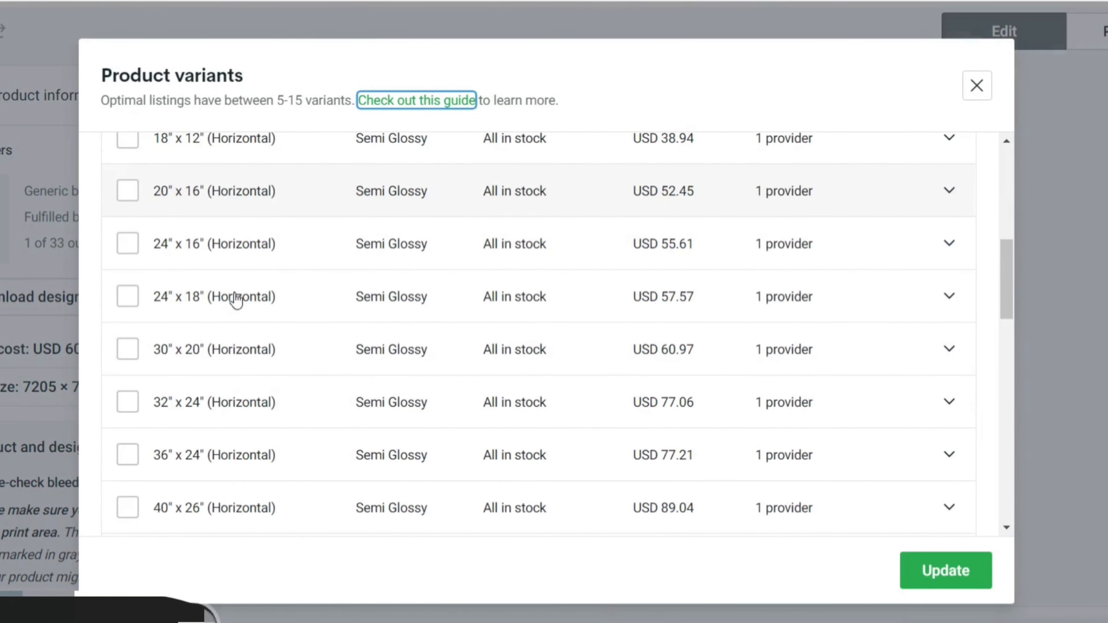
pyautogui.scroll(-5, 237, 323)
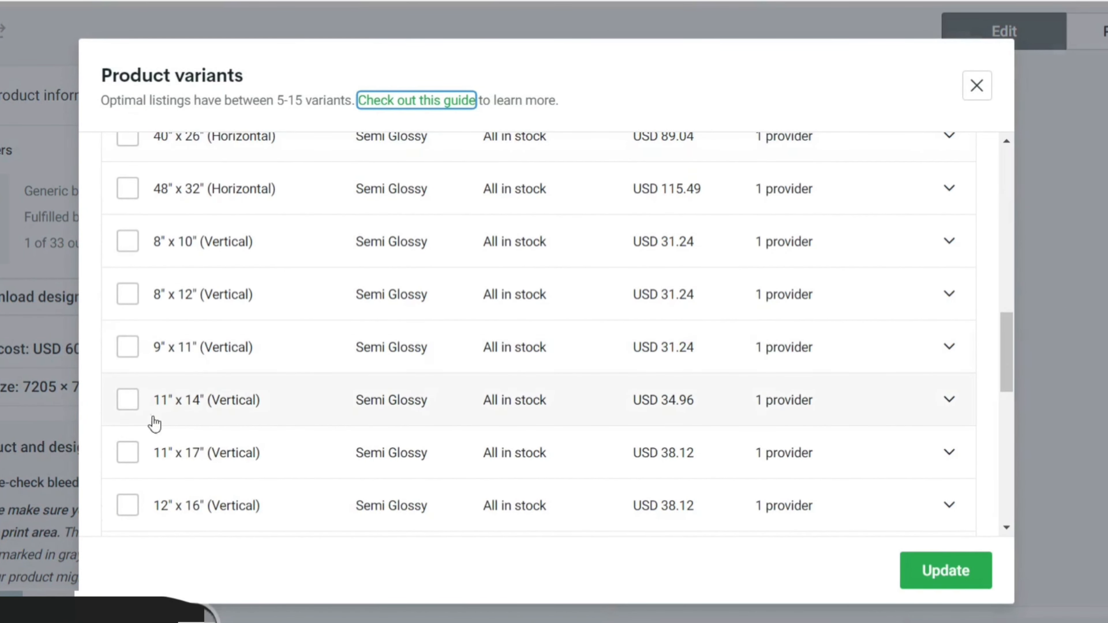
pyautogui.click(128, 456)
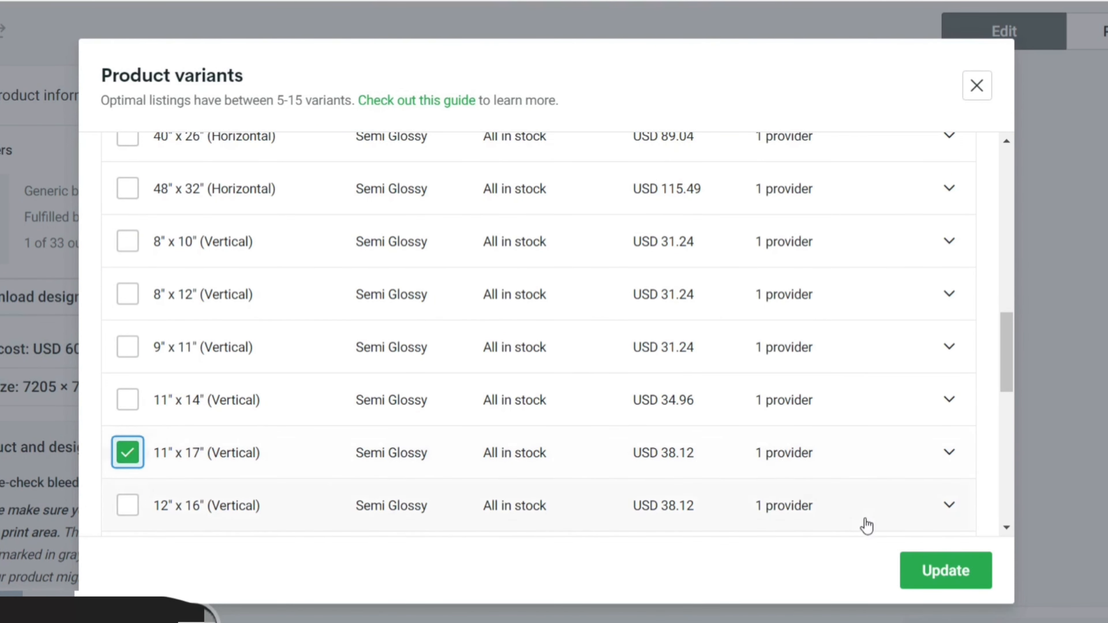
pyautogui.click(947, 458)
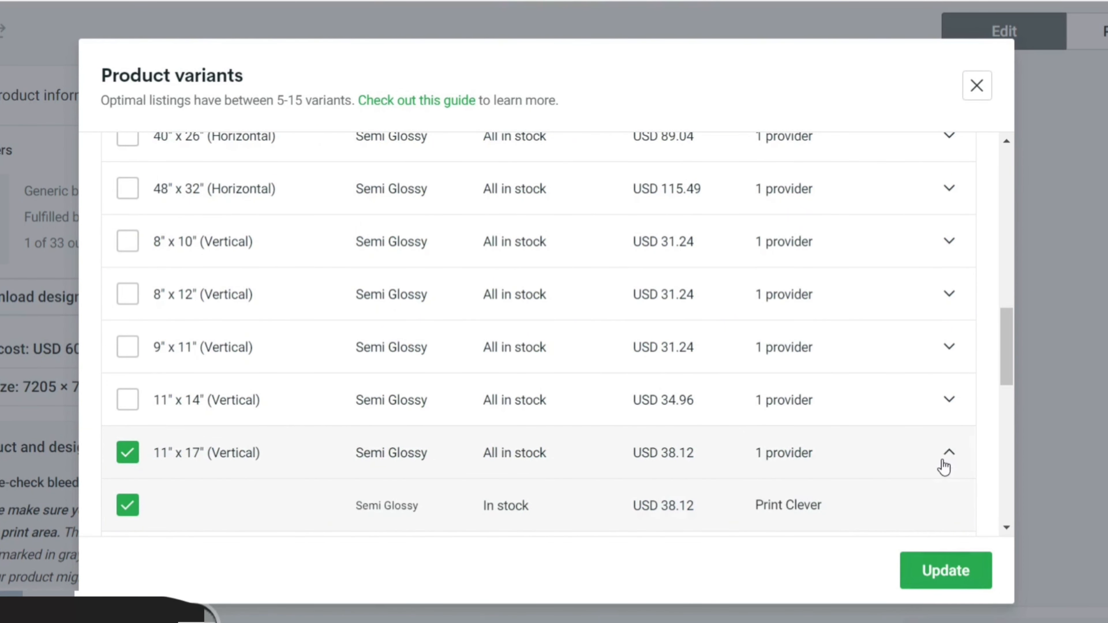
pyautogui.click(946, 456)
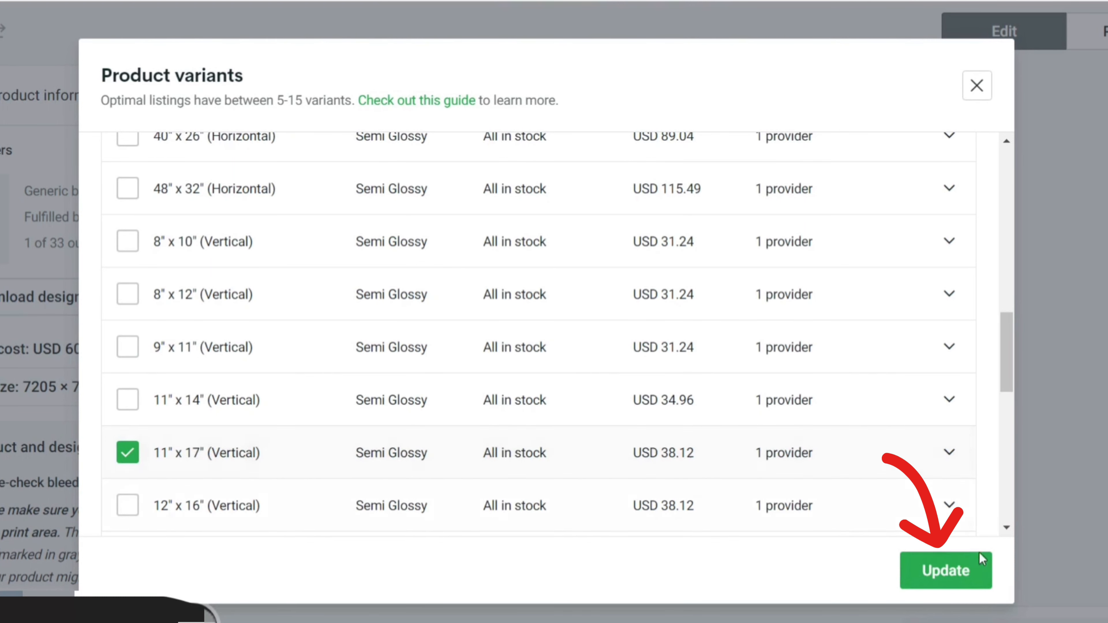
pyautogui.click(942, 580)
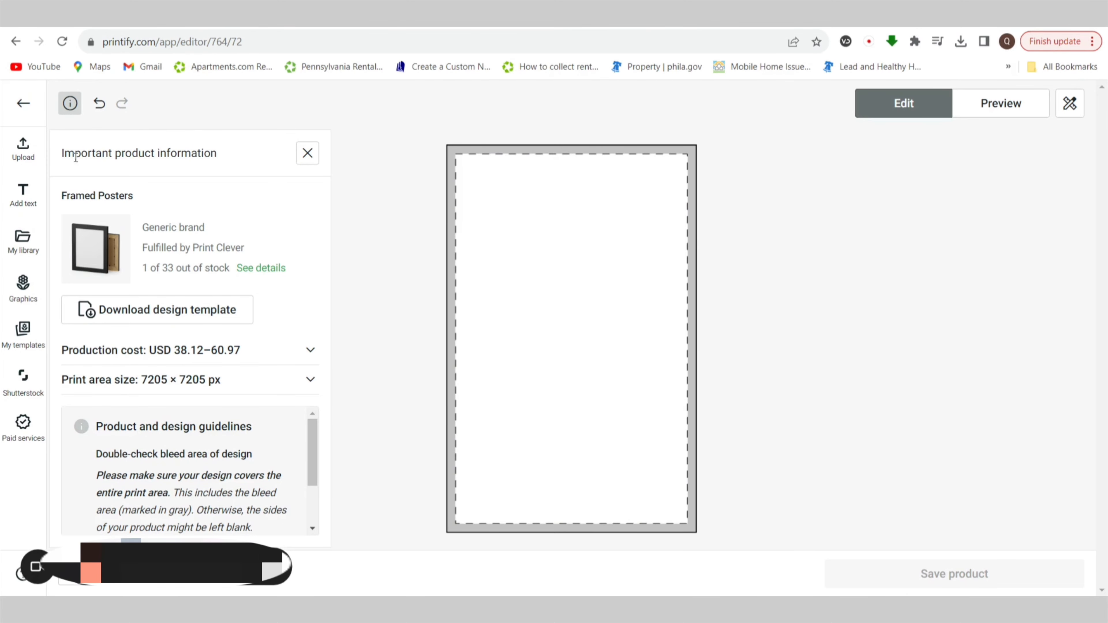
# Upload the image "Untitled design (50)" from the device's Downloads folder onto the framed poster.
pyautogui.click(31, 157)
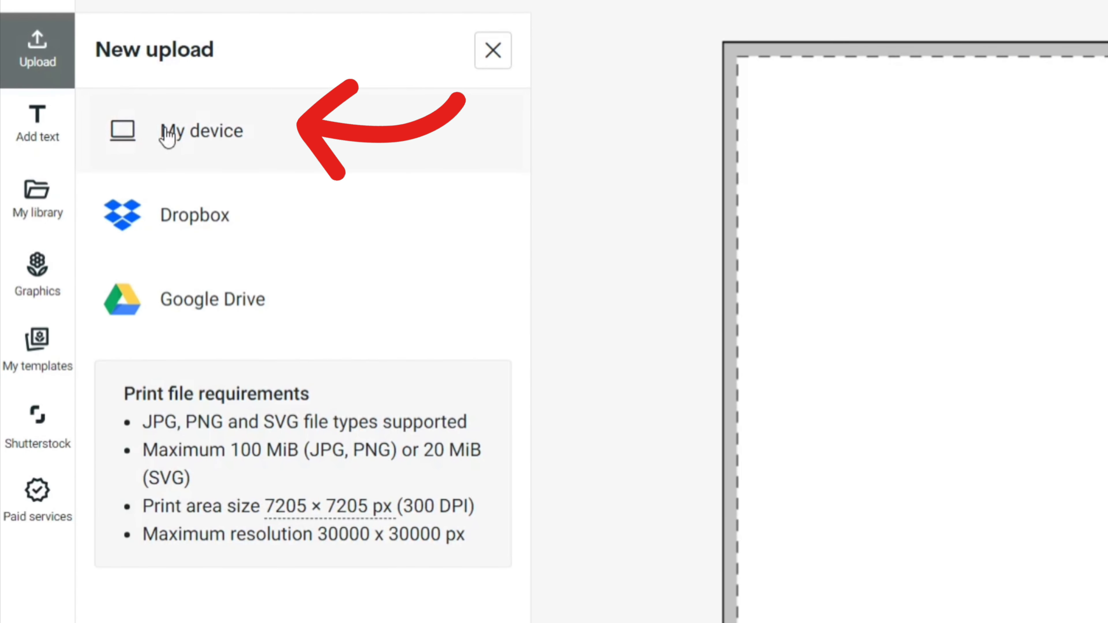
pyautogui.click(306, 158)
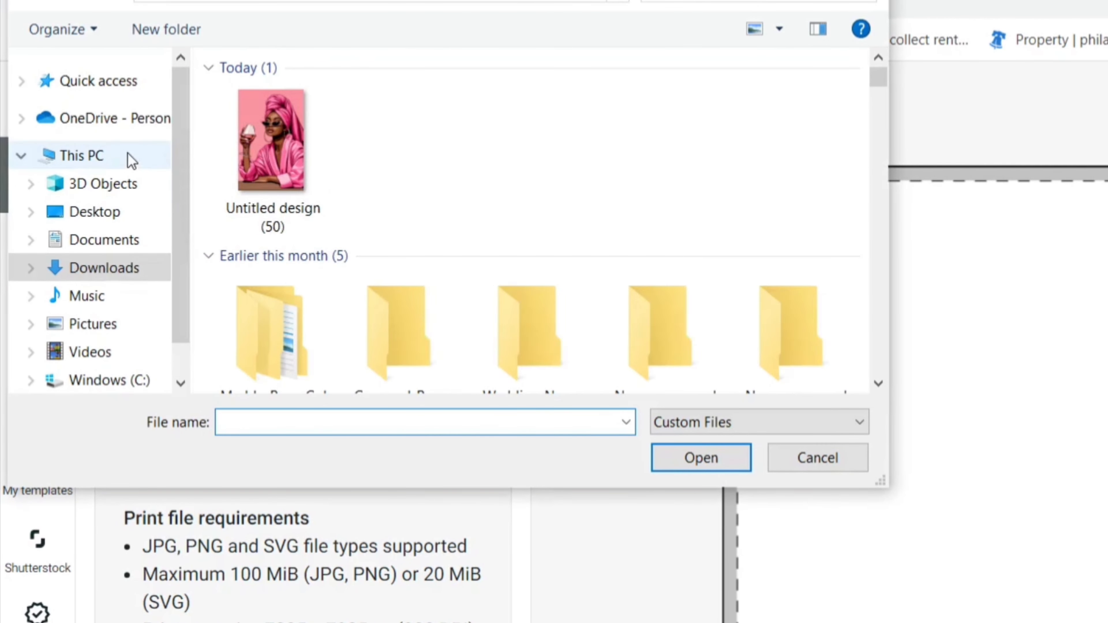
pyautogui.click(245, 159)
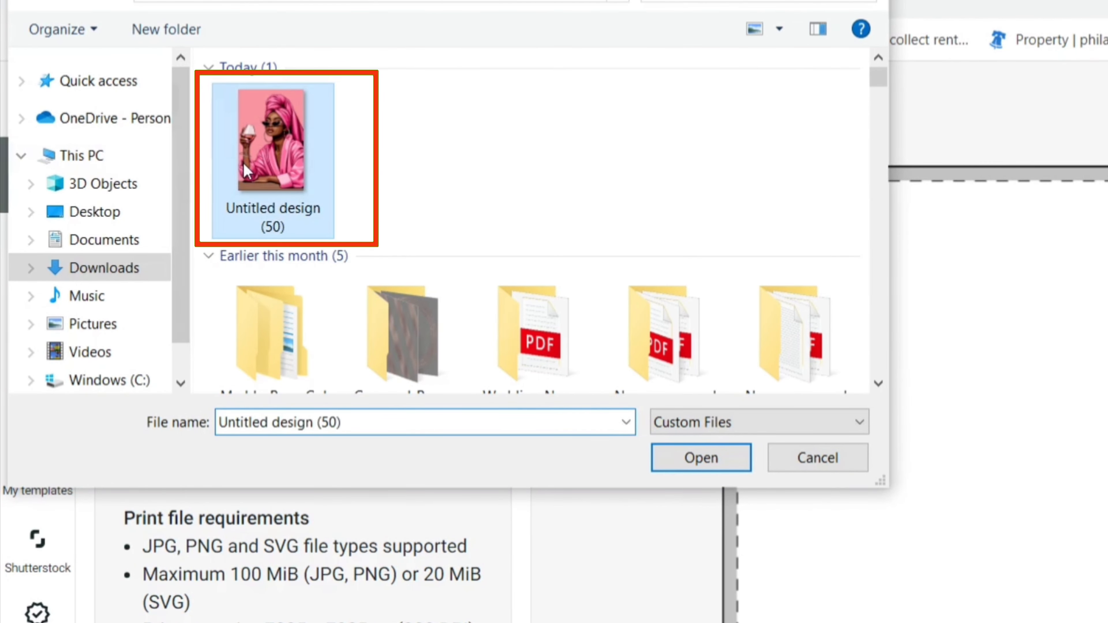
pyautogui.click(670, 464)
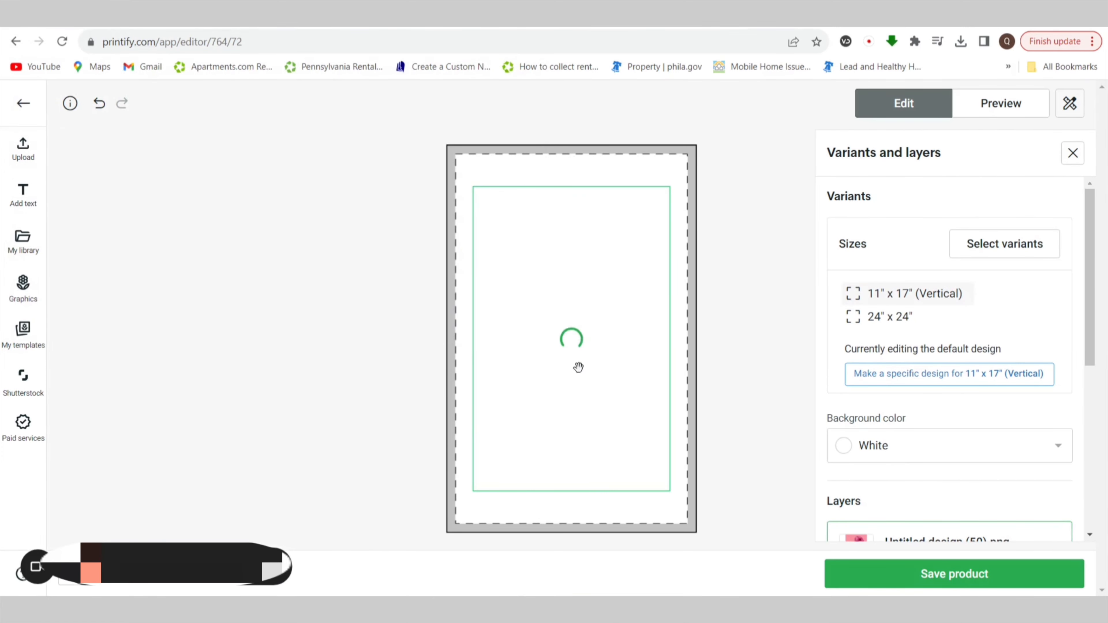
# Move the uploaded image to the print area's upper-left corner, enlarge it across the poster, and preview the framed result.
pyautogui.moveTo(546, 391); pyautogui.dragTo(525, 356)
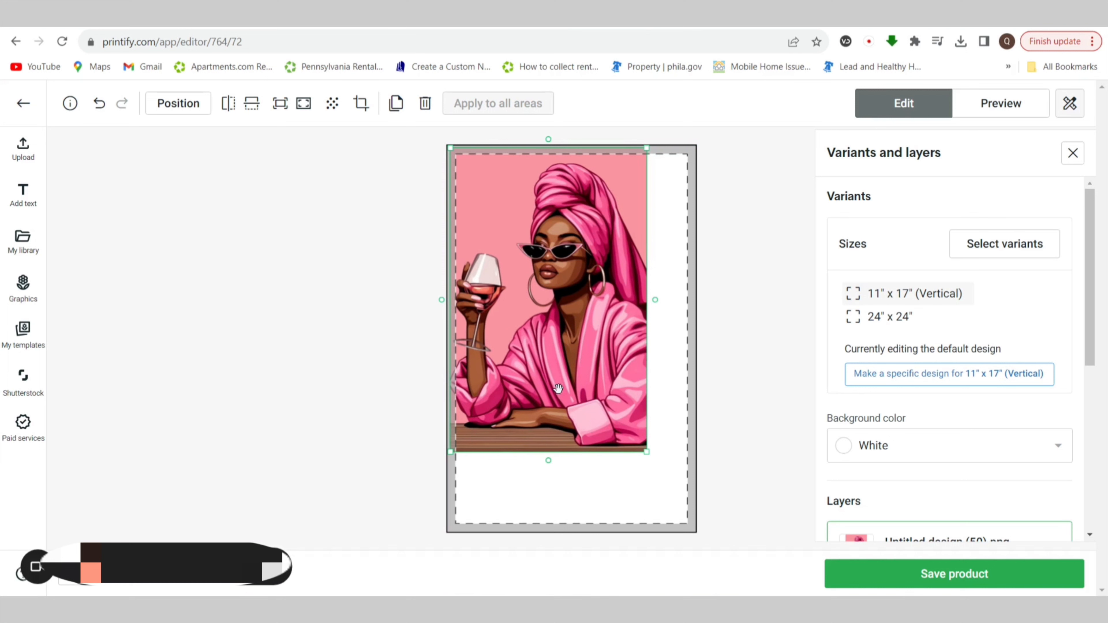
pyautogui.moveTo(656, 487); pyautogui.dragTo(689, 532)
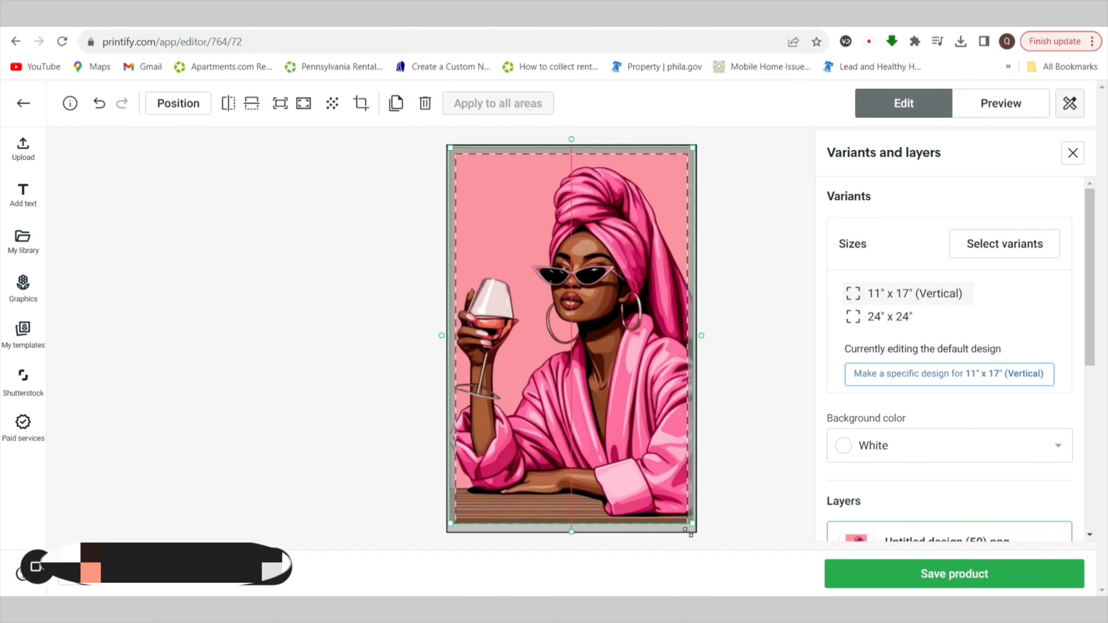
pyautogui.click(742, 422)
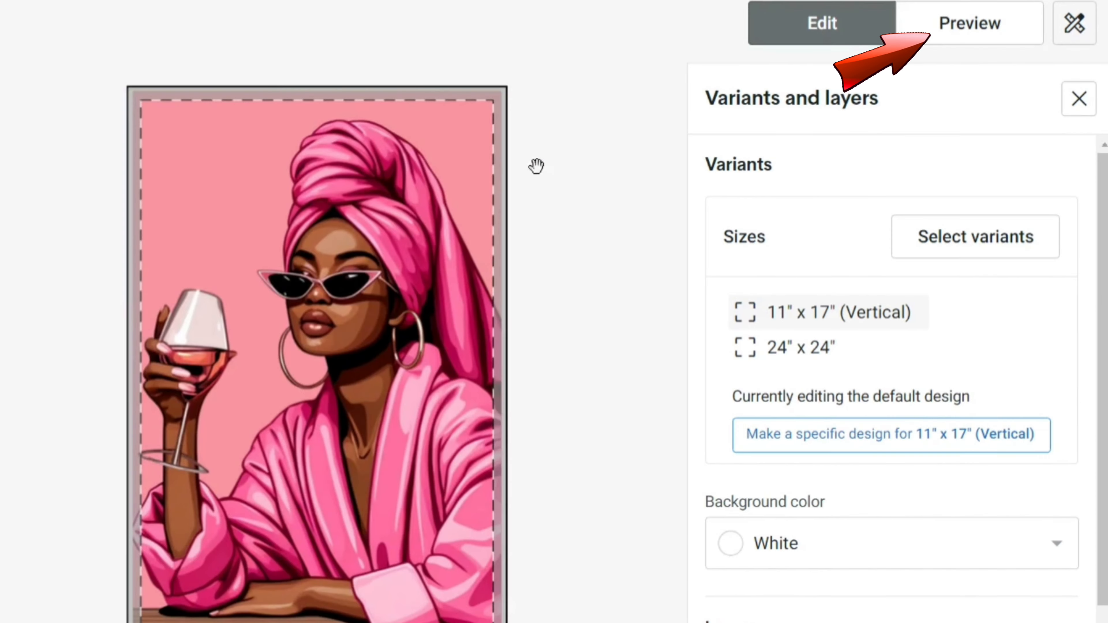
pyautogui.click(995, 27)
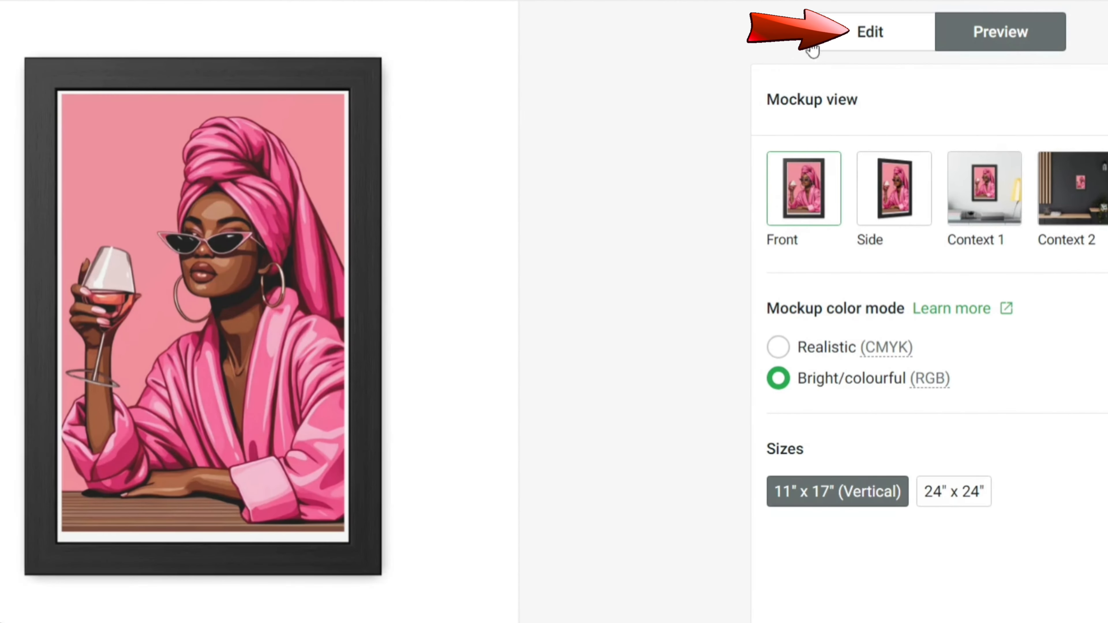
# Enlarge the image in the editor to cover the print area's remaining edges and preview the framed poster again.
pyautogui.click(866, 113)
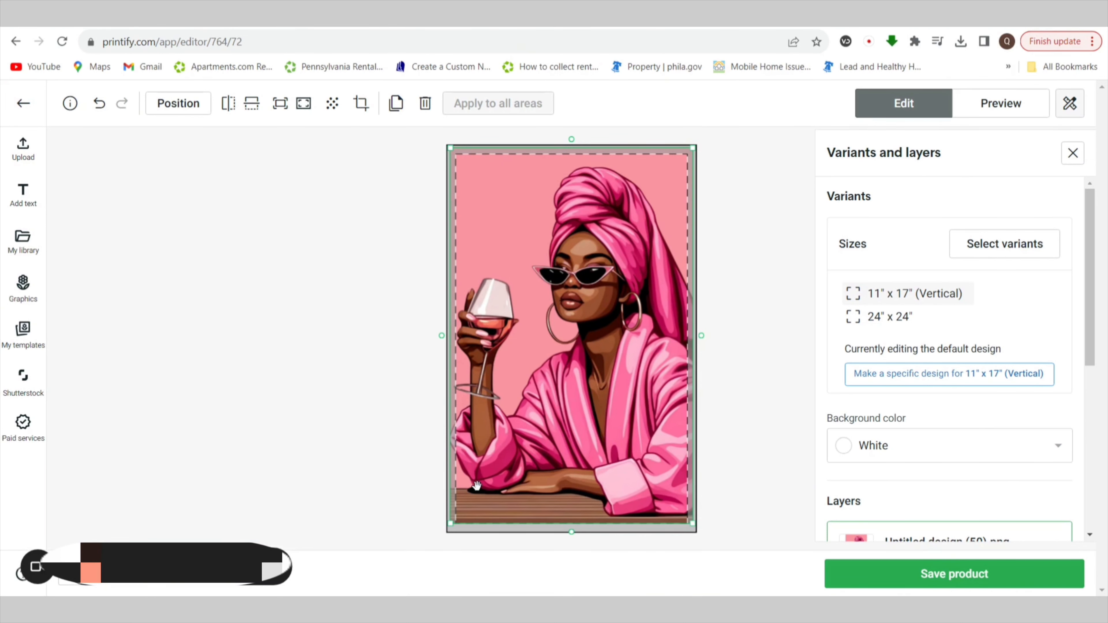
pyautogui.moveTo(449, 530); pyautogui.dragTo(444, 539)
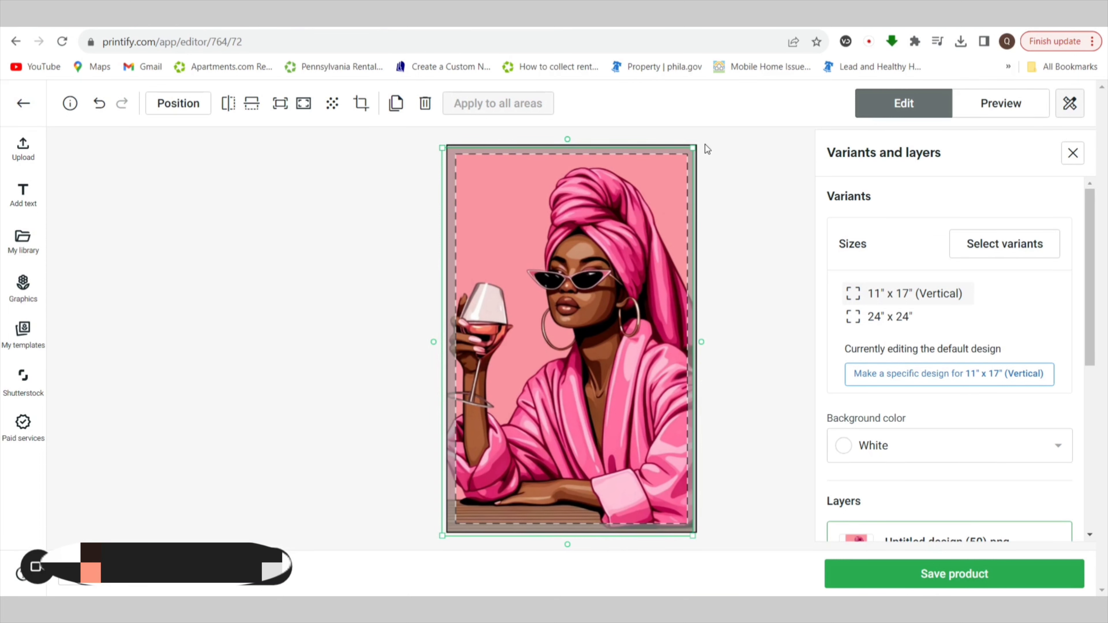
pyautogui.moveTo(693, 146); pyautogui.dragTo(696, 148)
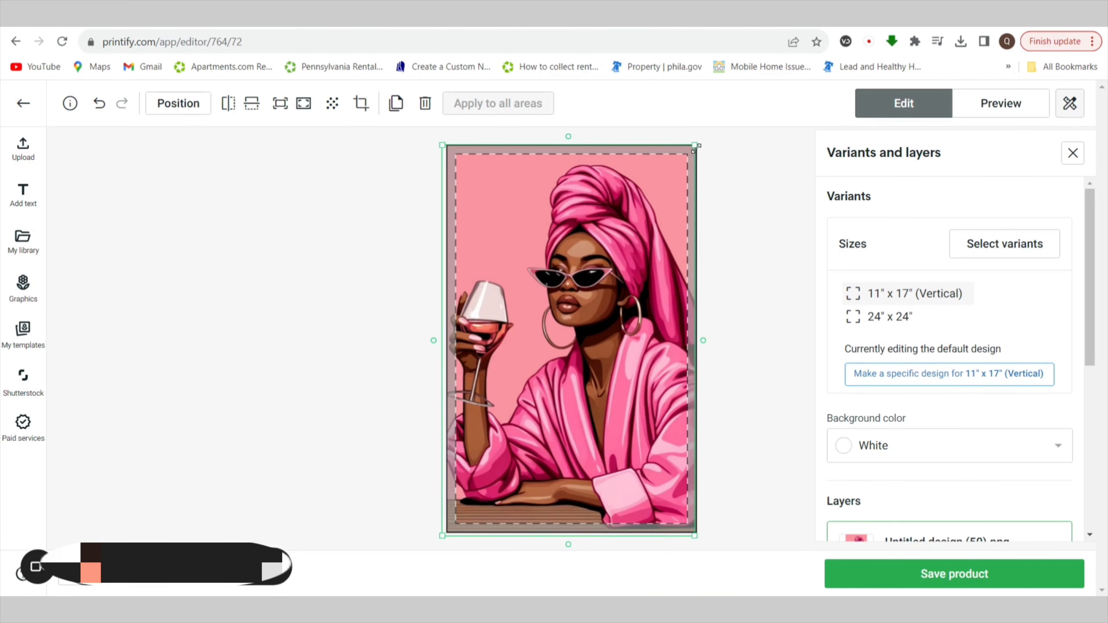
pyautogui.click(984, 104)
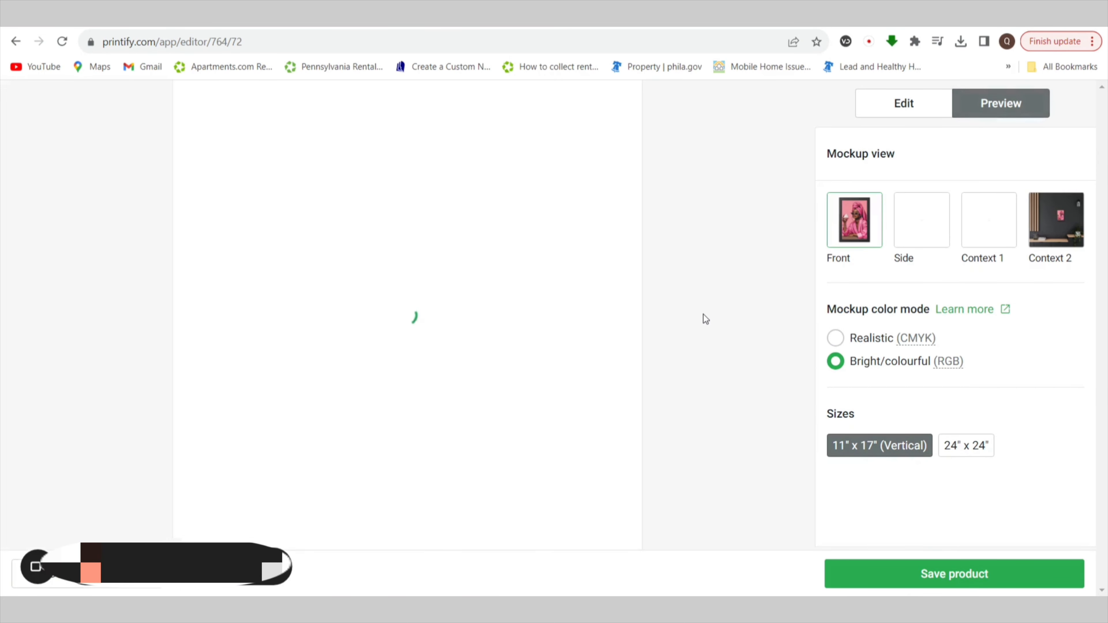
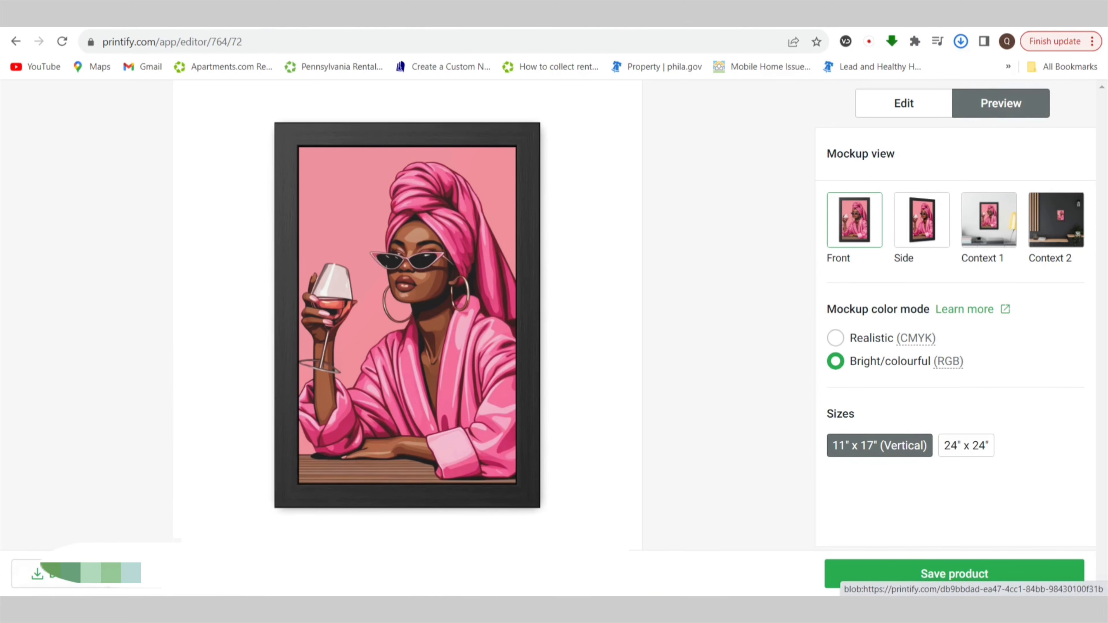
# Examine the framed poster in the Context 1, Context 2 and Side mockup views.
pyautogui.click(1017, 241)
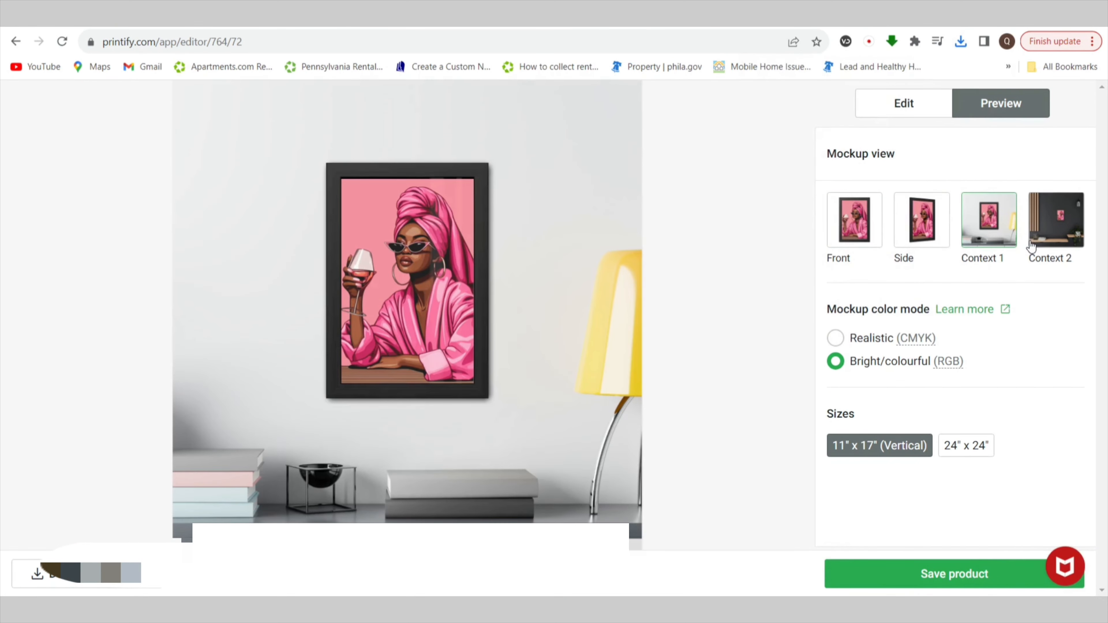
pyautogui.click(1031, 246)
pyautogui.click(917, 247)
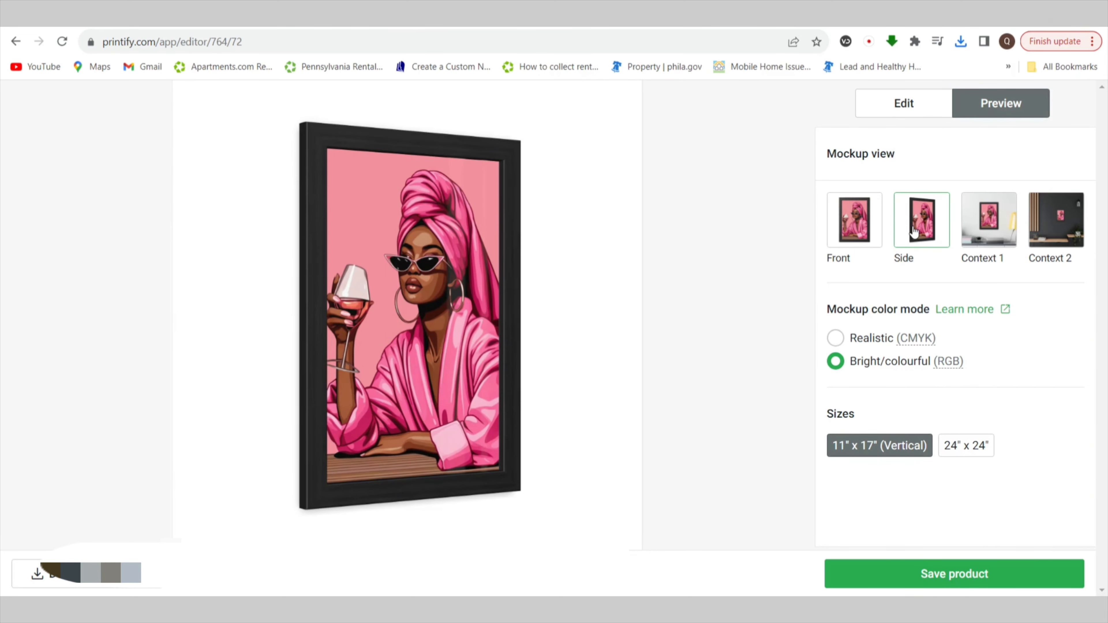
pyautogui.click(961, 283)
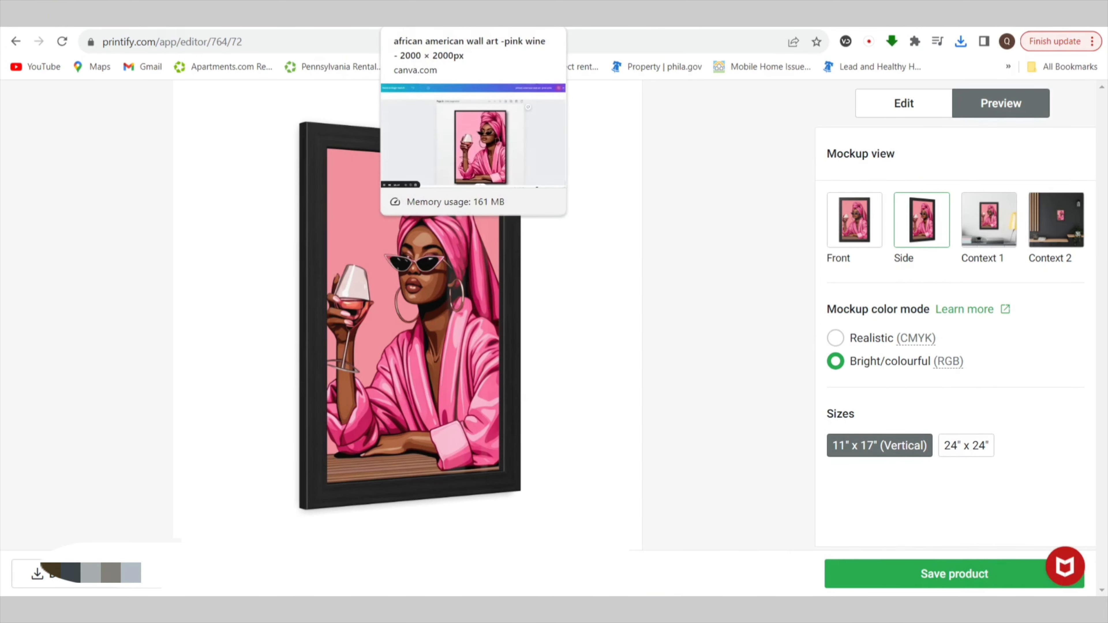
# Switch to the Canva design "african american wall art -pink wine" and review its mockup pages from 1 to 6.
pyautogui.click(419, 17)
pyautogui.scroll(-5, 823, 387)
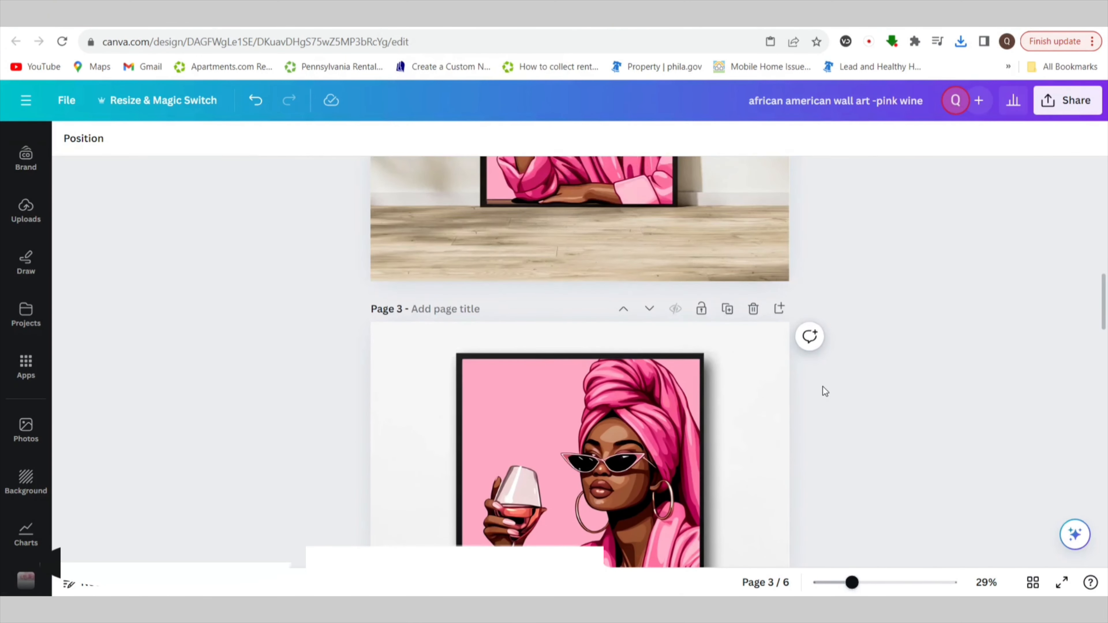
pyautogui.scroll(4, 822, 387)
pyautogui.scroll(-6, 814, 400)
pyautogui.scroll(-10, 813, 401)
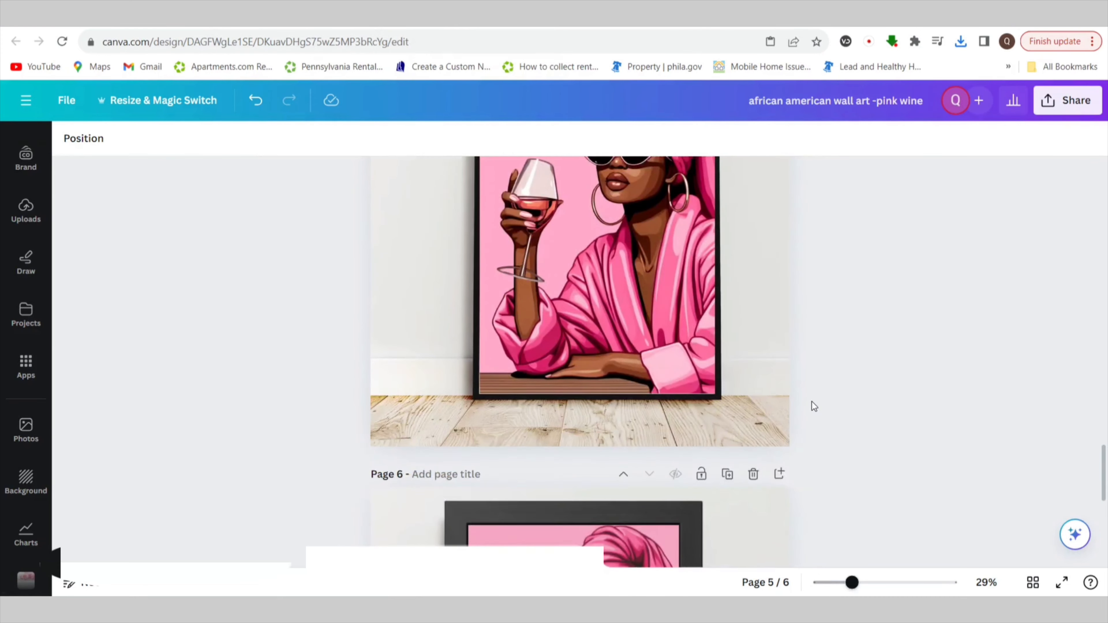
pyautogui.scroll(-2, 698, 374)
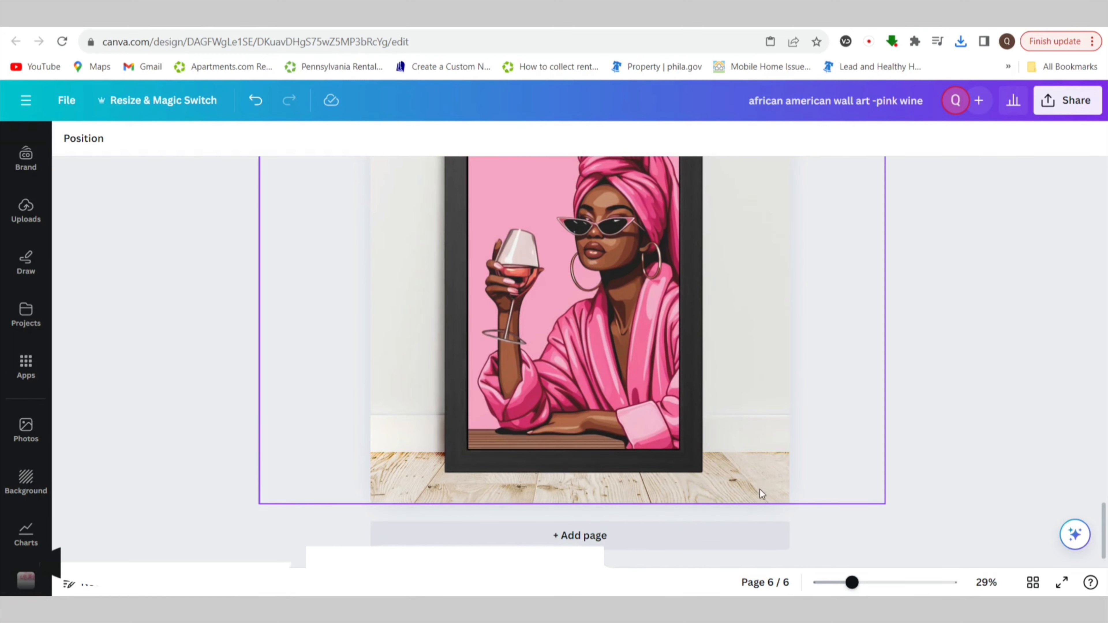
pyautogui.scroll(15, 757, 493)
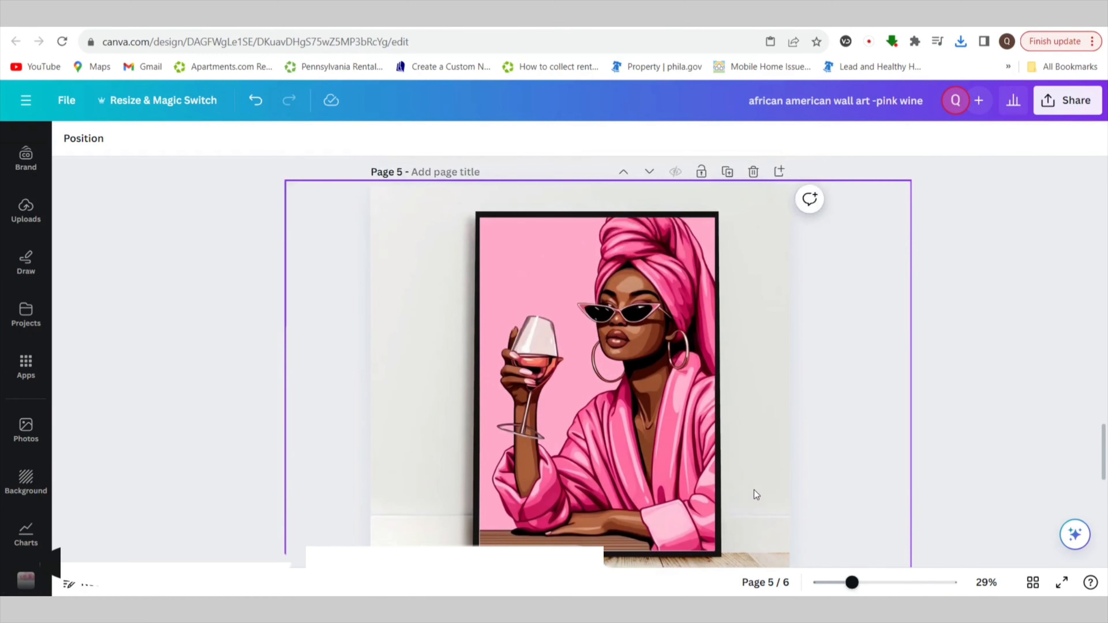
pyautogui.scroll(10, 754, 491)
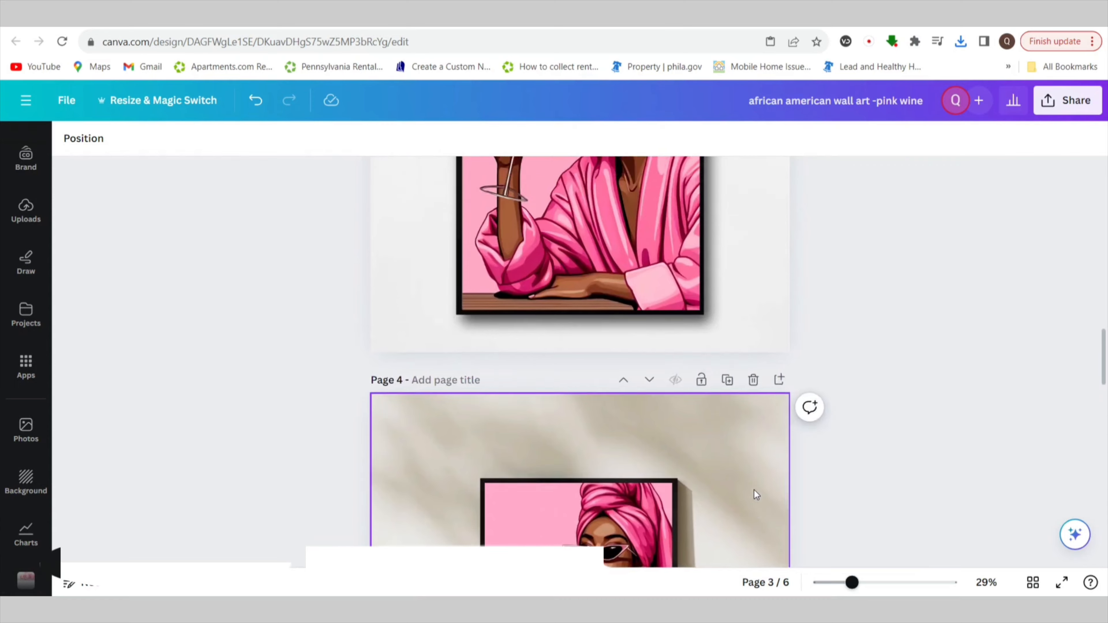
pyautogui.scroll(10, 754, 491)
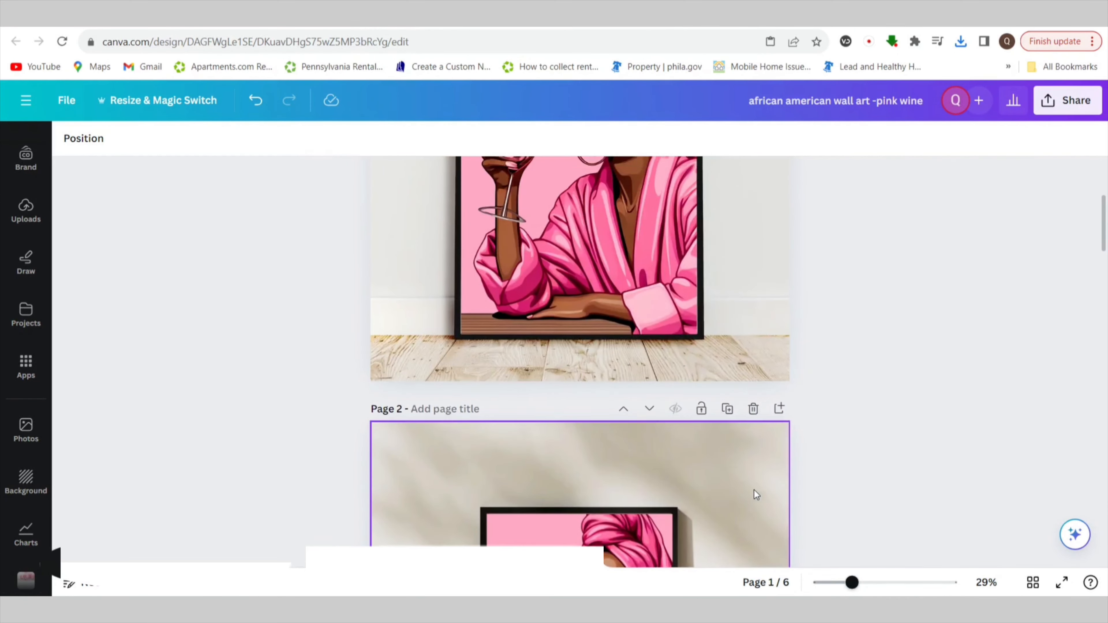
pyautogui.scroll(3, 756, 494)
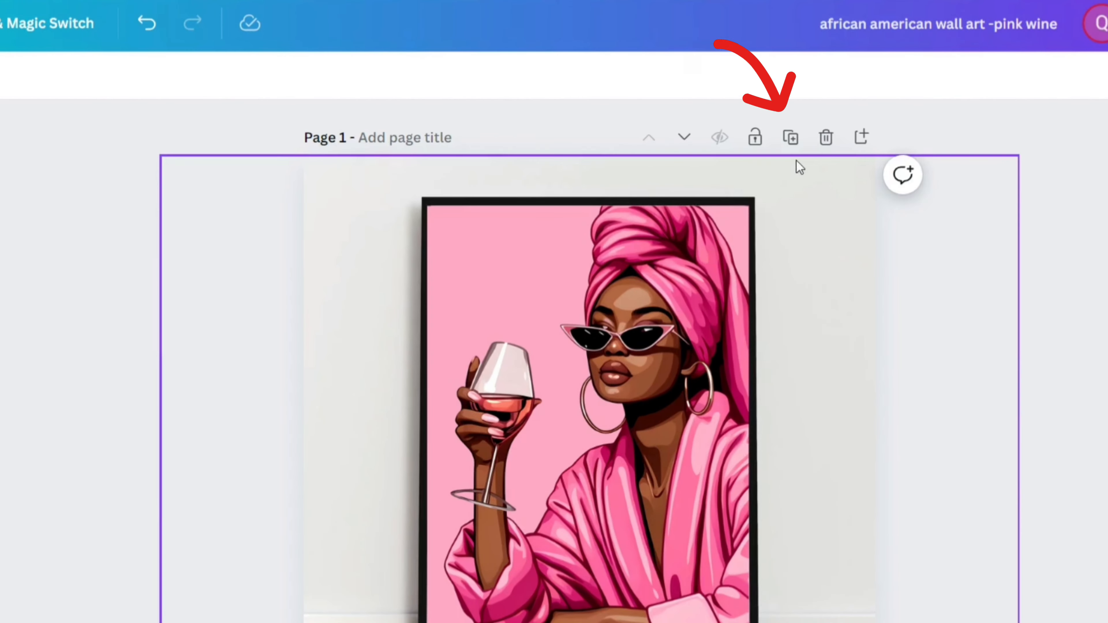
# Duplicate page 1 and delete the woman-with-wine artwork from the copy, leaving the blank black frame.
pyautogui.click(728, 184)
pyautogui.click(597, 355)
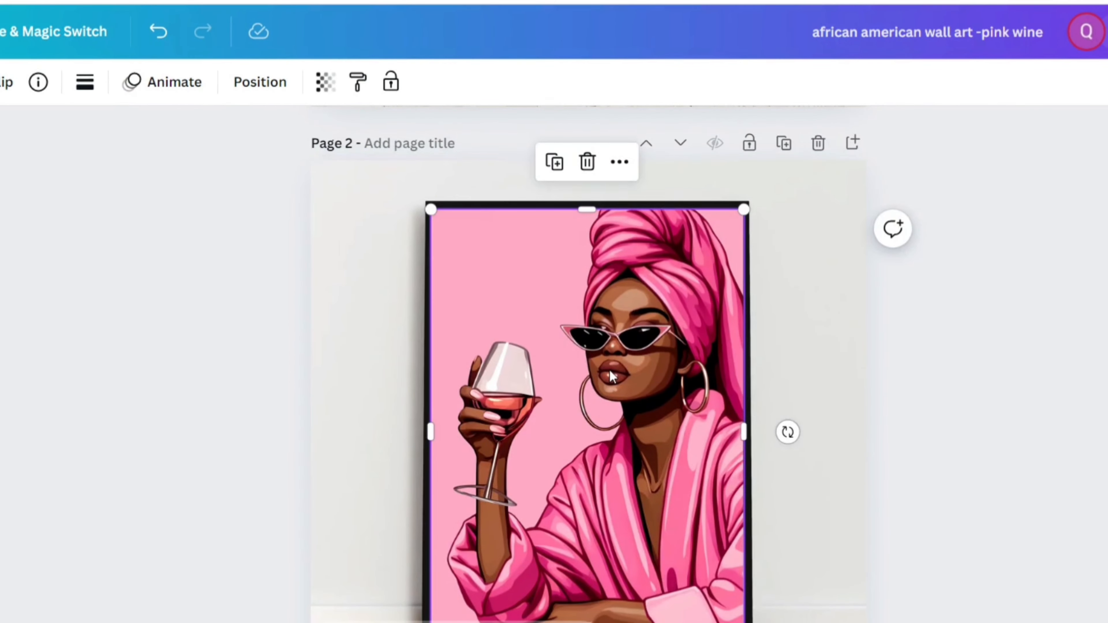
pyautogui.press('Delete')
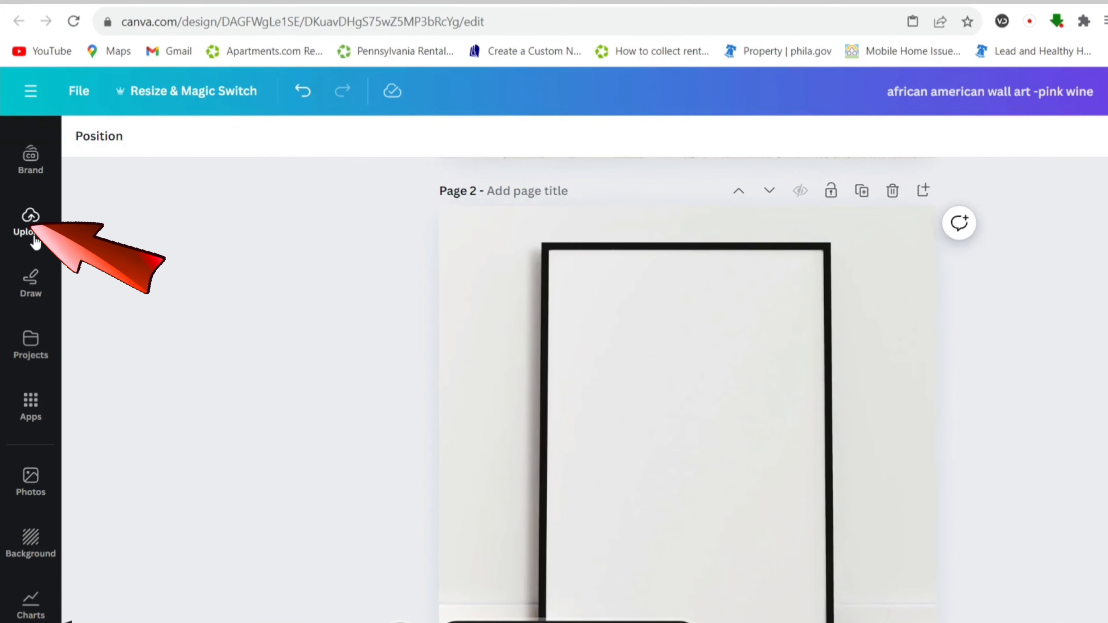
# Upload the mockup images "Side" and "Front (1)" from the device's Downloads folder.
pyautogui.click(25, 212)
pyautogui.click(166, 185)
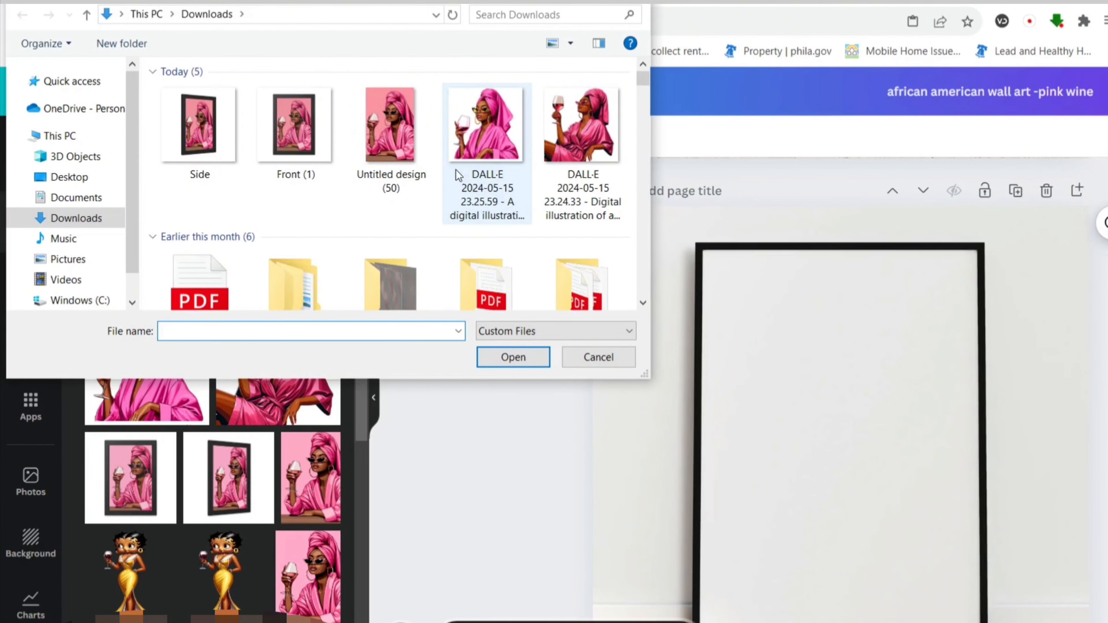
pyautogui.click(226, 140)
pyautogui.keyDown('ctrl'); pyautogui.click(281, 151); pyautogui.keyUp('ctrl')
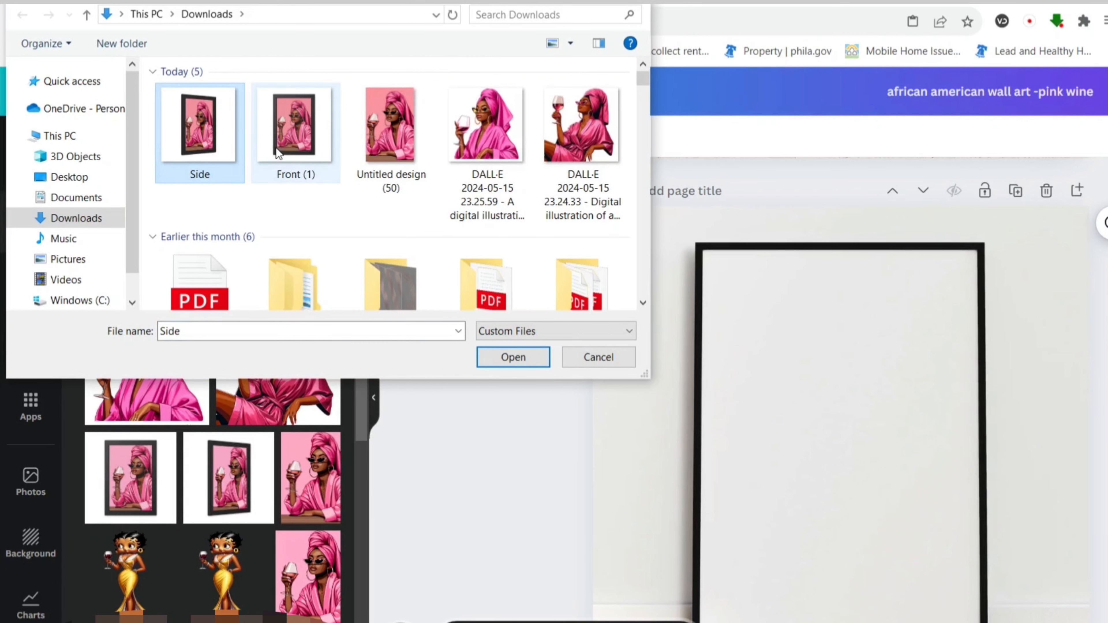
pyautogui.click(509, 357)
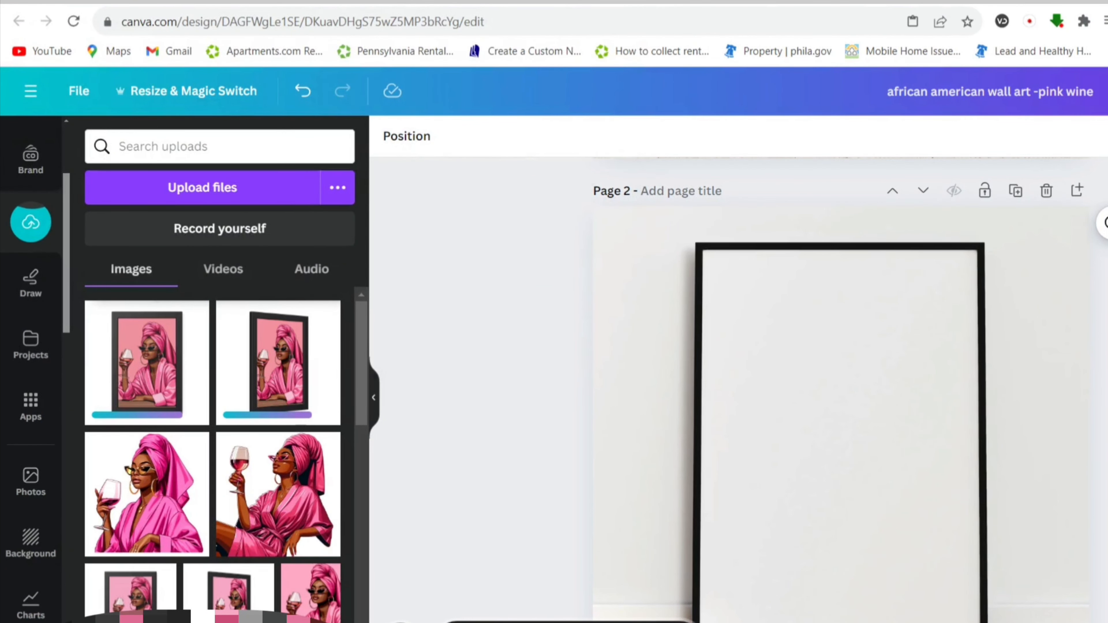
# Place the uploaded front-view framed poster on page 2 and remove its background with BG Remover.
pyautogui.scroll(-2, 839, 393)
pyautogui.moveTo(851, 583); pyautogui.dragTo(844, 583)
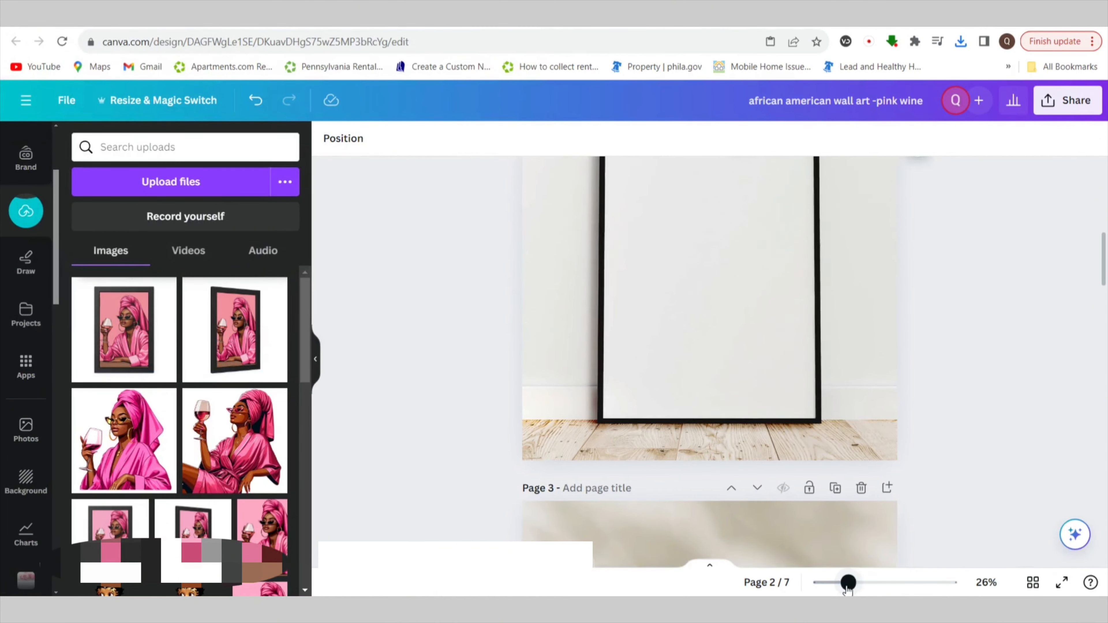
pyautogui.scroll(2, 903, 519)
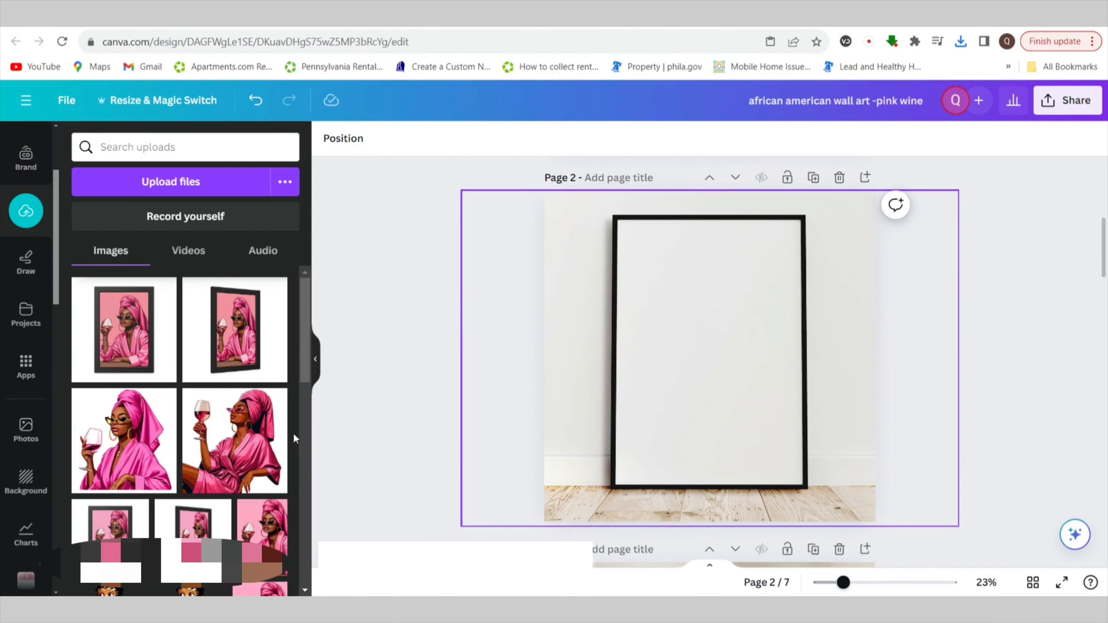
pyautogui.click(165, 363)
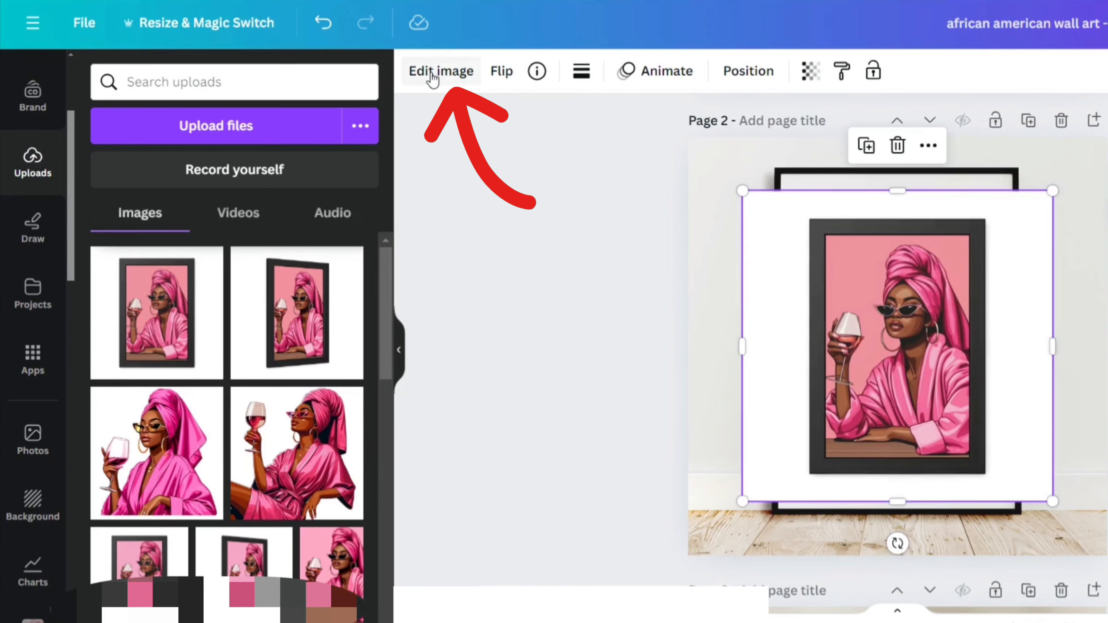
pyautogui.click(458, 77)
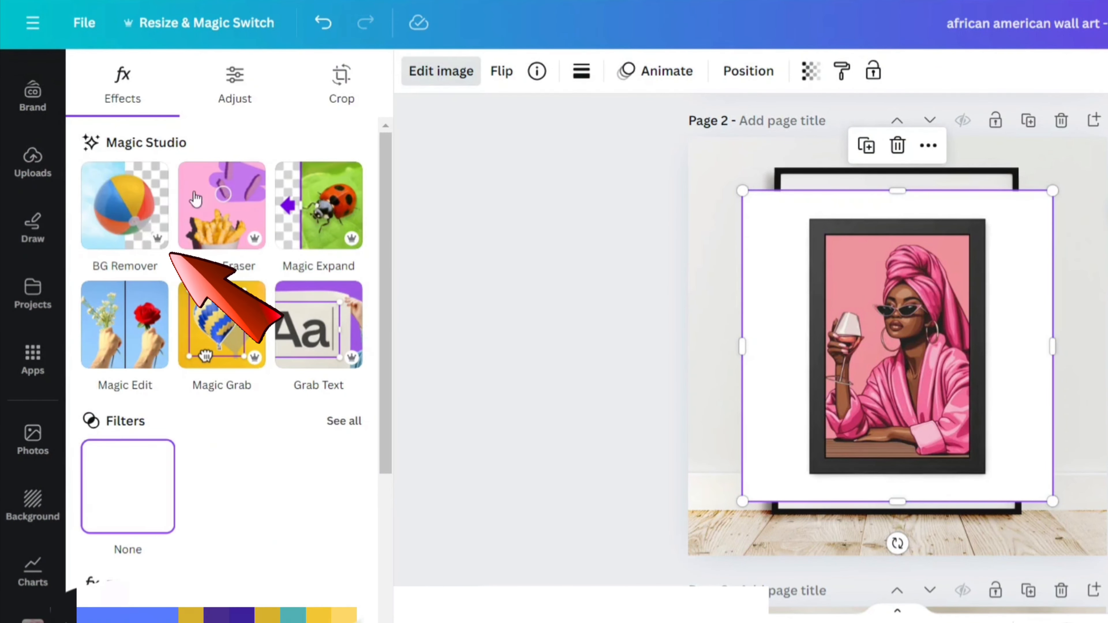
pyautogui.click(127, 216)
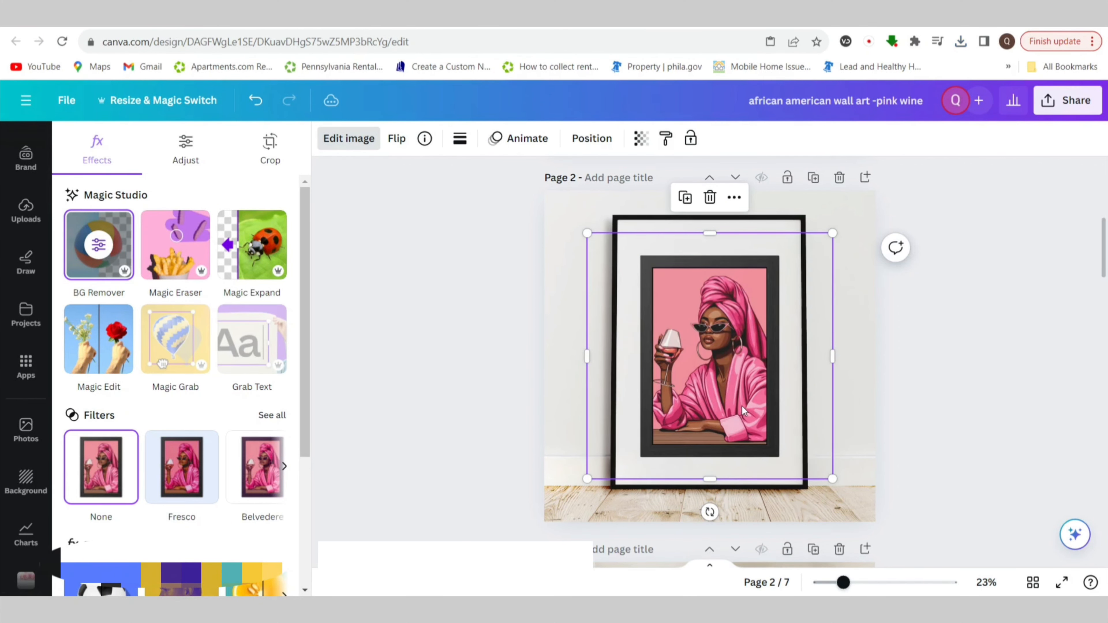
# Crop the empty margins around the framed poster image on page 2 close to its frame.
pyautogui.moveTo(742, 406); pyautogui.dragTo(670, 406)
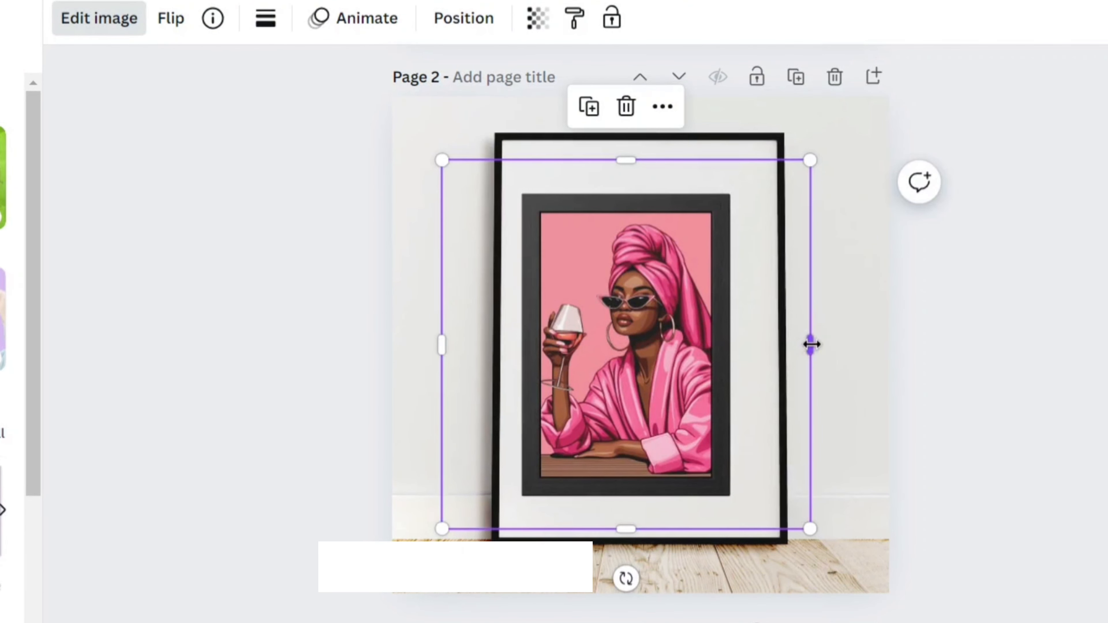
pyautogui.moveTo(810, 345); pyautogui.dragTo(747, 341)
pyautogui.moveTo(435, 344); pyautogui.dragTo(511, 344)
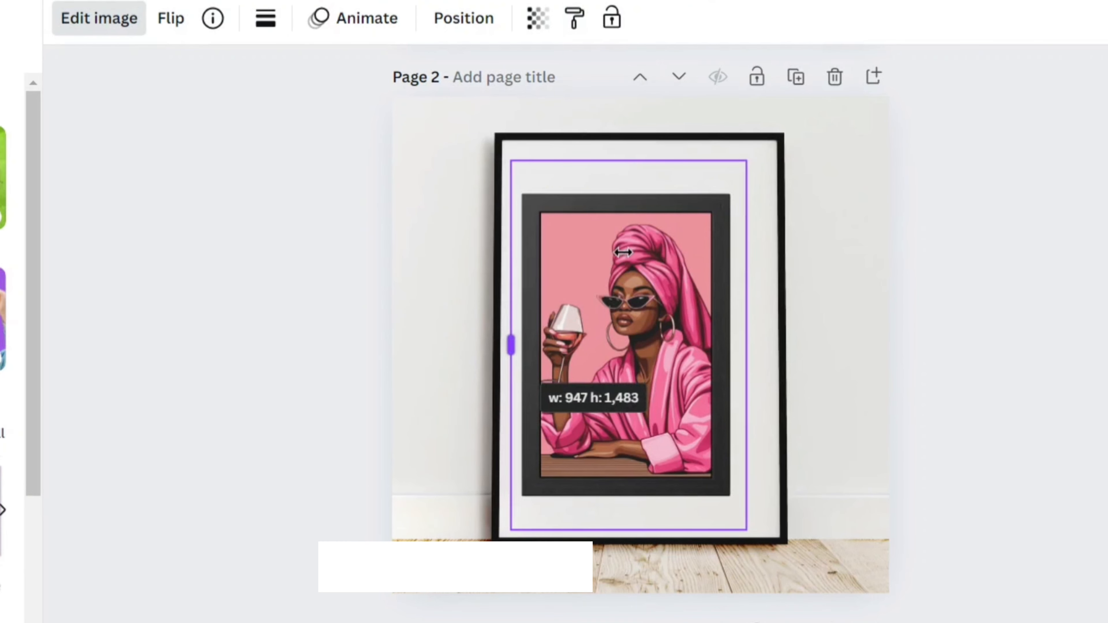
pyautogui.moveTo(636, 162); pyautogui.dragTo(633, 191)
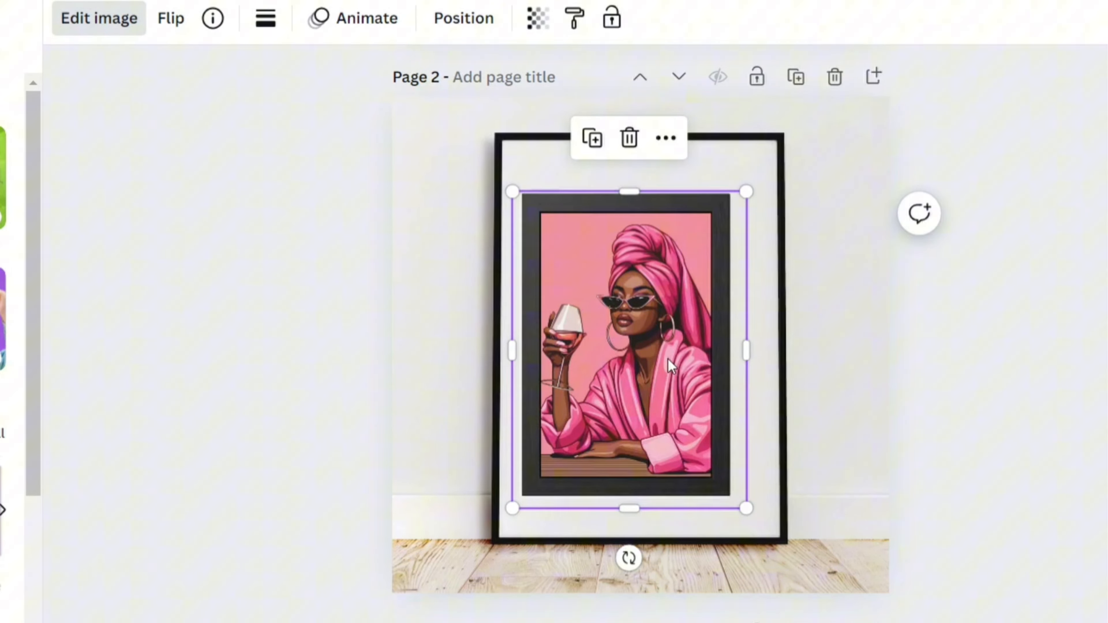
# Move and enlarge the framed poster image on page 2 until it fully covers the blank mockup frame.
pyautogui.moveTo(666, 381); pyautogui.dragTo(639, 321)
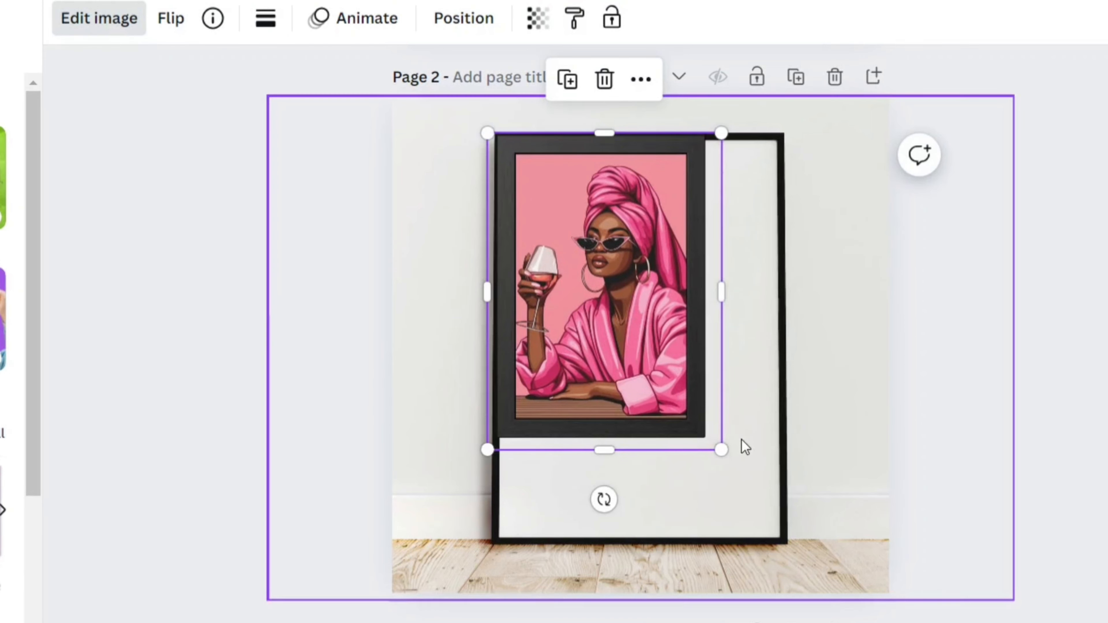
pyautogui.moveTo(721, 450); pyautogui.dragTo(866, 613)
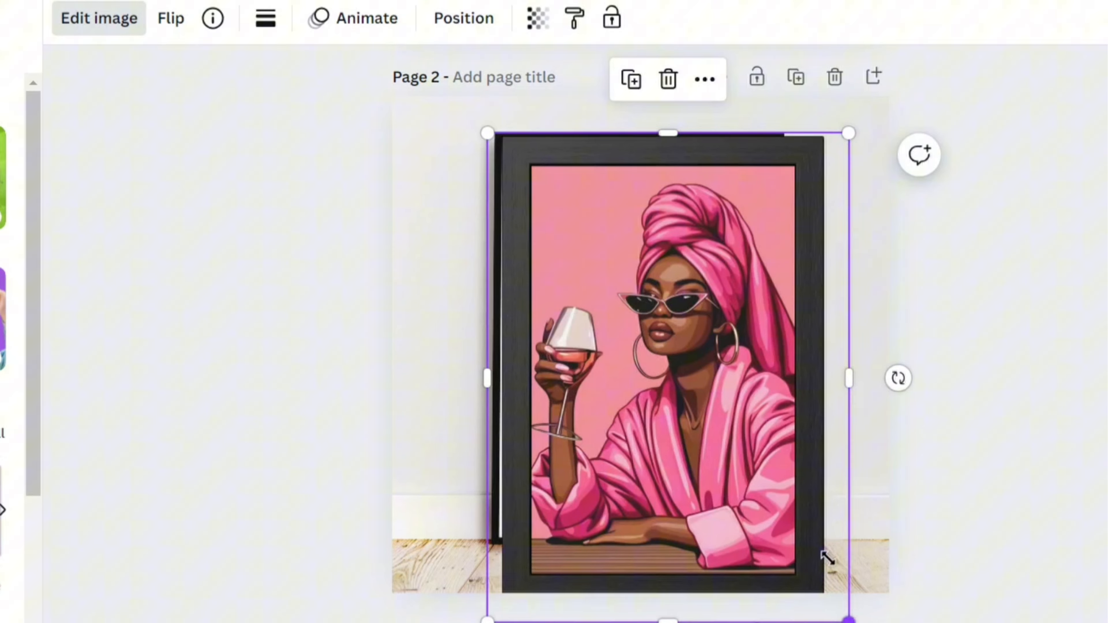
pyautogui.moveTo(827, 558); pyautogui.dragTo(829, 559)
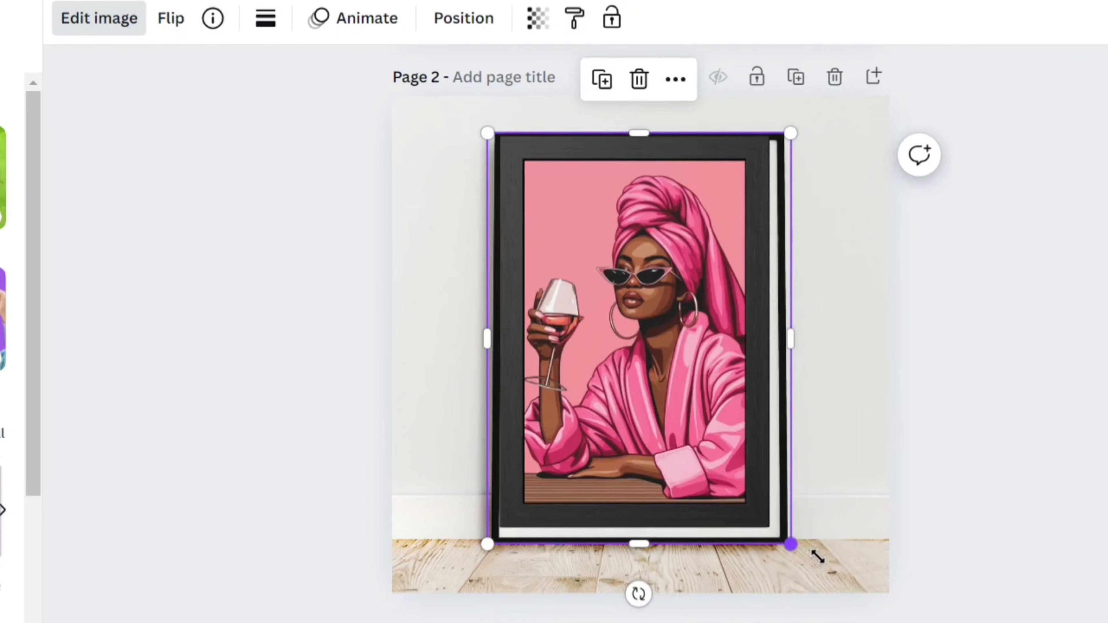
pyautogui.moveTo(817, 557); pyautogui.dragTo(820, 558)
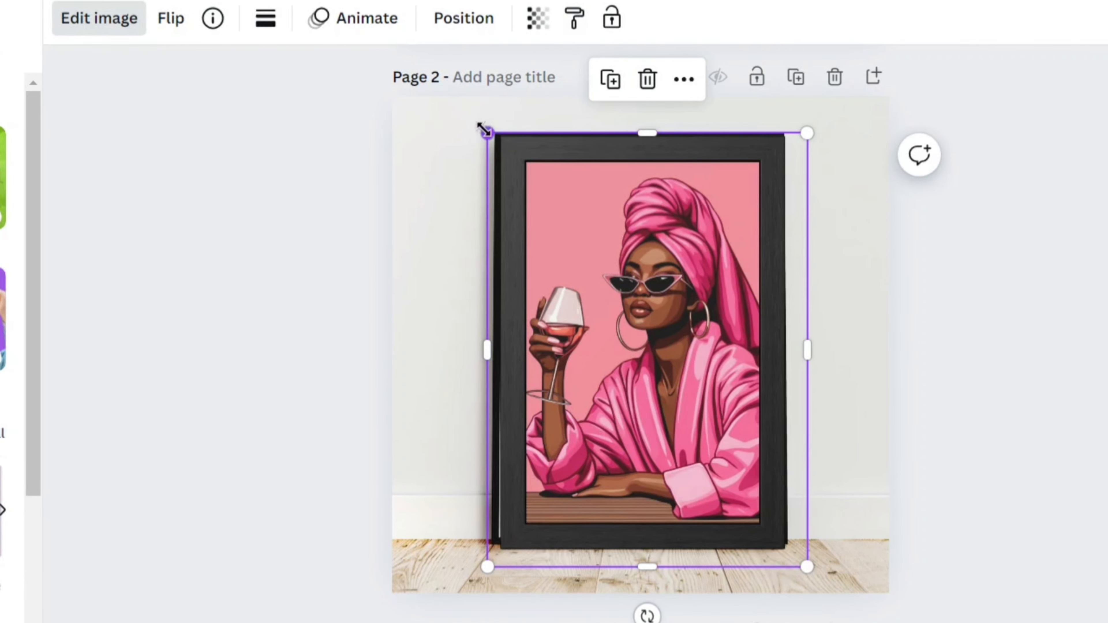
pyautogui.moveTo(483, 129); pyautogui.dragTo(731, 334)
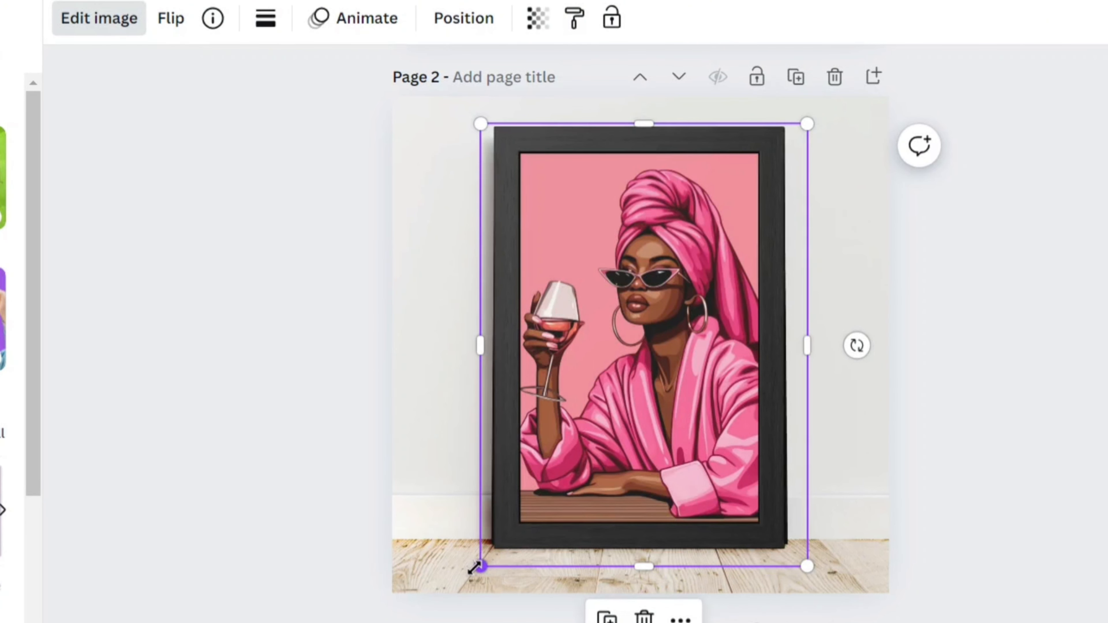
pyautogui.moveTo(475, 568); pyautogui.dragTo(478, 570)
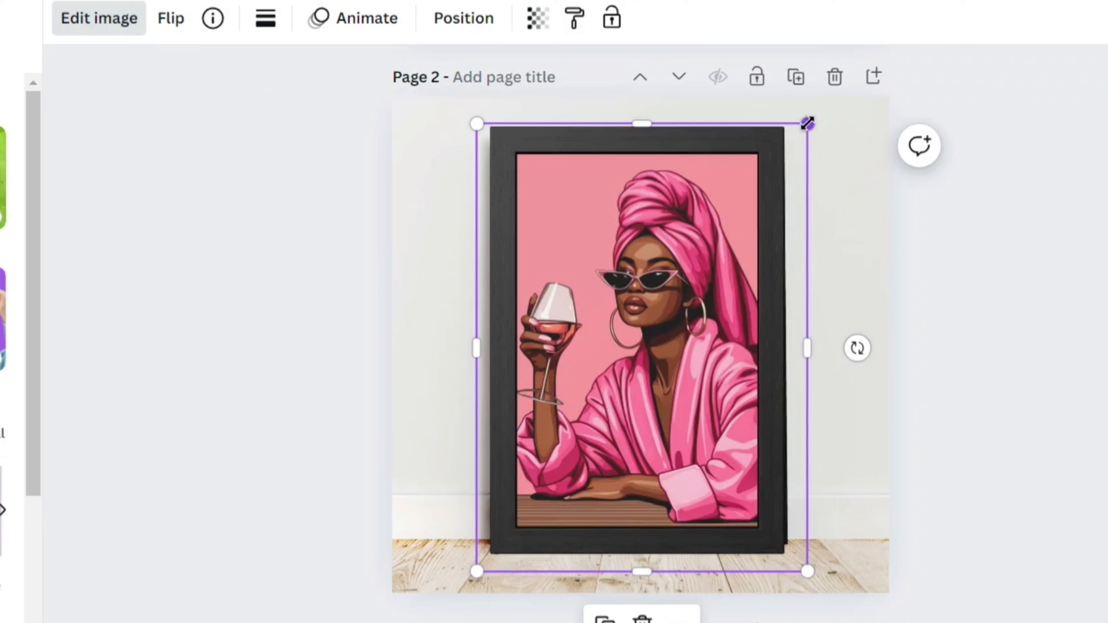
pyautogui.moveTo(817, 113); pyautogui.dragTo(972, 367)
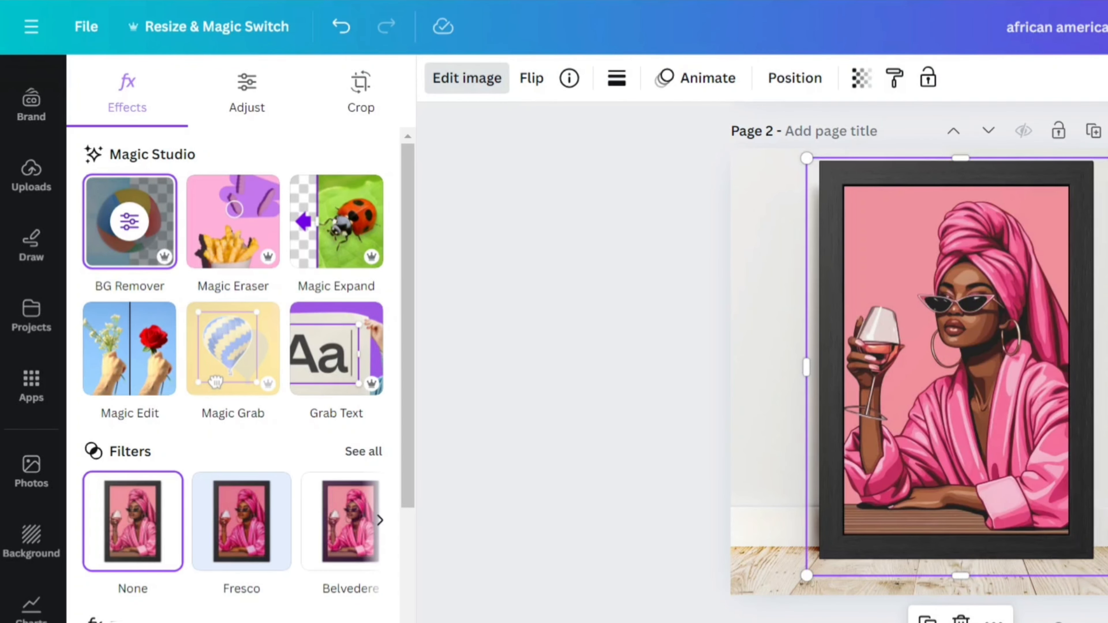
pyautogui.click(1009, 407)
pyautogui.click(1009, 407)
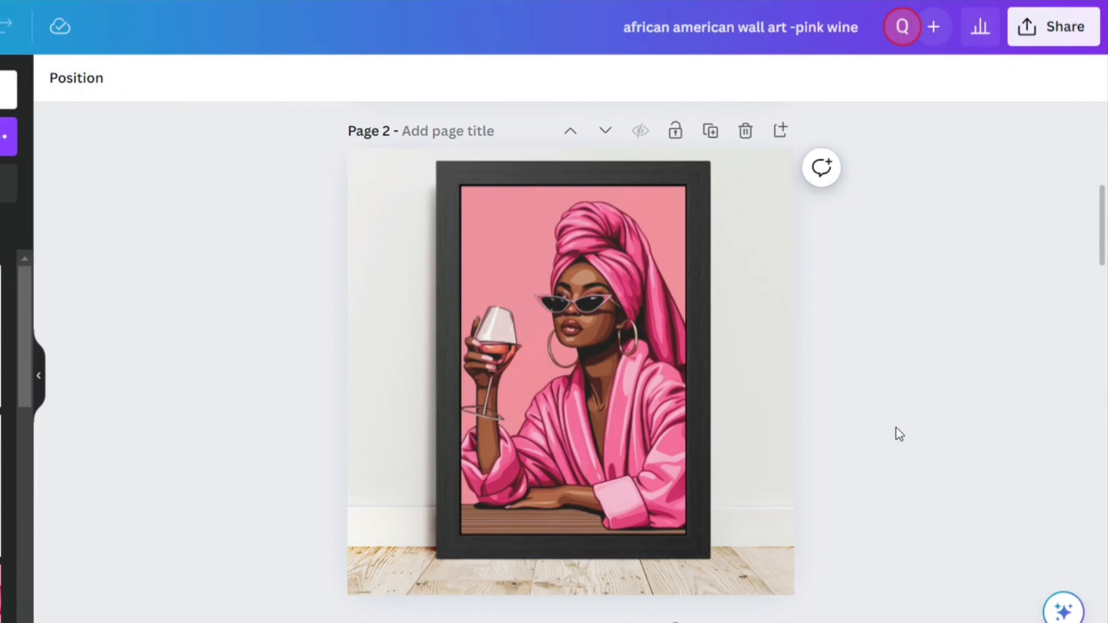
pyautogui.click(767, 380)
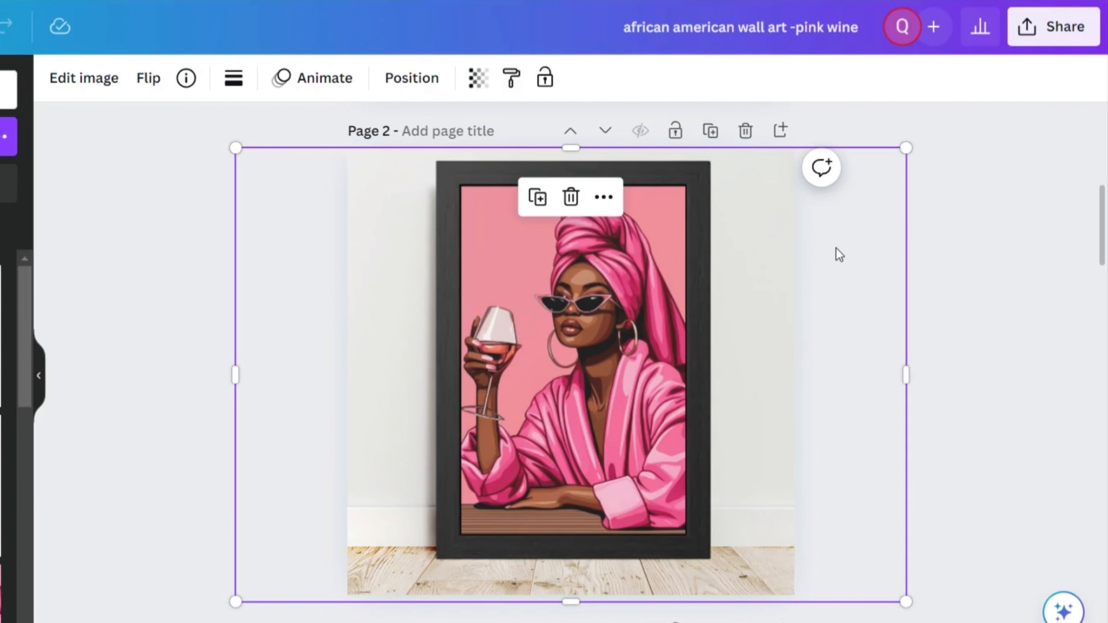
pyautogui.click(1047, 437)
# Compare the page 2 framed-poster mockup with the mockups on pages 1 and 3.
pyautogui.scroll(-3, 953, 458)
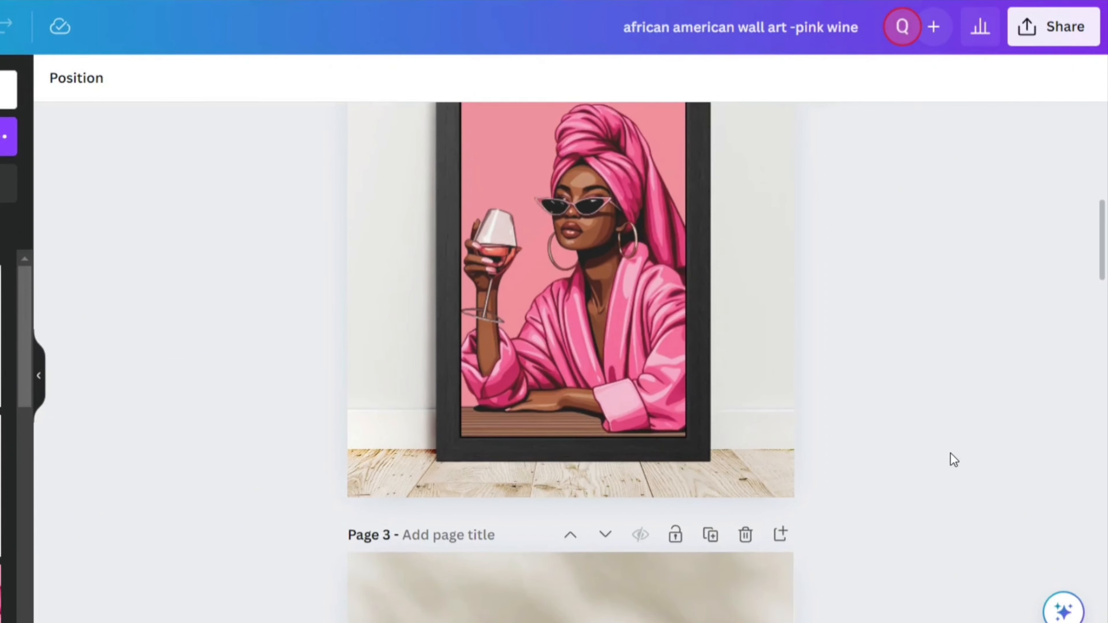
pyautogui.scroll(2, 951, 458)
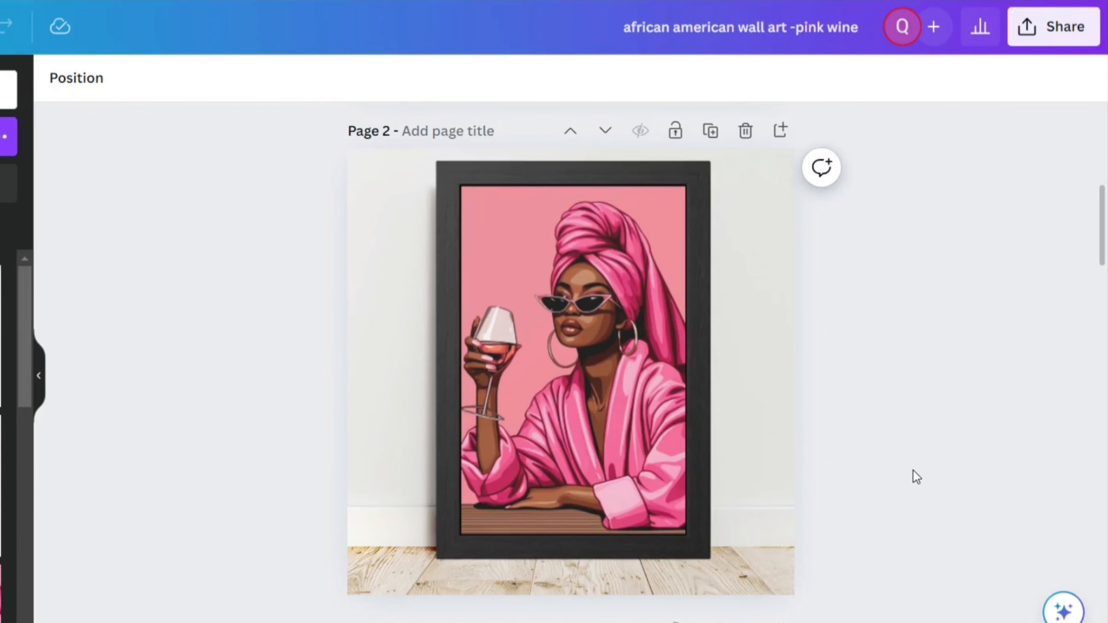
pyautogui.scroll(-8, 913, 471)
pyautogui.scroll(4, 909, 473)
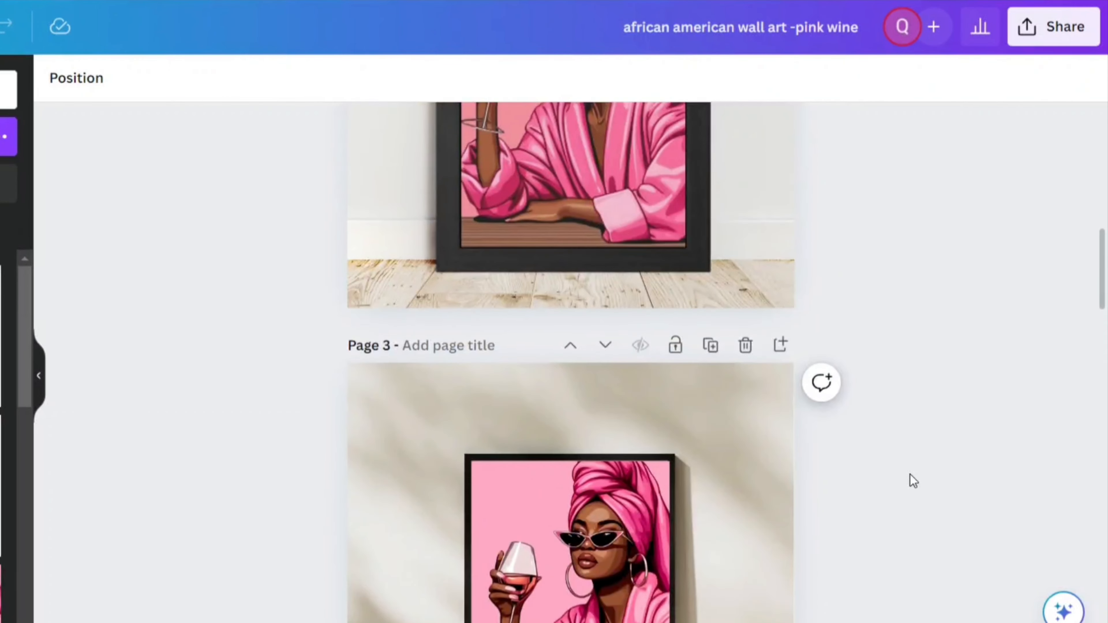
pyautogui.scroll(10, 912, 475)
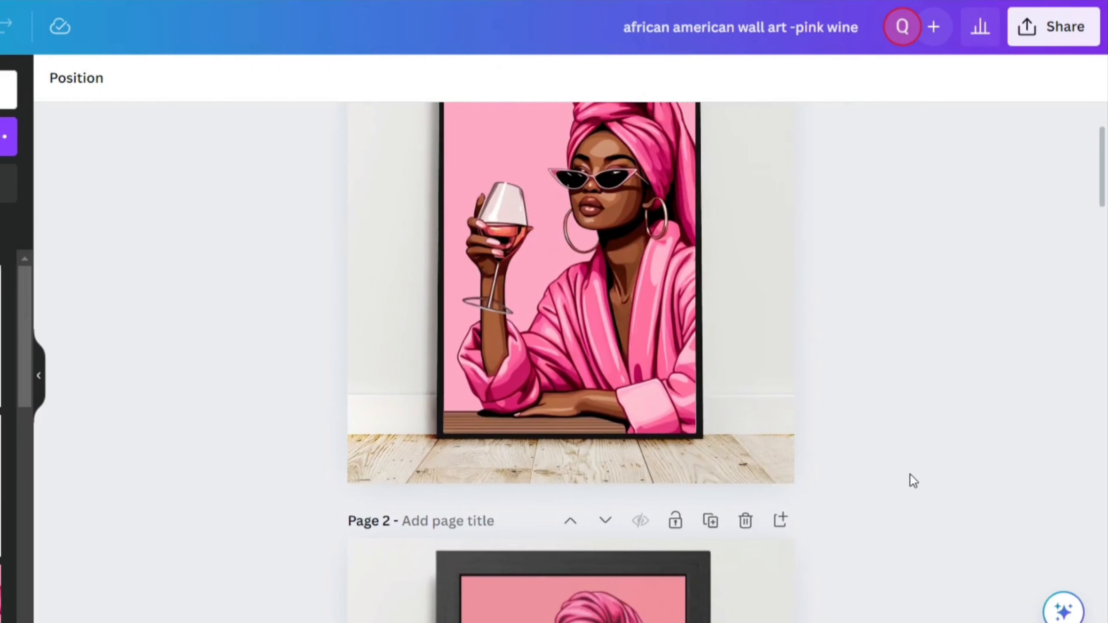
pyautogui.scroll(3, 912, 474)
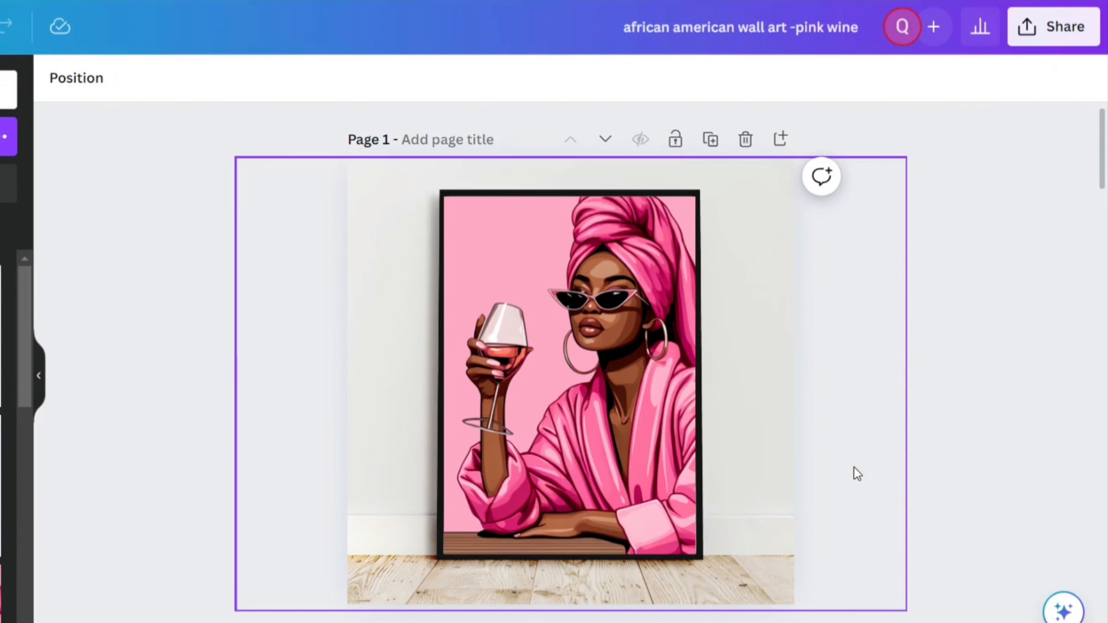
pyautogui.scroll(-10, 853, 470)
pyautogui.scroll(4, 742, 372)
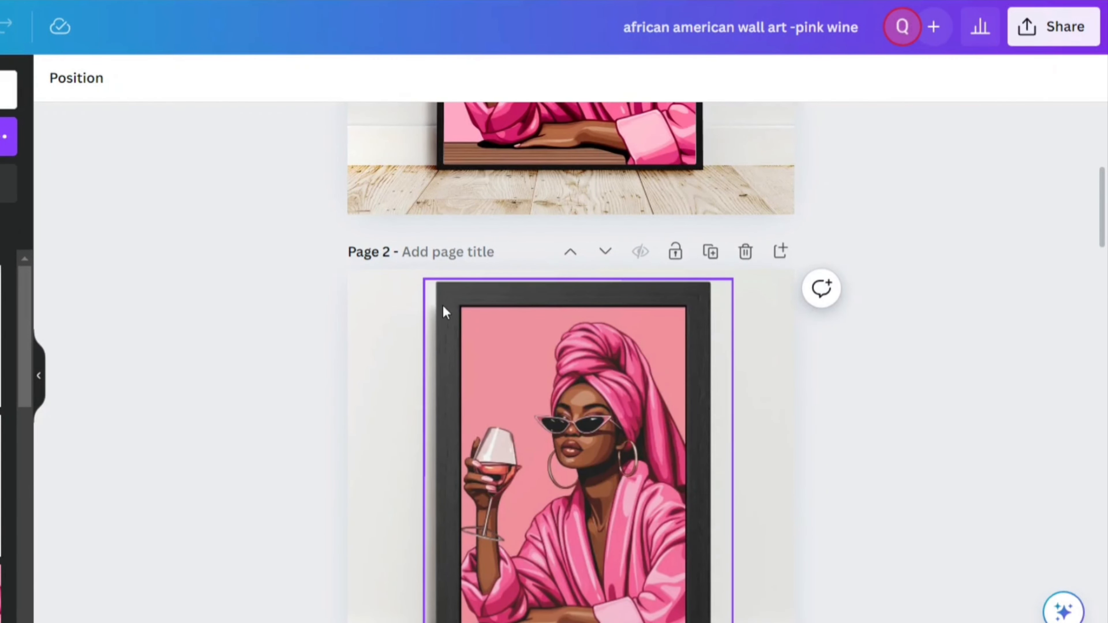
pyautogui.scroll(-2, 710, 574)
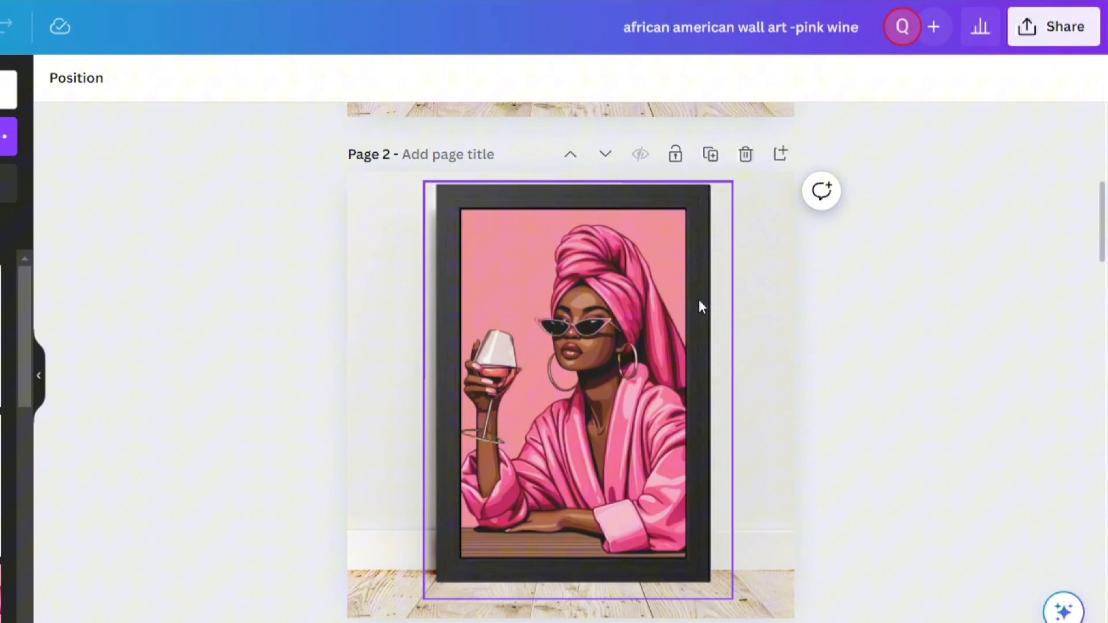
pyautogui.scroll(-2, 690, 562)
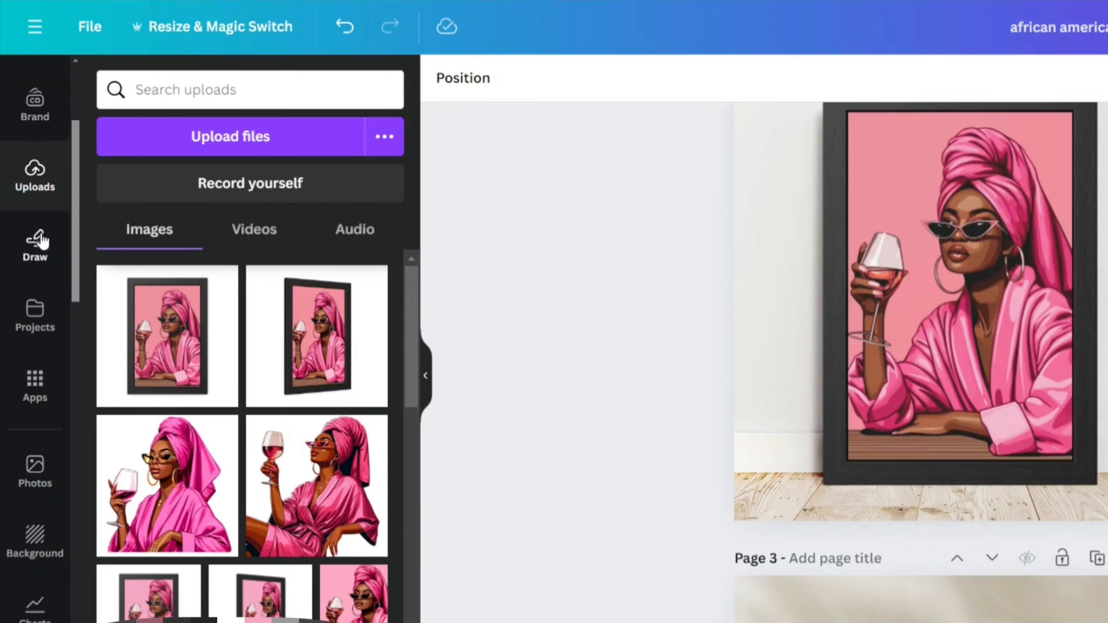
# Search the elements for "shape", add the round scalloped badge to page 2, and place it over the framed poster's lower-right corner.
pyautogui.scroll(3, 37, 264)
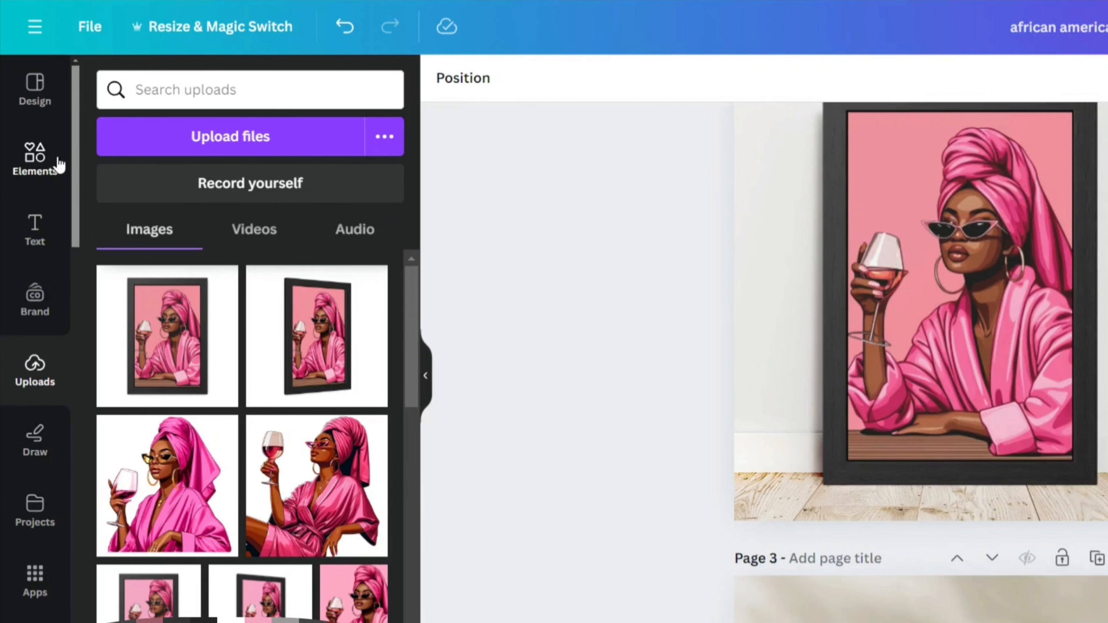
pyautogui.click(24, 161)
pyautogui.click(214, 91)
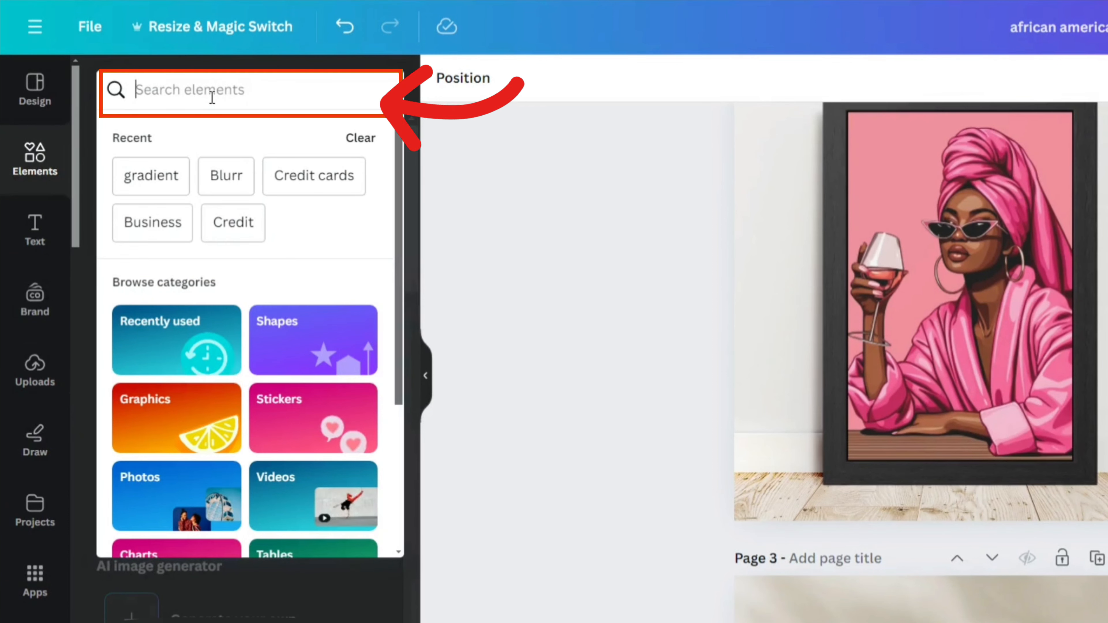
pyautogui.write('shape')
pyautogui.press('Return')
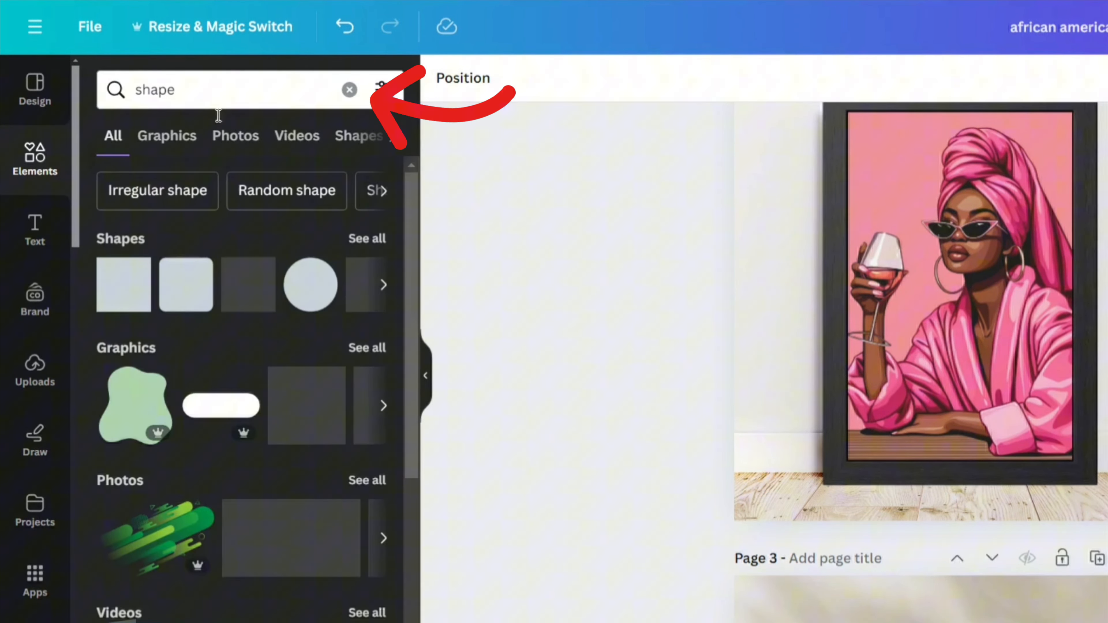
pyautogui.click(367, 239)
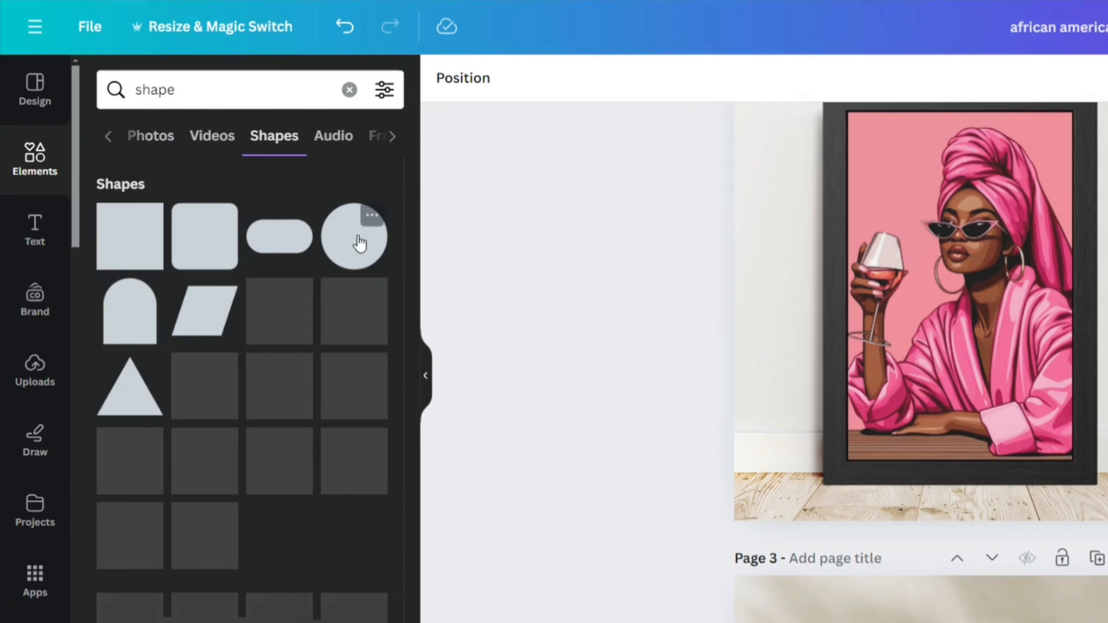
pyautogui.click(349, 478)
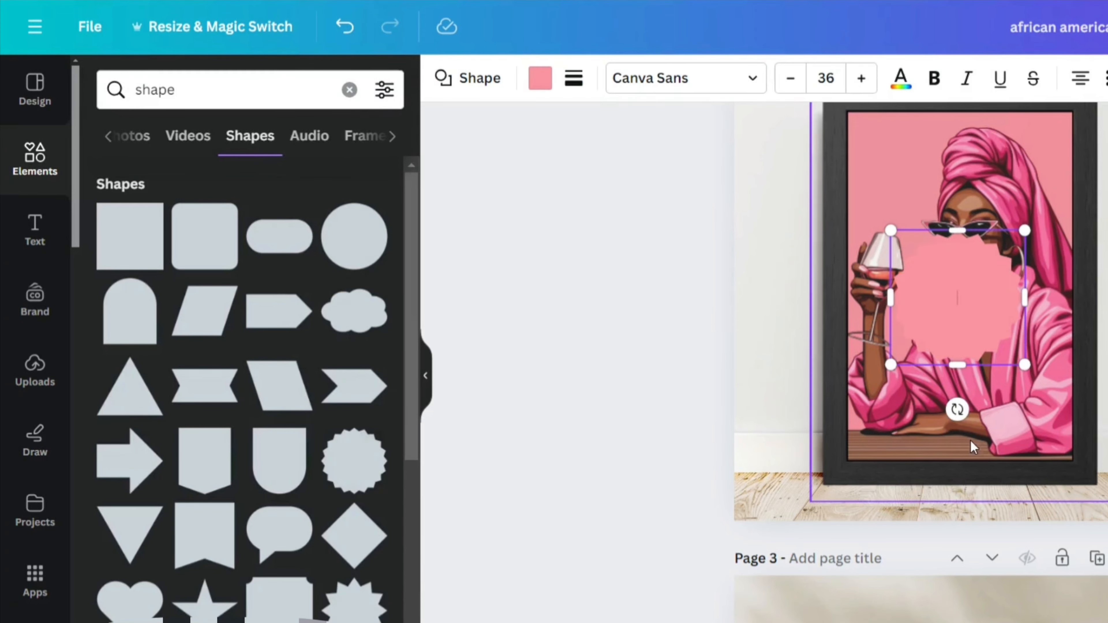
pyautogui.moveTo(972, 330); pyautogui.dragTo(1092, 482)
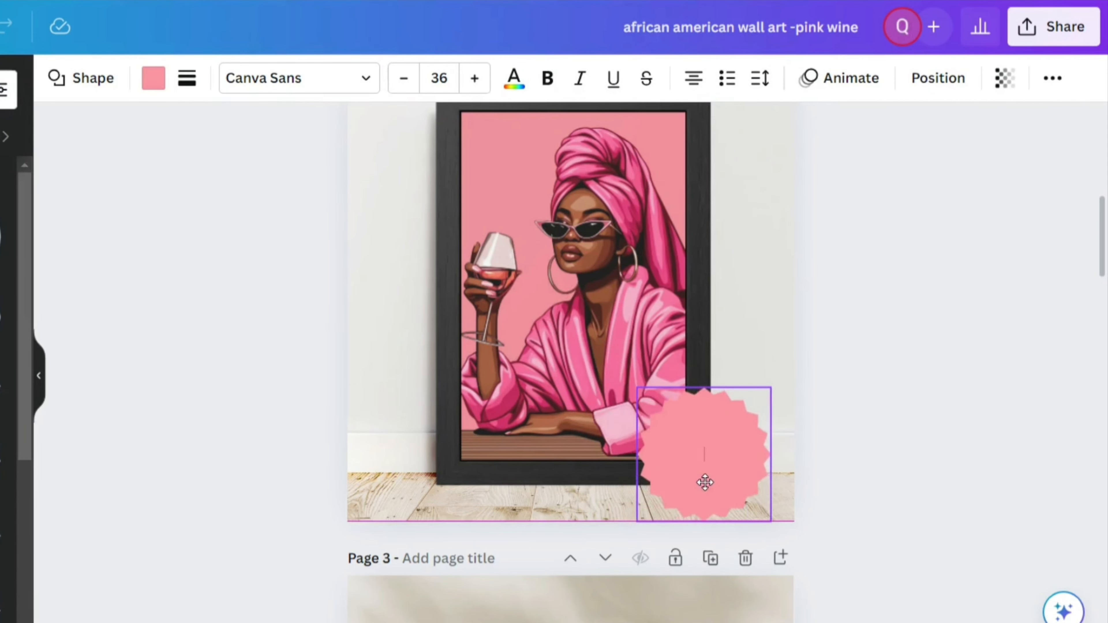
pyautogui.moveTo(705, 482); pyautogui.dragTo(728, 483)
# Recolor the scalloped badge white and shrink it slightly so it fits inside the page.
pyautogui.click(445, 78)
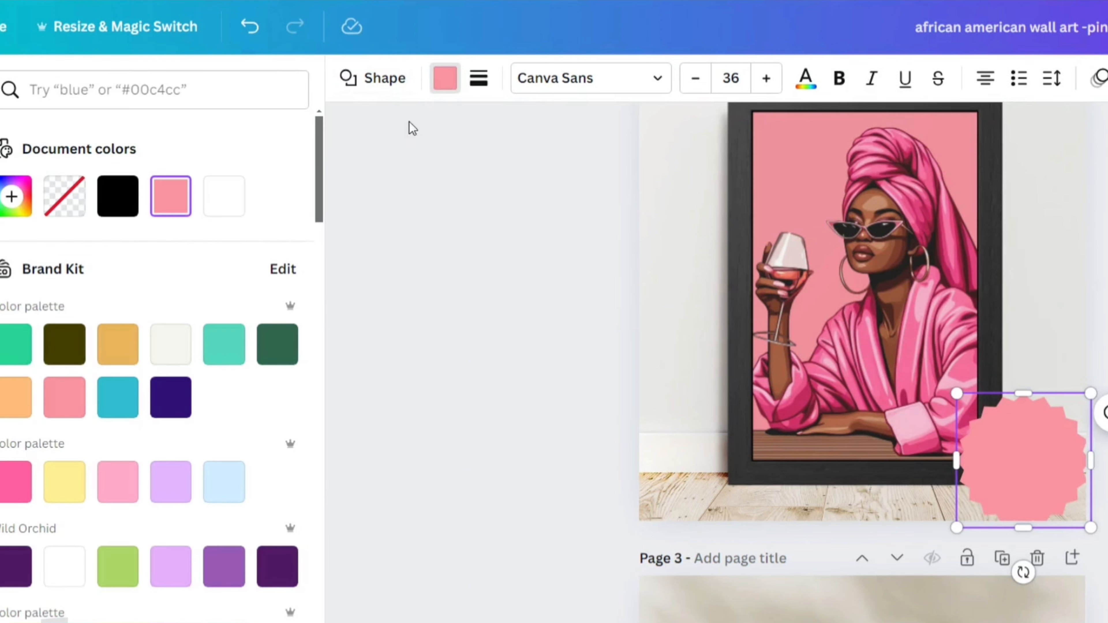
pyautogui.click(224, 199)
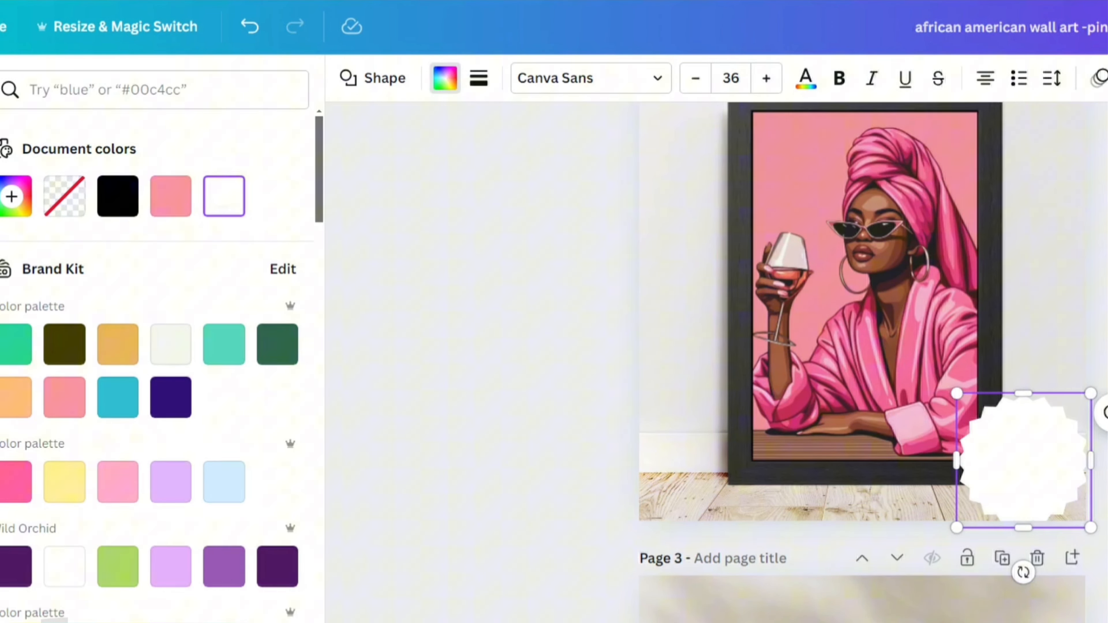
pyautogui.click(1056, 487)
pyautogui.moveTo(1089, 525); pyautogui.dragTo(1070, 507)
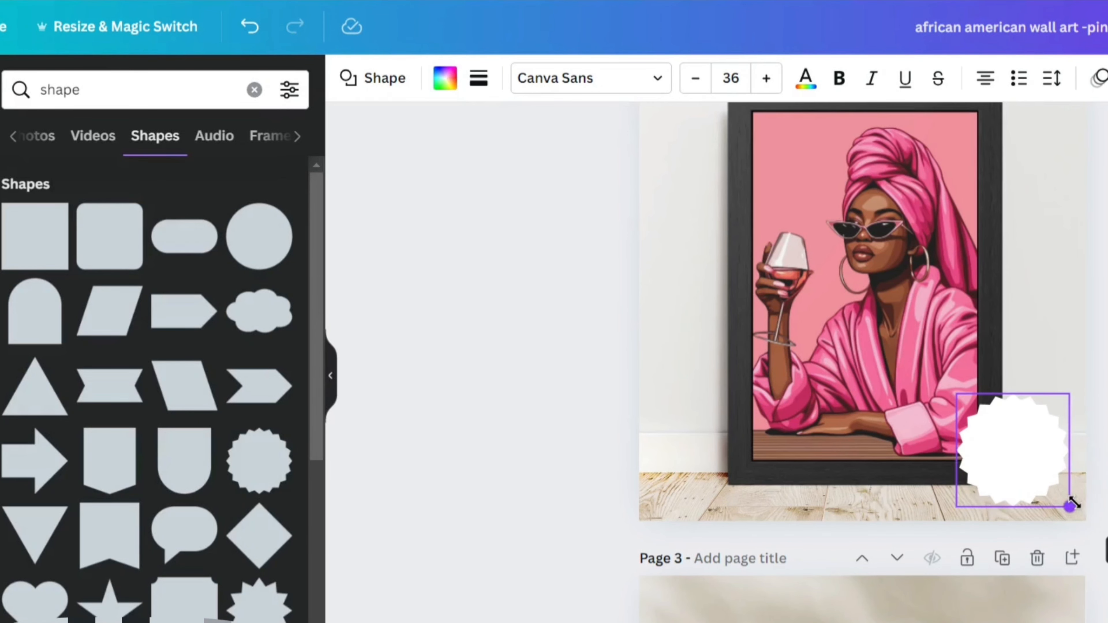
# Add a body text reading "With Frame" and place it on the white badge.
pyautogui.click(0, 231)
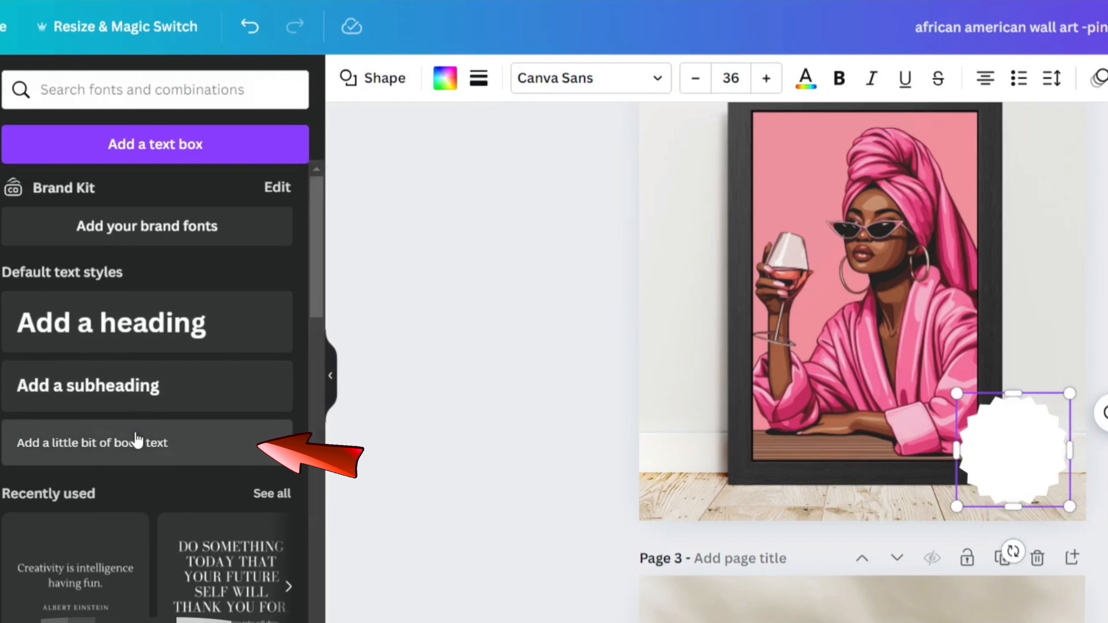
pyautogui.click(205, 441)
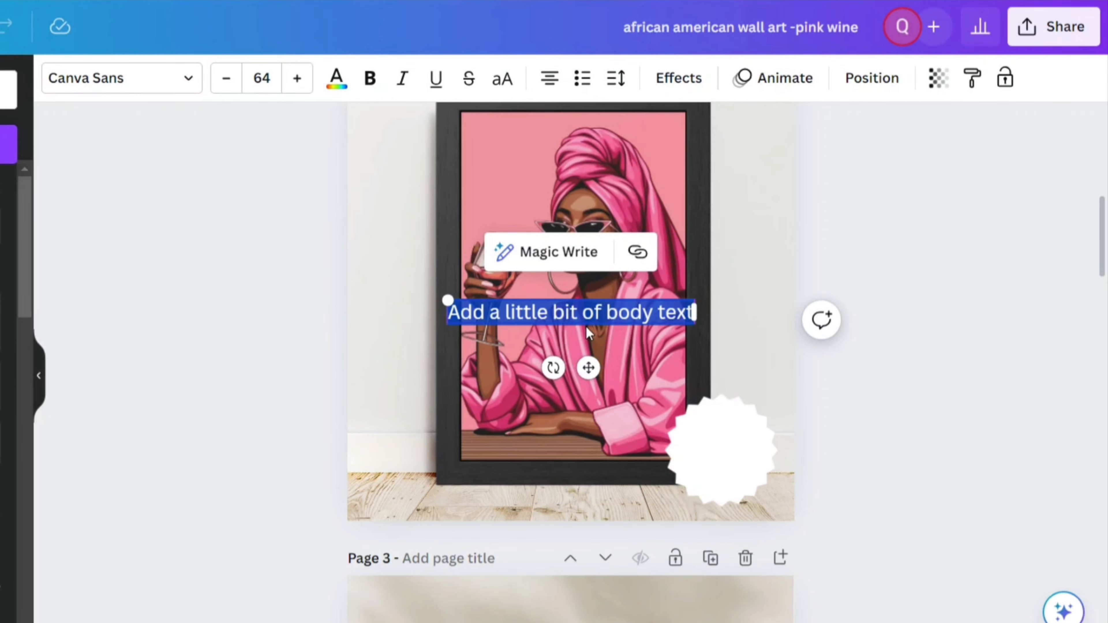
pyautogui.write('With Frame')
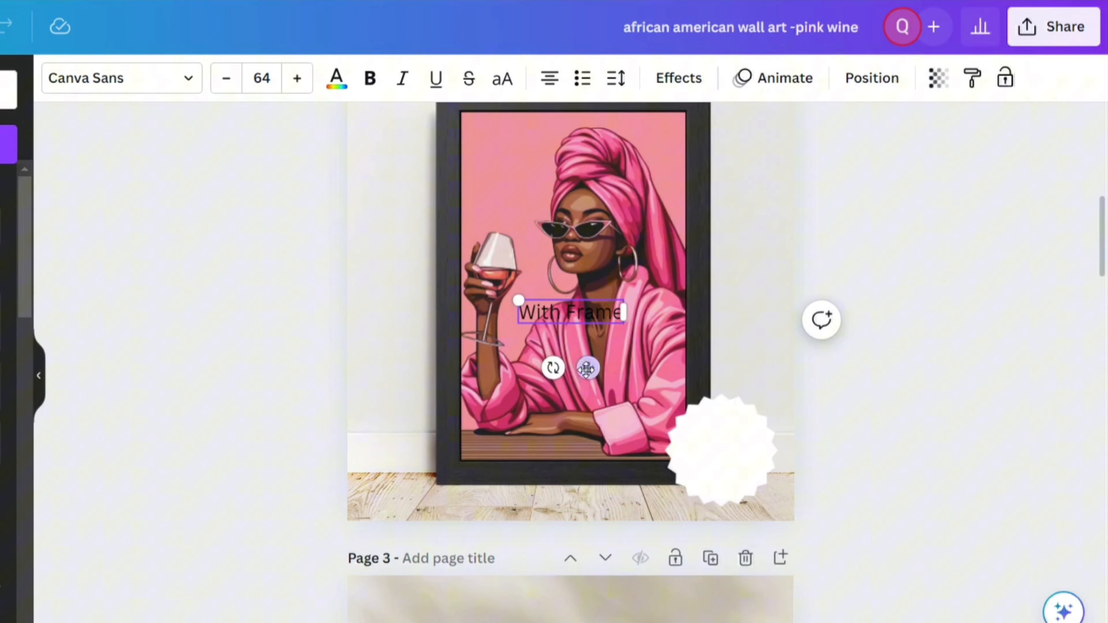
pyautogui.moveTo(589, 368); pyautogui.dragTo(744, 505)
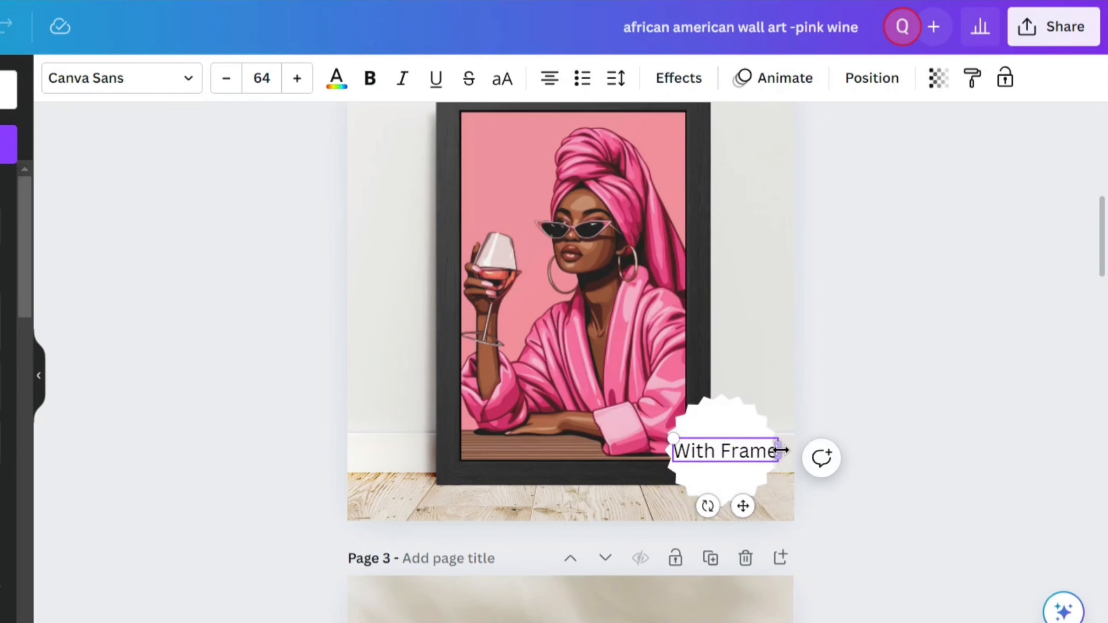
# Make the "With Frame" text bold, resize it to 57.7, and position it within the badge.
pyautogui.moveTo(671, 437); pyautogui.dragTo(702, 450)
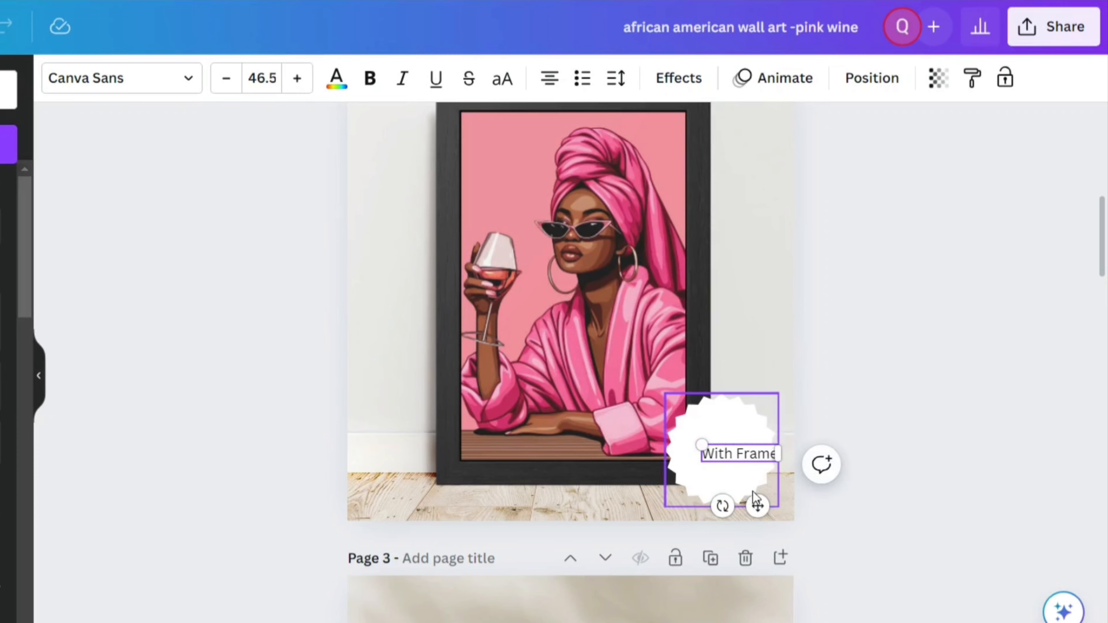
pyautogui.moveTo(760, 505); pyautogui.dragTo(741, 502)
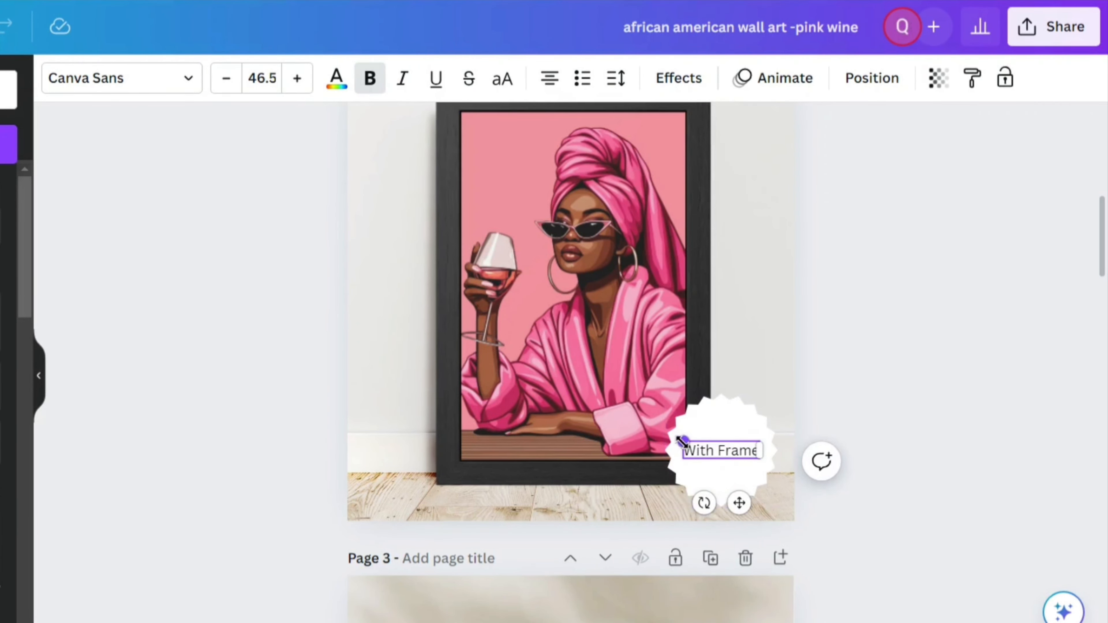
pyautogui.moveTo(680, 441); pyautogui.dragTo(668, 440)
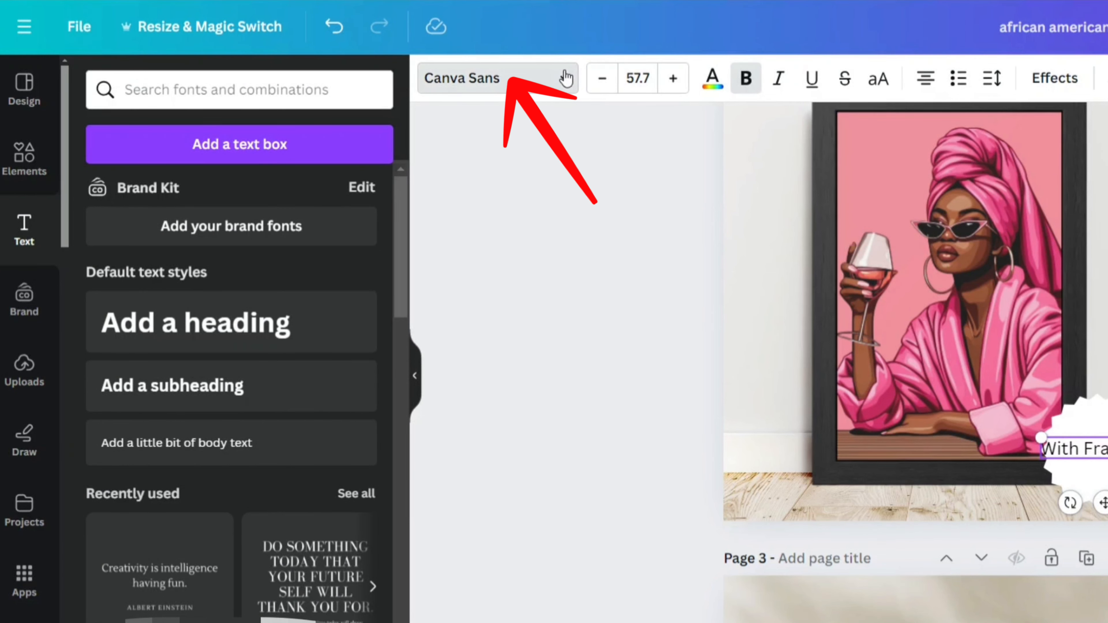
# Change the "With Frame" text's font to Anton and enlarge it to 64.4.
pyautogui.click(566, 78)
pyautogui.click(170, 404)
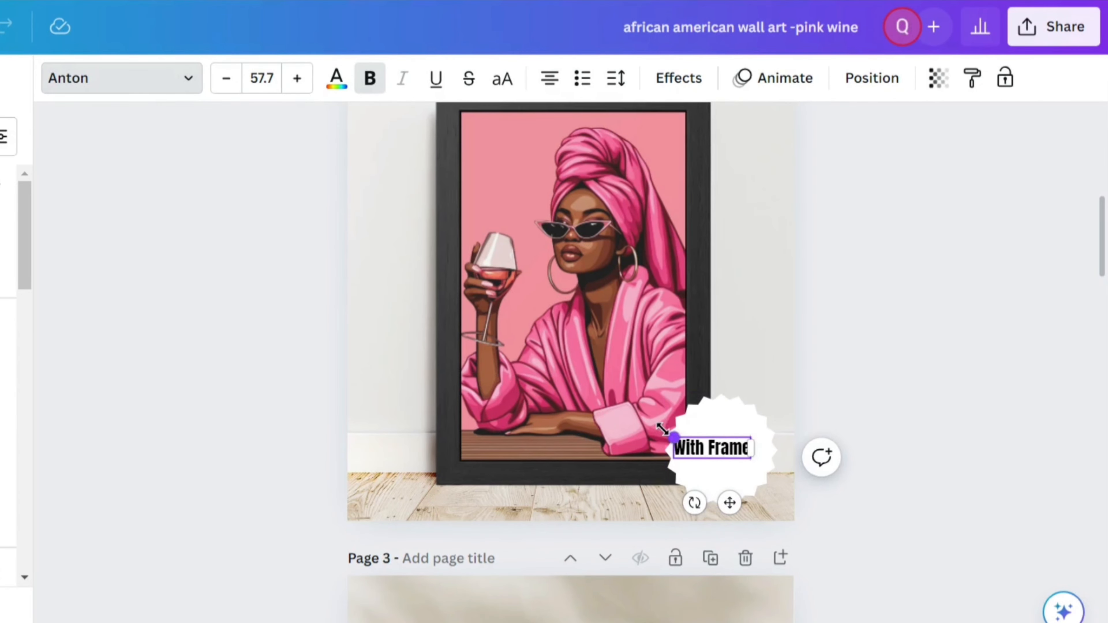
pyautogui.moveTo(673, 437); pyautogui.dragTo(663, 433)
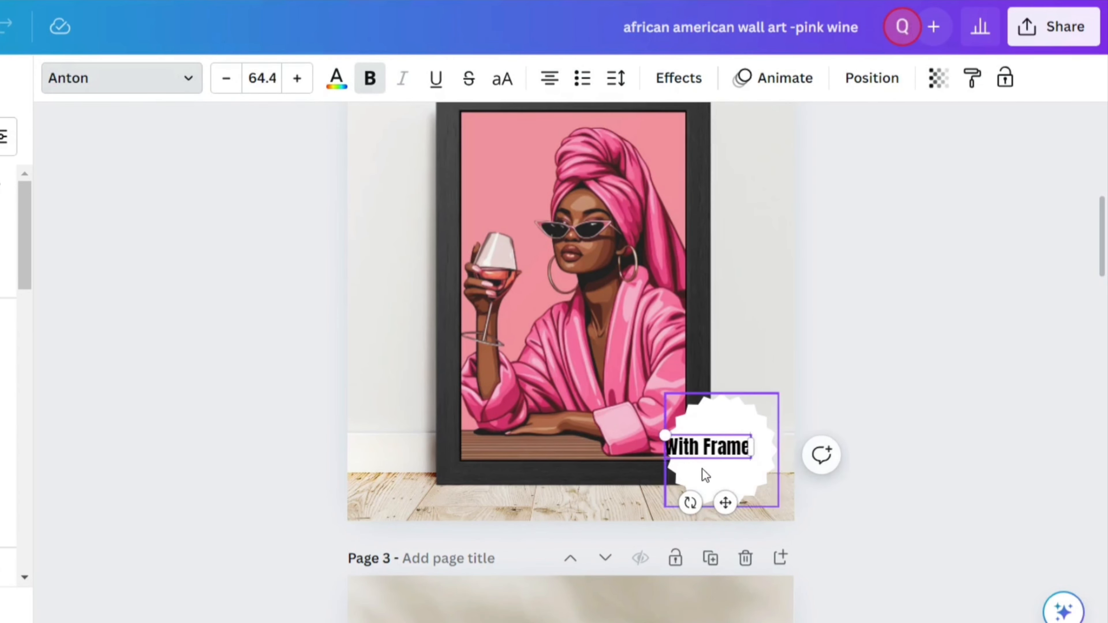
# Move the "With Frame" text to the badge's lower half and place a duplicate of it directly above.
pyautogui.moveTo(725, 503); pyautogui.dragTo(740, 518)
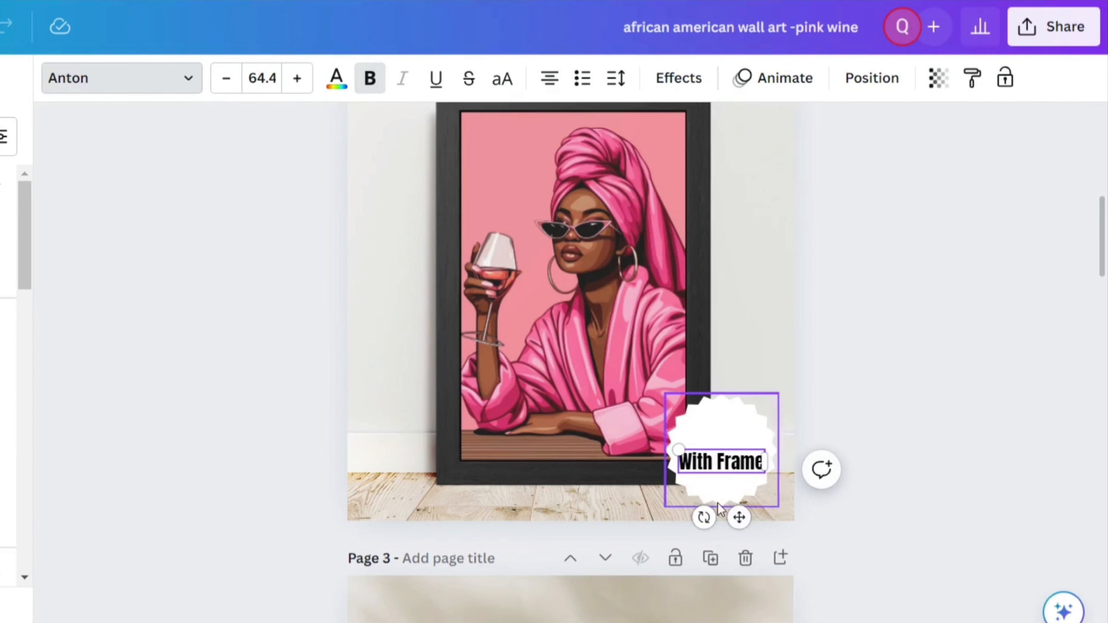
pyautogui.click(831, 536)
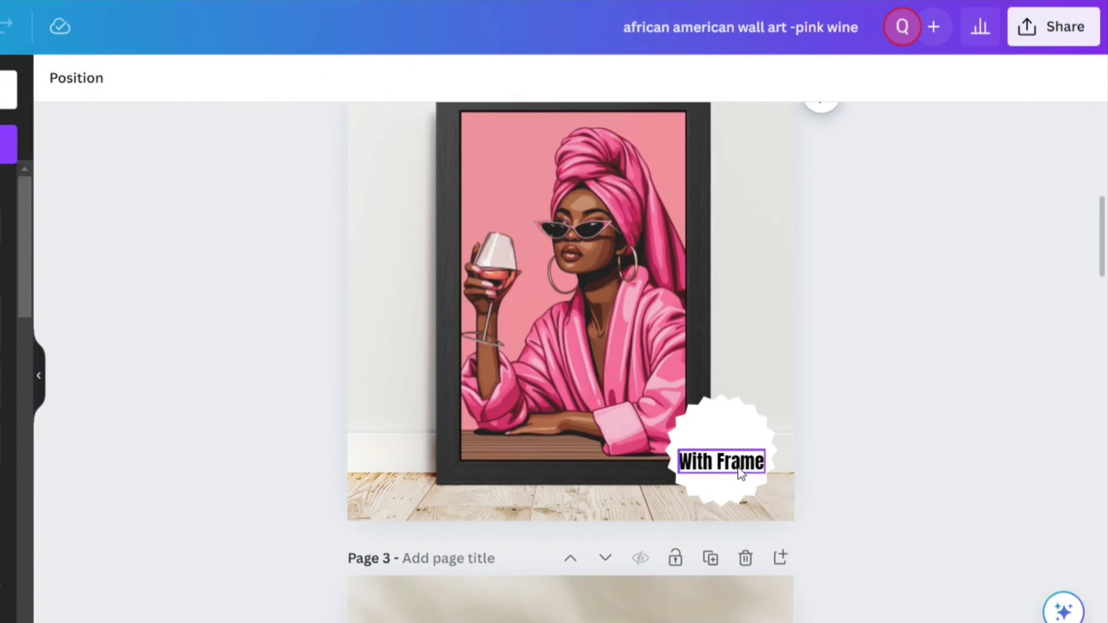
pyautogui.click(707, 462)
pyautogui.click(758, 406)
pyautogui.moveTo(742, 520); pyautogui.dragTo(740, 481)
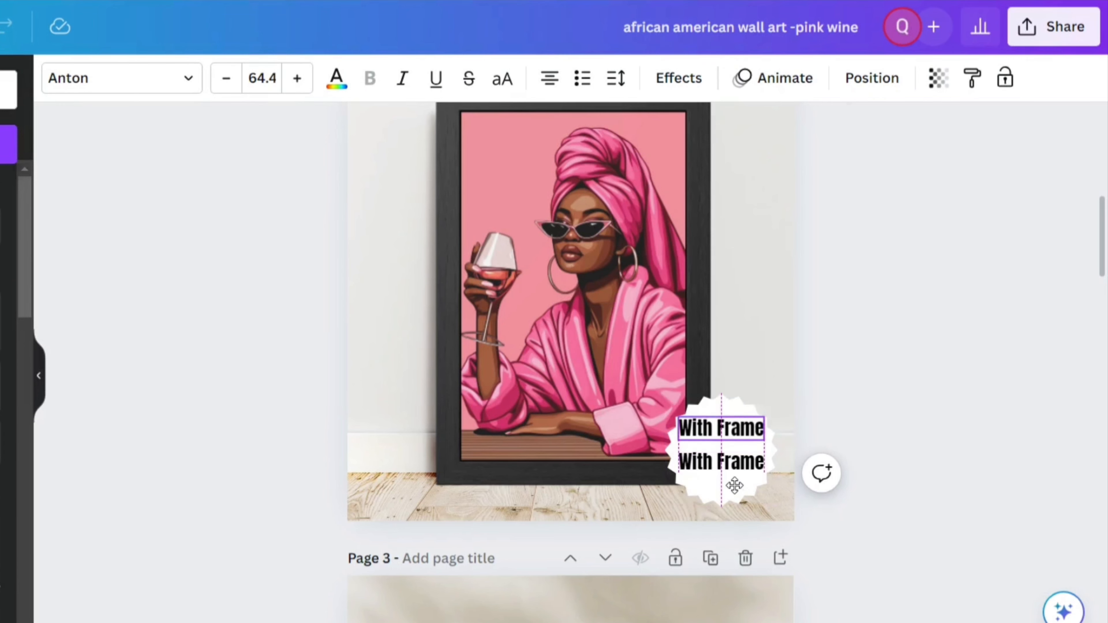
# Replace the wording of the upper text copy on the badge with "11x17".
pyautogui.doubleClick(733, 423)
pyautogui.press('BackSpace')
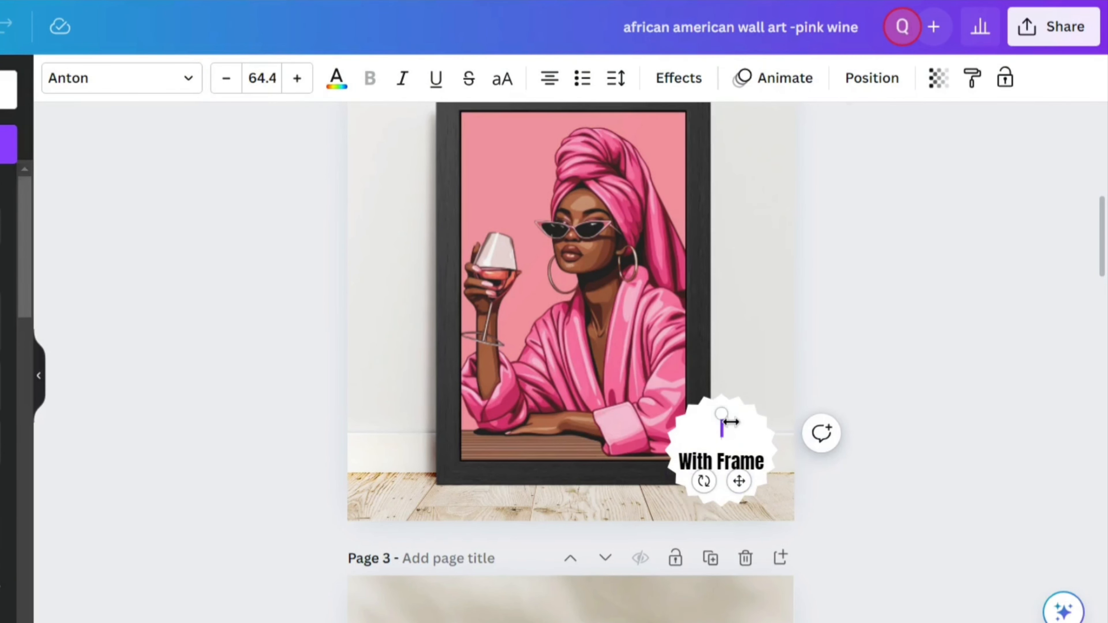
pyautogui.write('11x17')
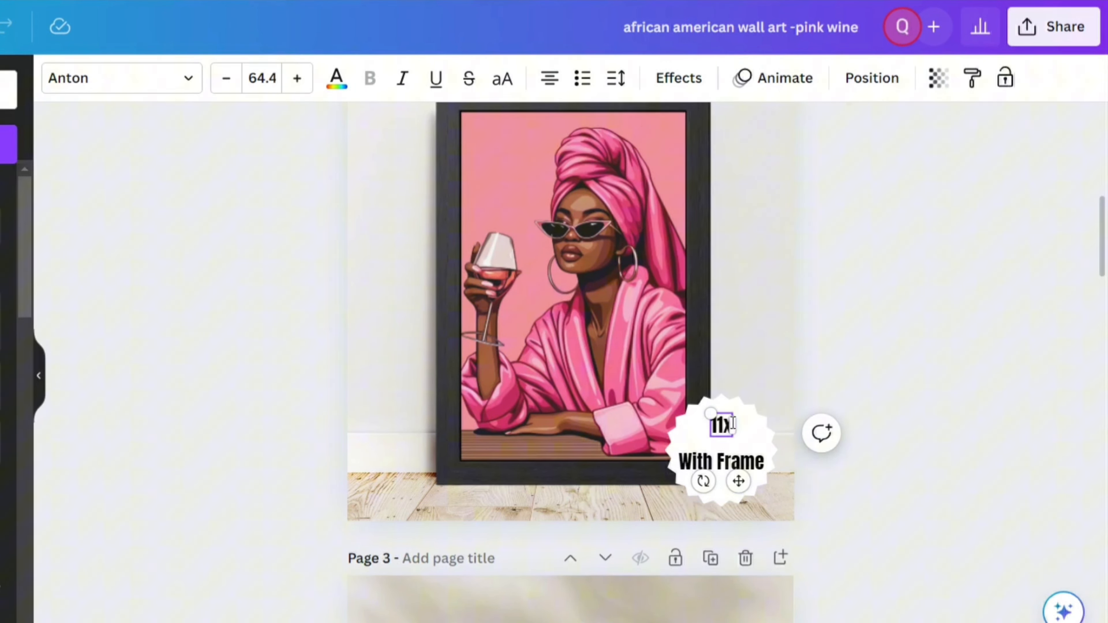
pyautogui.click(929, 425)
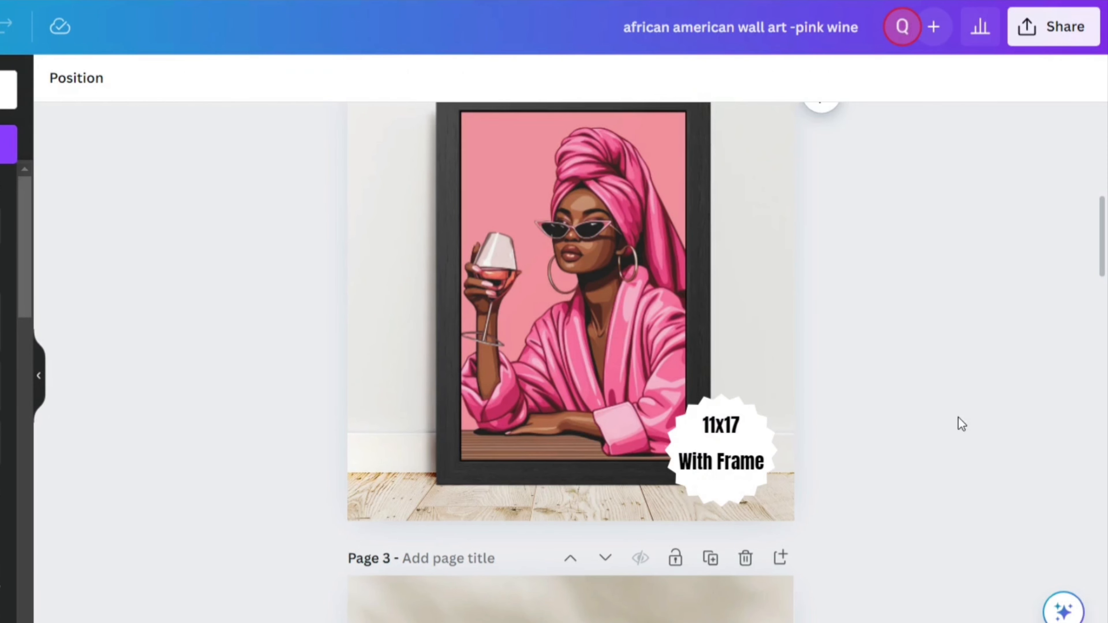
# Move the "11x17" text down so it sits close above "With Frame" on the badge.
pyautogui.moveTo(724, 423); pyautogui.dragTo(725, 434)
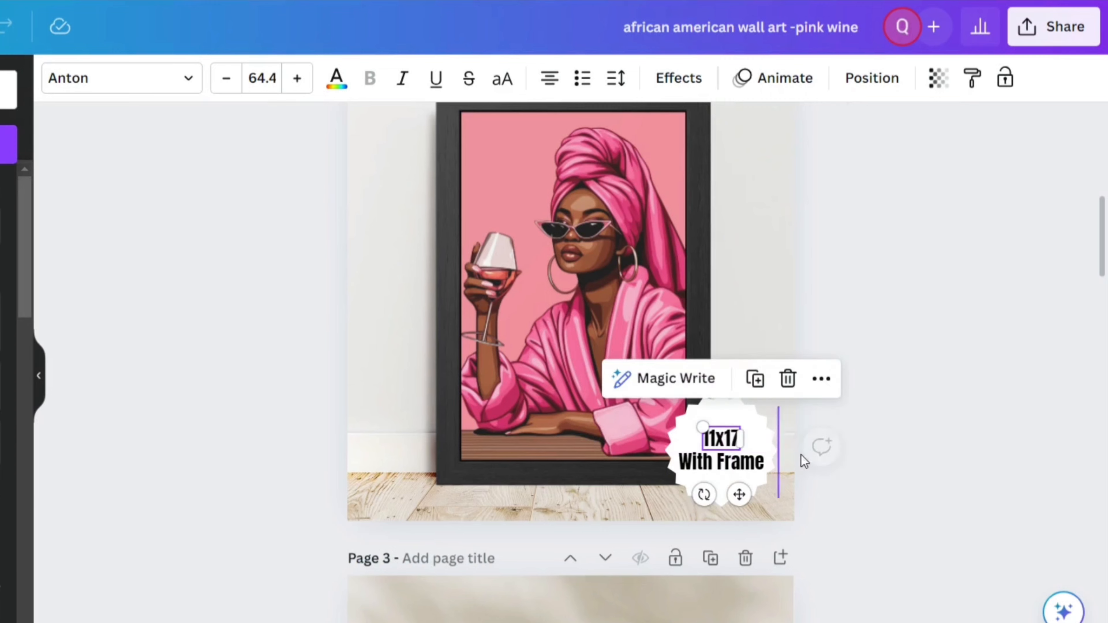
pyautogui.click(886, 520)
pyautogui.click(724, 471)
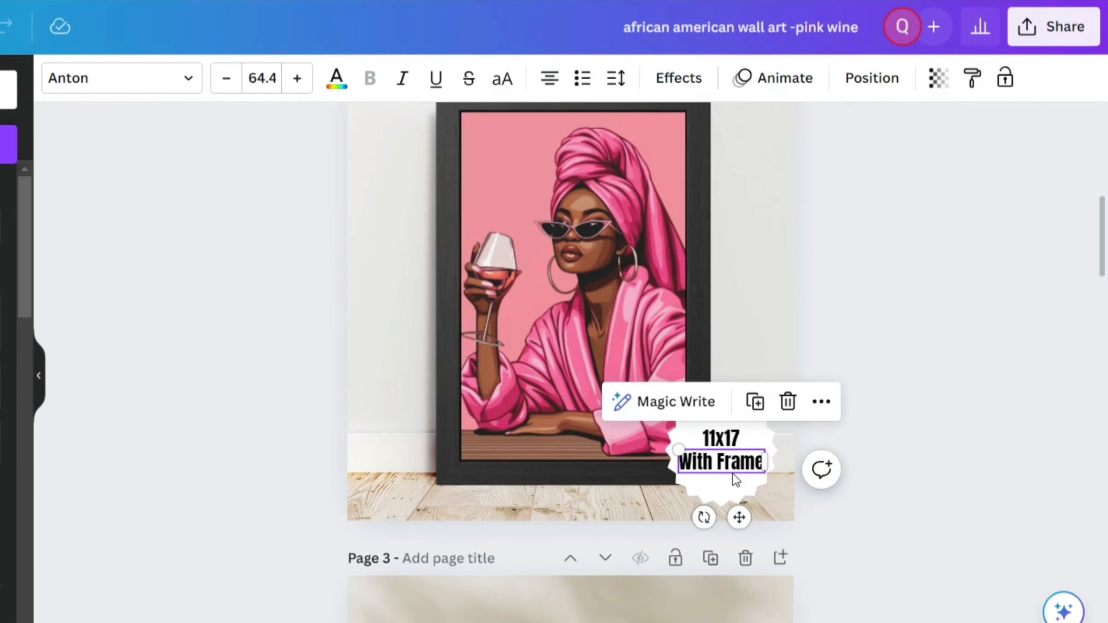
pyautogui.click(938, 517)
# Preview the page 2 mockup with its finished badge in full screen and return to the editor.
pyautogui.scroll(2, 938, 519)
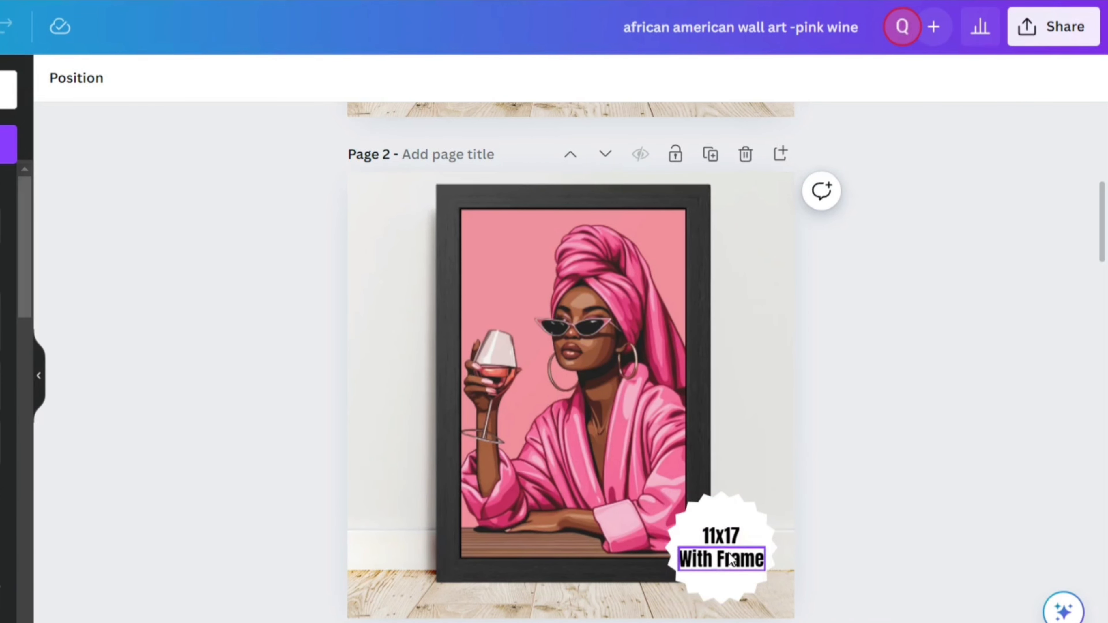
pyautogui.click(744, 418)
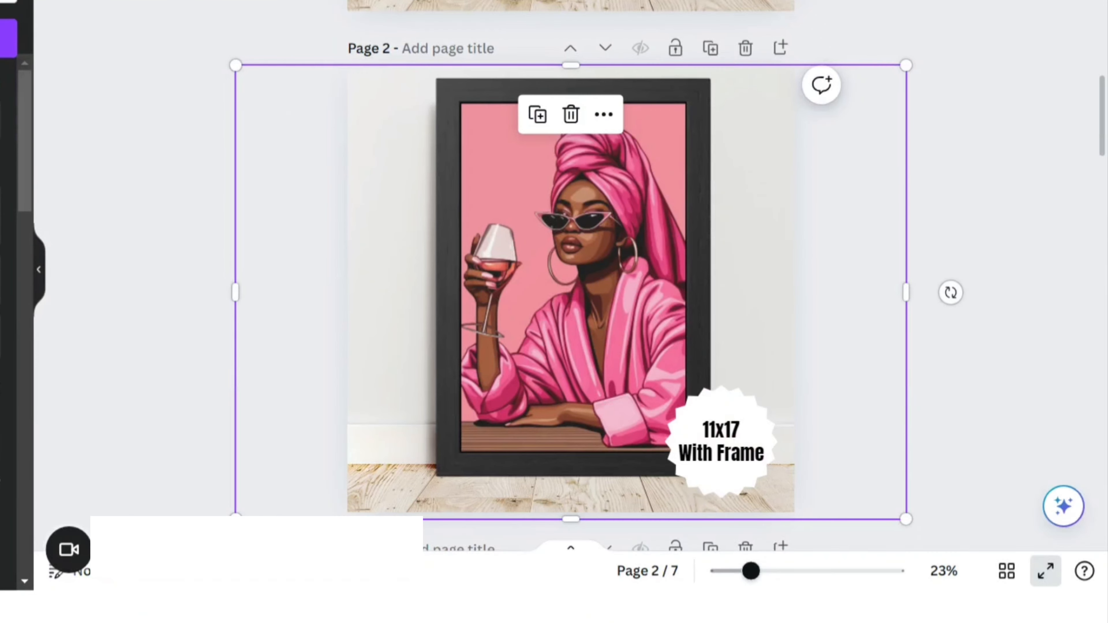
pyautogui.click(1045, 575)
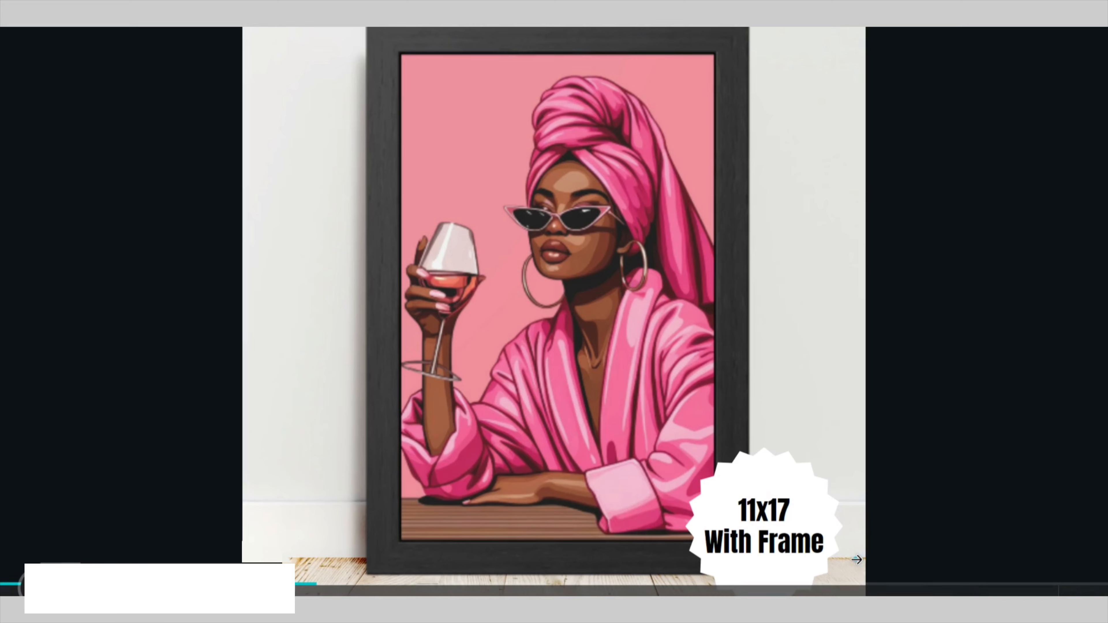
pyautogui.press('Escape')
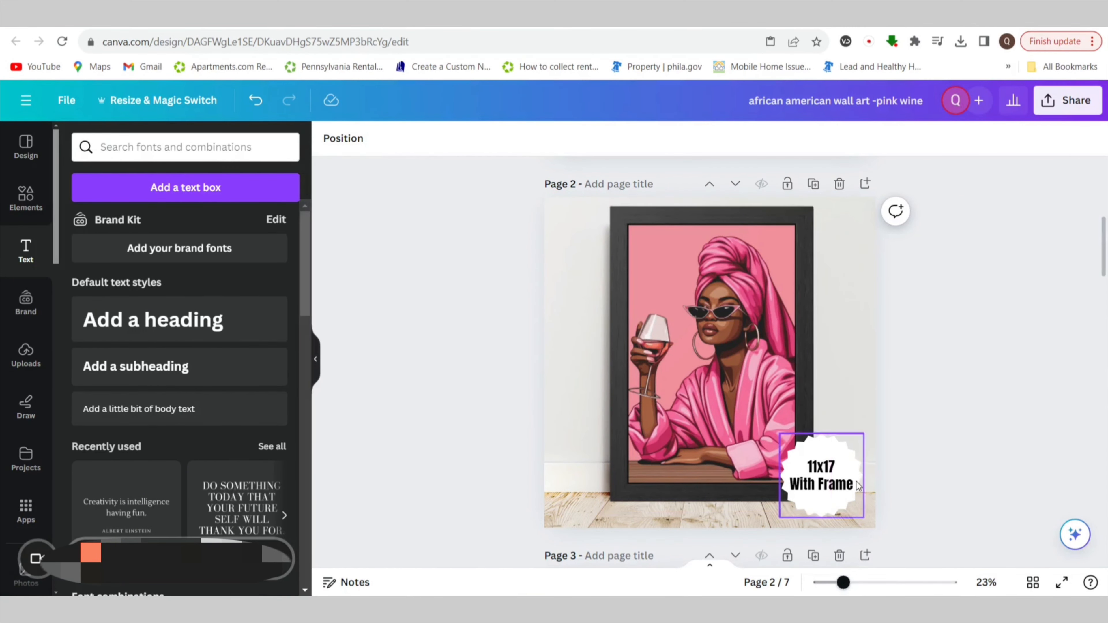
# Review the poster mockups on pages 1 to 5 of the design.
pyautogui.scroll(8, 955, 466)
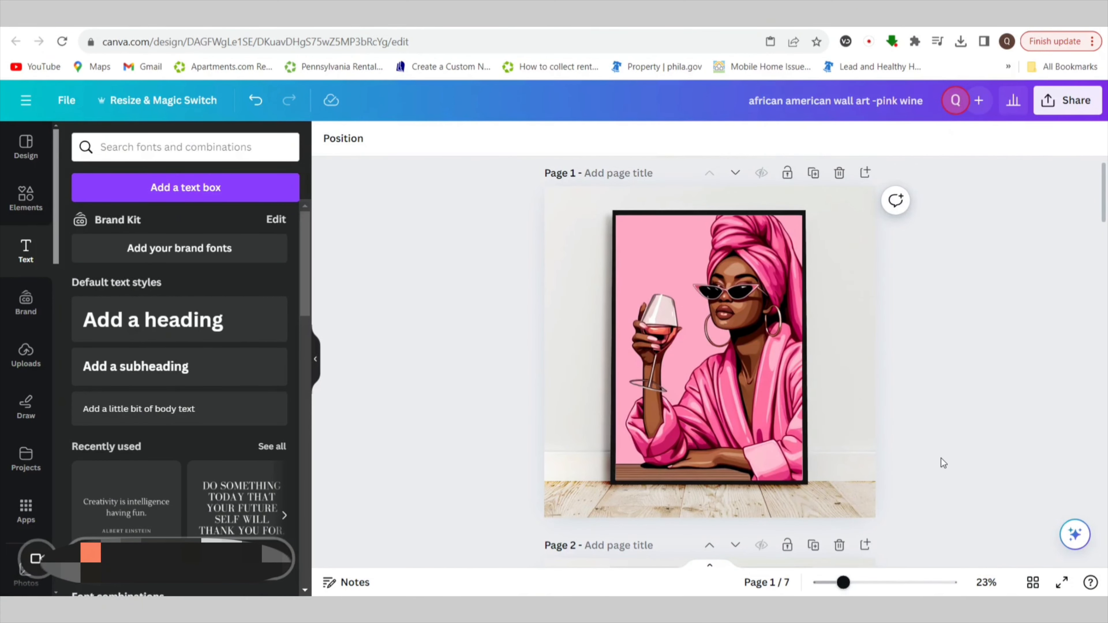
pyautogui.scroll(-3, 940, 431)
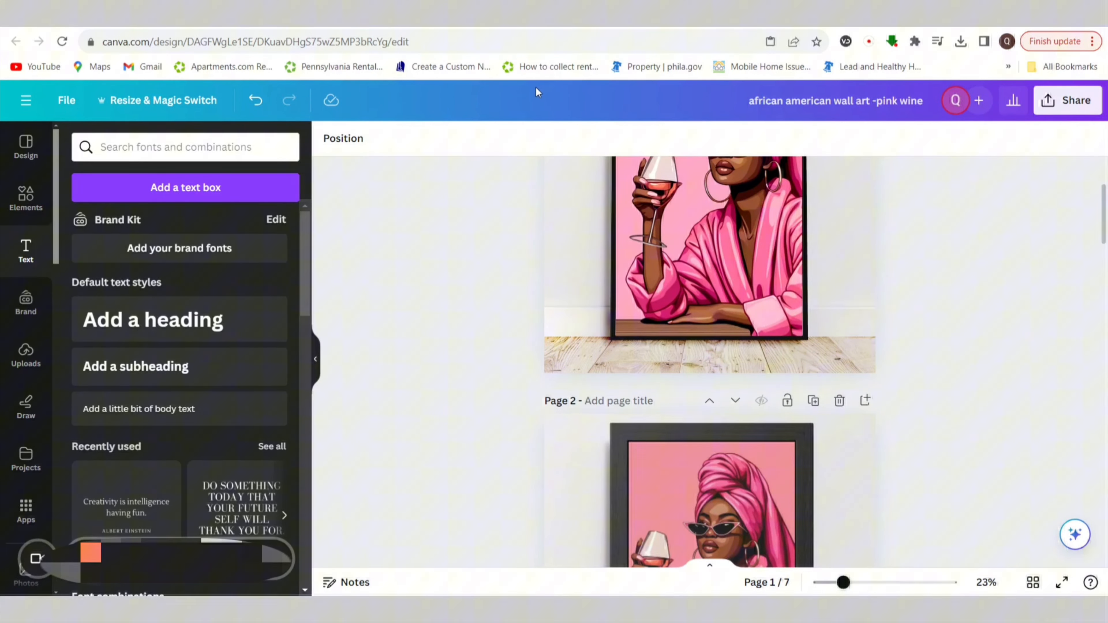
pyautogui.scroll(-6, 910, 339)
pyautogui.scroll(3, 910, 339)
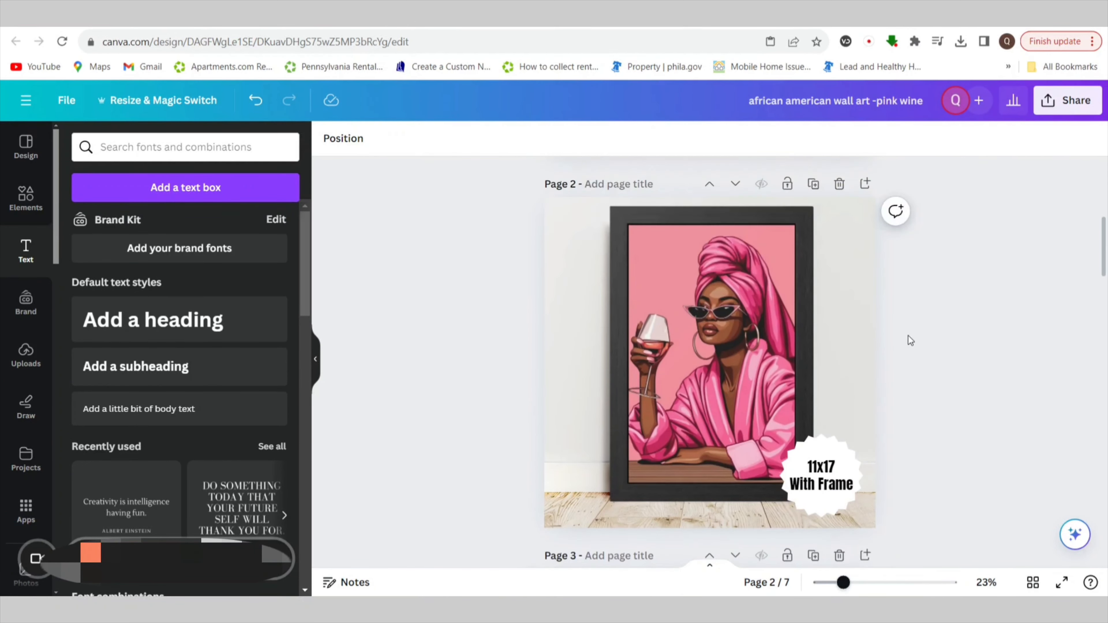
pyautogui.scroll(-2, 911, 340)
pyautogui.scroll(-10, 911, 340)
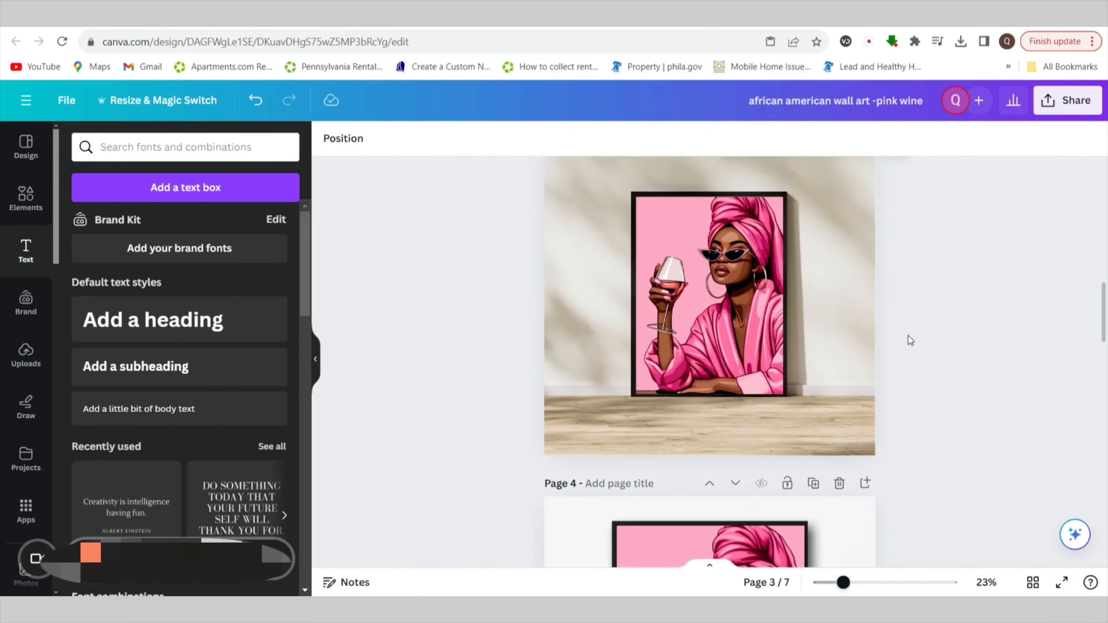
pyautogui.scroll(-3, 910, 340)
pyautogui.scroll(-3, 911, 341)
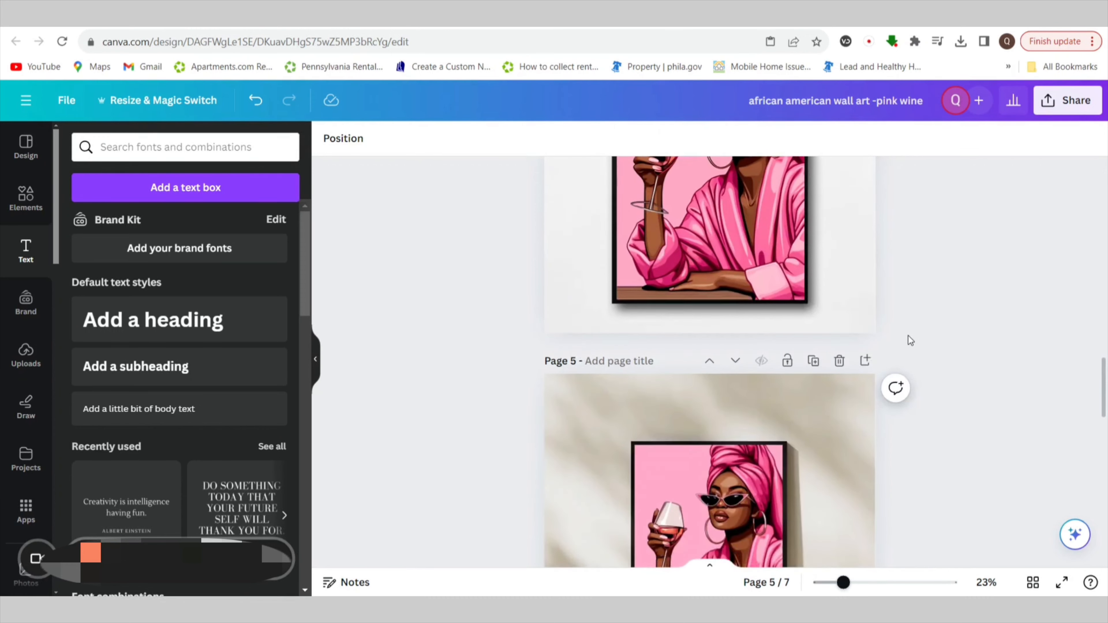
pyautogui.scroll(3, 910, 341)
pyautogui.scroll(3, 910, 340)
# Preview the page 4 framed poster mockup in full screen and return to the editor.
pyautogui.click(841, 321)
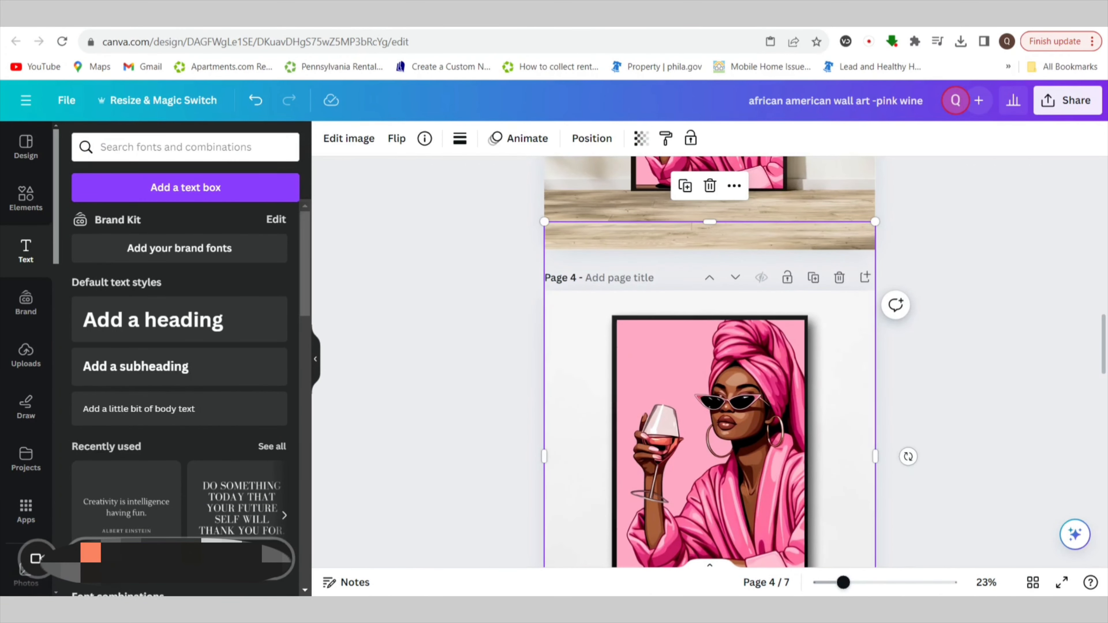
pyautogui.click(1056, 588)
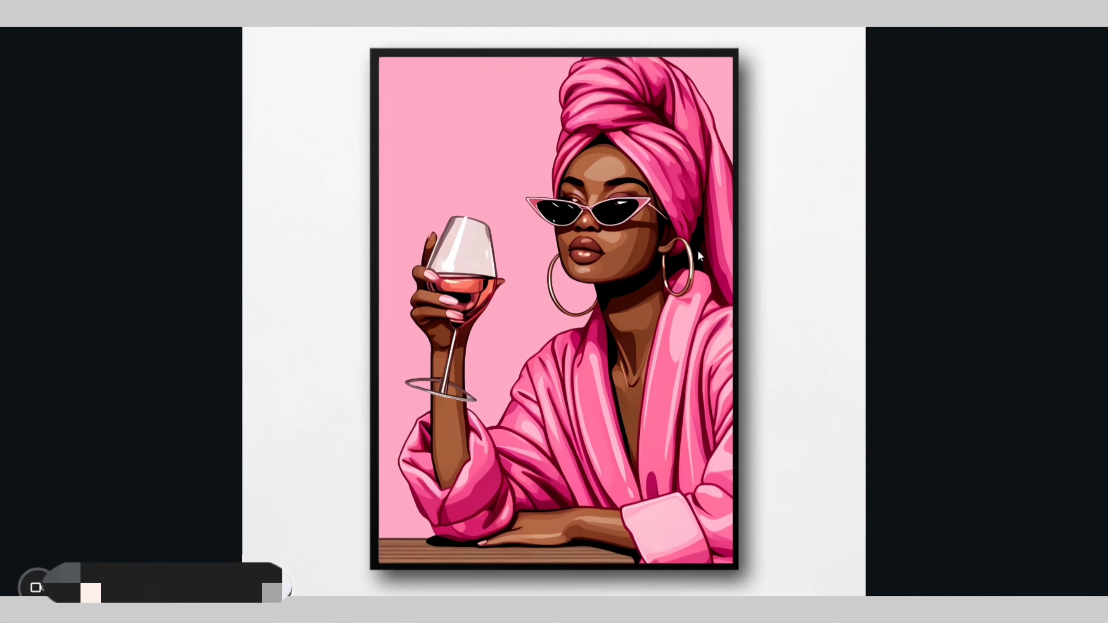
pyautogui.press('Escape')
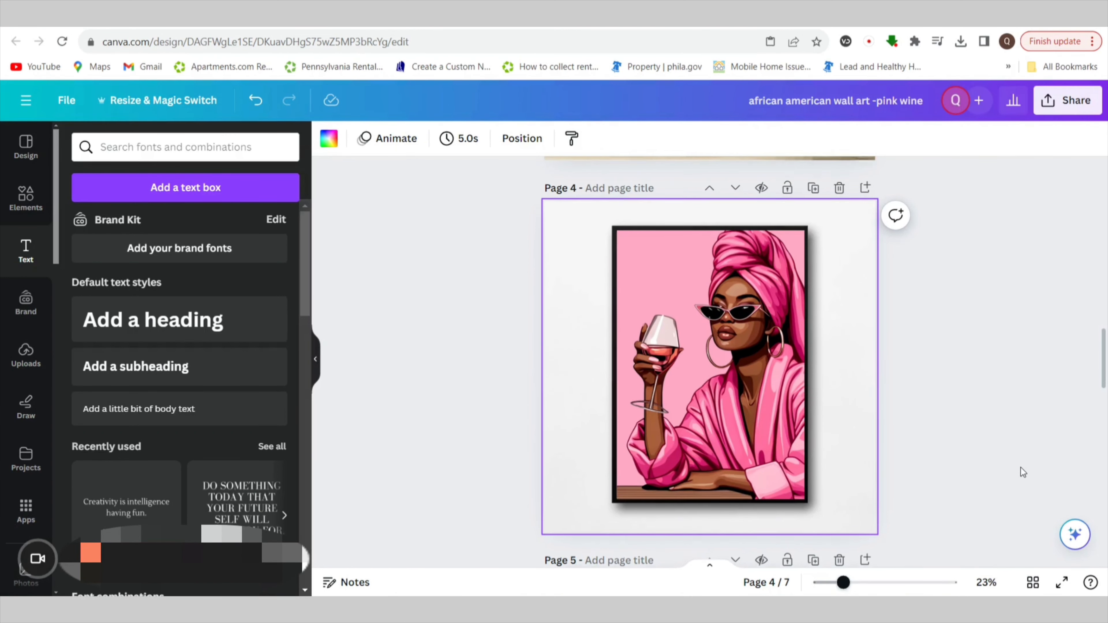
# Compare the page 1 and page 2 mockups, collapsing the side panel to widen the canvas.
pyautogui.scroll(5, 1021, 468)
pyautogui.scroll(12, 1020, 468)
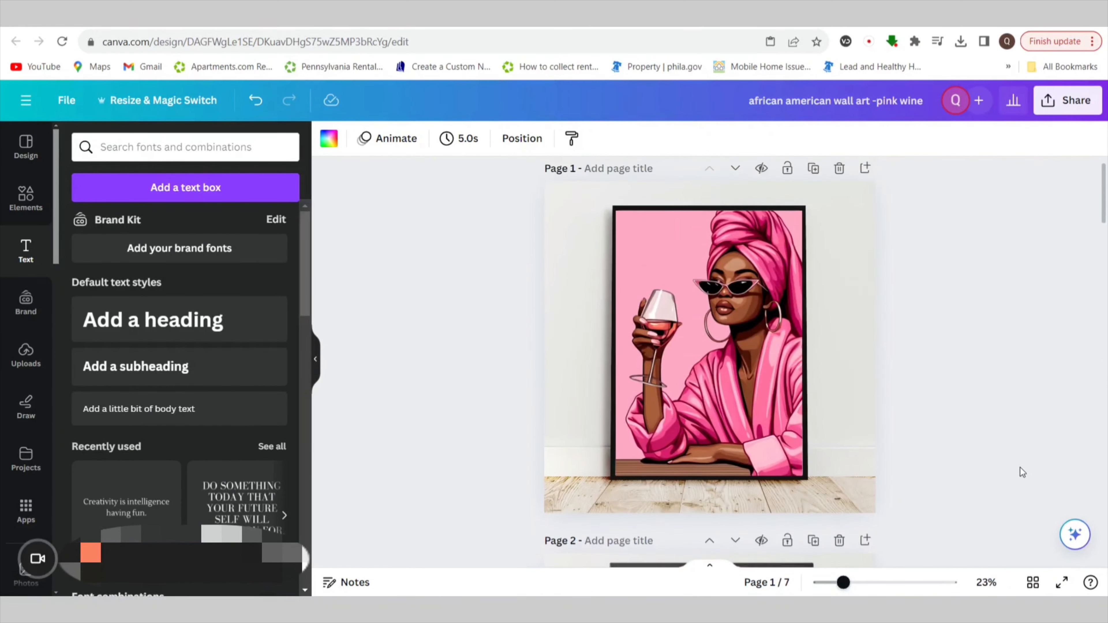
pyautogui.scroll(-4, 1019, 468)
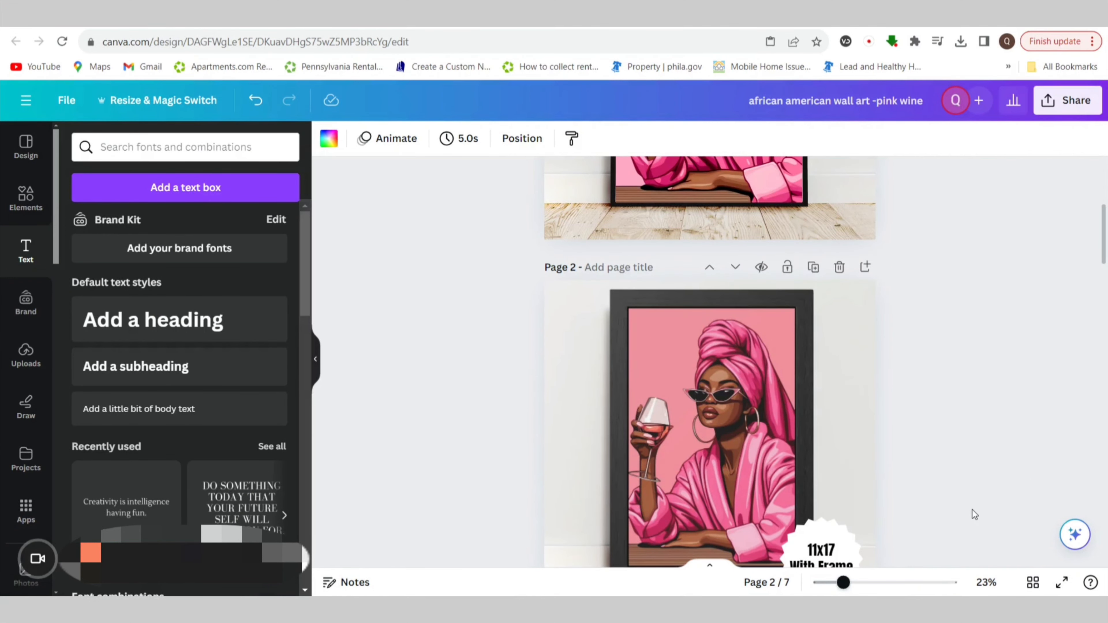
pyautogui.scroll(-1, 973, 509)
pyautogui.scroll(2, 967, 511)
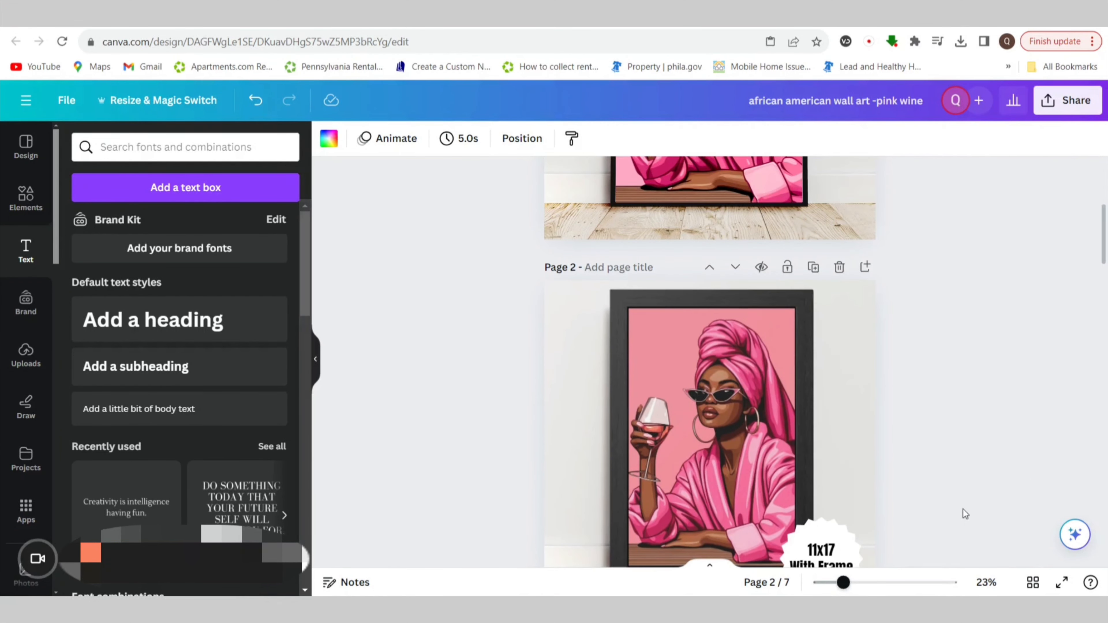
pyautogui.click(315, 358)
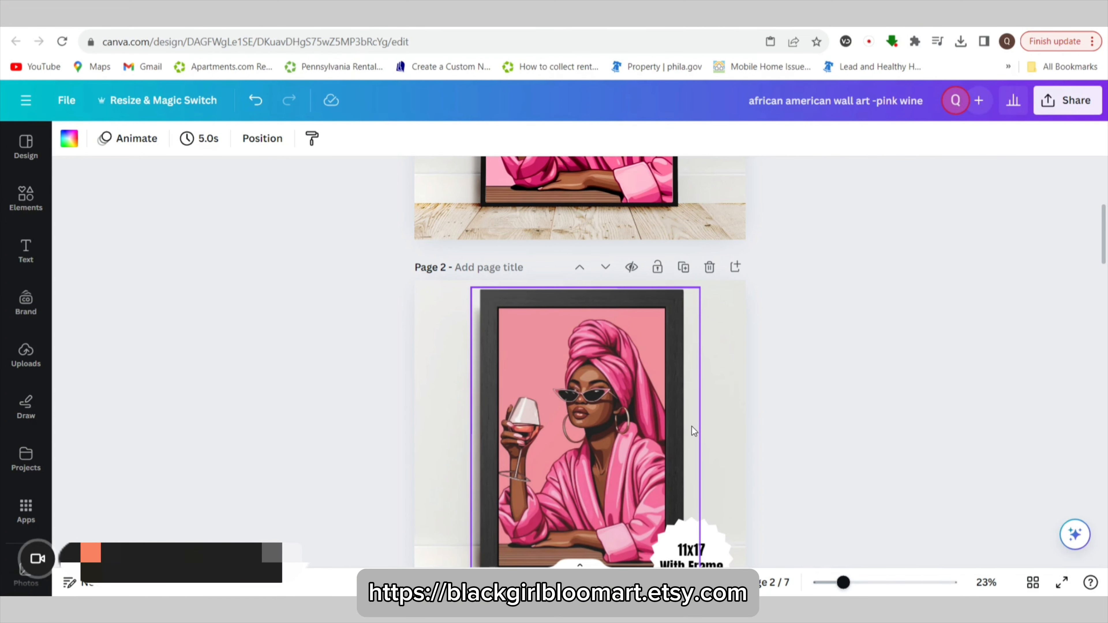
pyautogui.scroll(5, 698, 424)
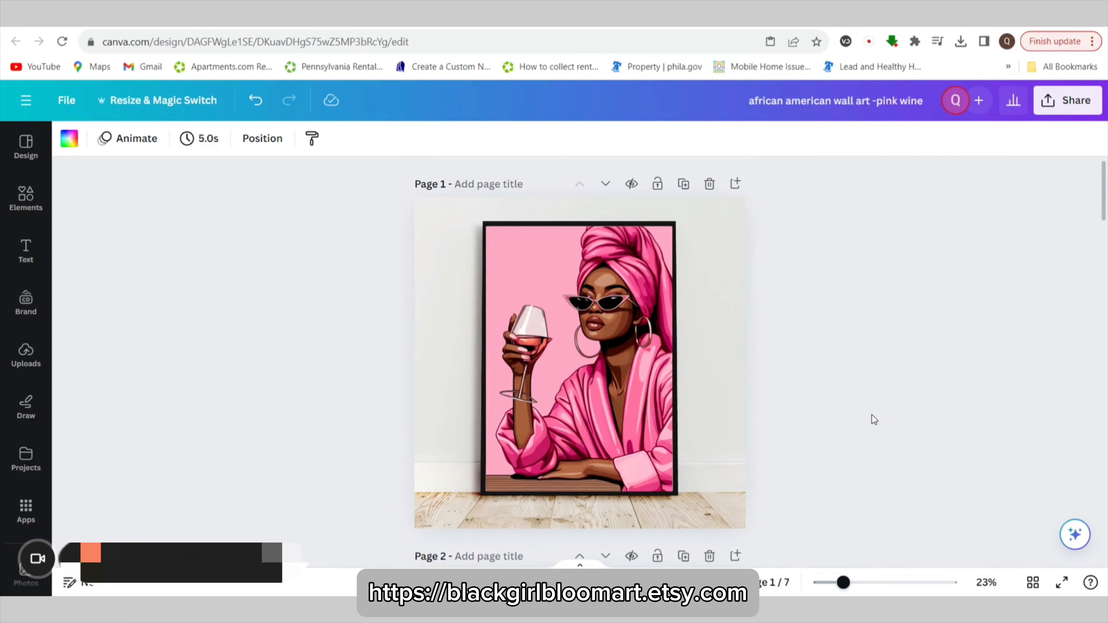